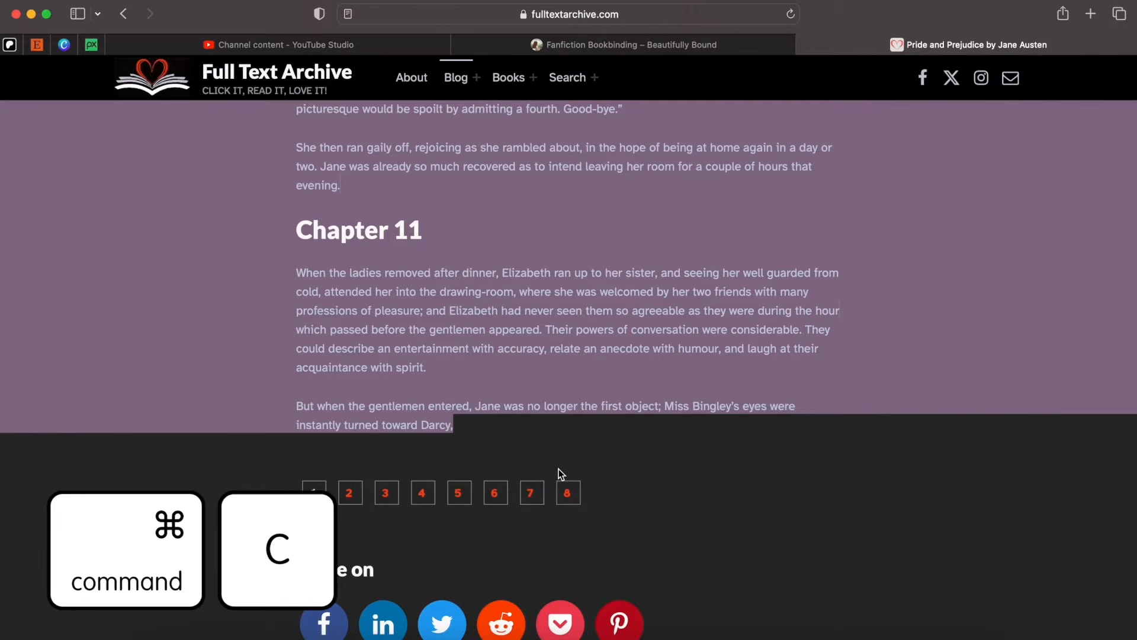
Switch to Word and paste the copied text of page 1 of Pride and Prejudice into the blank document.
{"action": "left_click", "coordinate": [469, 631]}
{"action": "key", "text": "super+v"}
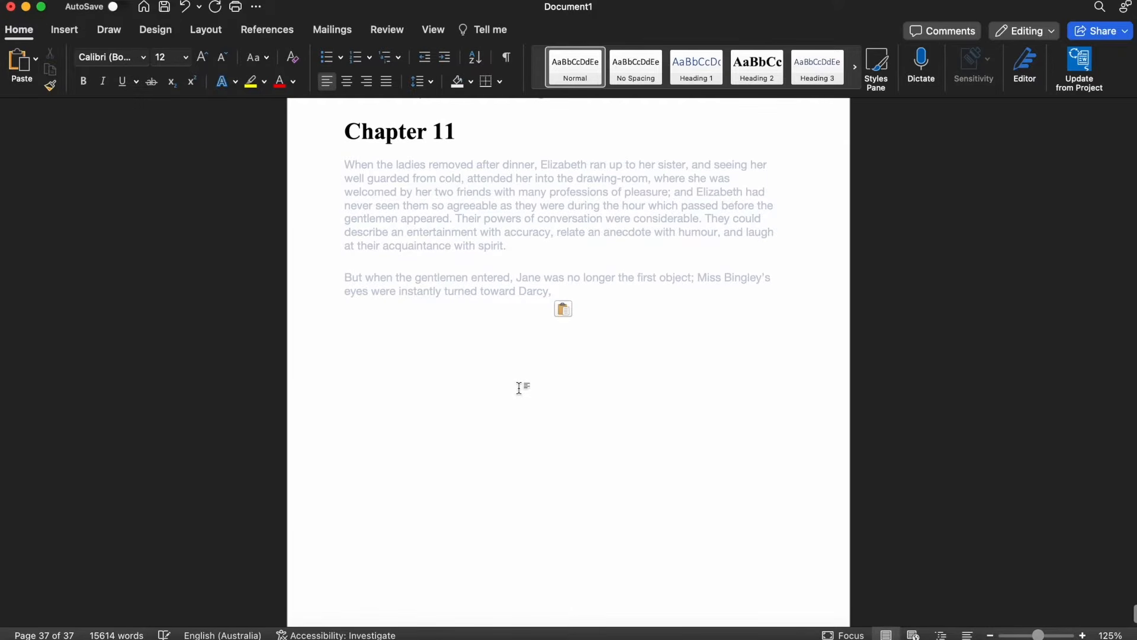
{"action": "scroll", "coordinate": [519, 388], "scroll_direction": "down", "scroll_amount": 1}
Open page 2 of the book in the browser and copy its complete text to the end of the Word document.
{"action": "key", "text": "super+Tab"}
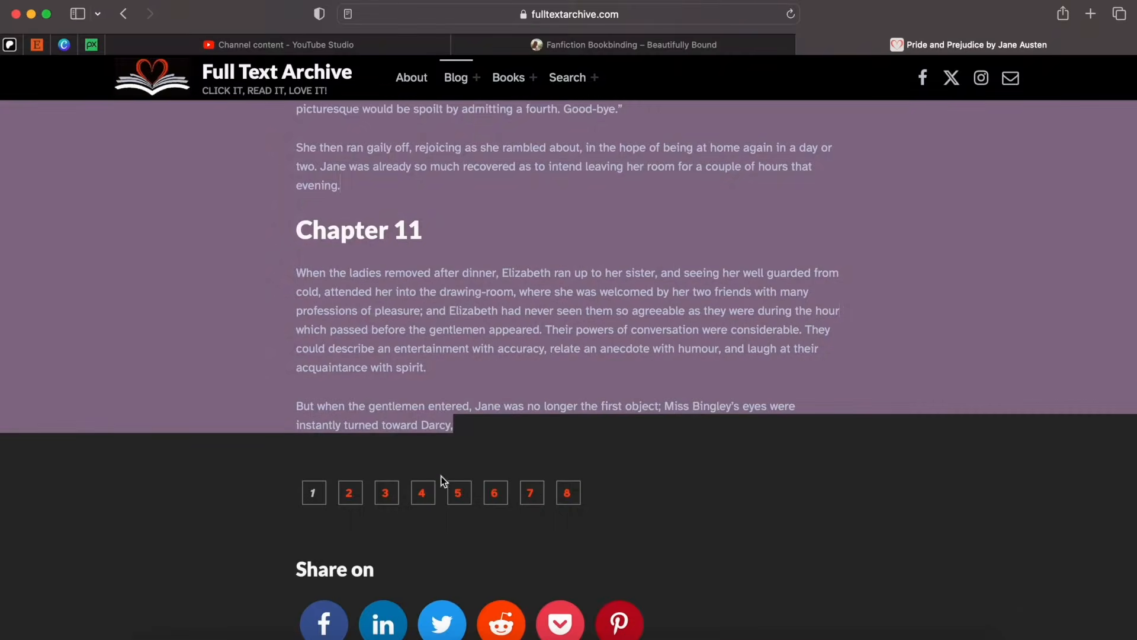
{"action": "left_click", "coordinate": [362, 494]}
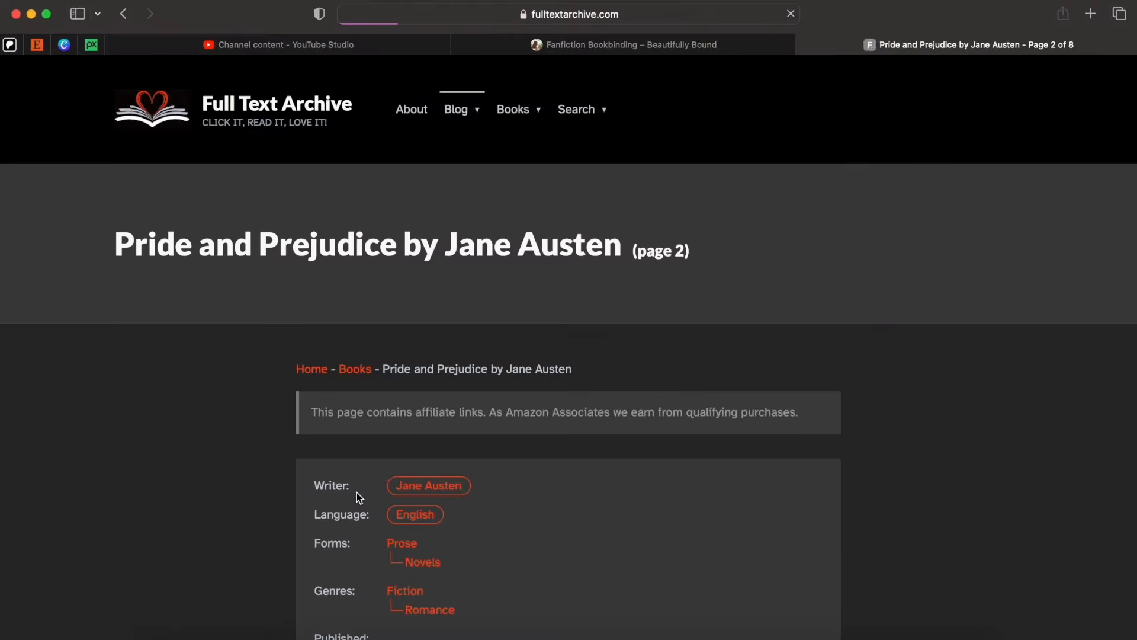
{"action": "scroll", "coordinate": [363, 563], "scroll_direction": "down", "scroll_amount": 10}
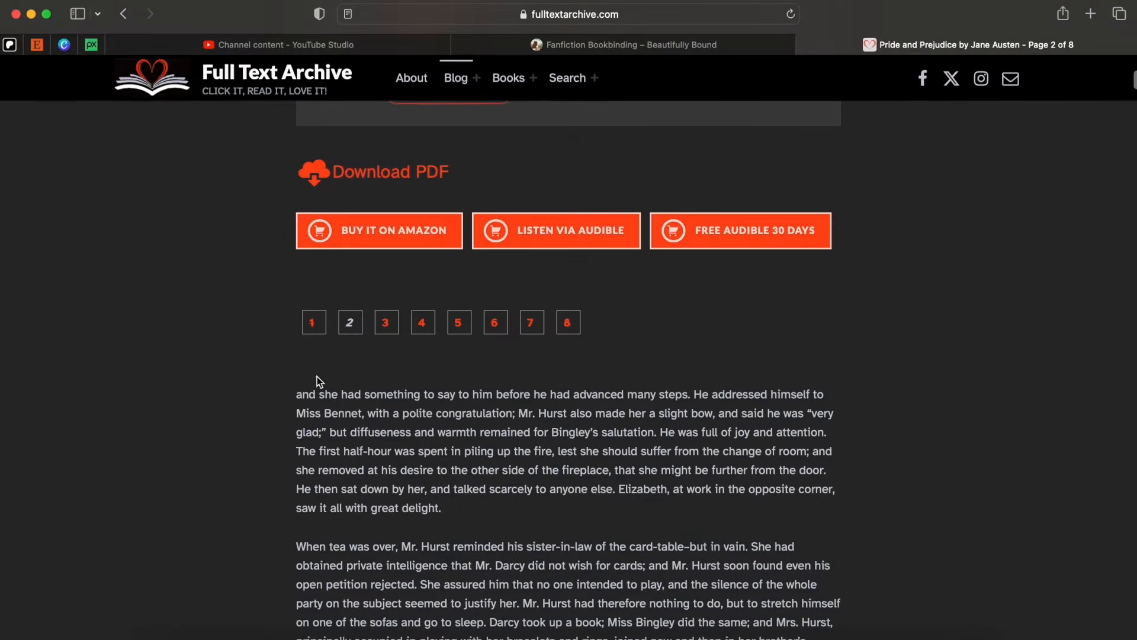
{"action": "left_click_drag", "start_coordinate": [297, 394], "coordinate": [393, 479]}
{"action": "left_click", "coordinate": [394, 478]}
{"action": "scroll", "coordinate": [394, 450], "scroll_direction": "down", "scroll_amount": 20}
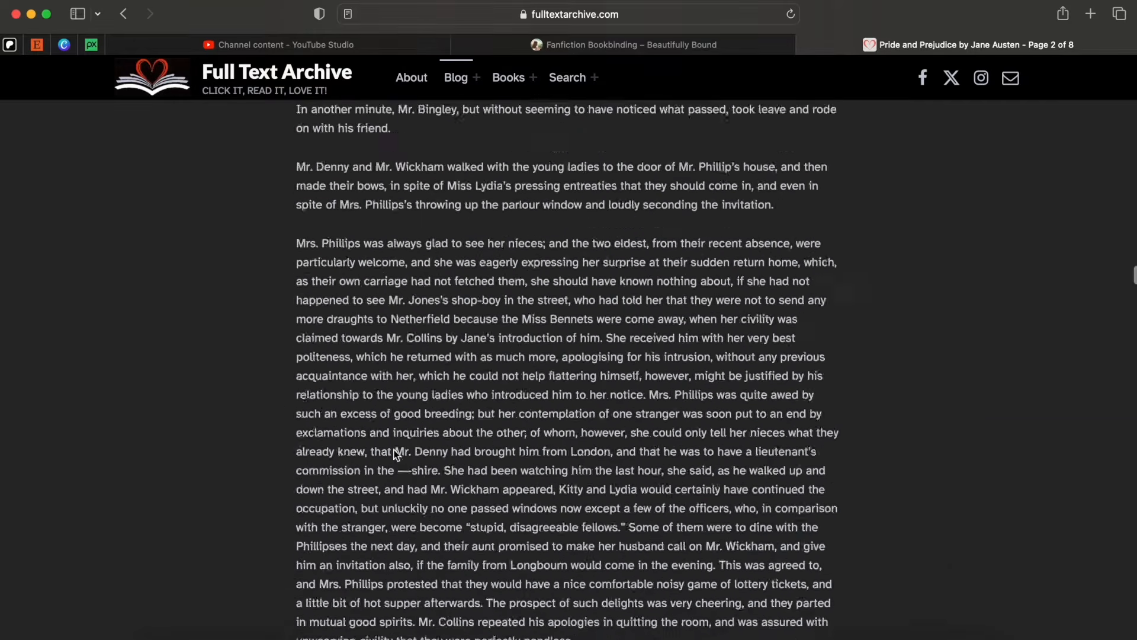
{"action": "scroll", "coordinate": [394, 417], "scroll_direction": "down", "scroll_amount": 20}
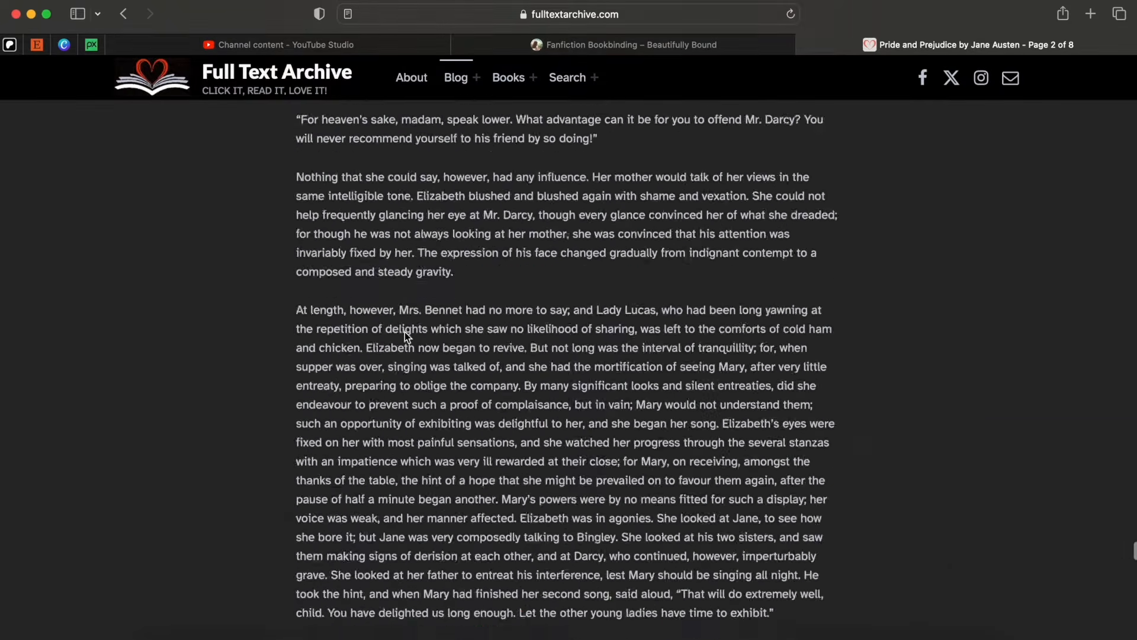
{"action": "scroll", "coordinate": [405, 332], "scroll_direction": "down", "scroll_amount": 20}
{"action": "scroll", "coordinate": [406, 332], "scroll_direction": "up", "scroll_amount": 12}
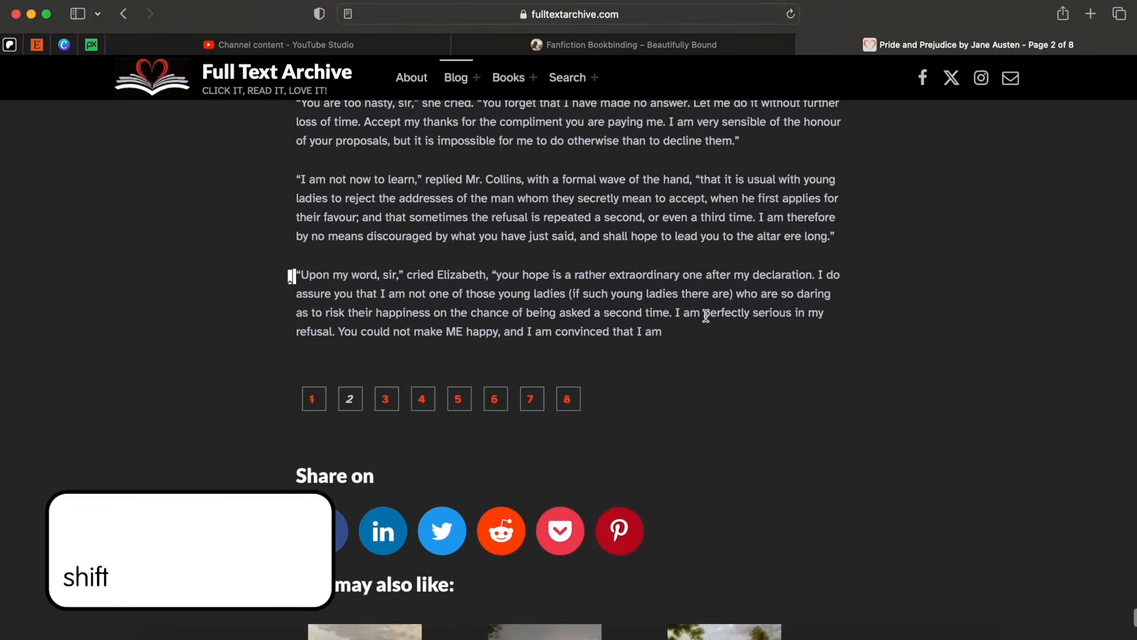
{"action": "left_click", "coordinate": [670, 332], "text": "shift"}
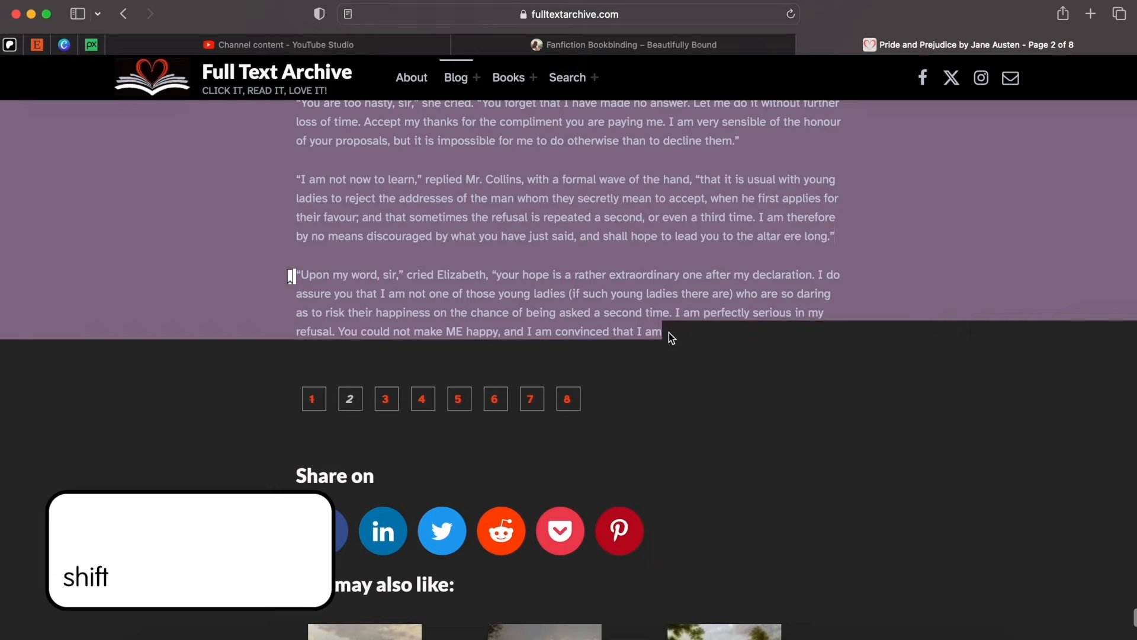
{"action": "key", "text": "super+c"}
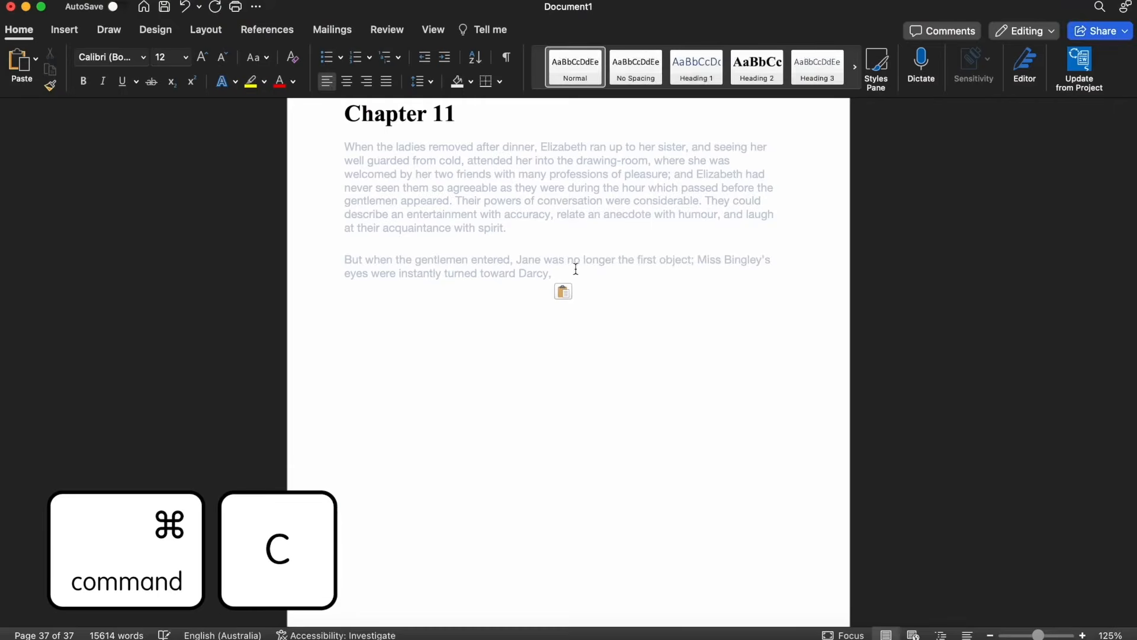
{"action": "key", "text": "super+v"}
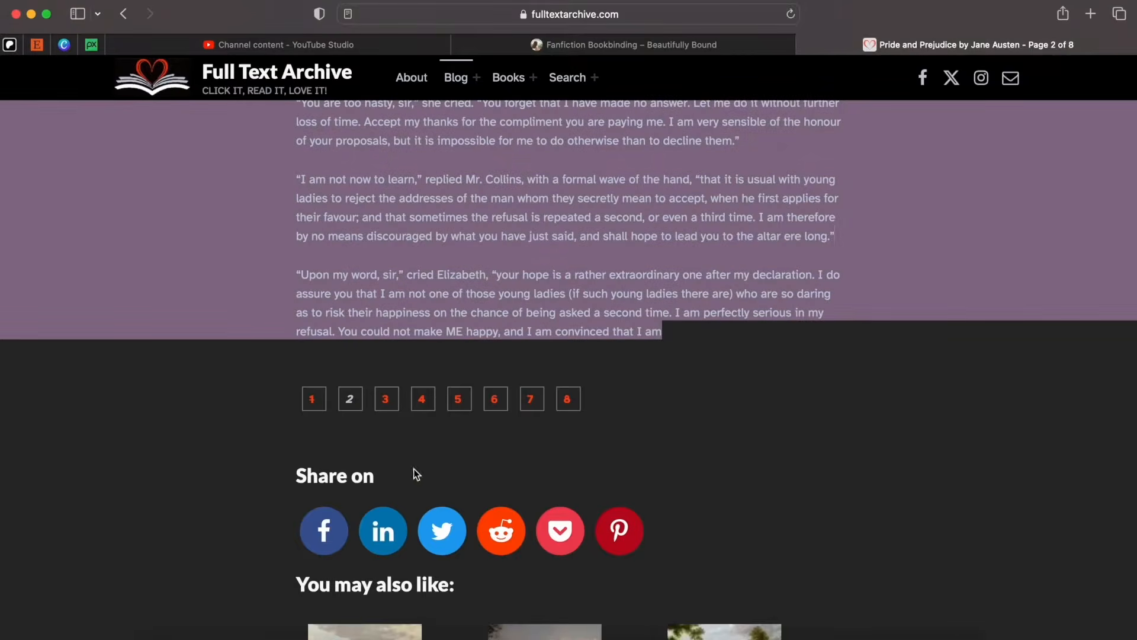
Return to the browser, open page 3 of the book and copy its complete text to the end of the Word document.
{"action": "left_click", "coordinate": [383, 398]}
{"action": "scroll", "coordinate": [385, 398], "scroll_direction": "down", "scroll_amount": 10}
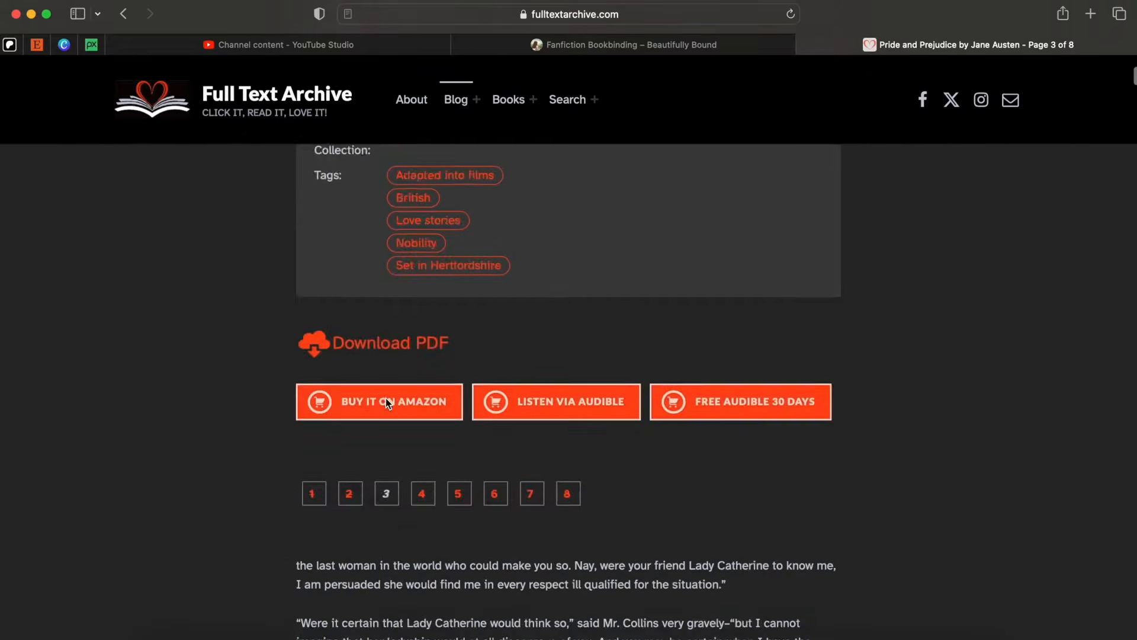
{"action": "left_click_drag", "start_coordinate": [302, 224], "coordinate": [401, 333]}
{"action": "scroll", "coordinate": [415, 264], "scroll_direction": "down", "scroll_amount": 20}
{"action": "scroll", "coordinate": [414, 264], "scroll_direction": "down", "scroll_amount": 20}
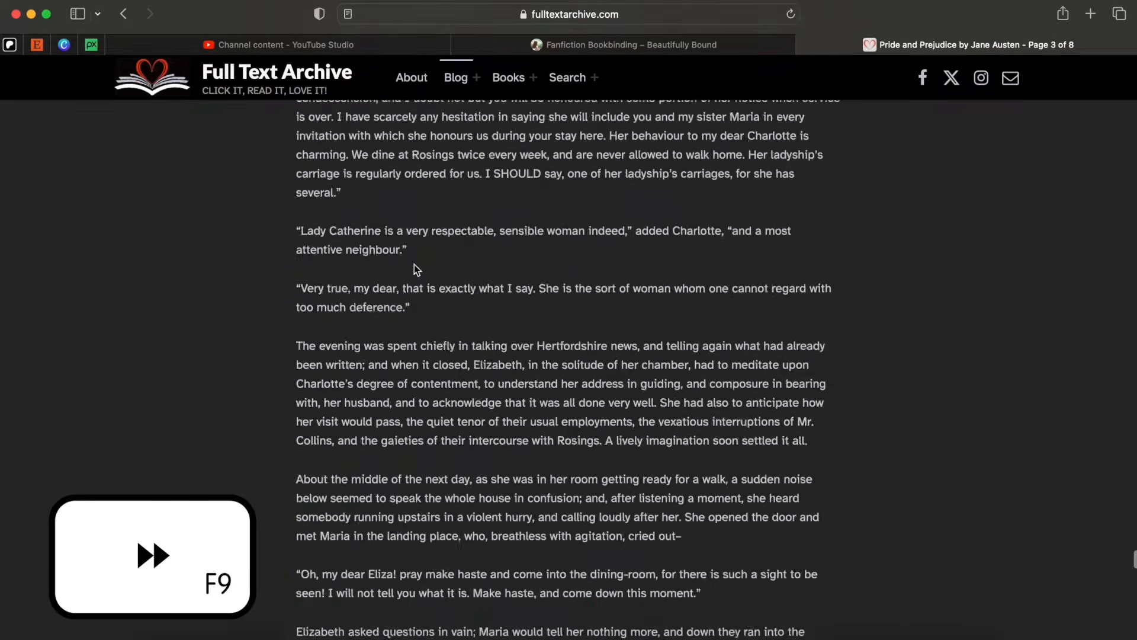
{"action": "left_click", "coordinate": [753, 526], "text": "shift"}
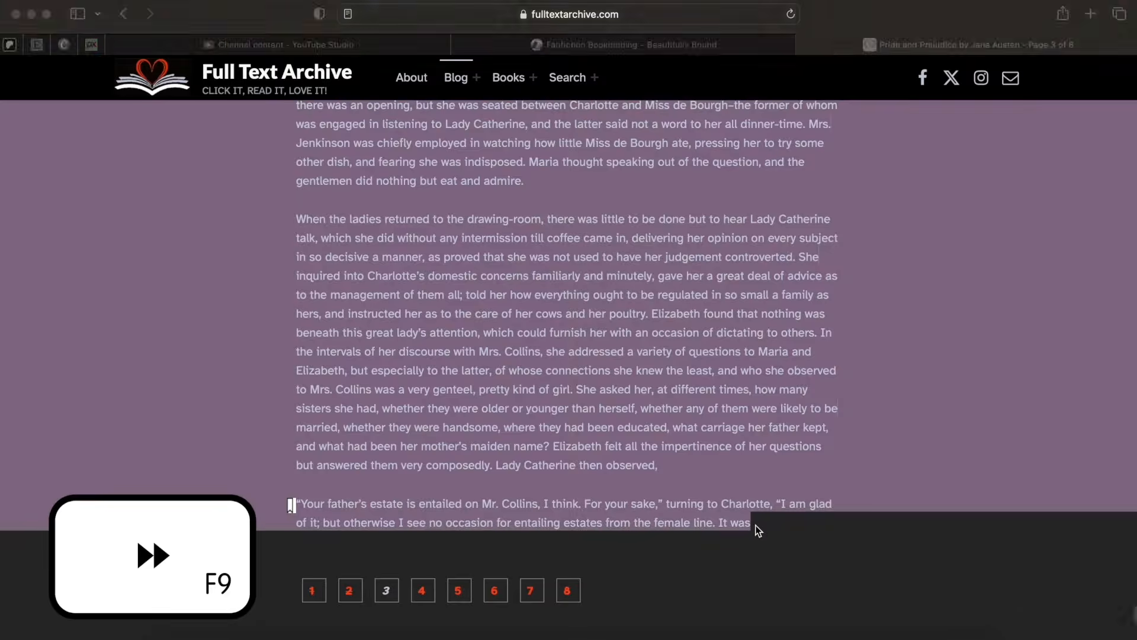
{"action": "key", "text": "super+c"}
{"action": "key", "text": "super+Tab"}
{"action": "key", "text": "super+v"}
Open page 4 of the book in the browser and copy its complete text, ending at "And THAT", into the Word document.
{"action": "key", "text": "super+Tab"}
{"action": "left_click", "coordinate": [422, 590]}
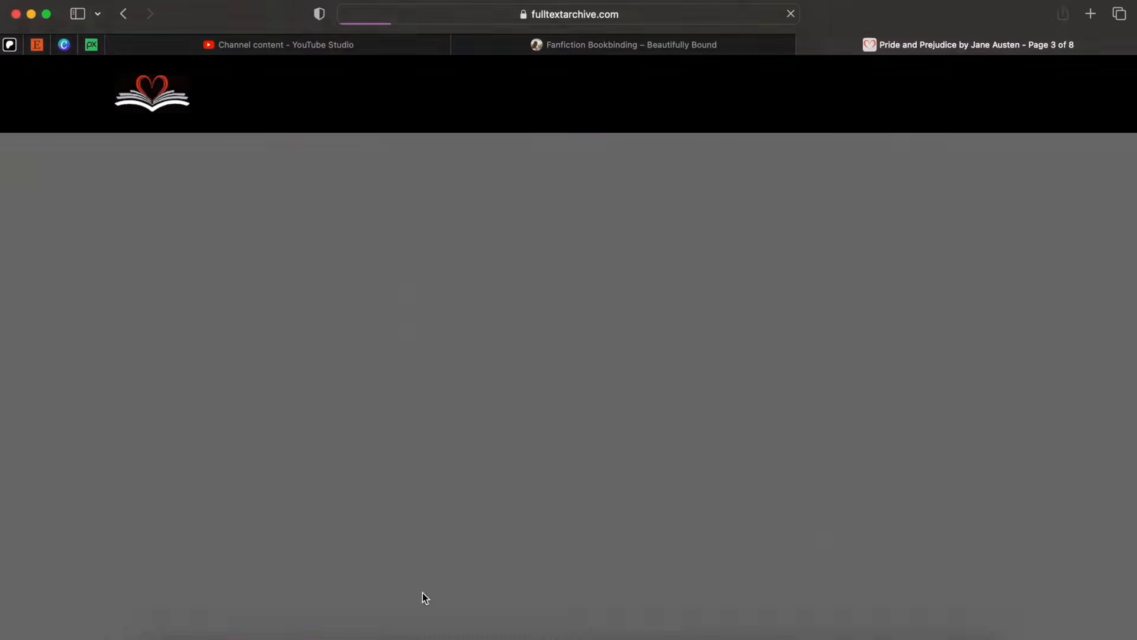
{"action": "scroll", "coordinate": [414, 415], "scroll_direction": "down", "scroll_amount": 20}
{"action": "scroll", "coordinate": [529, 594], "scroll_direction": "down", "scroll_amount": 20}
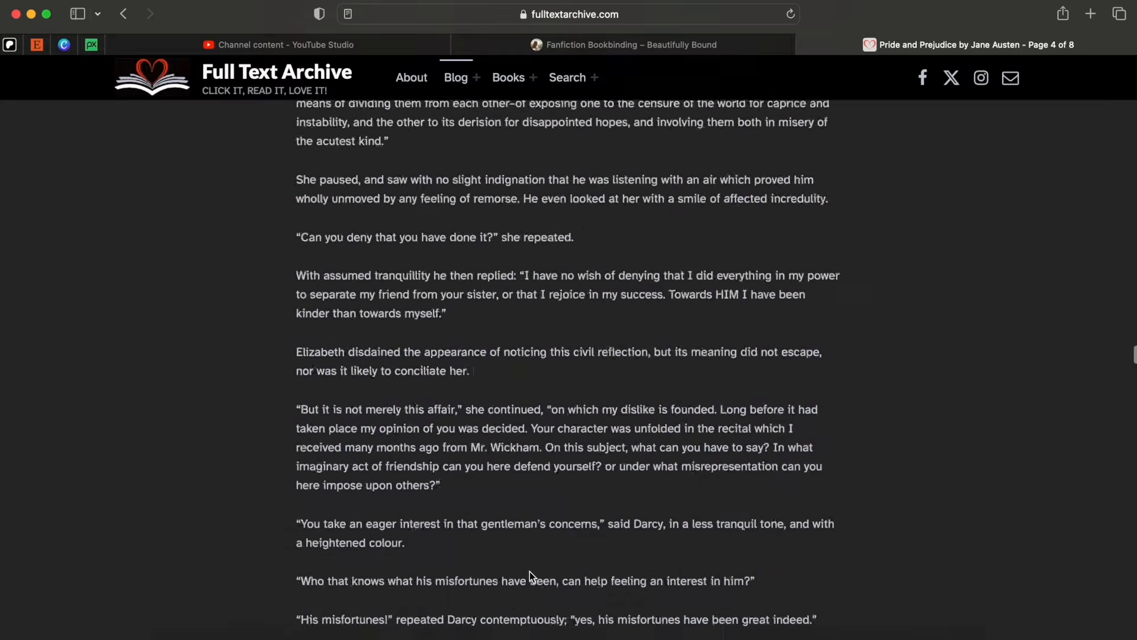
{"action": "scroll", "coordinate": [531, 569], "scroll_direction": "up", "scroll_amount": 1}
{"action": "left_click", "coordinate": [499, 371], "text": "shift"}
{"action": "key", "text": "super+c"}
{"action": "key", "text": "super+Tab"}
Open page 5 of the book in the browser and copy its complete text to the end of the Word document.
{"action": "key", "text": "super+Tab"}
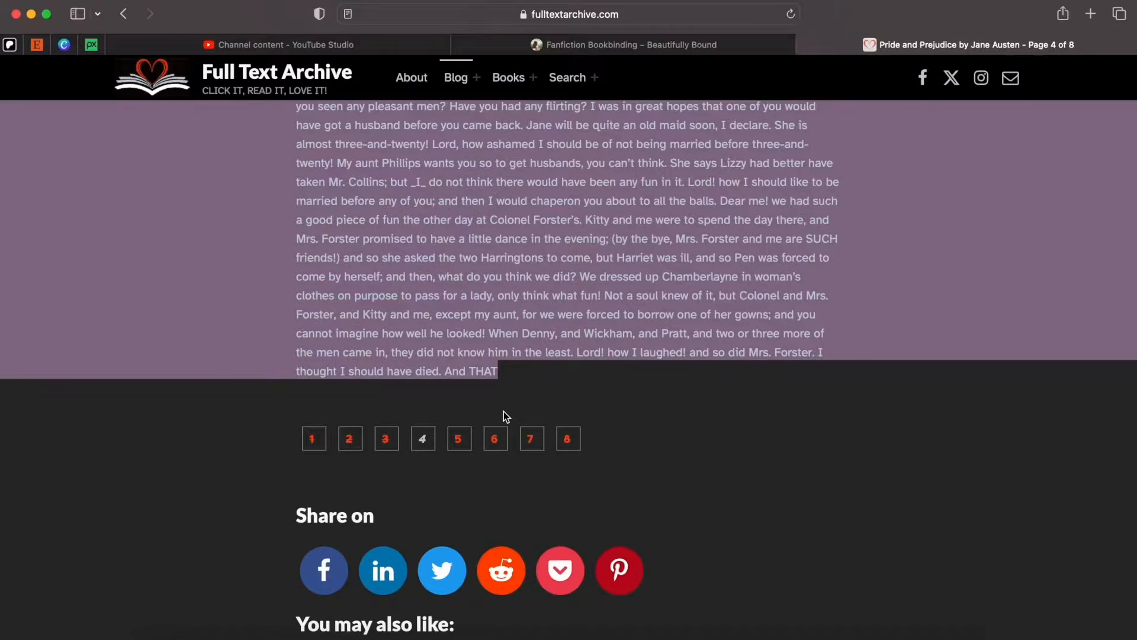
{"action": "left_click", "coordinate": [458, 371]}
{"action": "scroll", "coordinate": [413, 464], "scroll_direction": "down", "scroll_amount": 10}
{"action": "scroll", "coordinate": [414, 463], "scroll_direction": "up", "scroll_amount": 5}
{"action": "scroll", "coordinate": [462, 515], "scroll_direction": "down", "scroll_amount": 20}
{"action": "scroll", "coordinate": [499, 566], "scroll_direction": "down", "scroll_amount": 20}
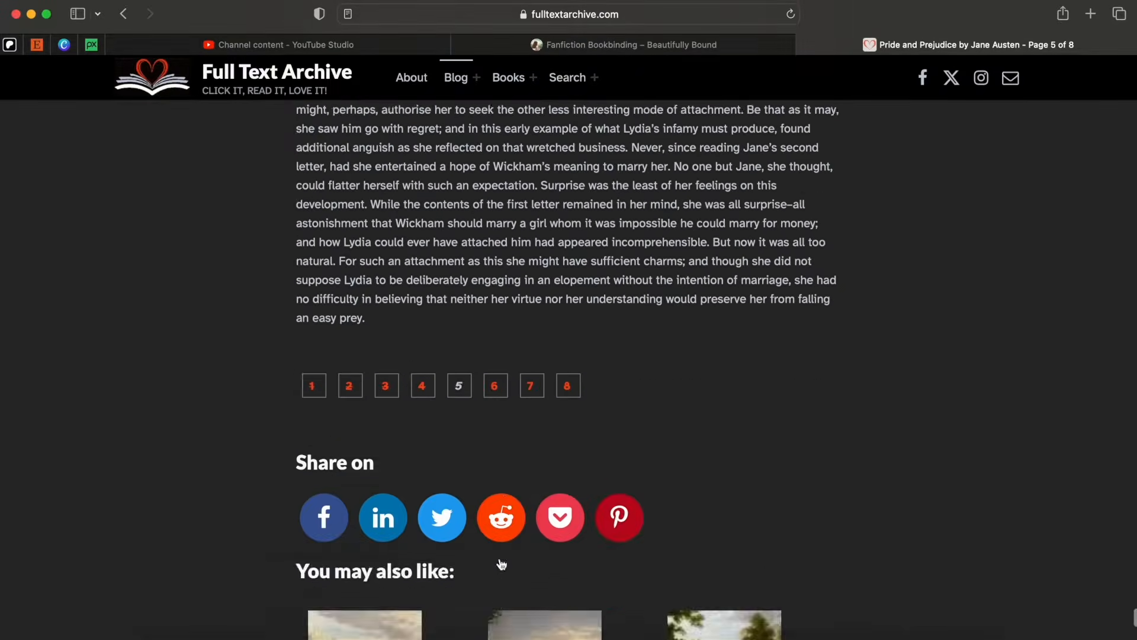
{"action": "left_click", "coordinate": [376, 389], "text": "shift"}
{"action": "key", "text": "super+c"}
{"action": "key", "text": "super+Tab"}
{"action": "key", "text": "super+v"}
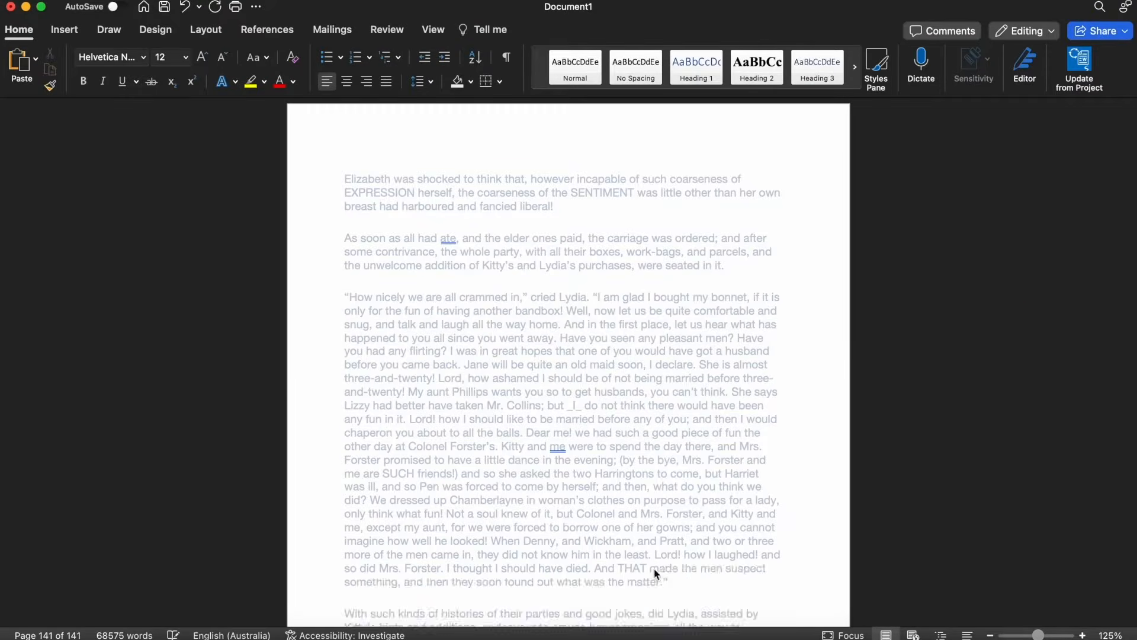
Open page 6 of the book in the browser and copy its complete text to the end of the Word document.
{"action": "key", "text": "super+Tab"}
{"action": "left_click", "coordinate": [492, 457]}
{"action": "scroll", "coordinate": [493, 458], "scroll_direction": "down", "scroll_amount": 10}
{"action": "scroll", "coordinate": [356, 385], "scroll_direction": "up", "scroll_amount": 1}
{"action": "left_click_drag", "start_coordinate": [298, 359], "coordinate": [619, 623]}
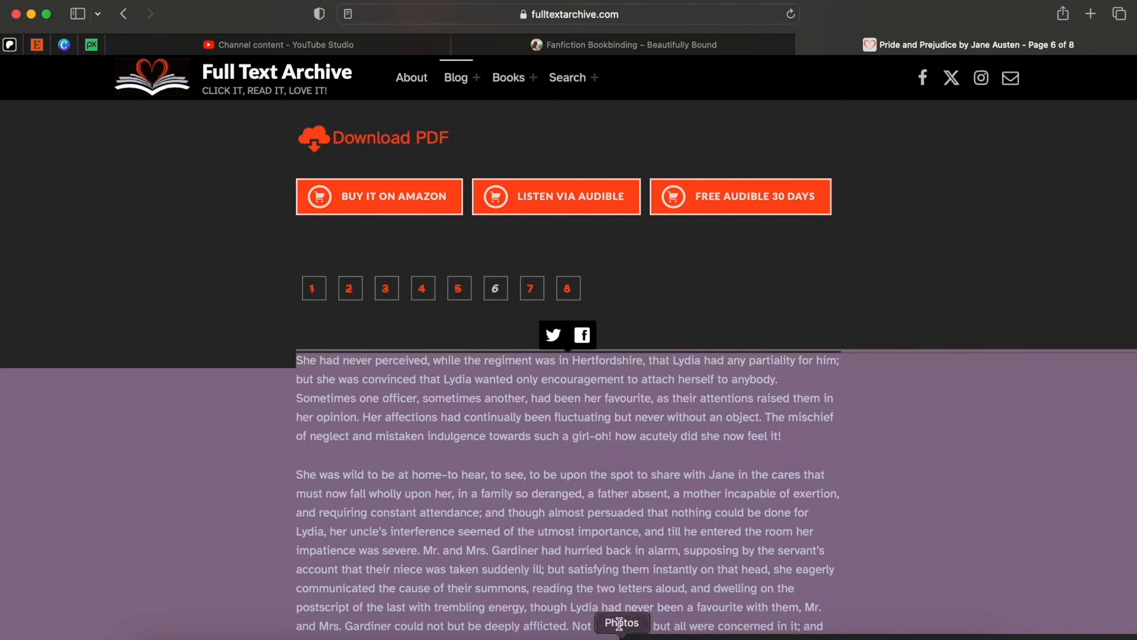
{"action": "scroll", "coordinate": [603, 509], "scroll_direction": "down", "scroll_amount": 20}
{"action": "scroll", "coordinate": [606, 484], "scroll_direction": "down", "scroll_amount": 20}
{"action": "scroll", "coordinate": [607, 485], "scroll_direction": "up", "scroll_amount": 10}
{"action": "left_click", "coordinate": [589, 442], "text": "shift"}
{"action": "key", "text": "super+Tab"}
{"action": "key", "text": "super+v"}
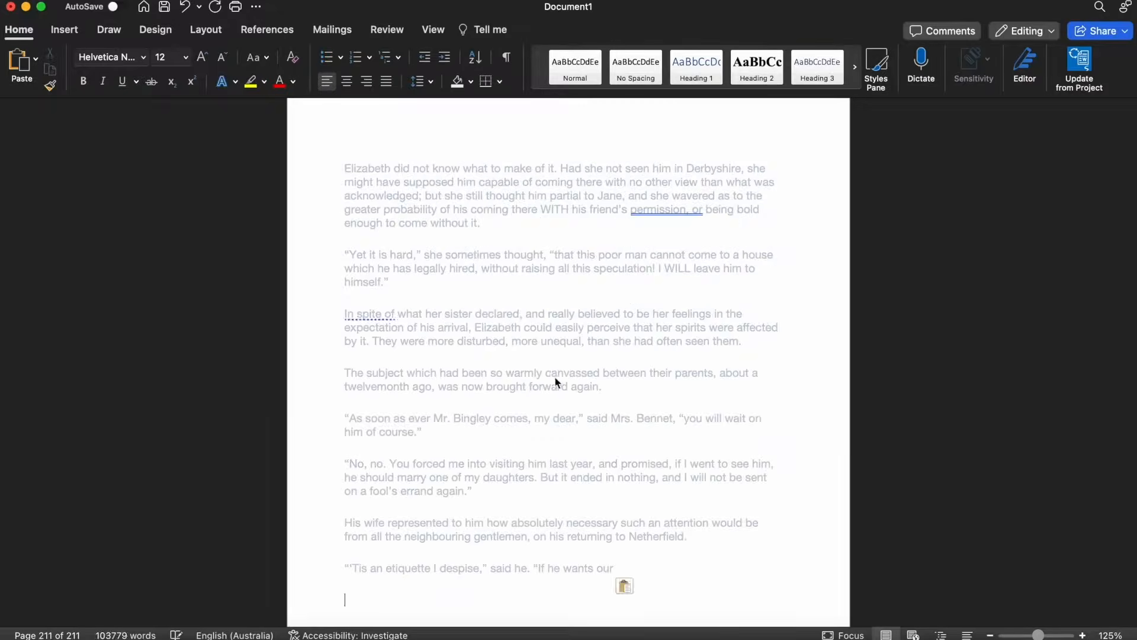
Transfer the text of the book's remaining pages from the browser to the end of the Word document.
{"action": "key", "text": "super+Tab"}
{"action": "key", "text": "super+Tab"}
{"action": "key", "text": "super+v"}
Apply the Normal style to the entire text of the document.
{"action": "scroll", "coordinate": [779, 519], "scroll_direction": "up", "scroll_amount": 2}
{"action": "scroll", "coordinate": [779, 518], "scroll_direction": "down", "scroll_amount": 2}
{"action": "scroll", "coordinate": [780, 519], "scroll_direction": "up", "scroll_amount": 2}
{"action": "scroll", "coordinate": [779, 519], "scroll_direction": "up", "scroll_amount": 15}
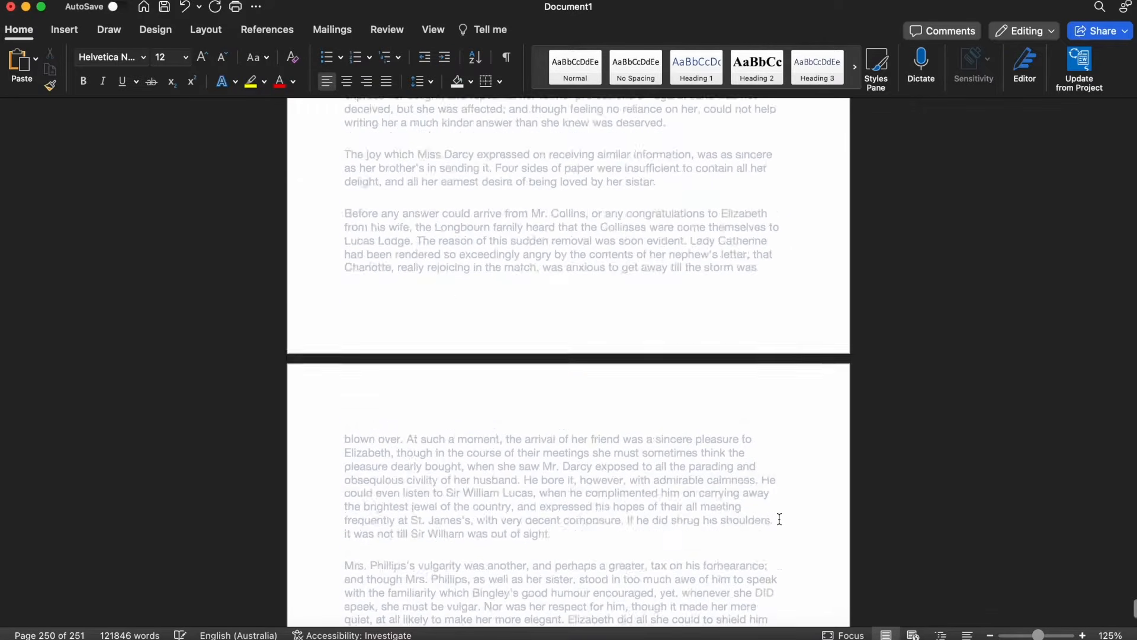
{"action": "scroll", "coordinate": [779, 518], "scroll_direction": "up", "scroll_amount": 20}
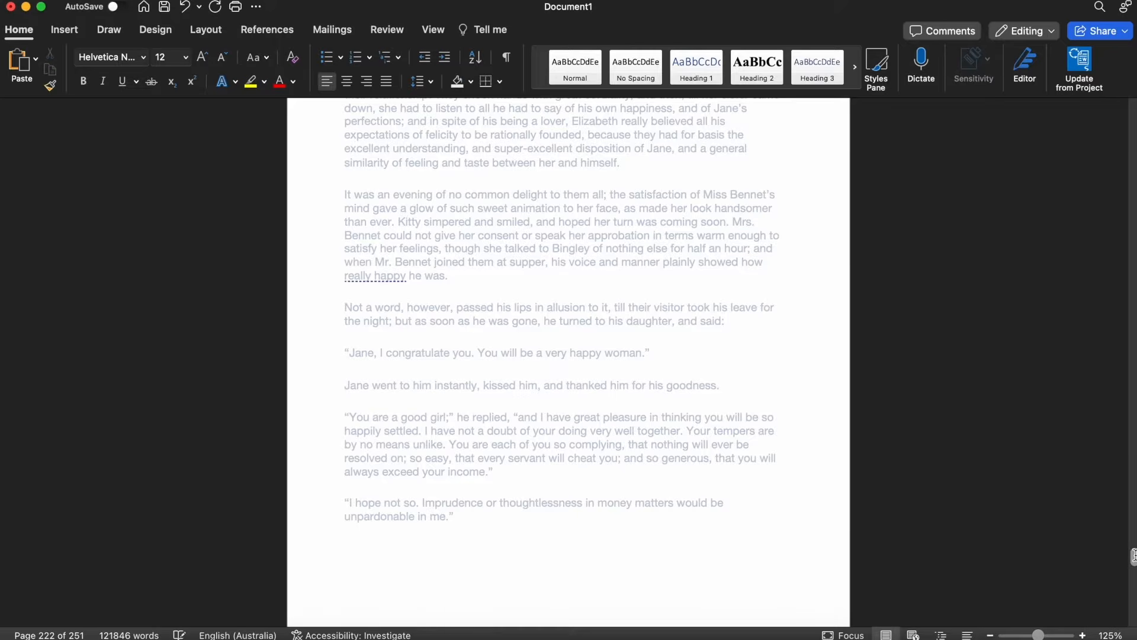
{"action": "left_click_drag", "start_coordinate": [1133, 558], "coordinate": [1134, 101]}
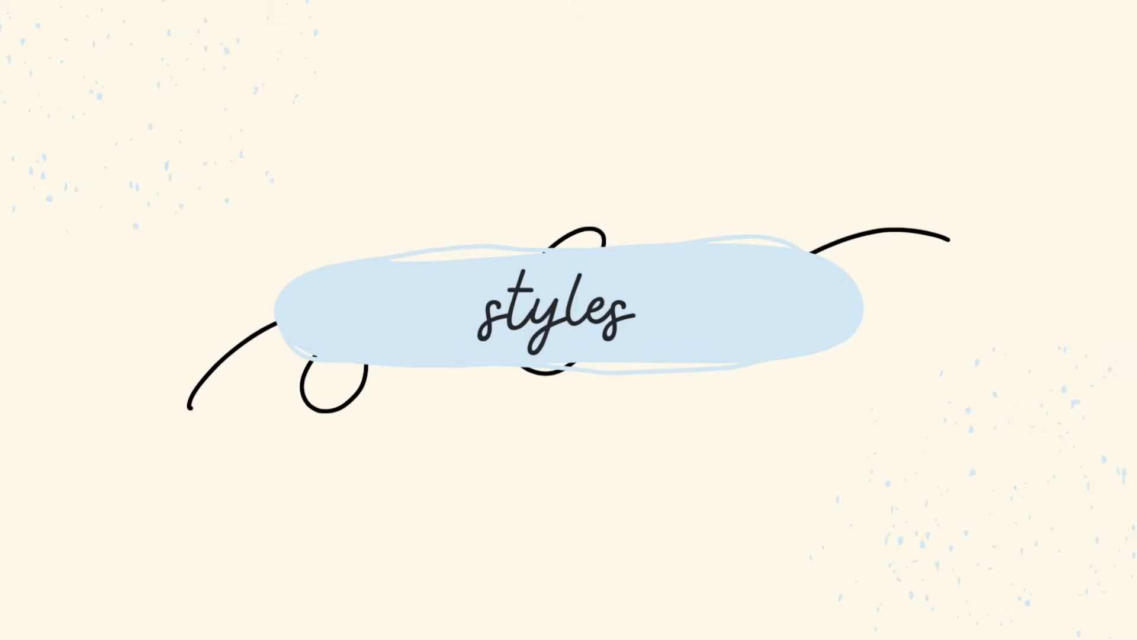
{"action": "key", "text": "super+a"}
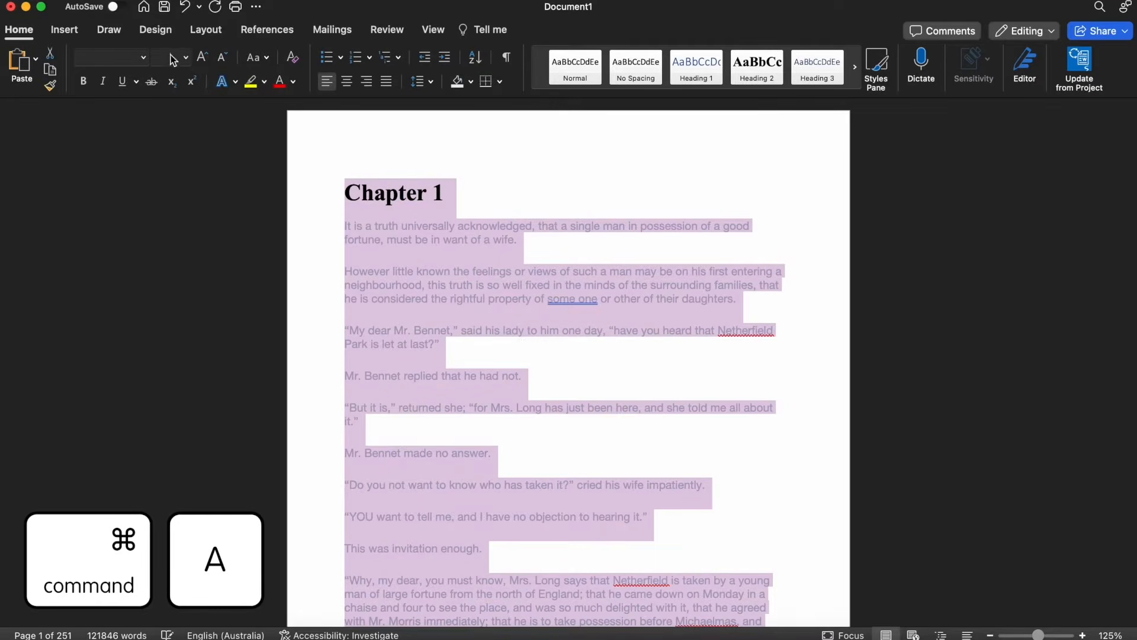
{"action": "left_click", "coordinate": [583, 78]}
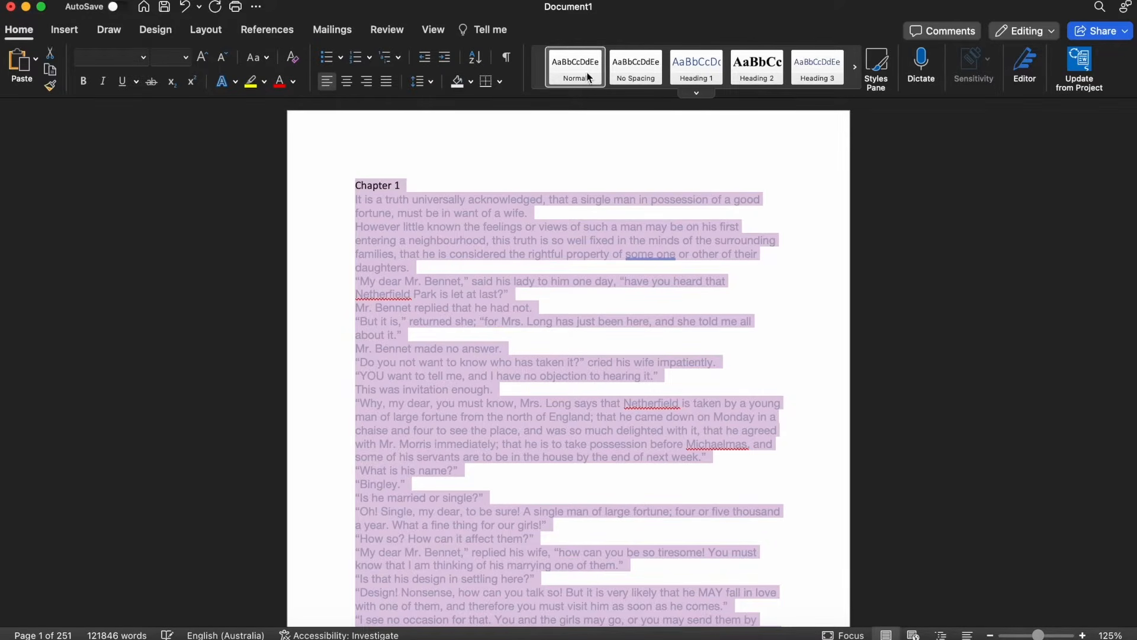
Start modifying the Normal style and set its font to Garamond.
{"action": "right_click", "coordinate": [590, 80]}
{"action": "left_click", "coordinate": [601, 98]}
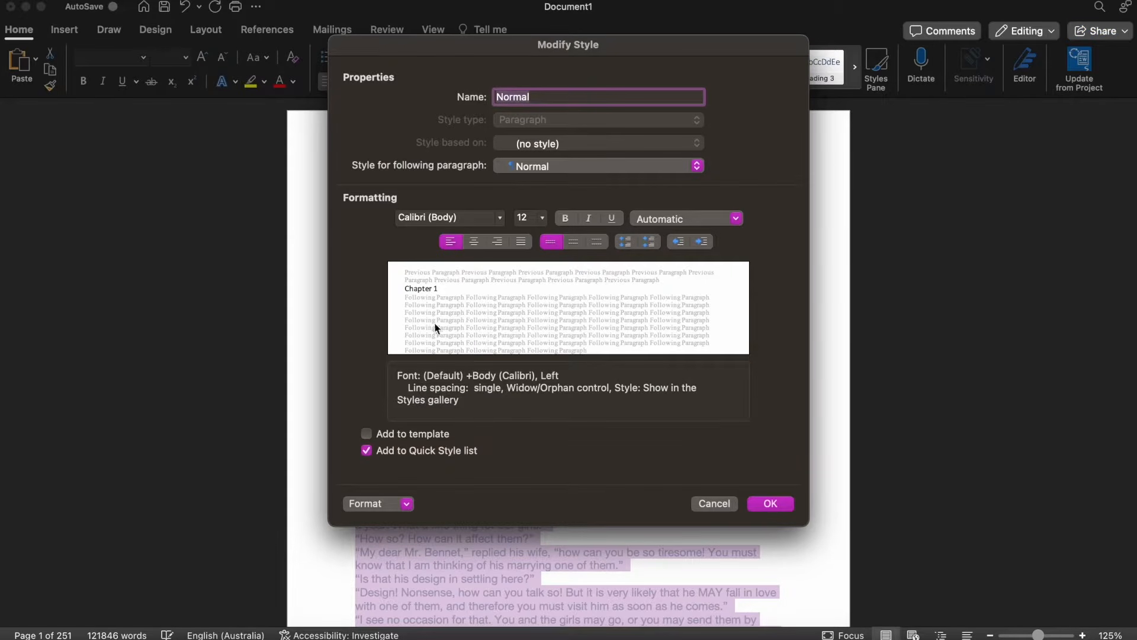
{"action": "left_click", "coordinate": [500, 219]}
{"action": "scroll", "coordinate": [526, 518], "scroll_direction": "down", "scroll_amount": 6}
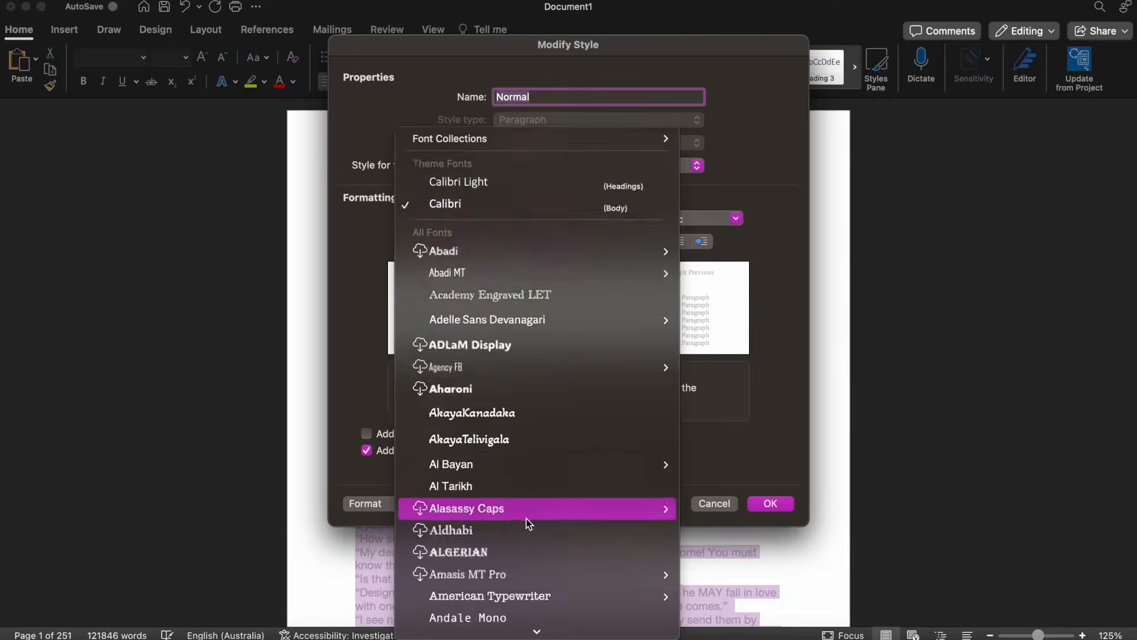
{"action": "scroll", "coordinate": [526, 517], "scroll_direction": "up", "scroll_amount": 3}
{"action": "type", "text": "gar"}
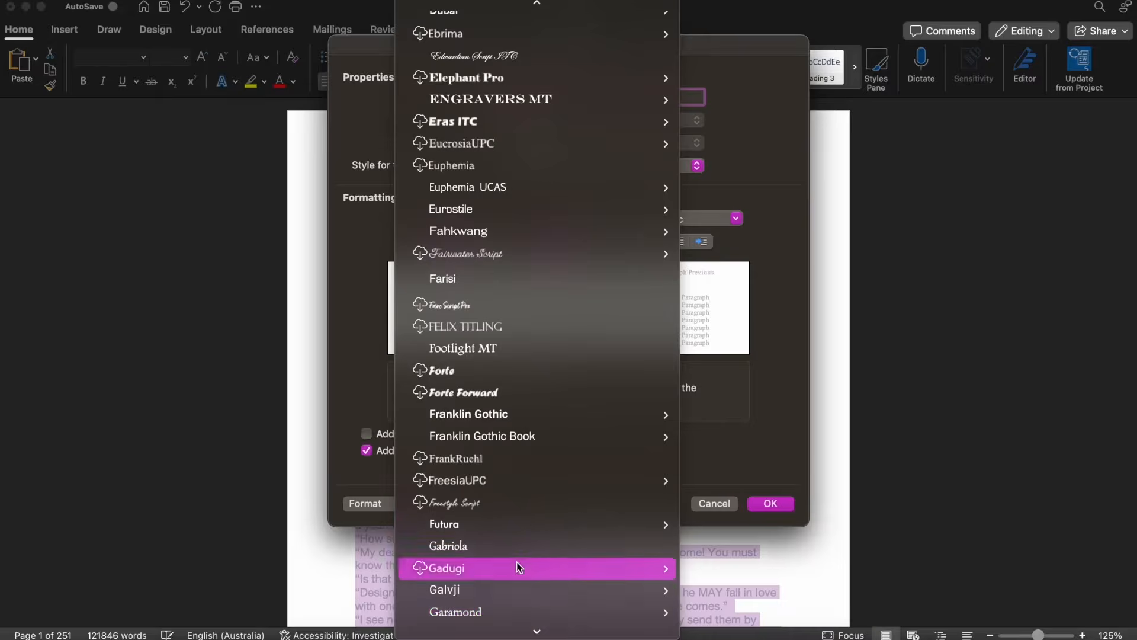
{"action": "left_click", "coordinate": [493, 608]}
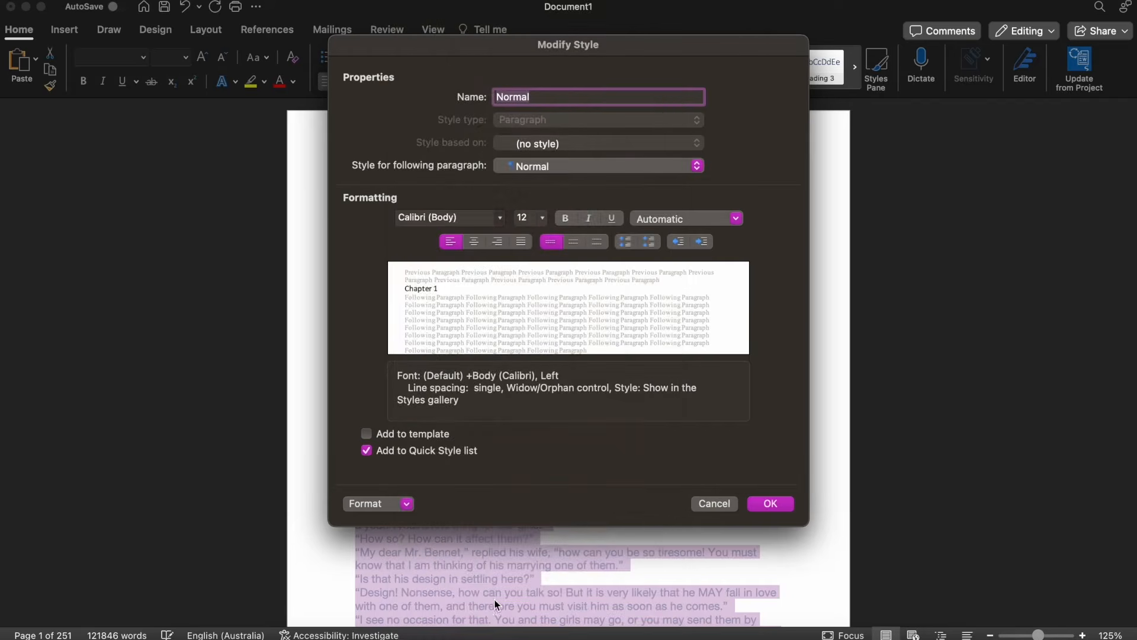
Set the Normal style's font size to 14 and its line spacing to 1.5 lines.
{"action": "left_click", "coordinate": [542, 218]}
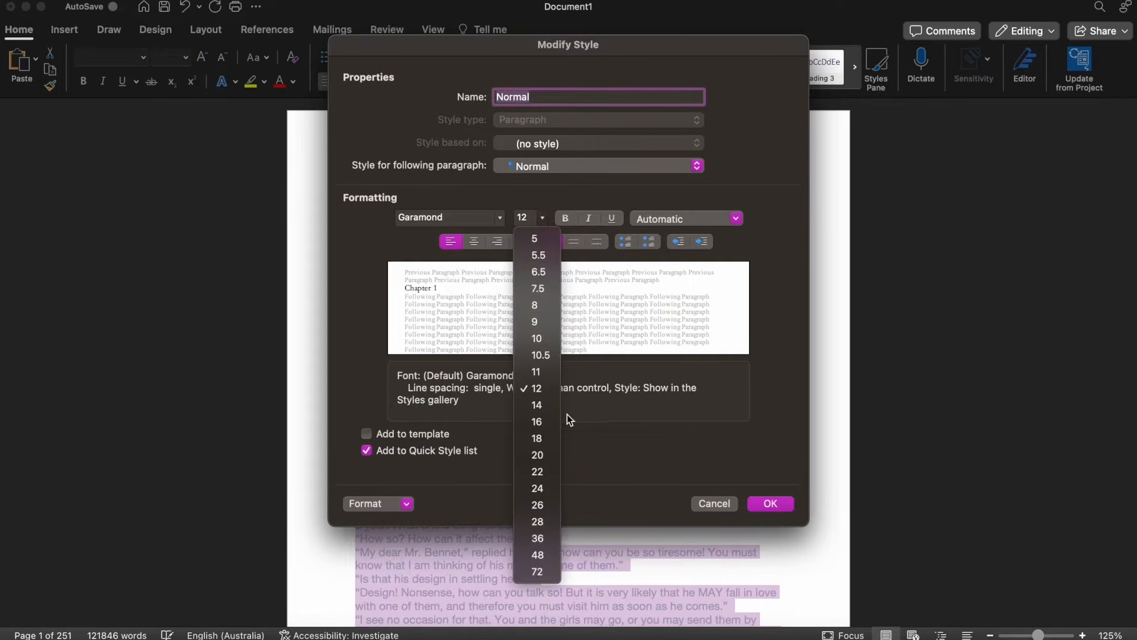
{"action": "left_click", "coordinate": [540, 402]}
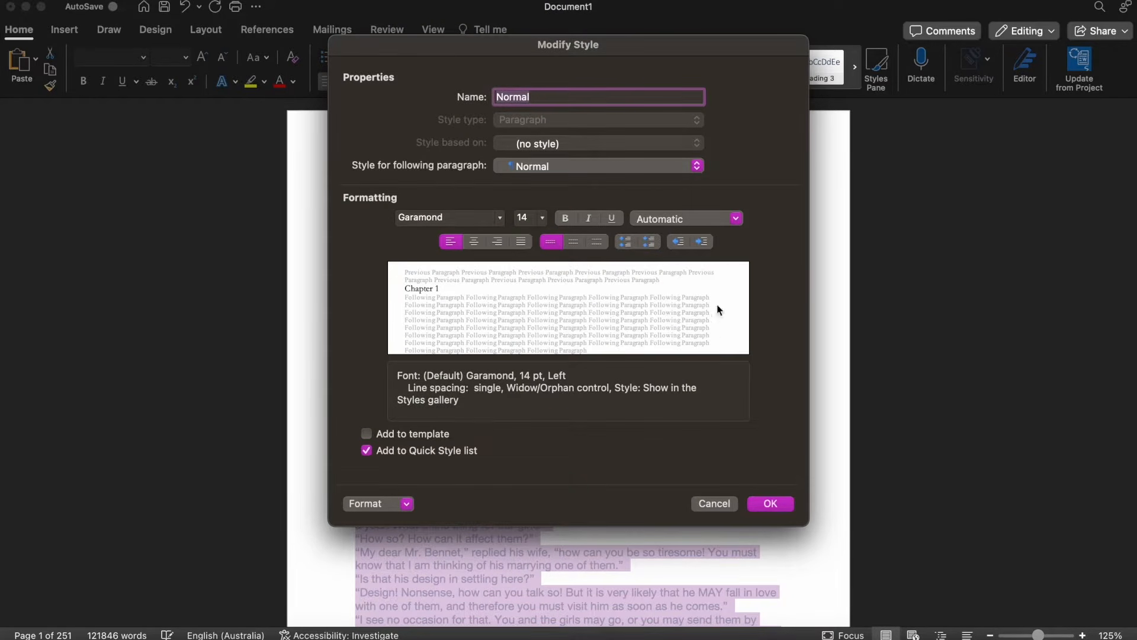
{"action": "left_click", "coordinate": [575, 245]}
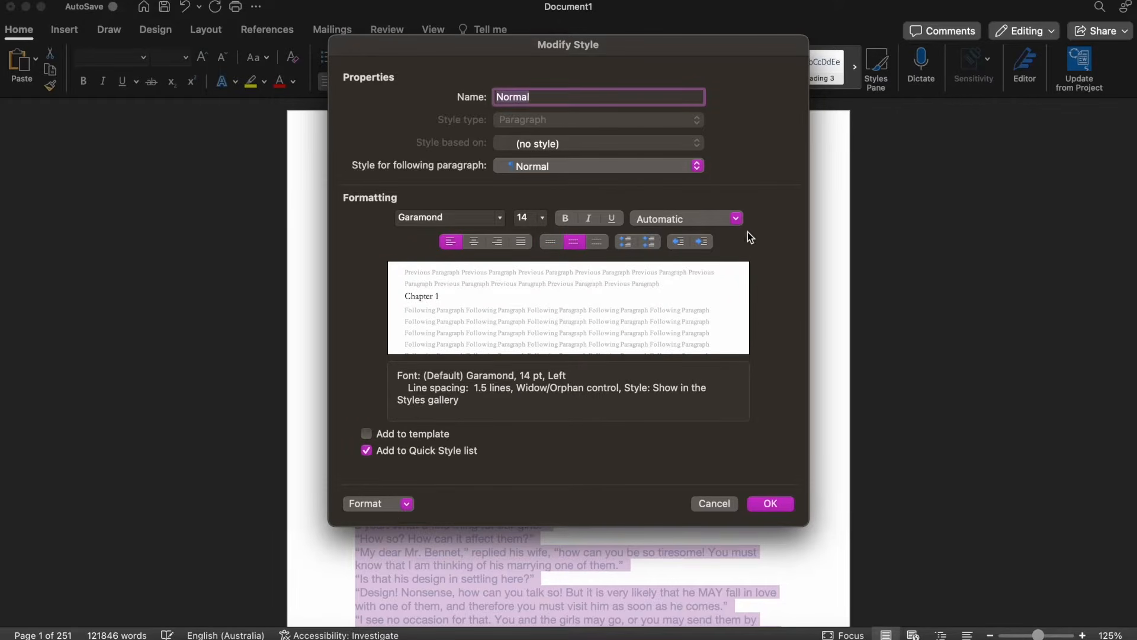
Set the Normal style's font colour to the black Text 1 theme colour.
{"action": "left_click", "coordinate": [736, 218]}
{"action": "left_click", "coordinate": [759, 200]}
{"action": "left_click", "coordinate": [642, 214]}
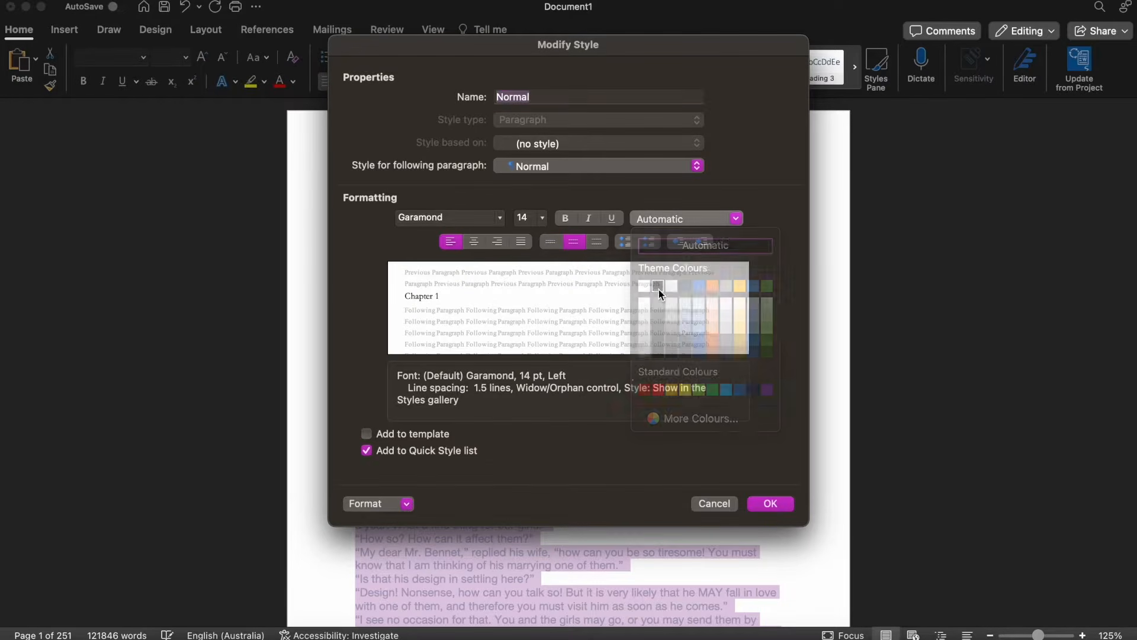
{"action": "left_click", "coordinate": [658, 286]}
Give the Normal style a first-line indent of 0.6 cm and apply the style changes.
{"action": "left_click", "coordinate": [408, 504]}
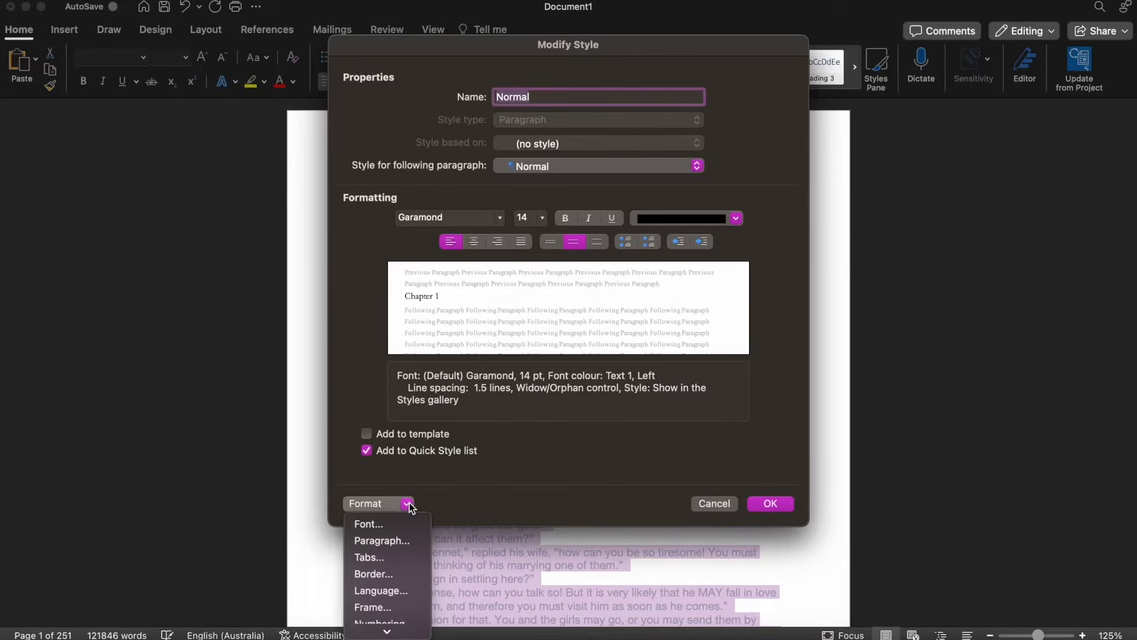
{"action": "left_click", "coordinate": [411, 538]}
{"action": "left_click", "coordinate": [623, 227]}
{"action": "left_click", "coordinate": [610, 247]}
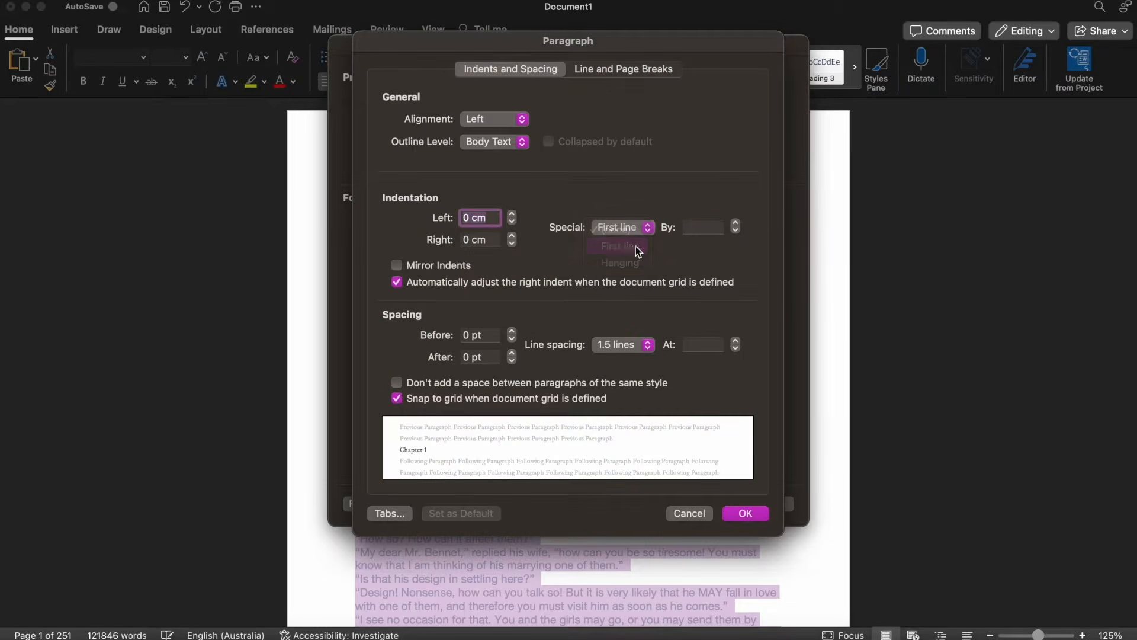
{"action": "left_click", "coordinate": [735, 231]}
{"action": "left_click", "coordinate": [735, 231]}
{"action": "left_click", "coordinate": [734, 231]}
{"action": "left_click", "coordinate": [735, 231]}
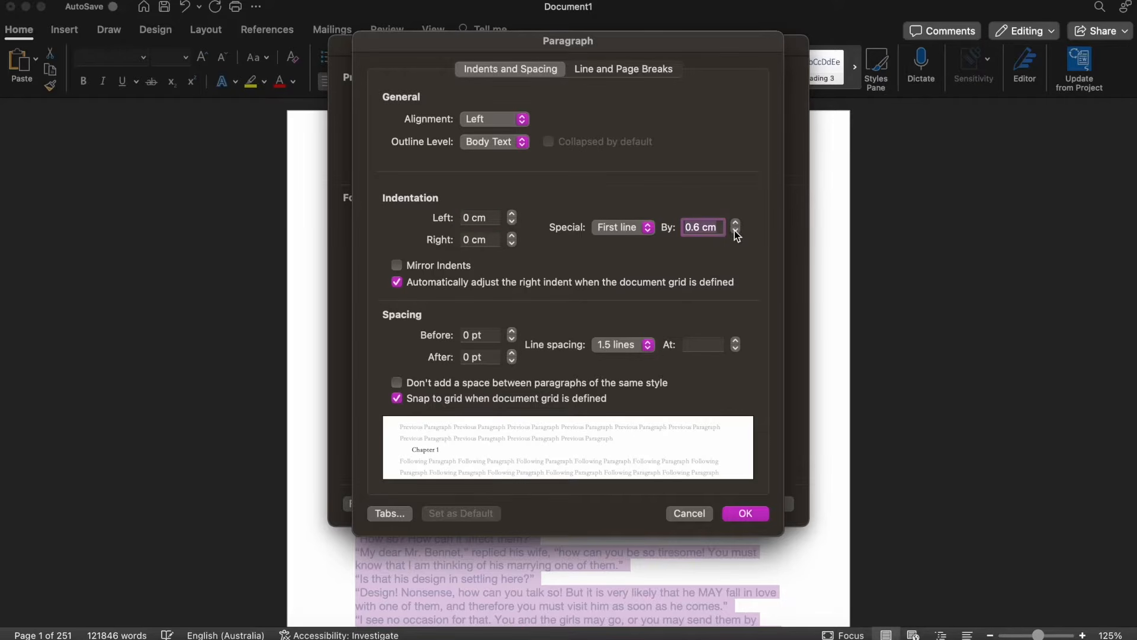
{"action": "left_click", "coordinate": [739, 515]}
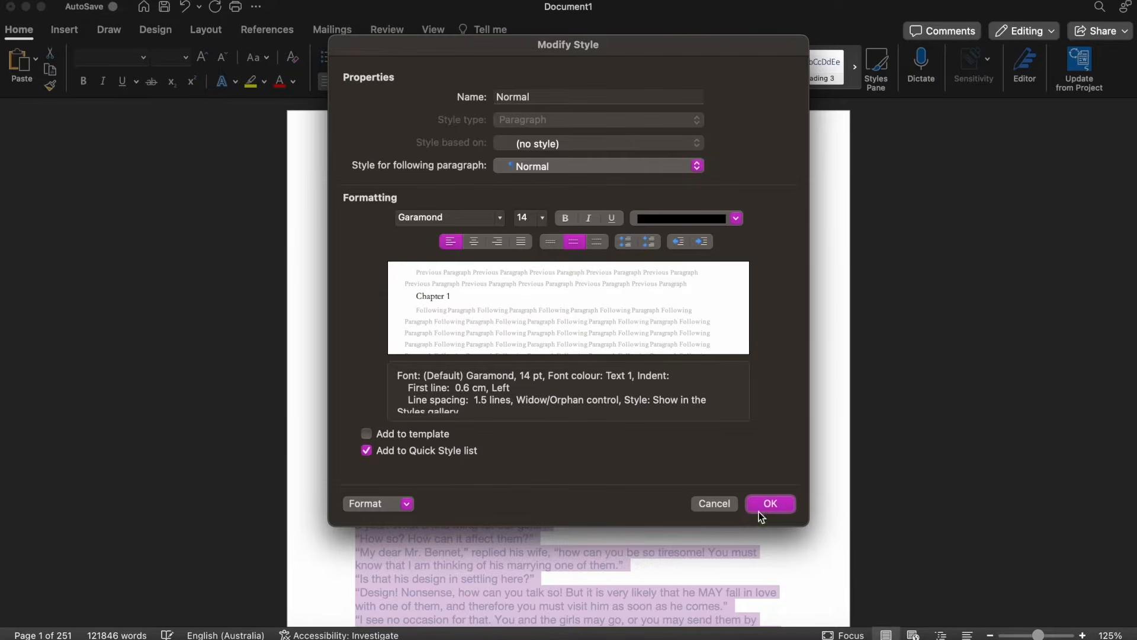
{"action": "left_click", "coordinate": [771, 503]}
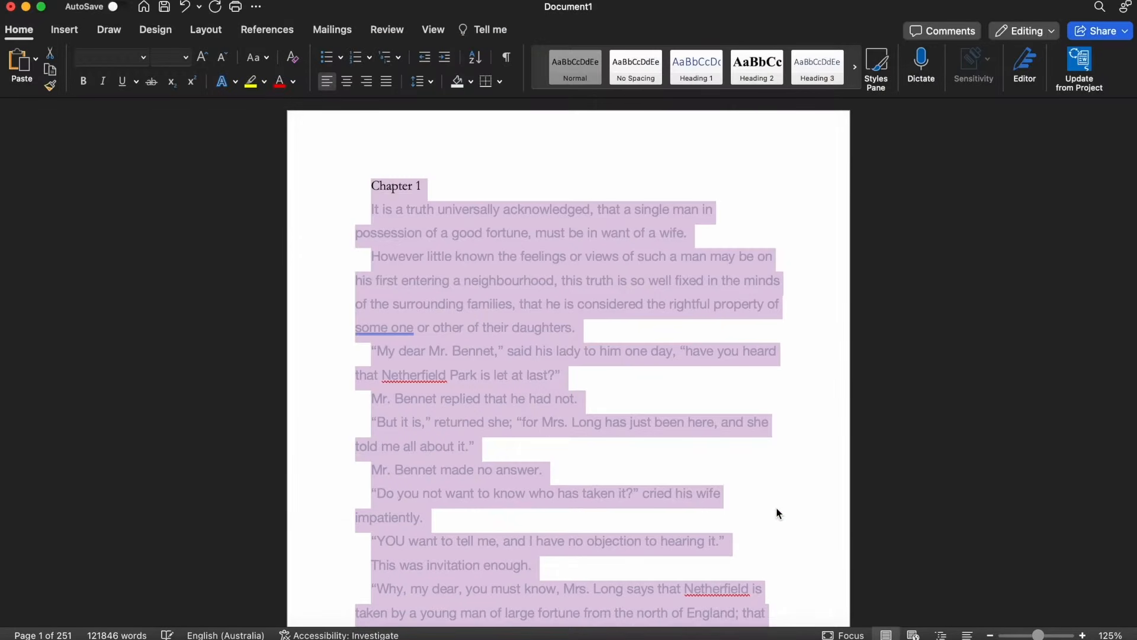
{"action": "scroll", "coordinate": [735, 427], "scroll_direction": "down", "scroll_amount": 5}
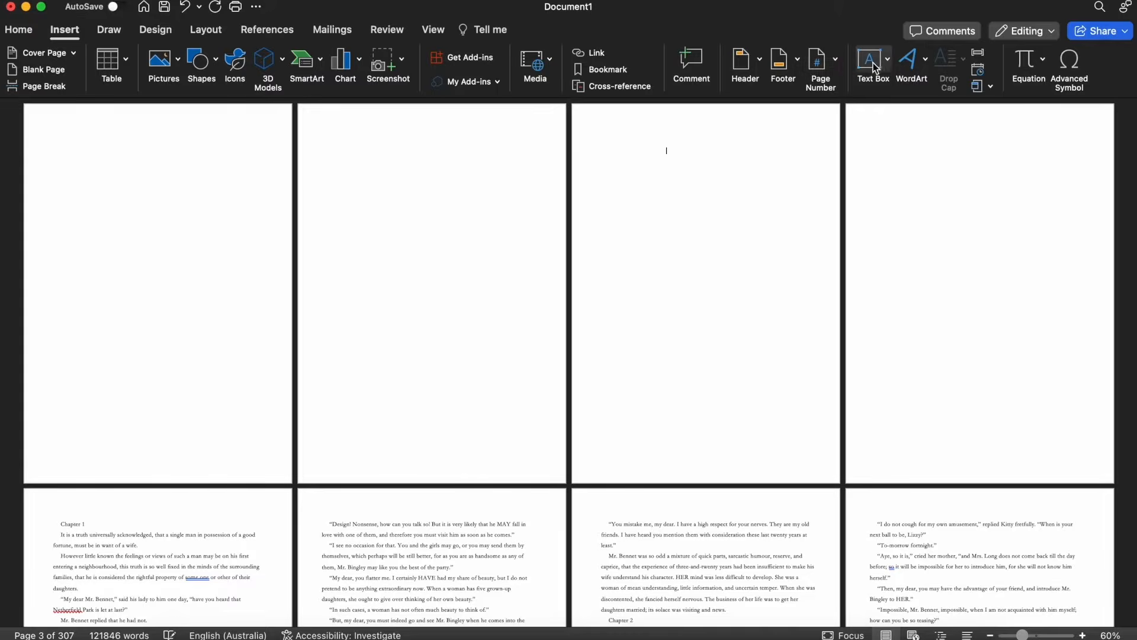
Draw a text box about 13.8 cm high and 14.5 cm wide on page 3 and enter the title Pride & Prejudice on three lines.
{"action": "left_click", "coordinate": [887, 62]}
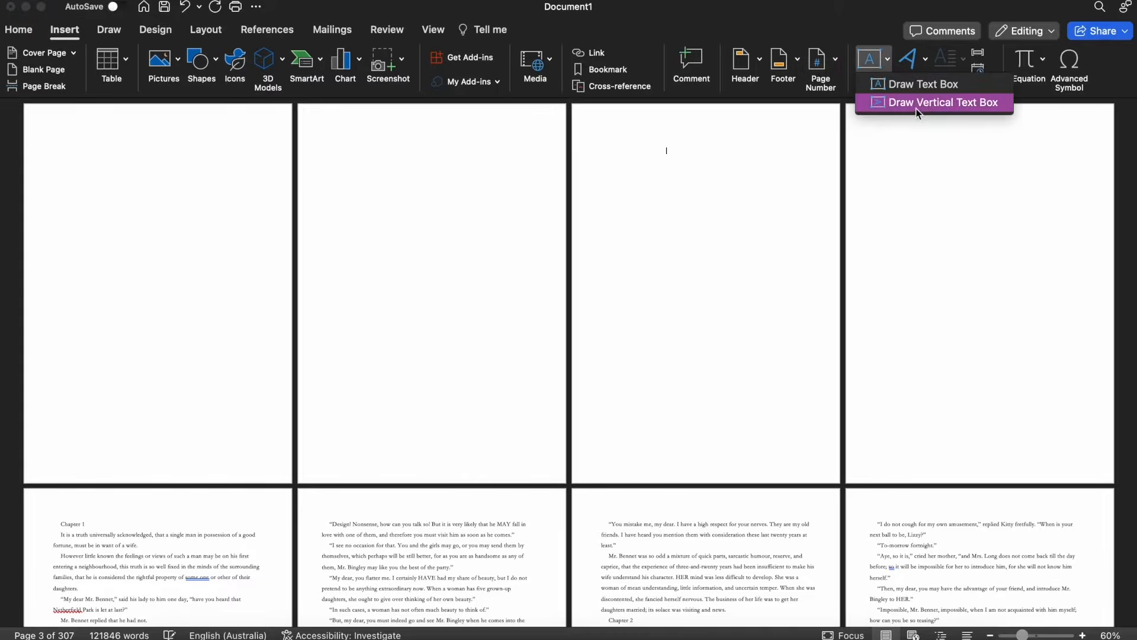
{"action": "left_click", "coordinate": [922, 90]}
{"action": "left_click_drag", "start_coordinate": [620, 207], "coordinate": [804, 382]}
{"action": "type", "text": "P"}
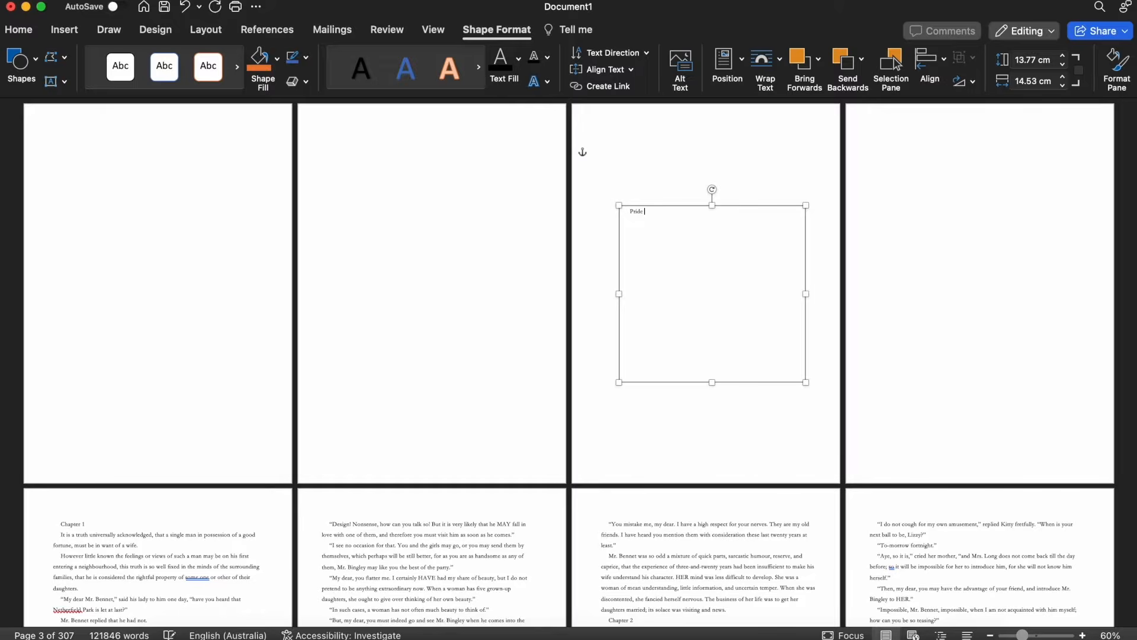
{"action": "type", "text": "ride"}
{"action": "key", "text": "Return"}
Remove the outline and the fill of the title text box.
{"action": "left_click", "coordinate": [305, 57]}
{"action": "left_click", "coordinate": [316, 86]}
{"action": "left_click", "coordinate": [277, 58]}
{"action": "left_click", "coordinate": [292, 89]}
Centre all three title lines horizontally in the text box on page 3.
{"action": "left_click_drag", "start_coordinate": [737, 254], "coordinate": [598, 206]}
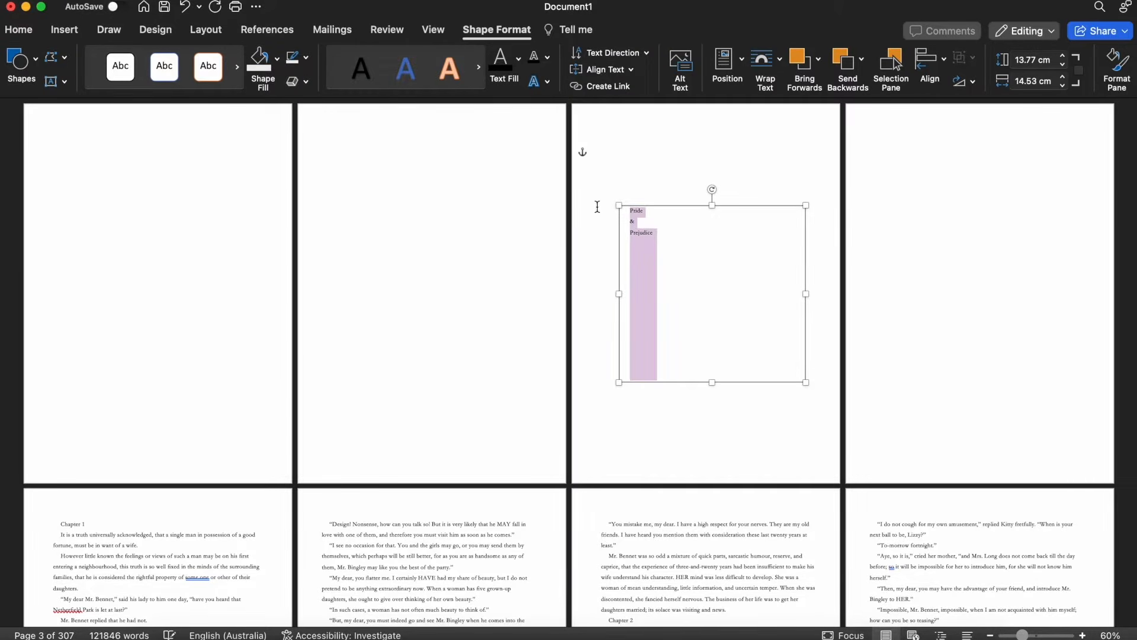
{"action": "left_click", "coordinate": [19, 30]}
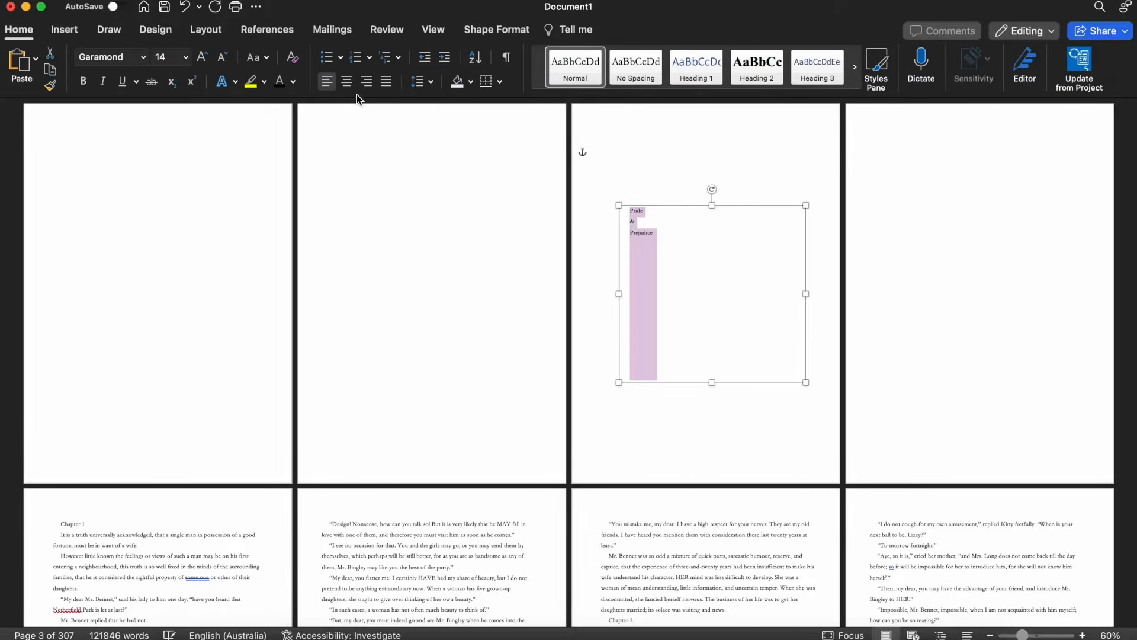
{"action": "left_click", "coordinate": [346, 81]}
{"action": "left_click", "coordinate": [688, 219]}
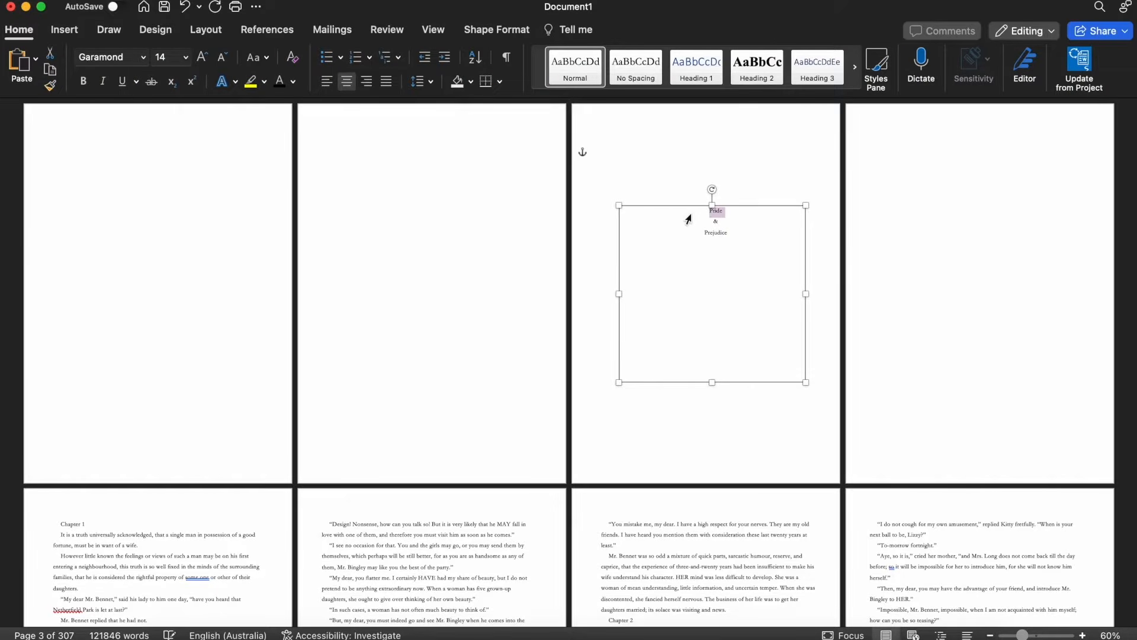
{"action": "left_click", "coordinate": [1057, 270]}
{"action": "left_click", "coordinate": [718, 224]}
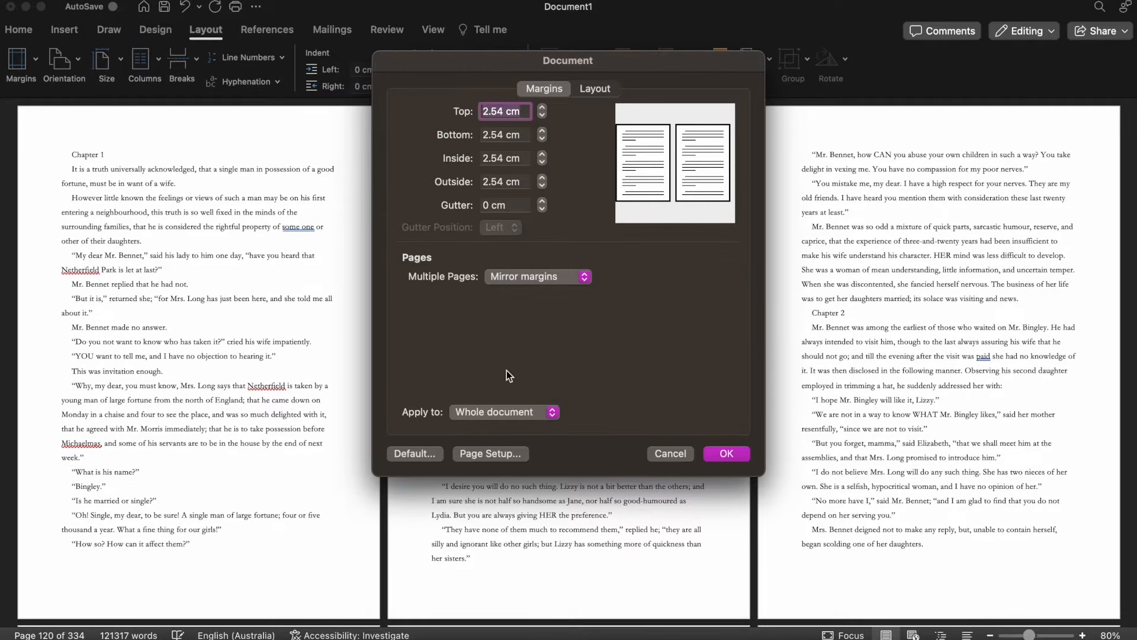
Set the gutter to 0.4 cm, the bottom margin to 2 cm and the inside margin to 1.9 cm.
{"action": "left_click", "coordinate": [542, 202]}
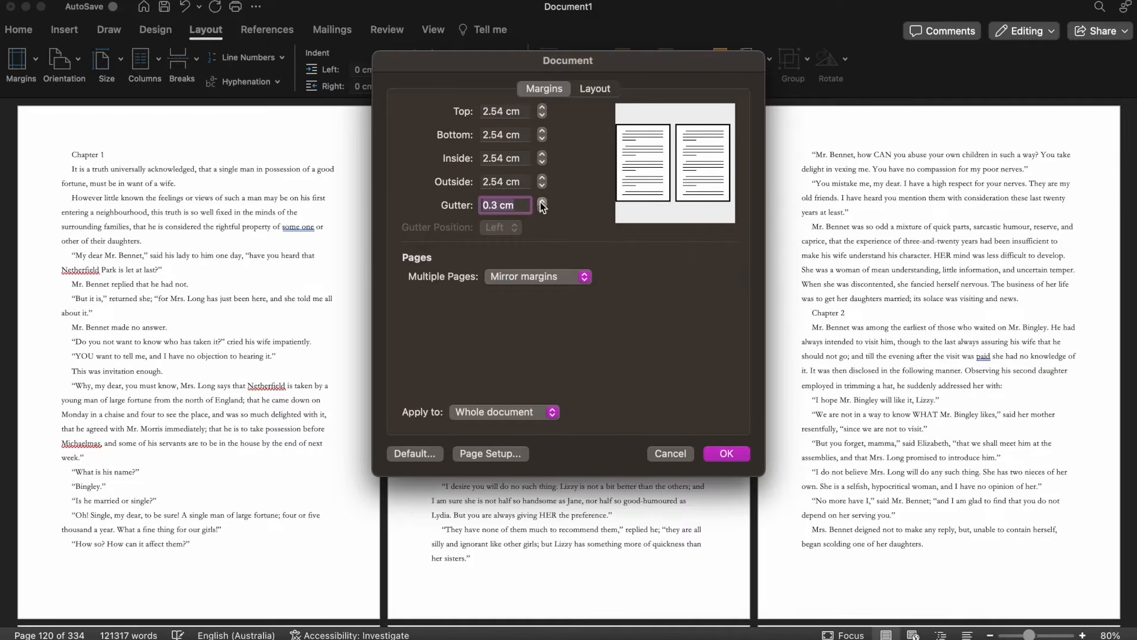
{"action": "left_click", "coordinate": [542, 138]}
{"action": "left_click", "coordinate": [542, 138]}
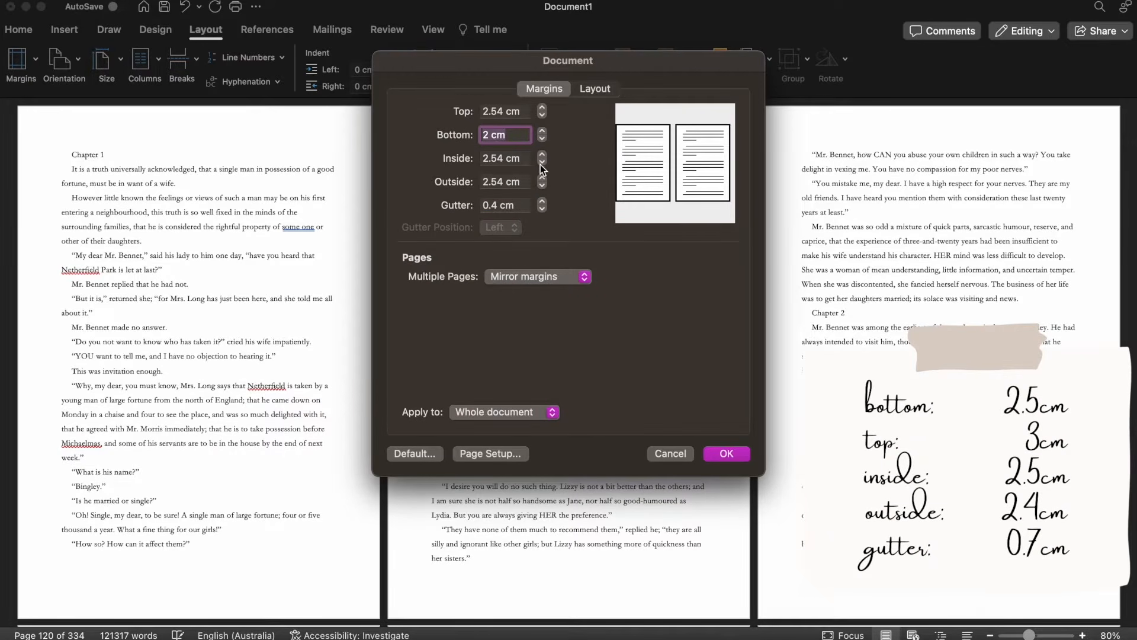
{"action": "left_click", "coordinate": [542, 163]}
{"action": "left_click", "coordinate": [542, 162]}
{"action": "left_click", "coordinate": [542, 163]}
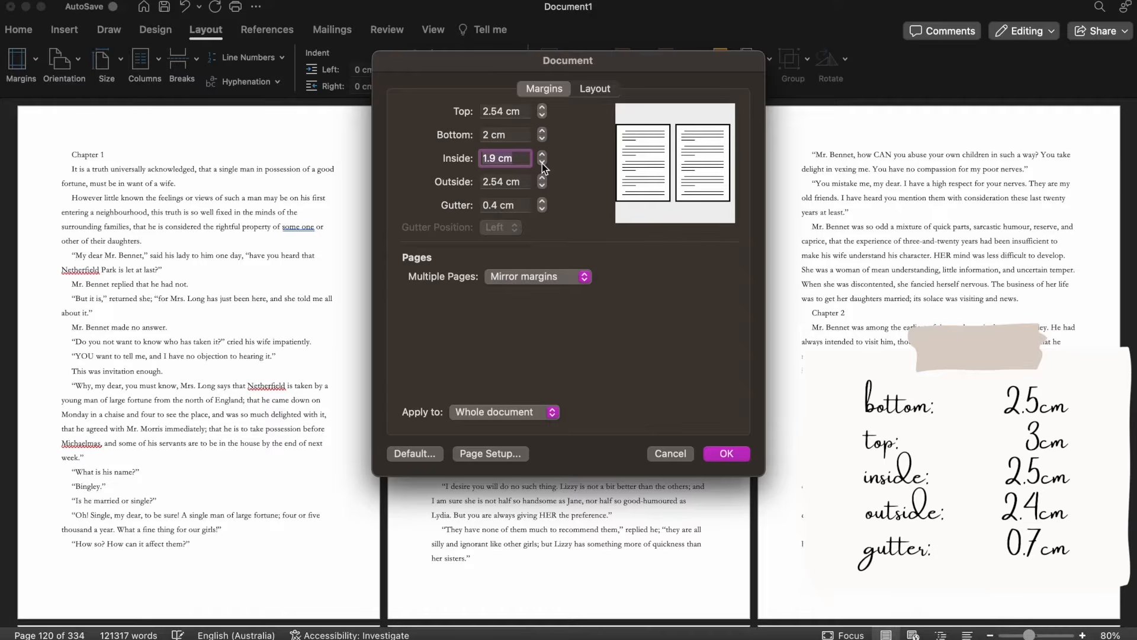
Set the outside margin to 1.8 cm and apply the margin settings to the whole document.
{"action": "left_click", "coordinate": [541, 185]}
{"action": "left_click", "coordinate": [541, 186]}
{"action": "left_click", "coordinate": [542, 186]}
{"action": "left_click", "coordinate": [542, 186]}
{"action": "left_click", "coordinate": [542, 186]}
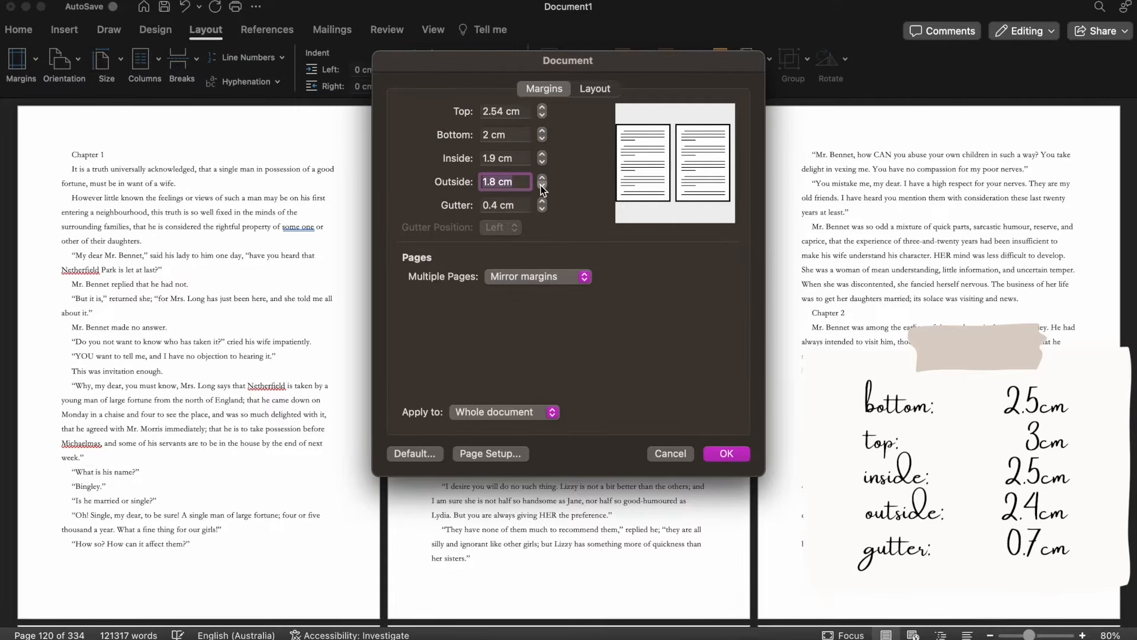
{"action": "left_click", "coordinate": [730, 455]}
{"action": "scroll", "coordinate": [732, 457], "scroll_direction": "up", "scroll_amount": 15}
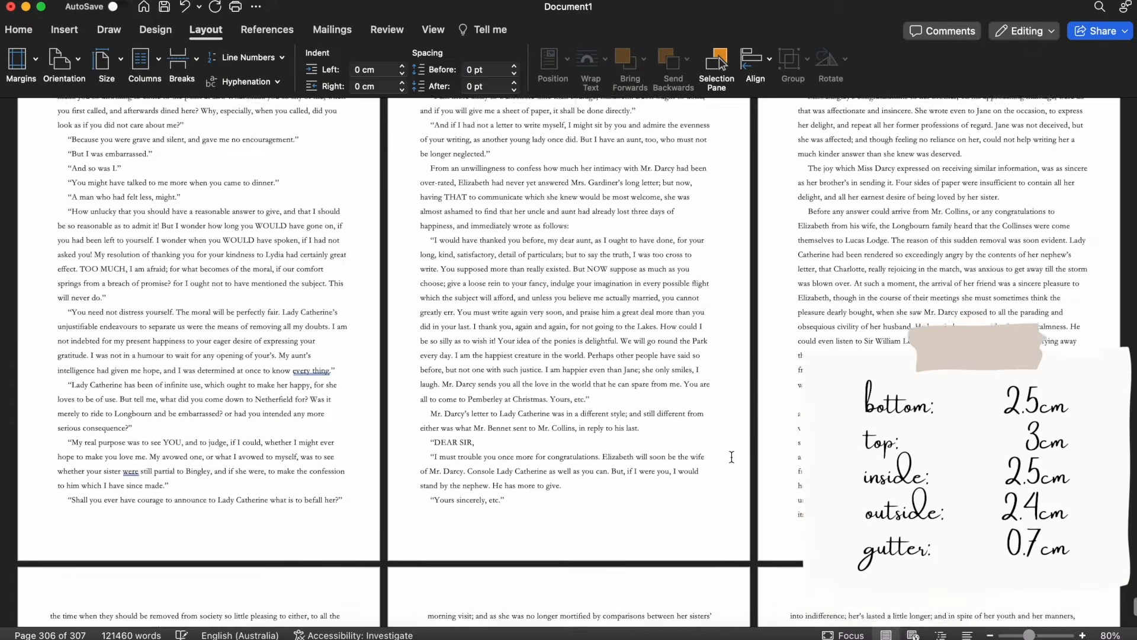
{"action": "scroll", "coordinate": [732, 457], "scroll_direction": "up", "scroll_amount": 20}
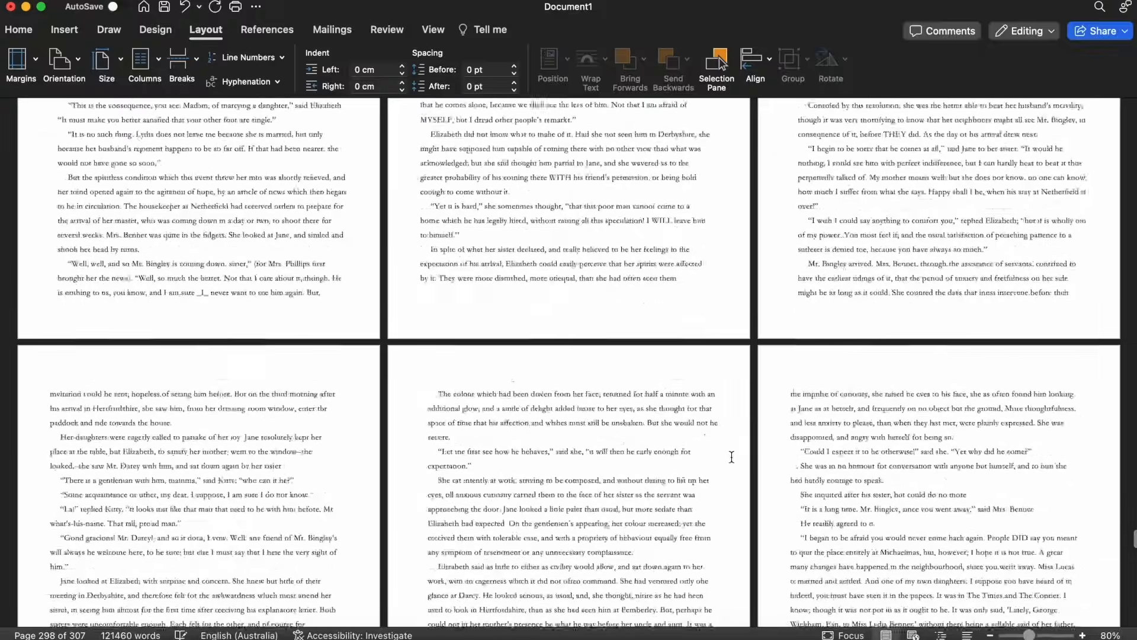
{"action": "scroll", "coordinate": [732, 457], "scroll_direction": "up", "scroll_amount": 20}
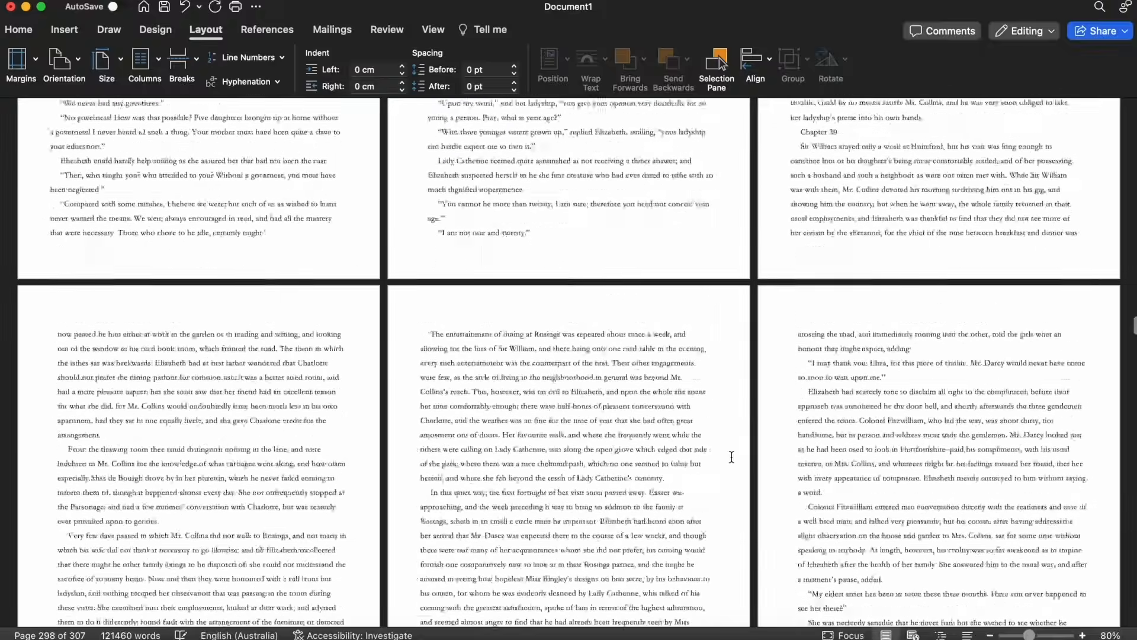
{"action": "scroll", "coordinate": [732, 457], "scroll_direction": "up", "scroll_amount": 20}
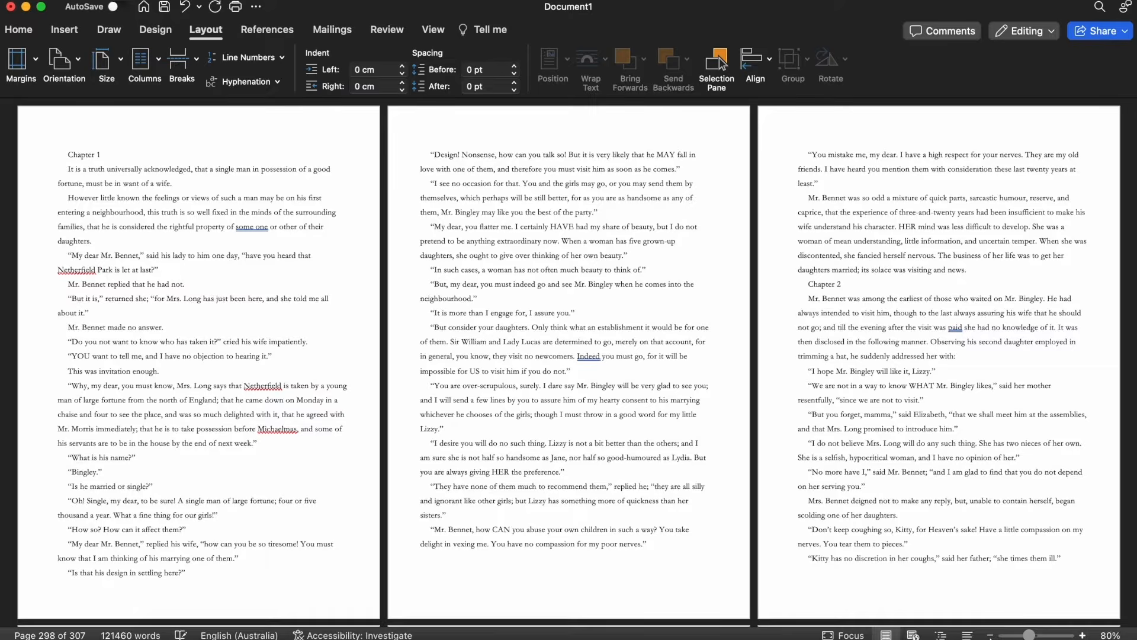
{"action": "left_click", "coordinate": [991, 637]}
{"action": "left_click", "coordinate": [991, 636]}
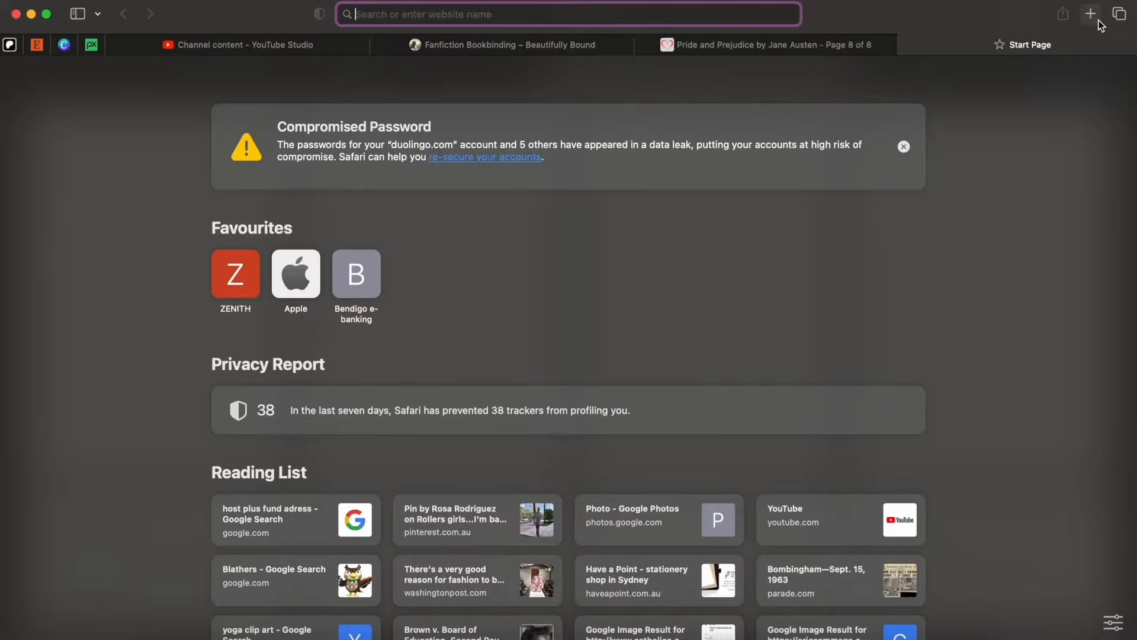
Switch to Safari, open 1001fonts.com and preview the script fonts with the sample text "Pride & Pre".
{"action": "type", "text": "1001fonts.com"}
{"action": "key", "text": "Return"}
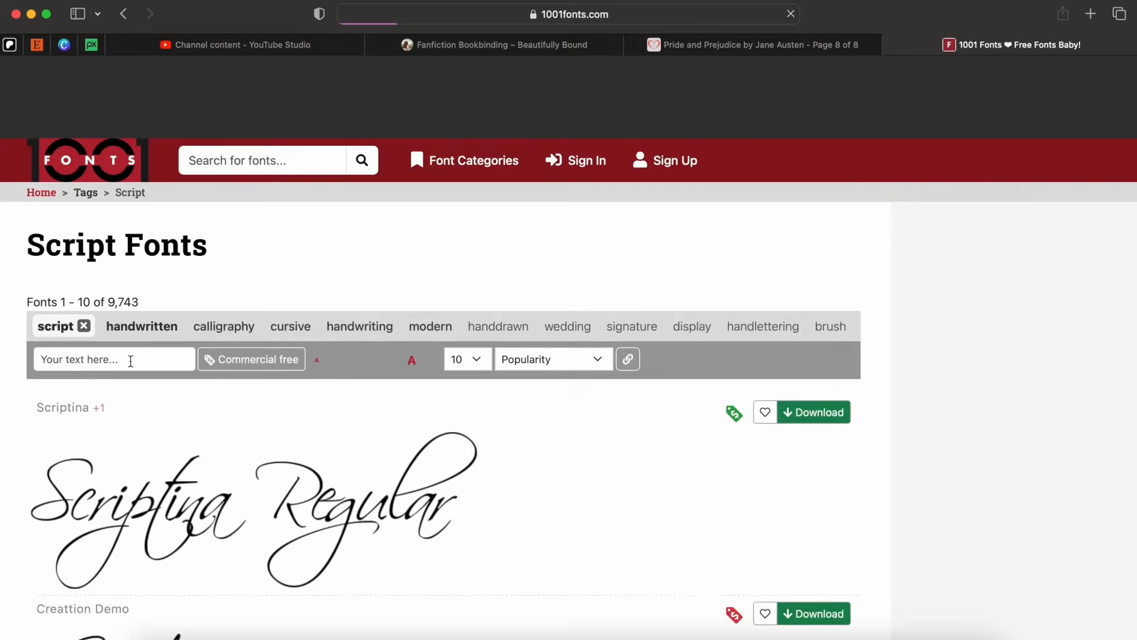
{"action": "left_click", "coordinate": [131, 360]}
{"action": "type", "text": "Prid"}
{"action": "type", "text": "e a"}
{"action": "key", "text": "BackSpace"}
{"action": "key", "text": "BackSpace"}
{"action": "type", "text": "&"}
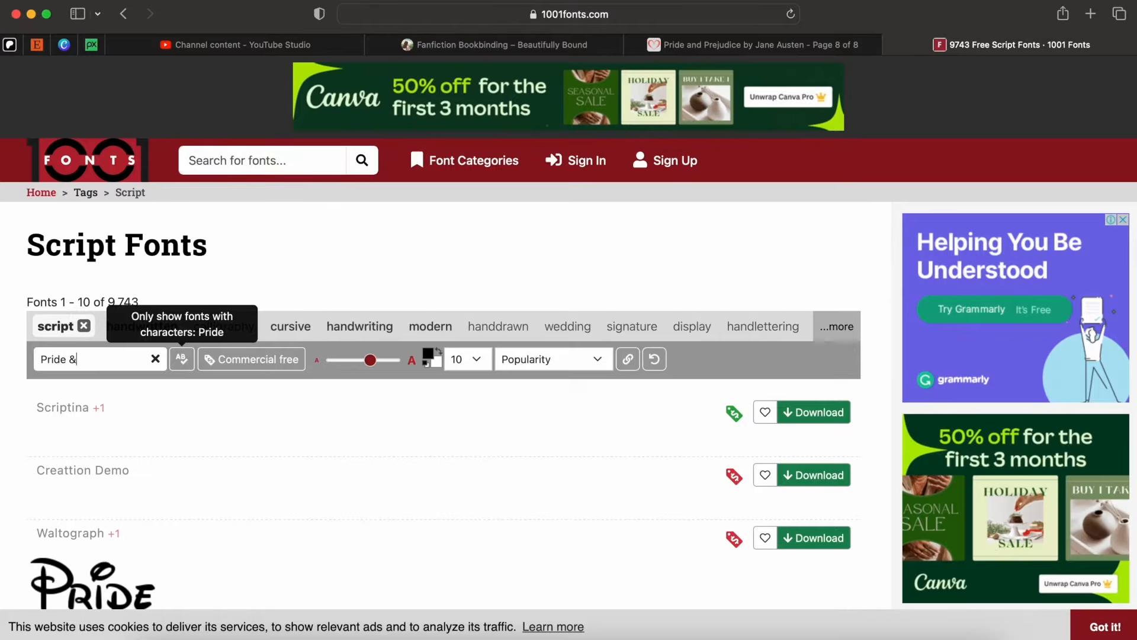
{"action": "type", "text": " Pre"}
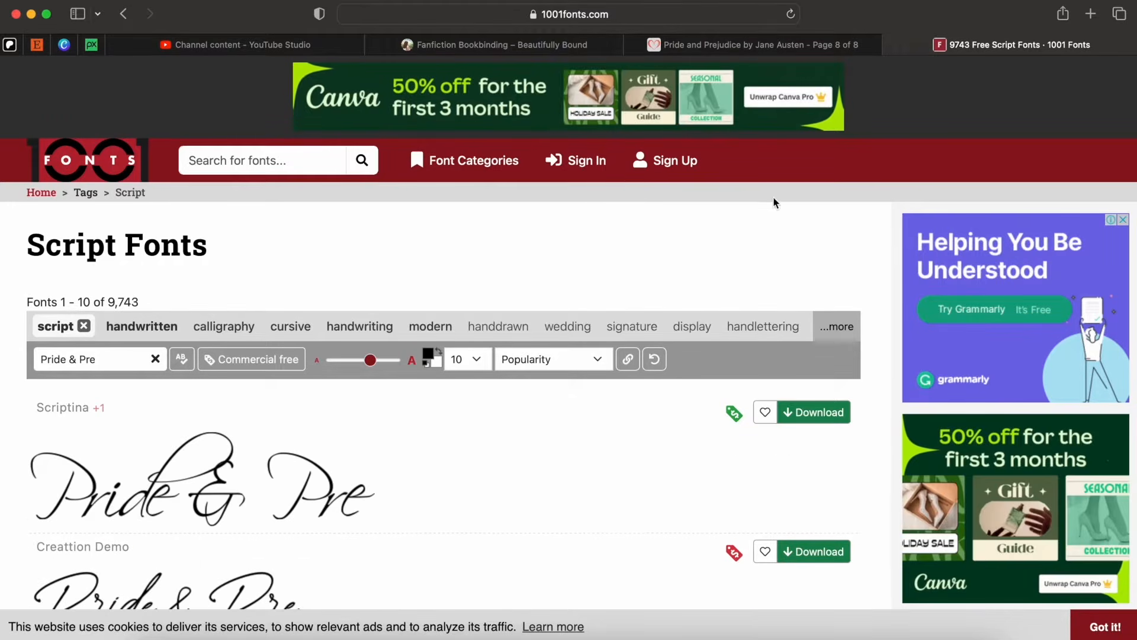
Download the Precious font by Bolt Cutter Design, allowing downloads from the site, and open the downloaded precious folder.
{"action": "scroll", "coordinate": [861, 246], "scroll_direction": "down", "scroll_amount": 8}
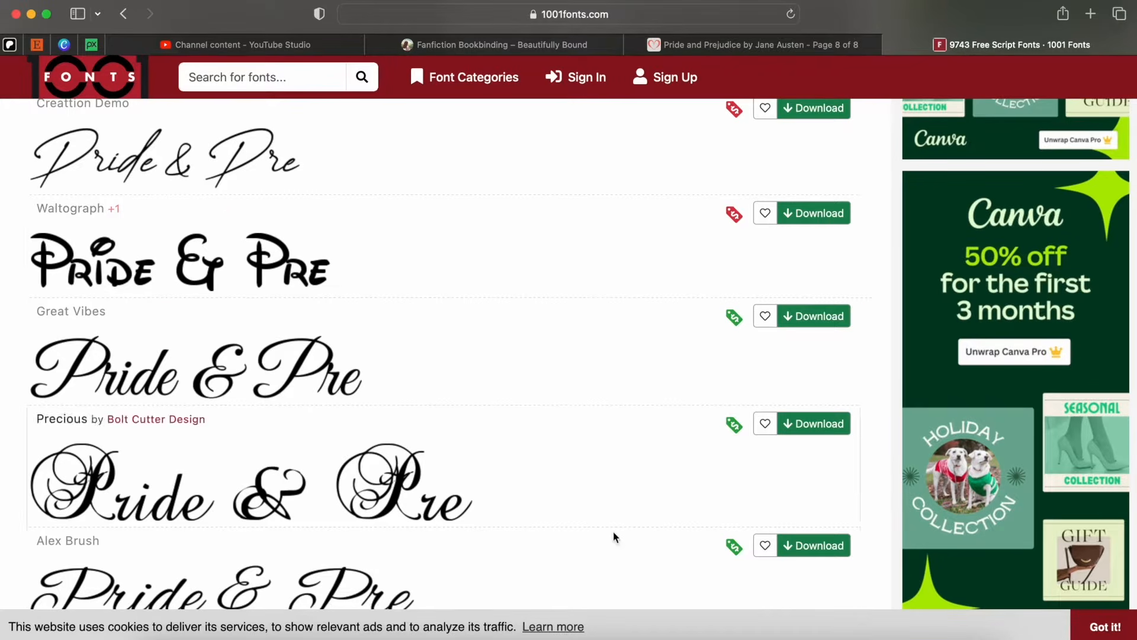
{"action": "scroll", "coordinate": [639, 481], "scroll_direction": "down", "scroll_amount": 1}
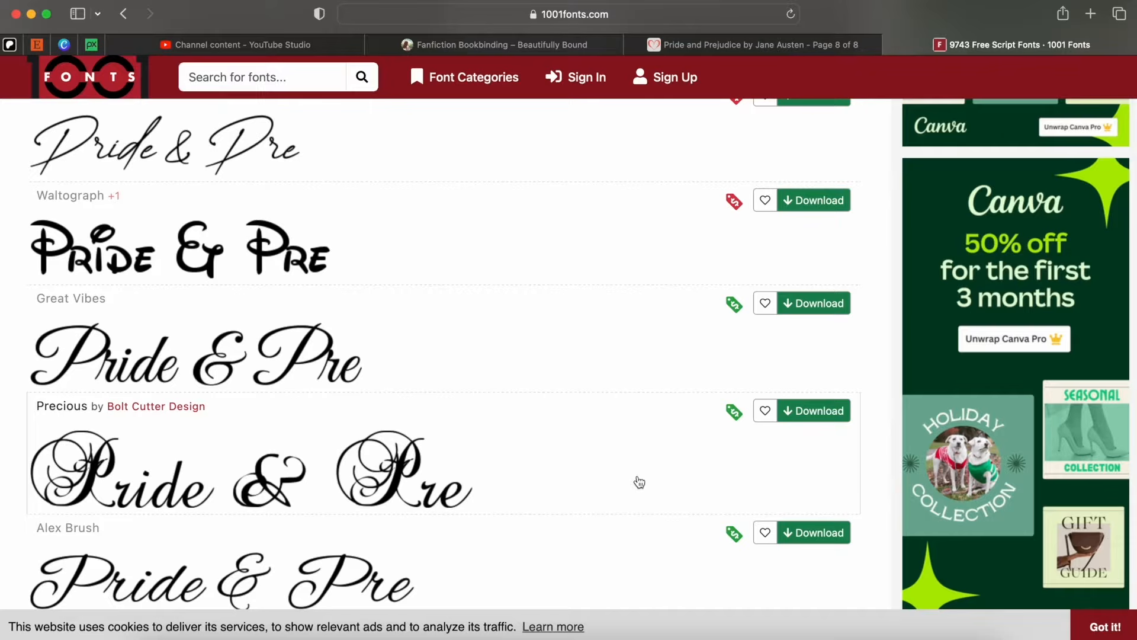
{"action": "left_click", "coordinate": [639, 482]}
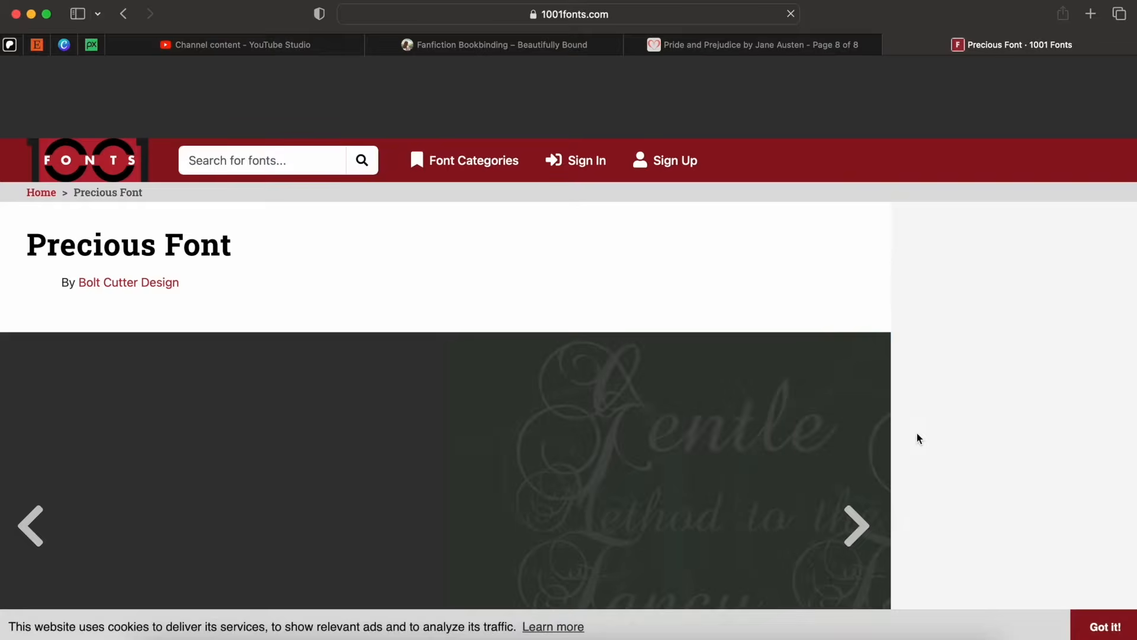
{"action": "scroll", "coordinate": [840, 308], "scroll_direction": "down", "scroll_amount": 4}
{"action": "scroll", "coordinate": [843, 306], "scroll_direction": "down", "scroll_amount": 1}
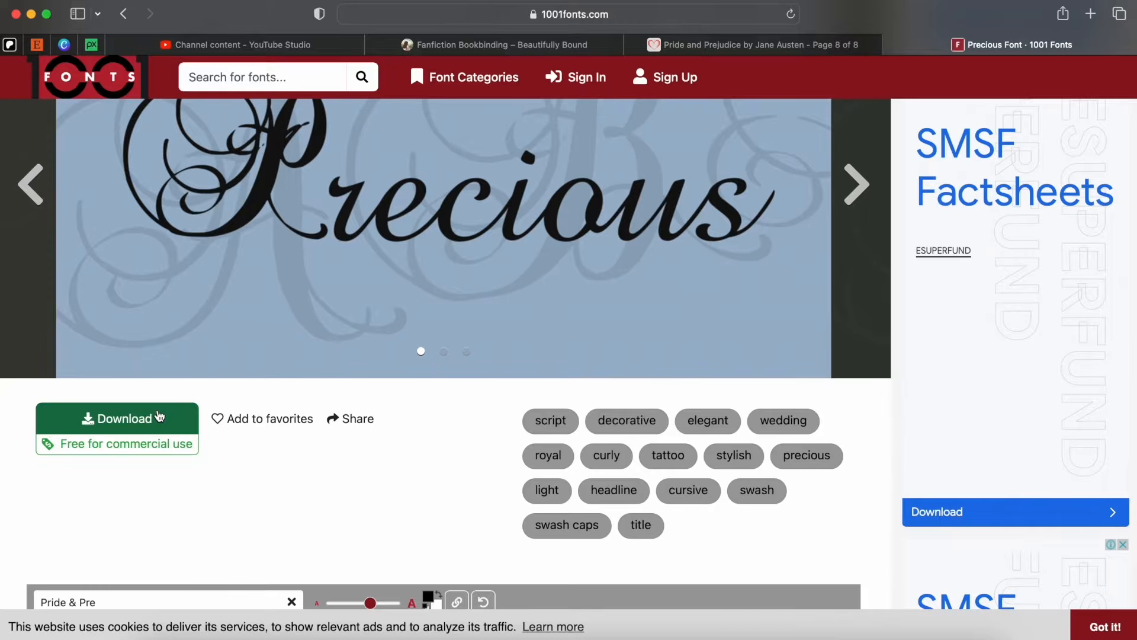
{"action": "left_click", "coordinate": [159, 416]}
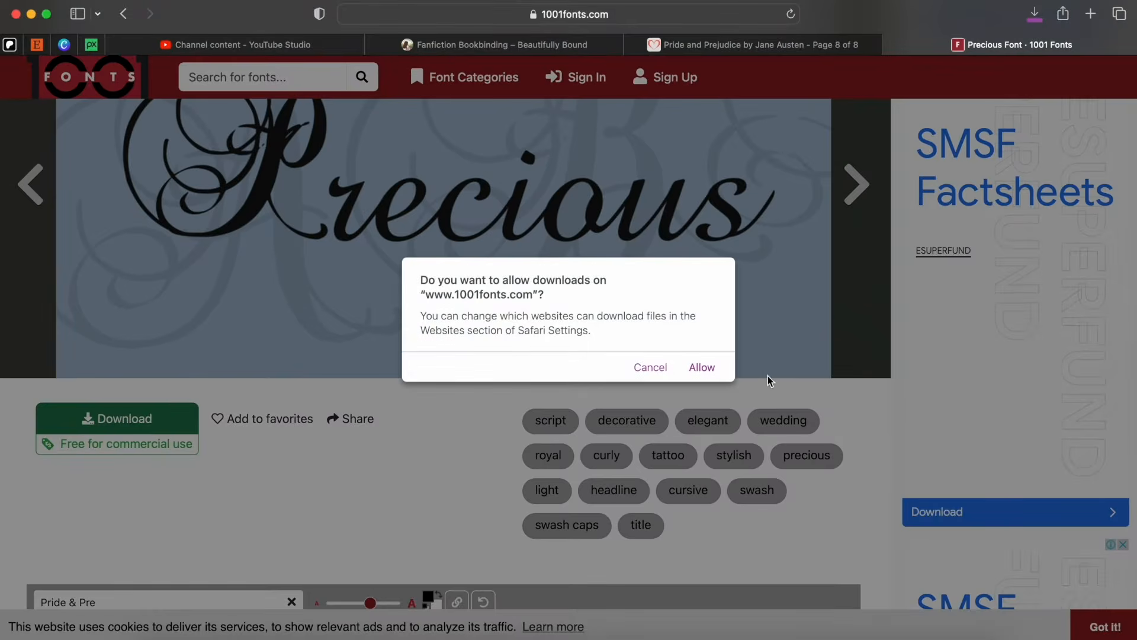
{"action": "left_click", "coordinate": [704, 369]}
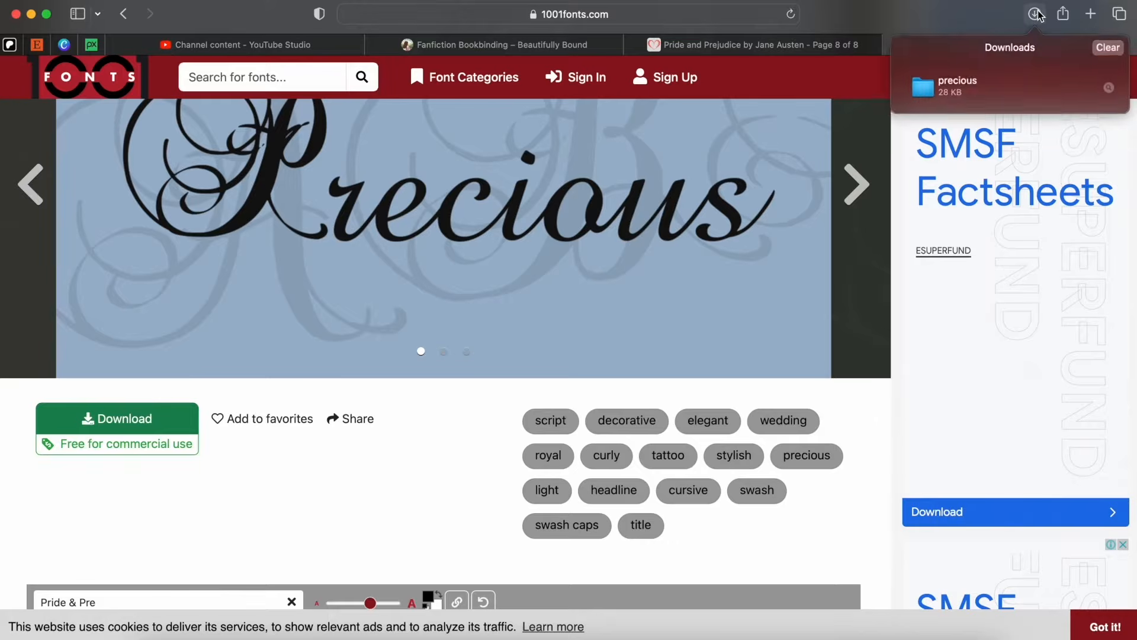
{"action": "double_click", "coordinate": [984, 88]}
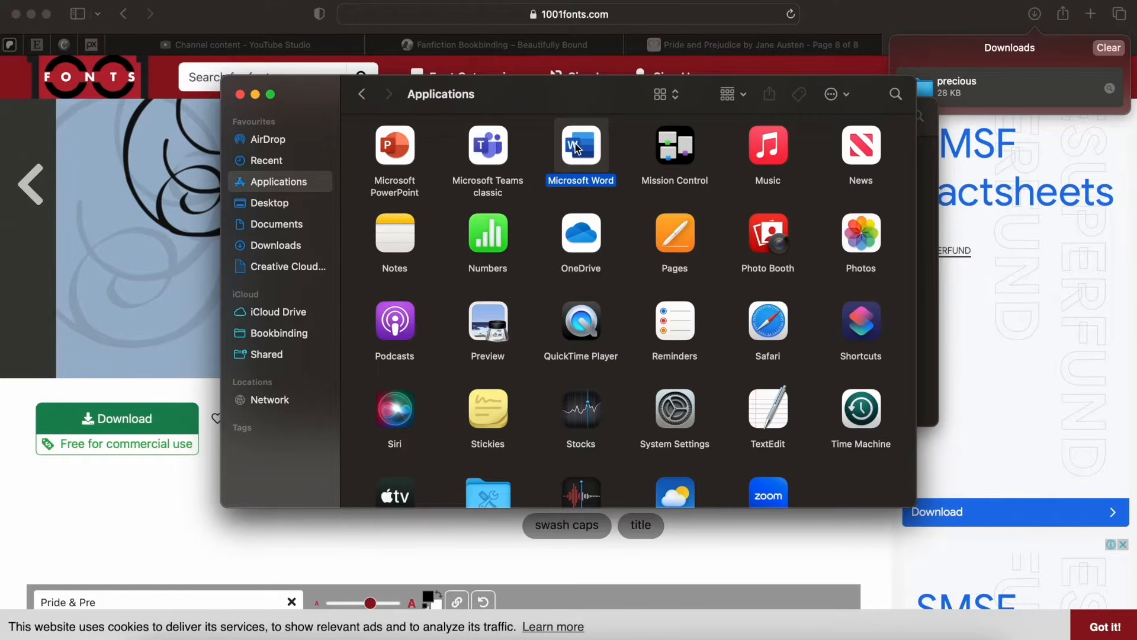
Show the package contents of Microsoft Word from Finder's Applications folder and search only inside that package for "dfont".
{"action": "right_click", "coordinate": [578, 148]}
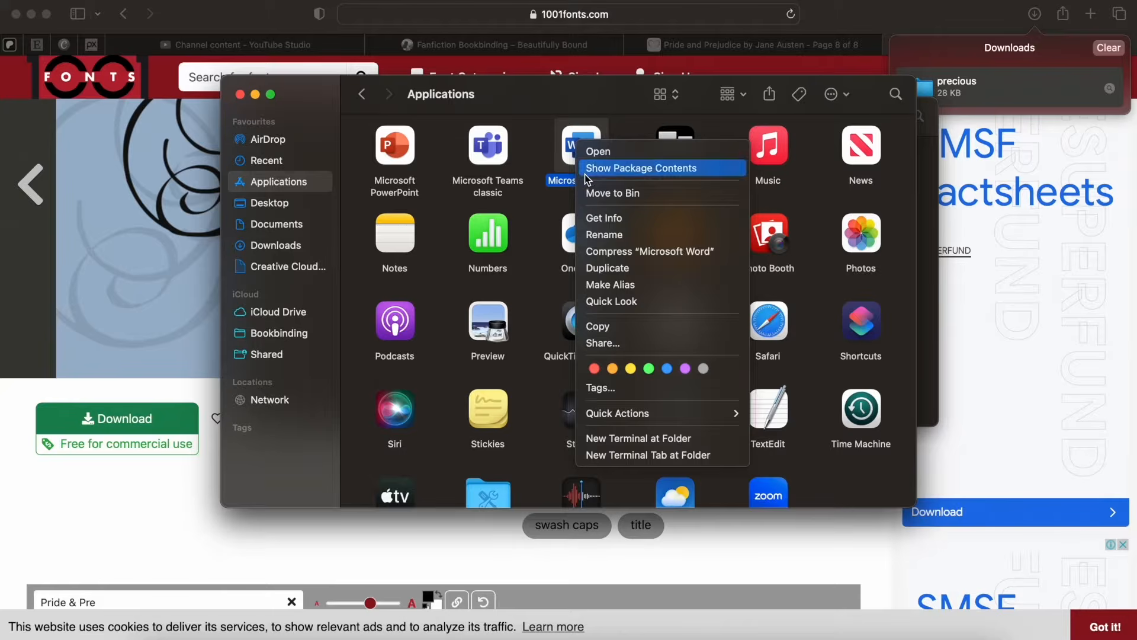
{"action": "left_click", "coordinate": [585, 174]}
{"action": "left_click", "coordinate": [894, 95]}
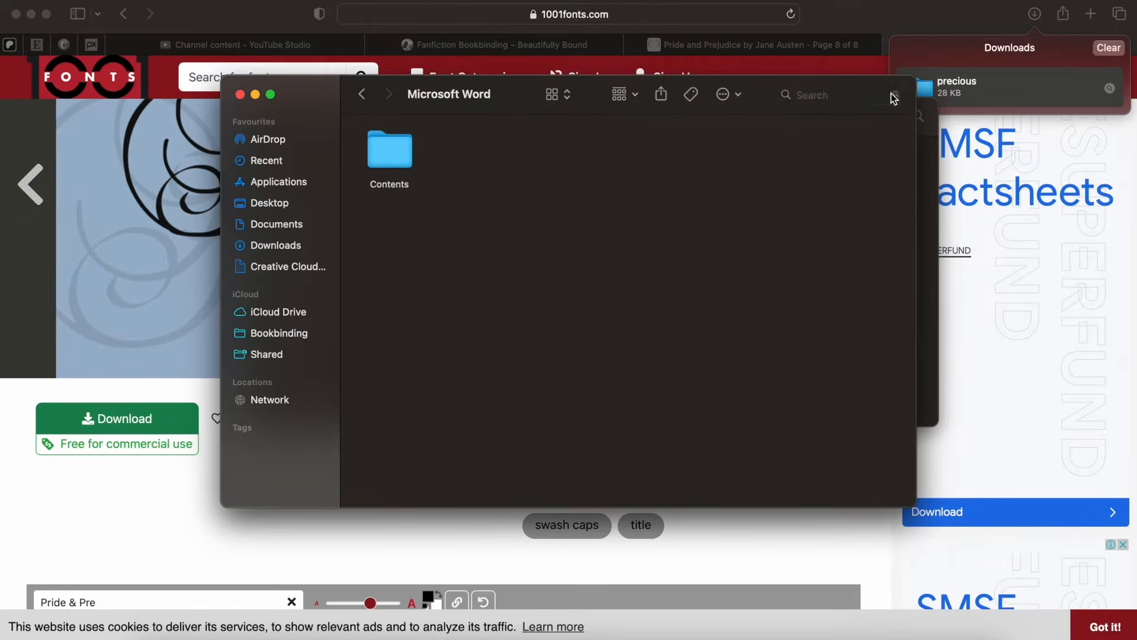
{"action": "type", "text": "dfont"}
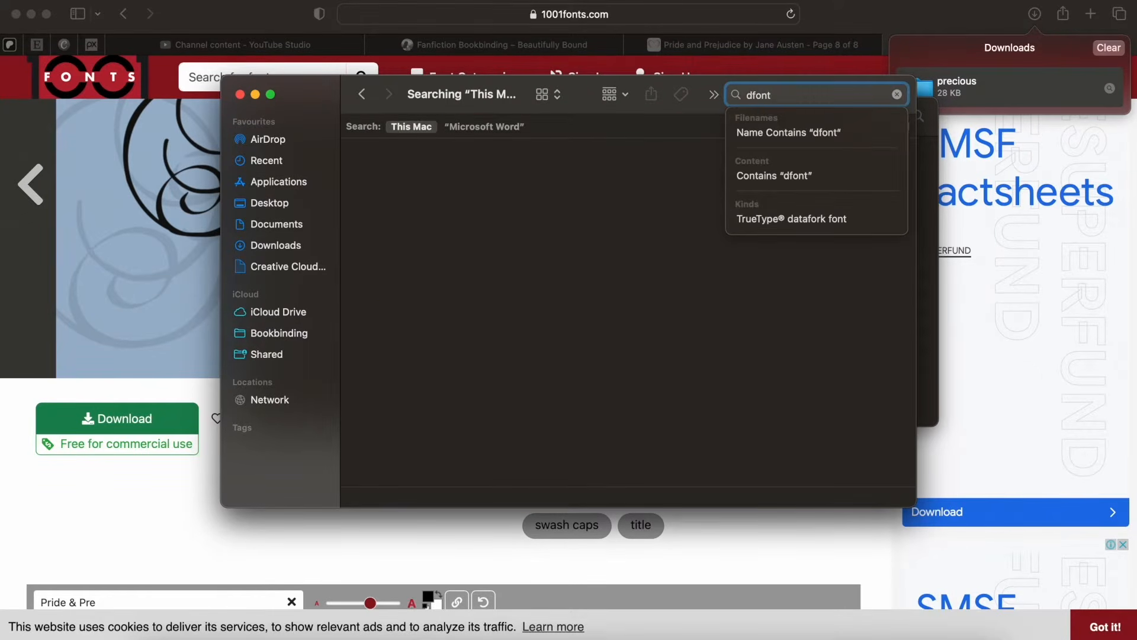
{"action": "left_click", "coordinate": [519, 128]}
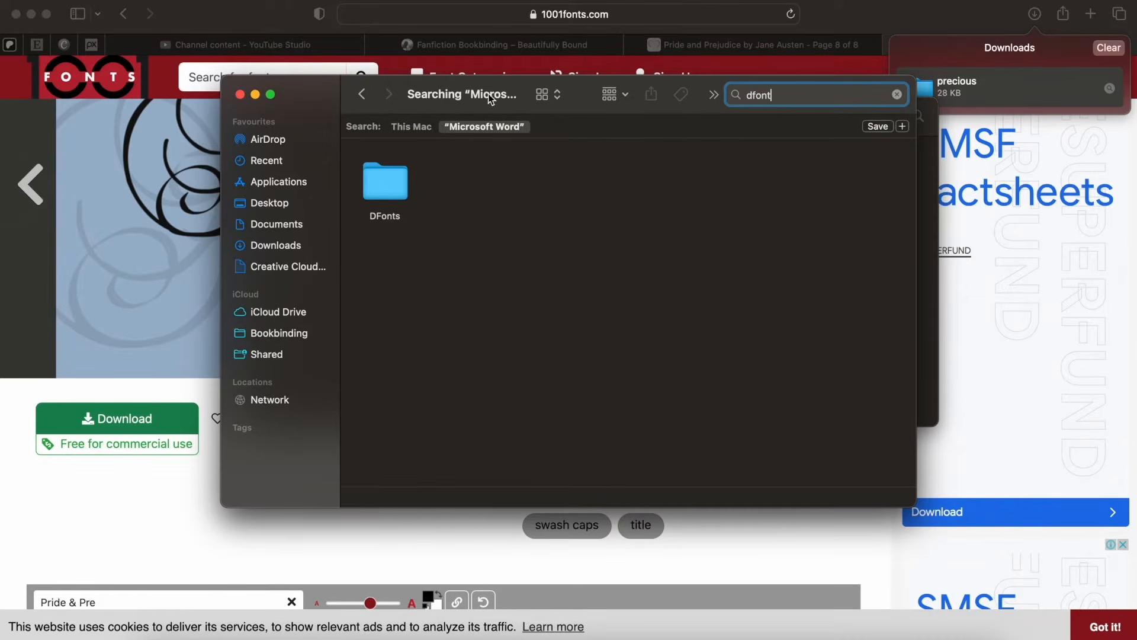
Move the downloaded Precious.ttf file into the DFonts folder inside Word's package and authorise the move.
{"action": "left_click_drag", "start_coordinate": [521, 84], "coordinate": [500, 220]}
{"action": "left_click", "coordinate": [502, 176]}
{"action": "left_click_drag", "start_coordinate": [503, 176], "coordinate": [379, 331]}
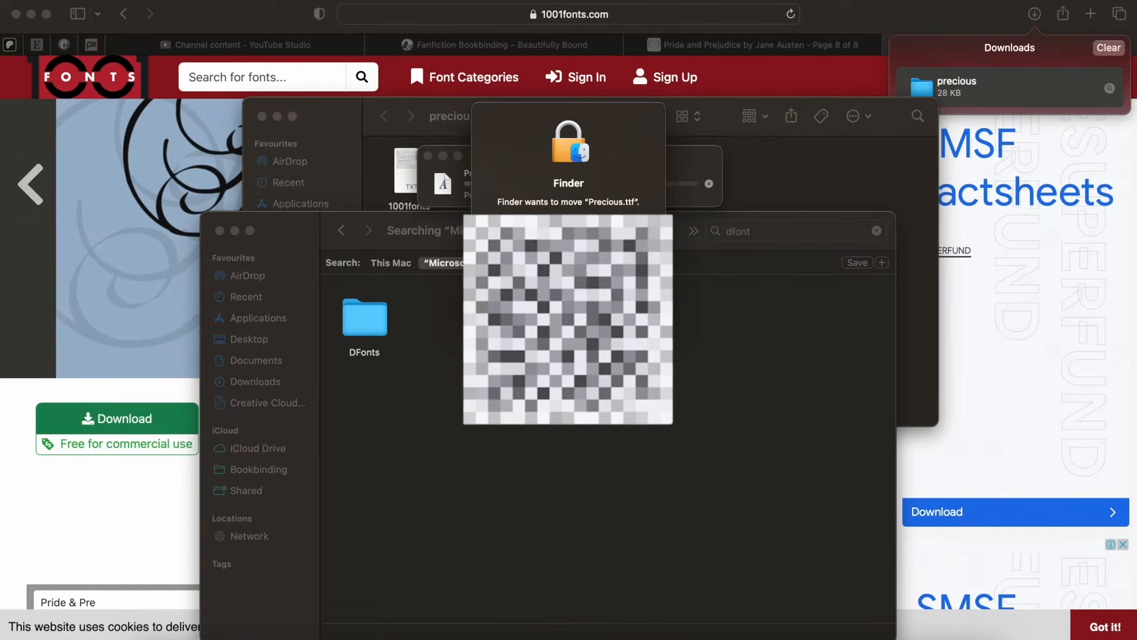
{"action": "key", "text": "Return"}
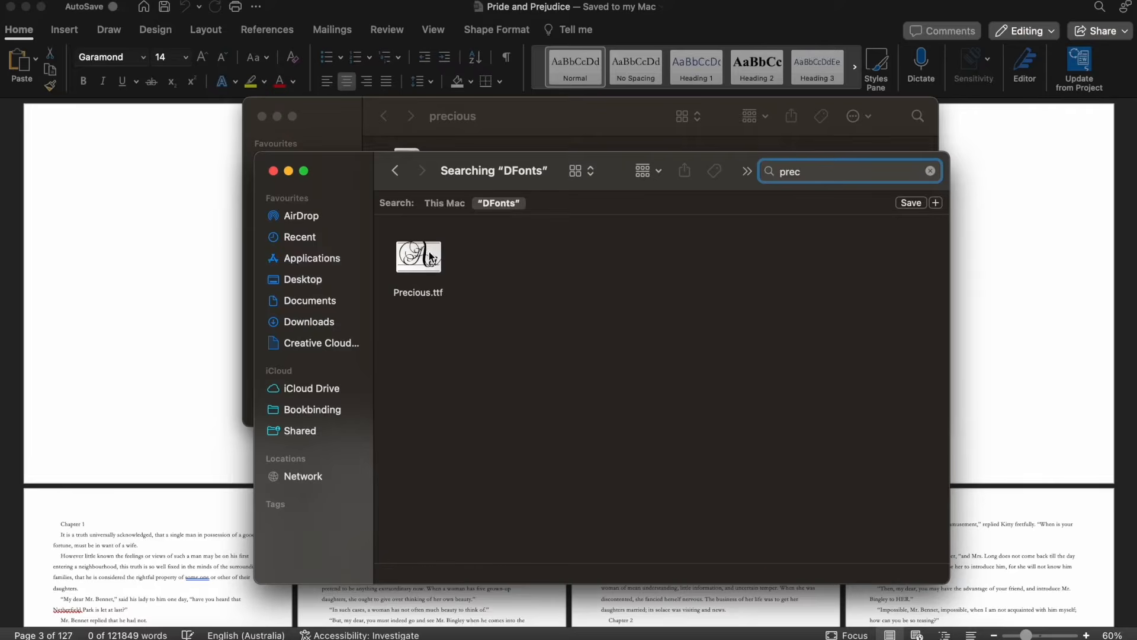
Install the Precious font from Precious.ttf in the DFonts folder and close Font Book.
{"action": "double_click", "coordinate": [431, 255]}
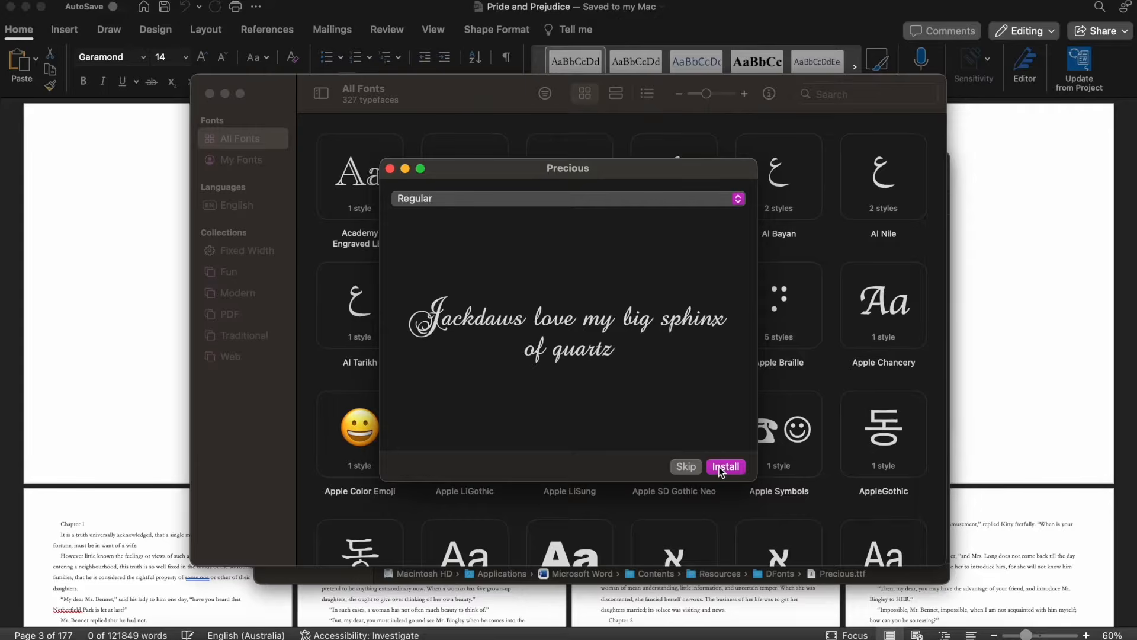
{"action": "left_click", "coordinate": [721, 472]}
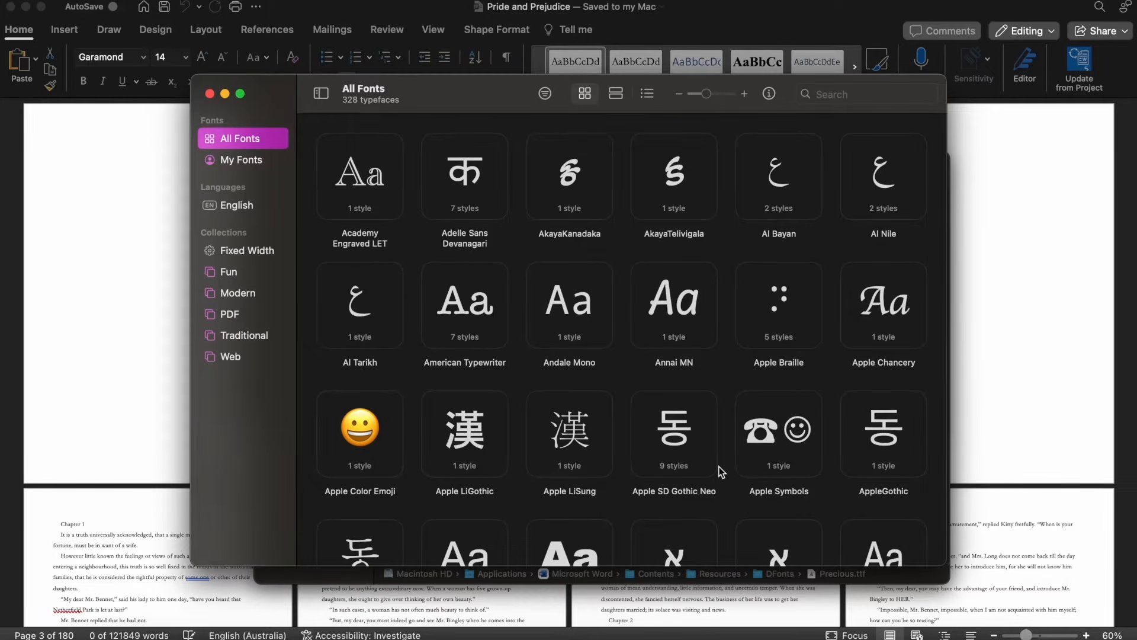
{"action": "left_click", "coordinate": [210, 93]}
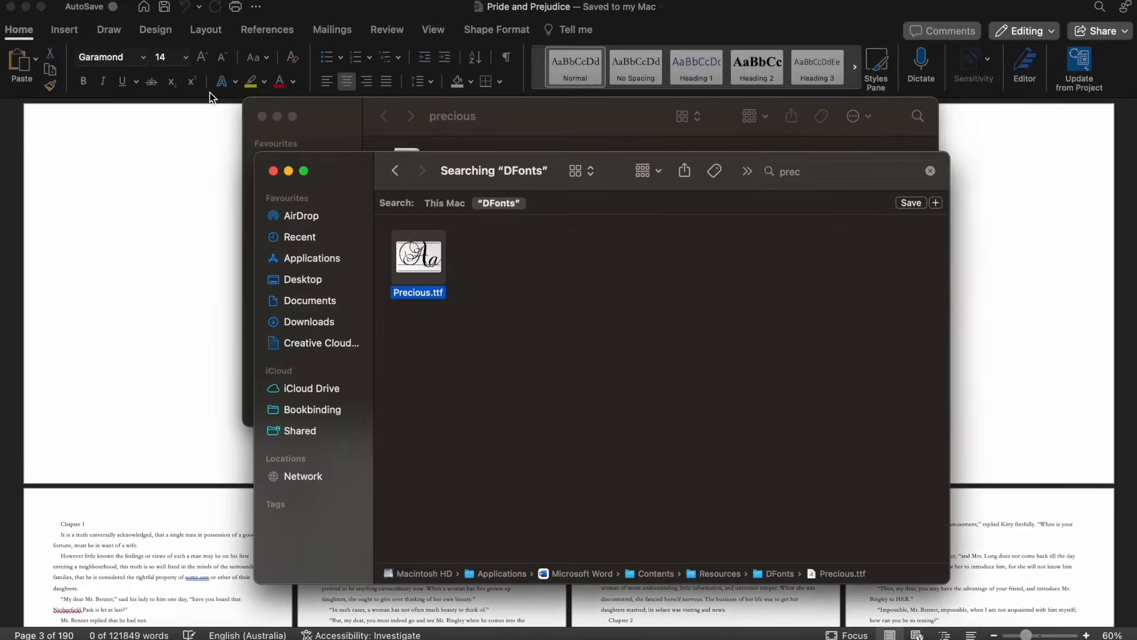
Quit and restart Microsoft Word, and reopen the Pride and Prejudice document.
{"action": "left_click", "coordinate": [172, 166]}
{"action": "key", "text": "super+q"}
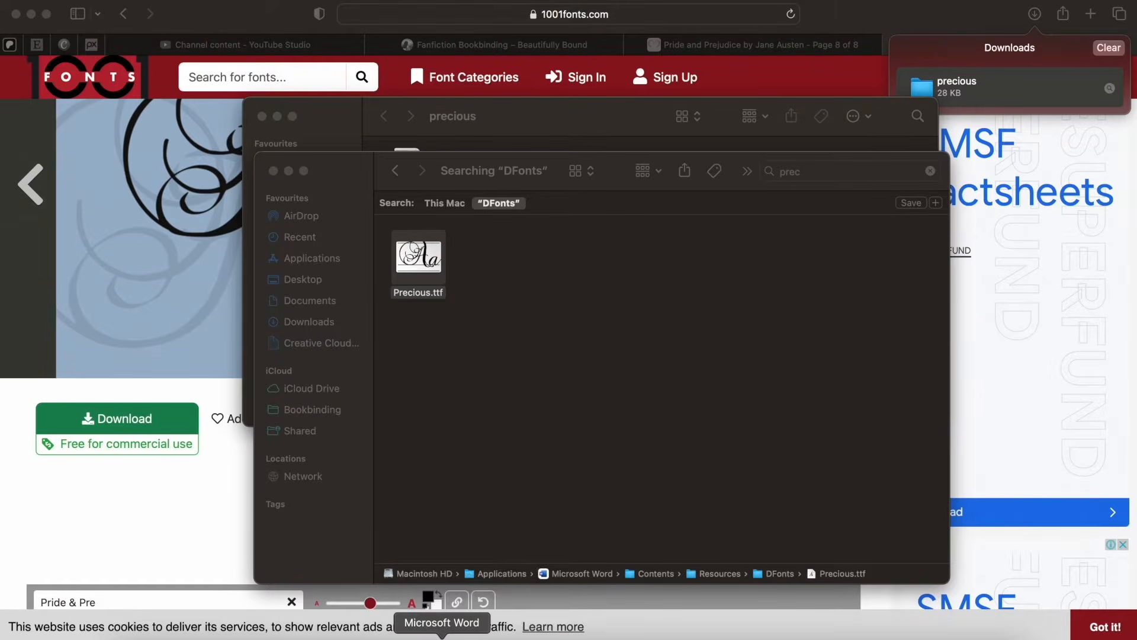
{"action": "right_click", "coordinate": [442, 636]}
{"action": "left_click", "coordinate": [439, 617]}
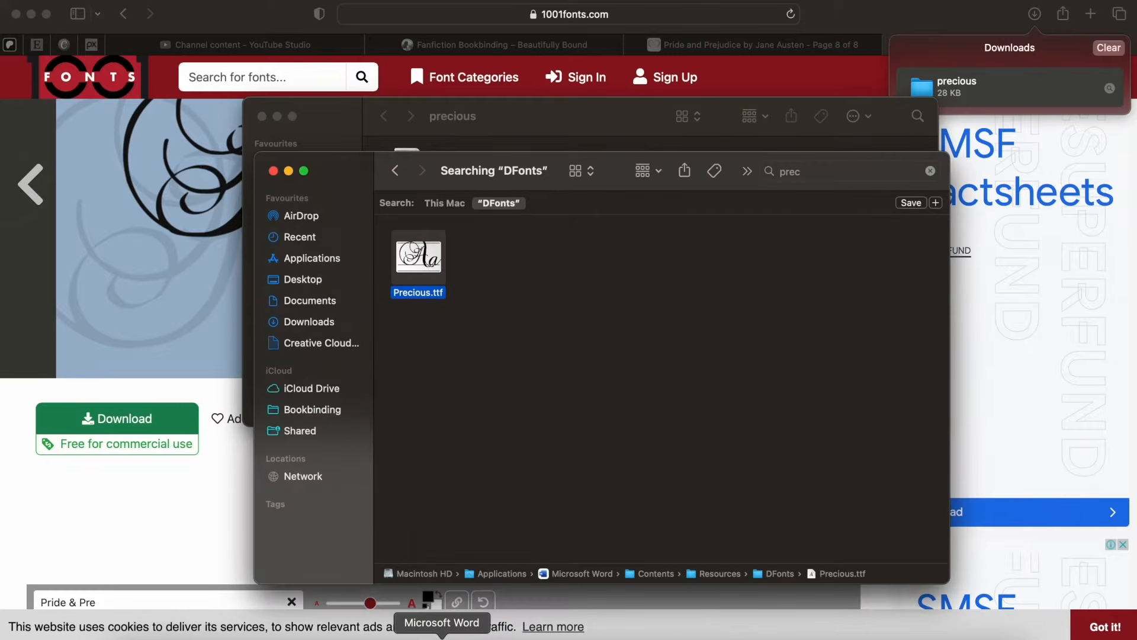
{"action": "left_click", "coordinate": [442, 636]}
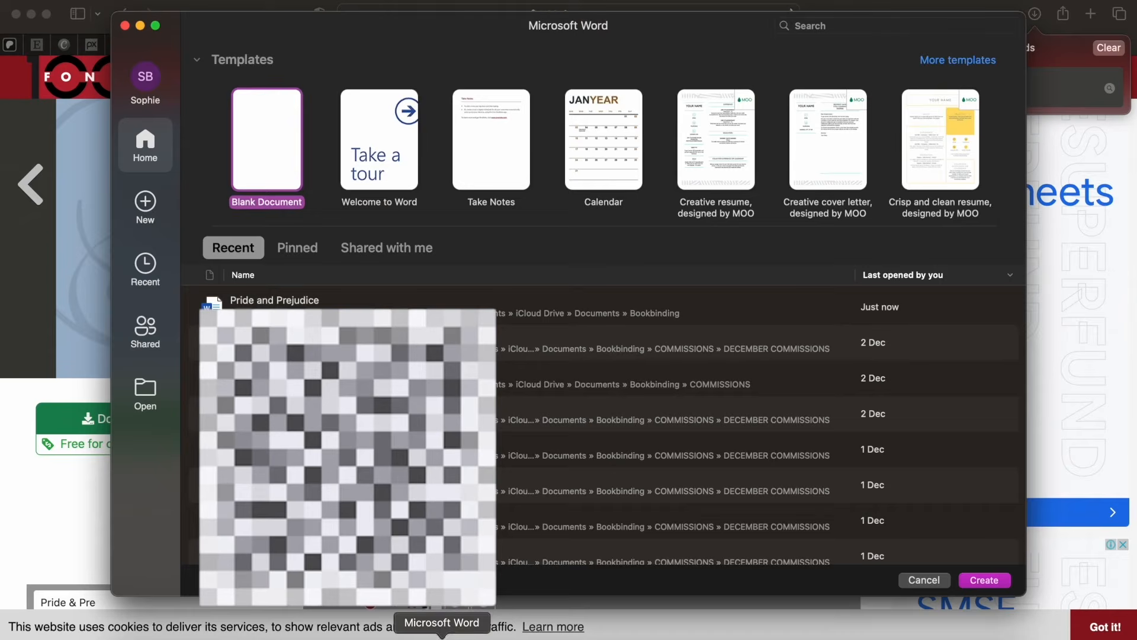
{"action": "double_click", "coordinate": [287, 298]}
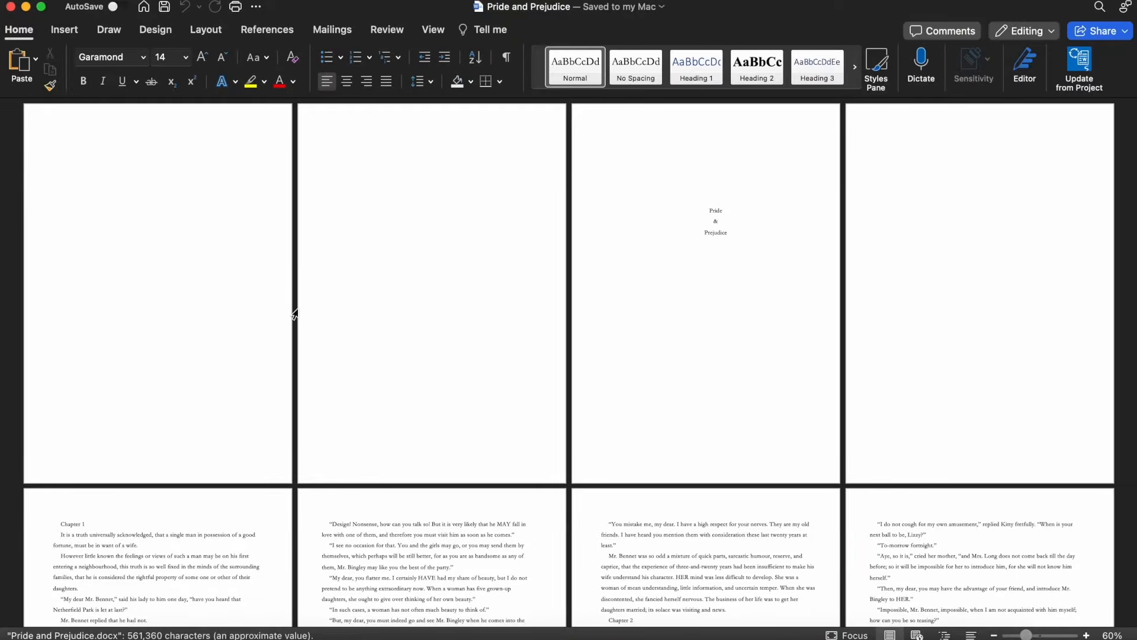
Set the title text box on page 3 to the Precious font at 80 pt.
{"action": "left_click", "coordinate": [712, 274]}
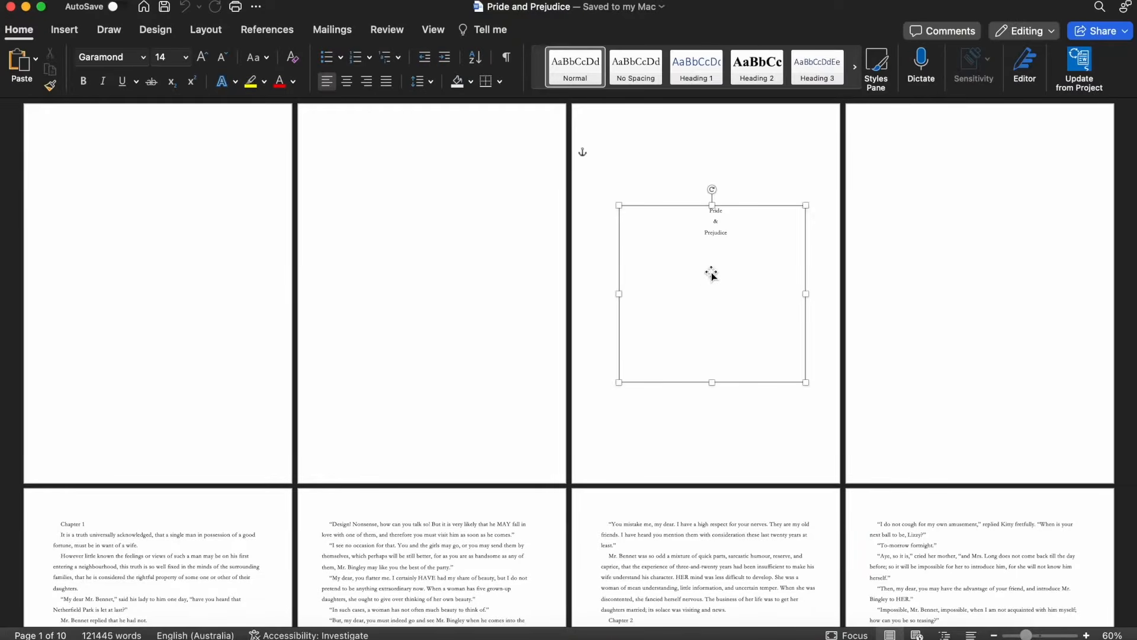
{"action": "left_click", "coordinate": [144, 59]}
{"action": "scroll", "coordinate": [144, 64], "scroll_direction": "down", "scroll_amount": 15}
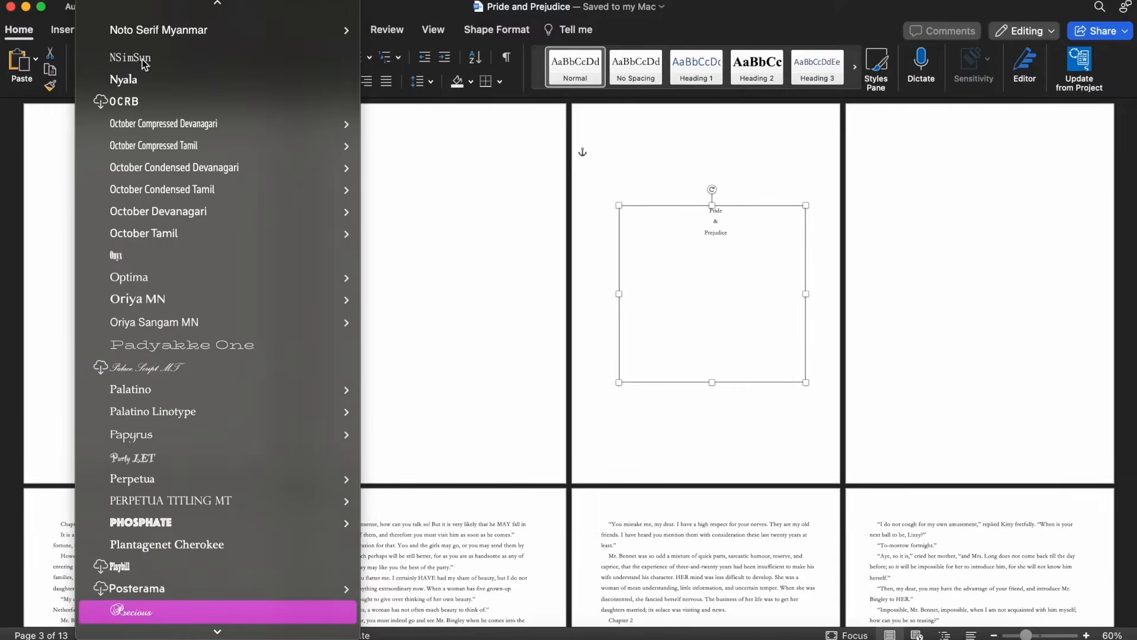
{"action": "scroll", "coordinate": [154, 296], "scroll_direction": "down", "scroll_amount": 3}
{"action": "left_click", "coordinate": [173, 534]}
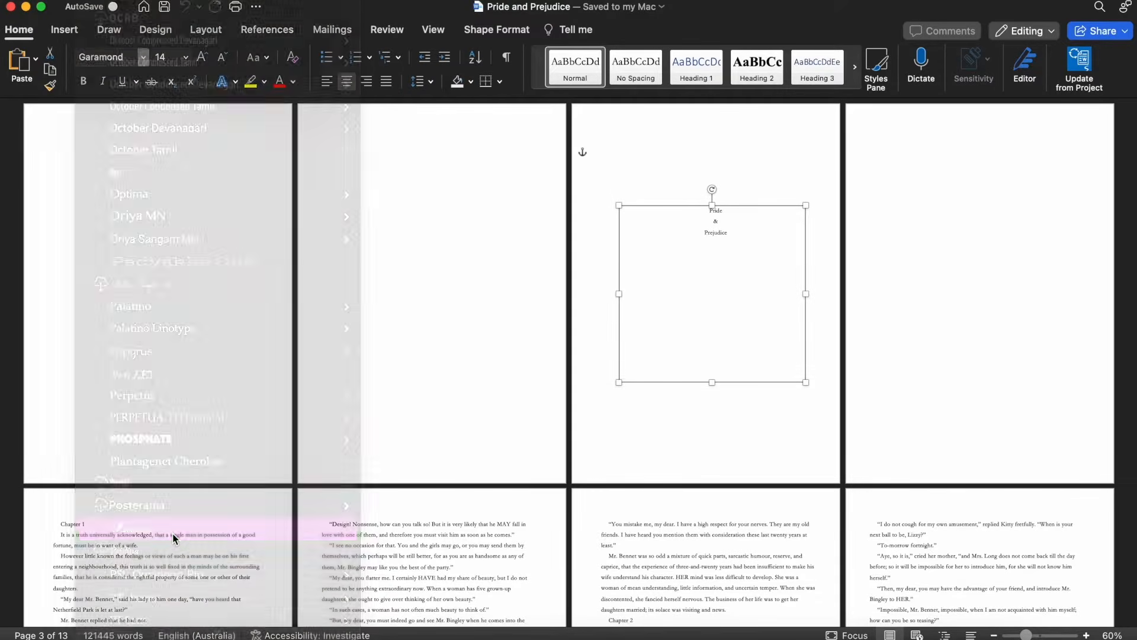
{"action": "left_click", "coordinate": [202, 62]}
{"action": "left_click", "coordinate": [202, 63]}
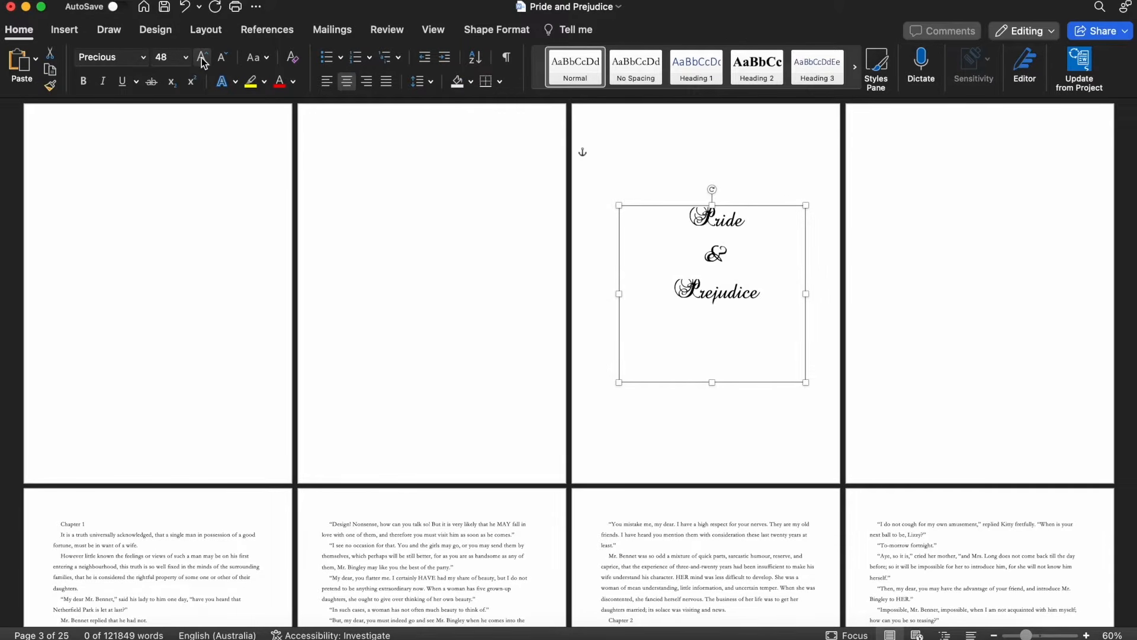
{"action": "left_click", "coordinate": [202, 63]}
{"action": "left_click", "coordinate": [201, 63]}
{"action": "left_click", "coordinate": [202, 63]}
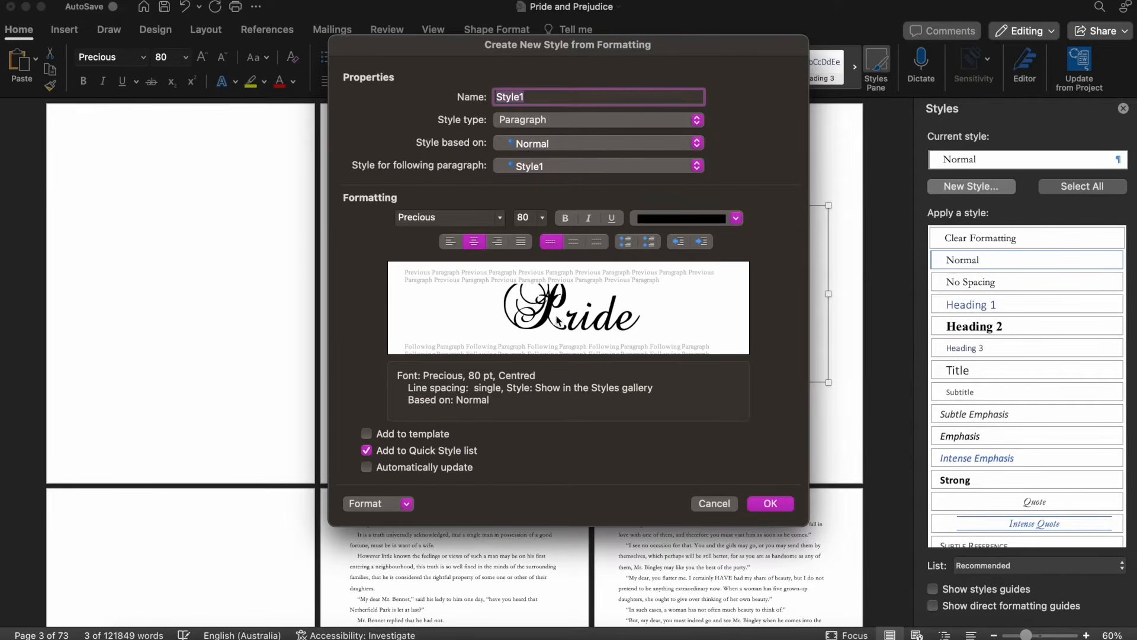
Create the paragraph style "Title Front" from the title with 24 pt spacing before and after, and apply it to the title text.
{"action": "left_click", "coordinate": [625, 243]}
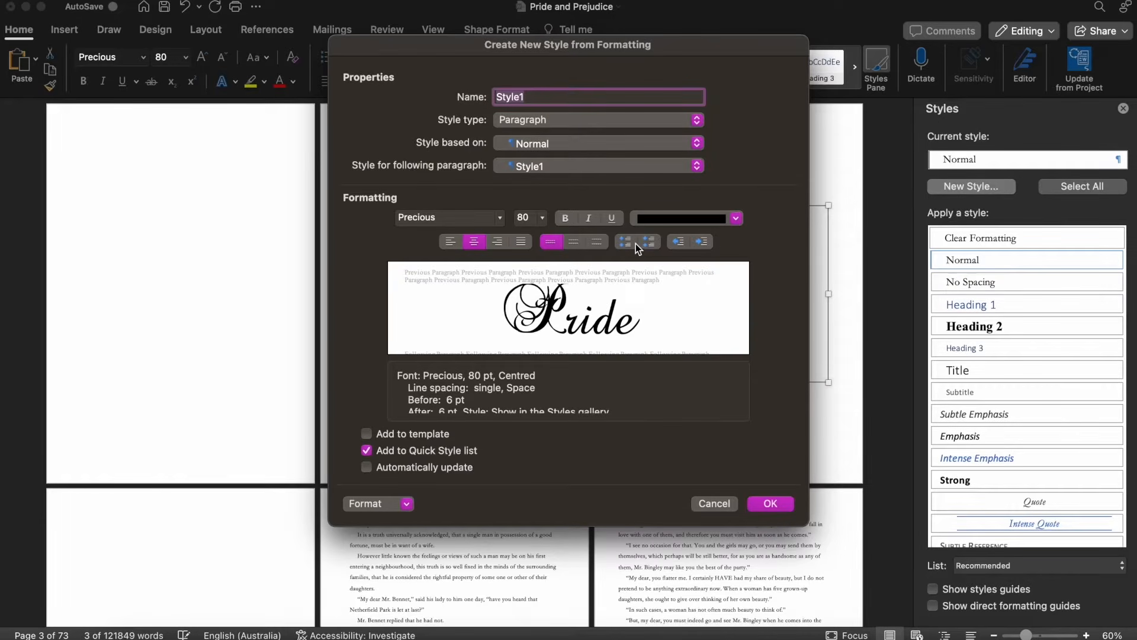
{"action": "left_click", "coordinate": [627, 244]}
{"action": "left_click", "coordinate": [627, 244]}
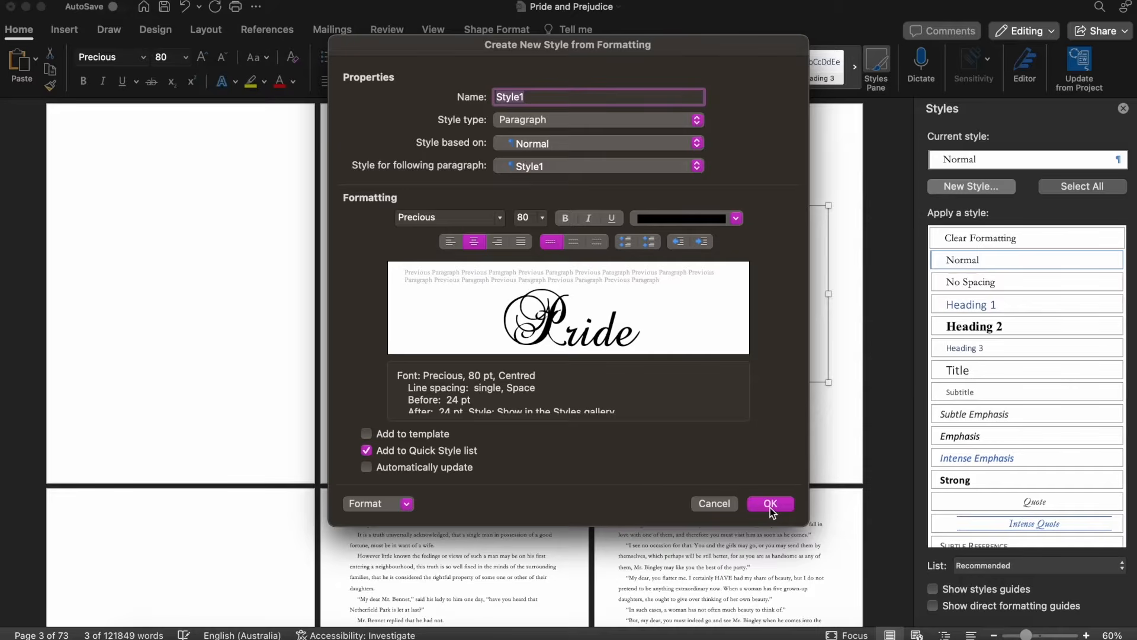
{"action": "type", "text": "Title"}
{"action": "left_click", "coordinate": [768, 504]}
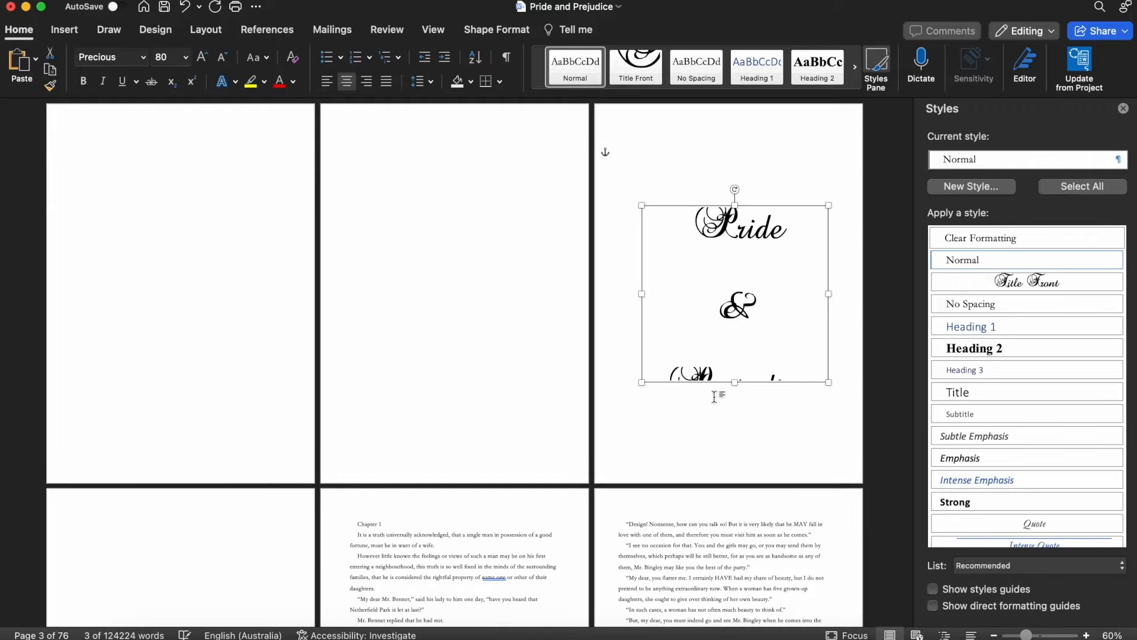
{"action": "left_click", "coordinate": [654, 66]}
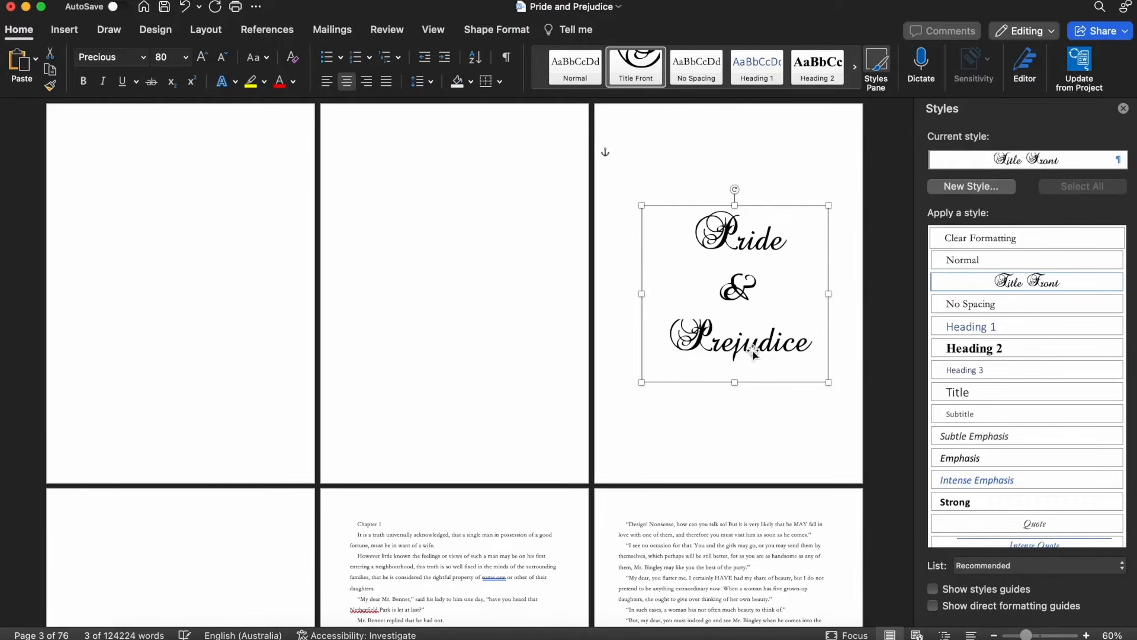
Increase the Title Front style's spacing before and after paragraphs and make the title text box taller.
{"action": "left_click", "coordinate": [740, 300]}
{"action": "right_click", "coordinate": [637, 69]}
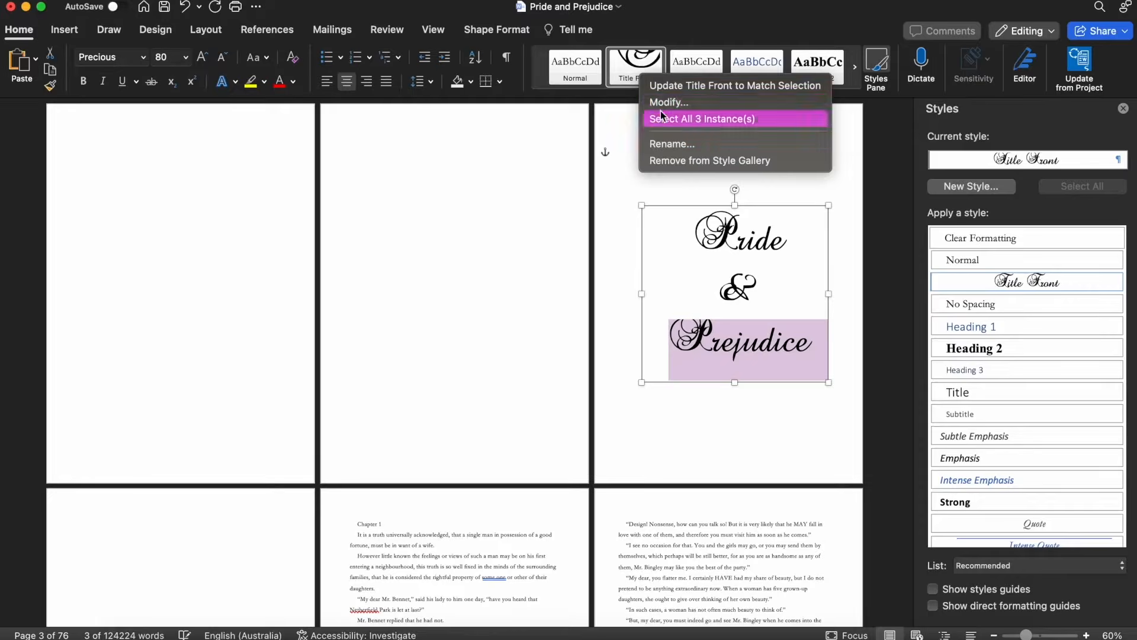
{"action": "left_click", "coordinate": [658, 97]}
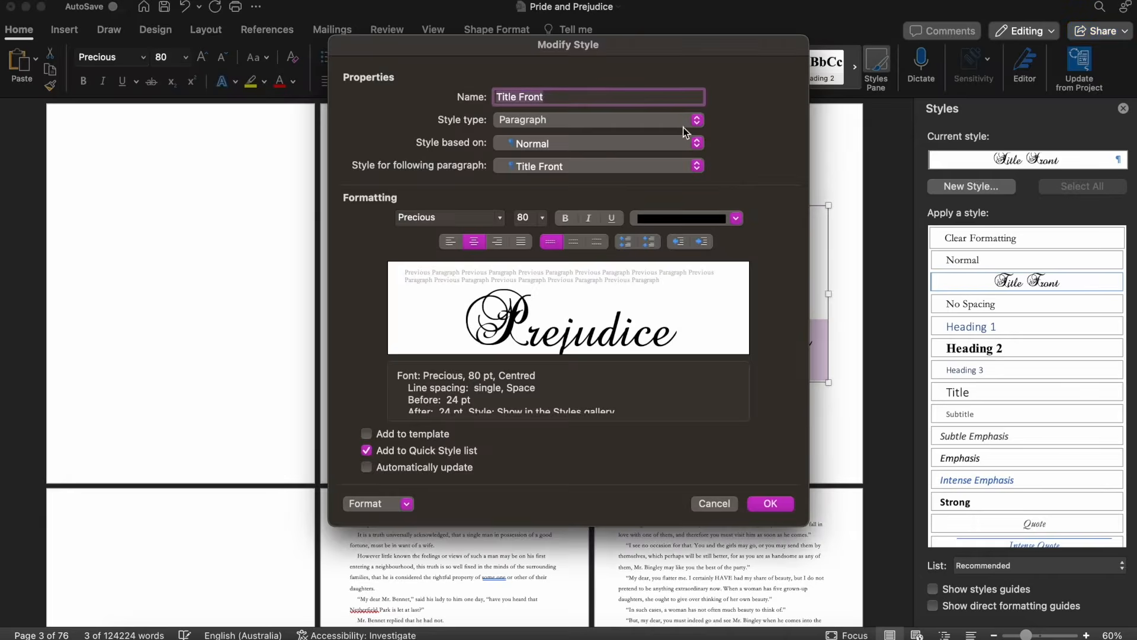
{"action": "left_click", "coordinate": [627, 242]}
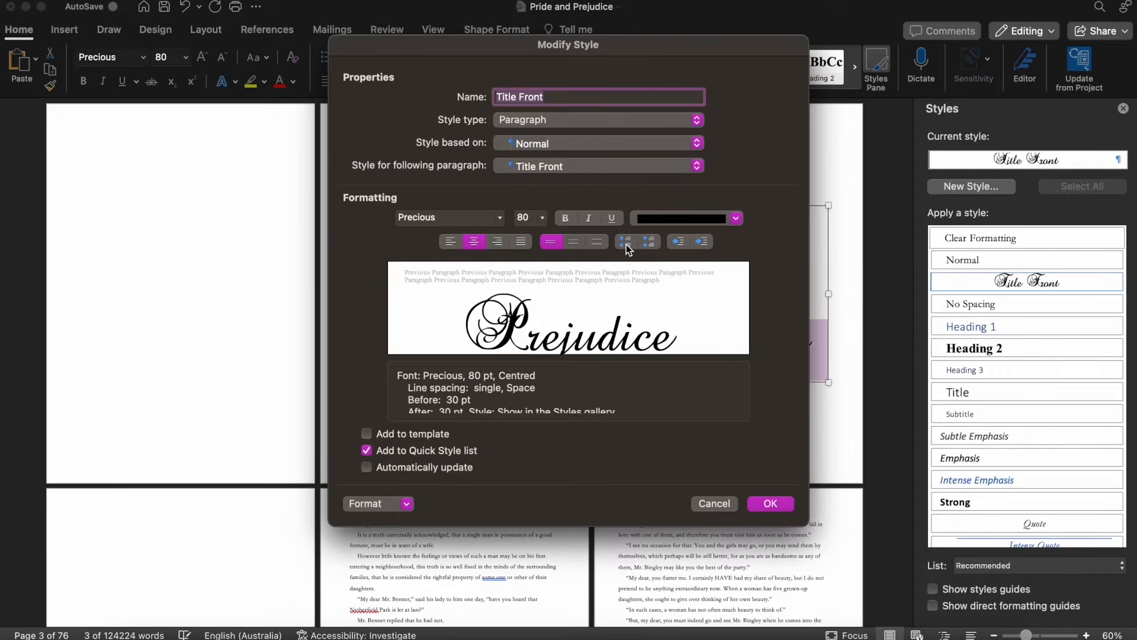
{"action": "left_click", "coordinate": [633, 244]}
{"action": "left_click", "coordinate": [648, 242]}
{"action": "left_click", "coordinate": [625, 242]}
{"action": "left_click", "coordinate": [777, 504]}
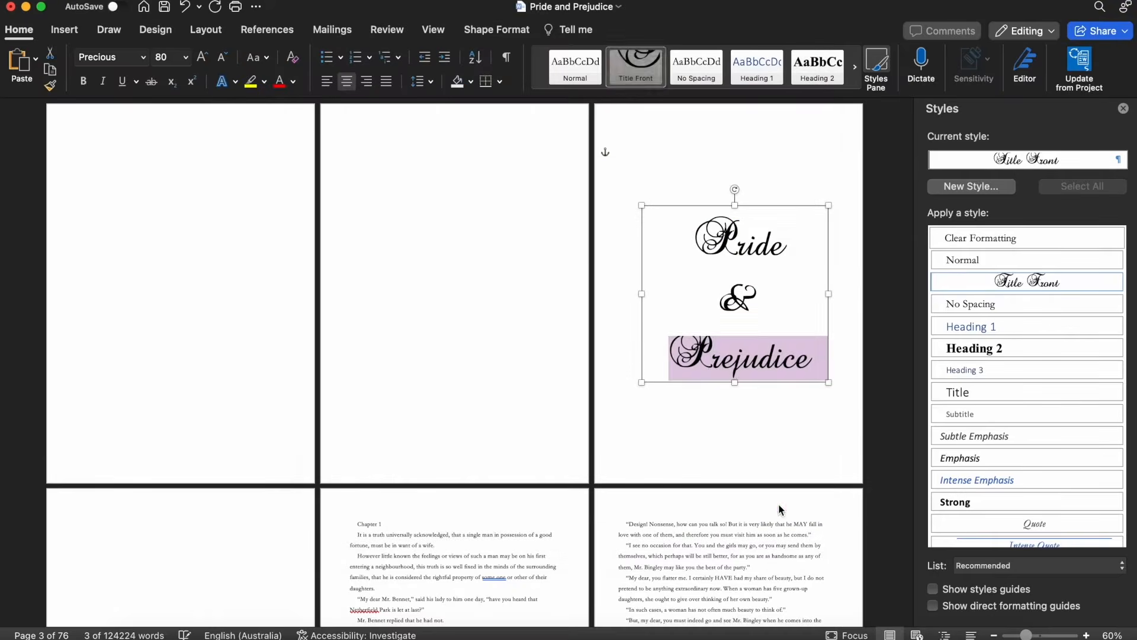
{"action": "left_click", "coordinate": [702, 359]}
{"action": "left_click_drag", "start_coordinate": [735, 382], "coordinate": [735, 402]}
Try retyping and resizing the initial P of "Prejudice" up to 90 pt to fix its clipped top.
{"action": "left_click", "coordinate": [224, 59]}
{"action": "left_click", "coordinate": [204, 59]}
{"action": "left_click", "coordinate": [716, 350]}
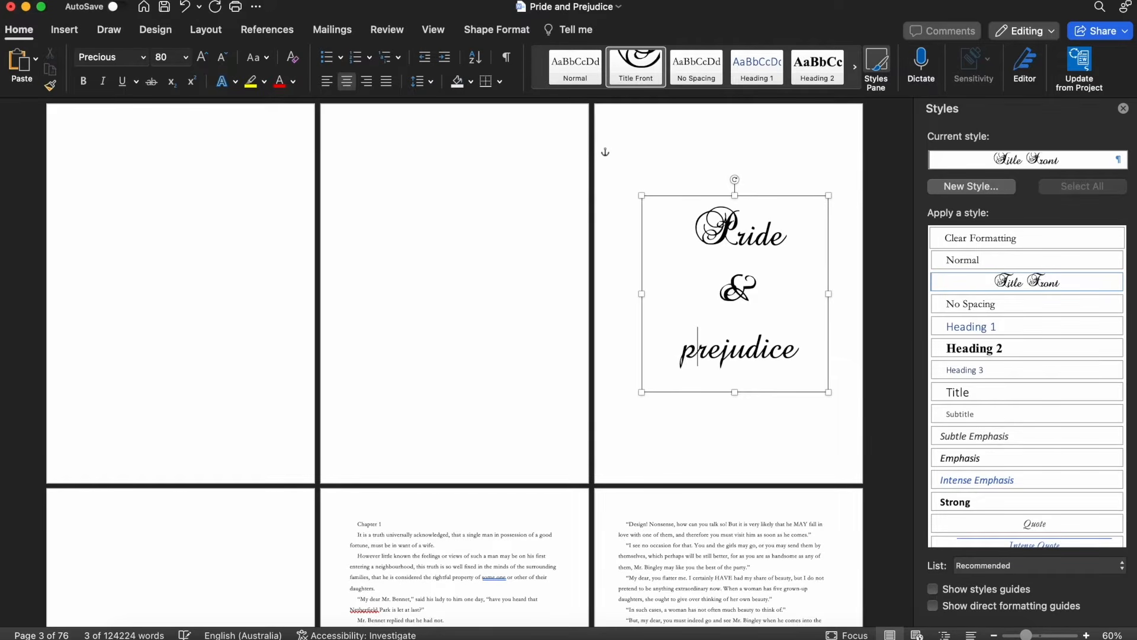
{"action": "left_click_drag", "start_coordinate": [709, 349], "coordinate": [670, 349]}
{"action": "left_click", "coordinate": [222, 57]}
{"action": "left_click", "coordinate": [222, 57]}
{"action": "left_click", "coordinate": [202, 57]}
{"action": "left_click", "coordinate": [203, 59]}
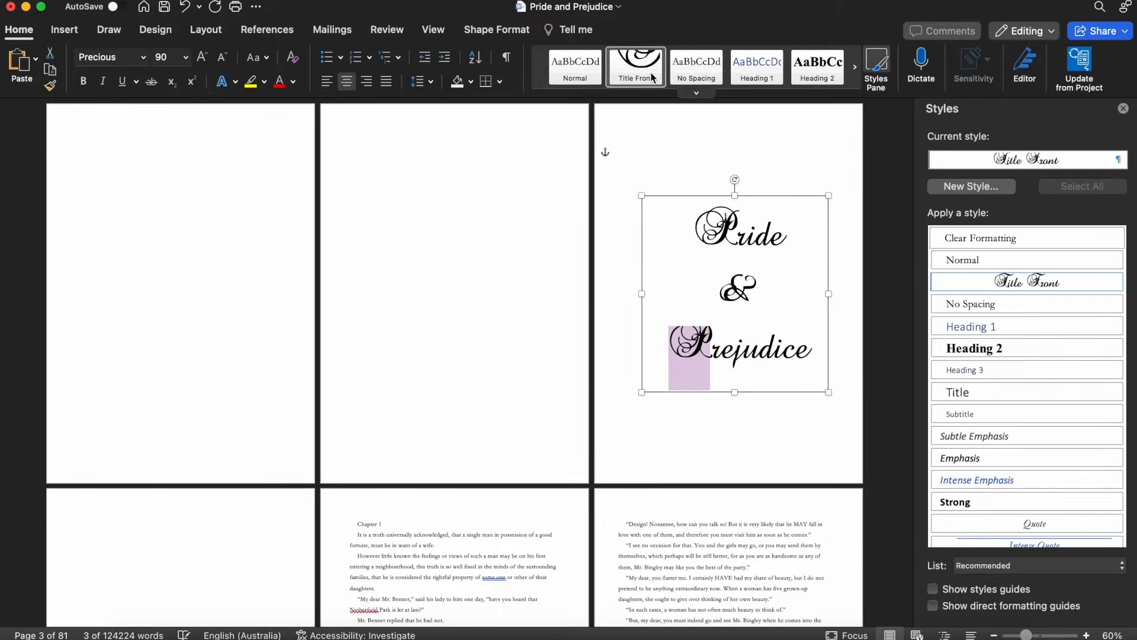
{"action": "left_click", "coordinate": [204, 61]}
Try increasing the Title Front style's paragraph spacing once more, and undo the change.
{"action": "left_click", "coordinate": [425, 84]}
{"action": "left_click", "coordinate": [426, 86]}
{"action": "right_click", "coordinate": [643, 64]}
{"action": "left_click", "coordinate": [679, 99]}
{"action": "left_click", "coordinate": [623, 245]}
{"action": "left_click", "coordinate": [769, 504]}
{"action": "key", "text": "super+z"}
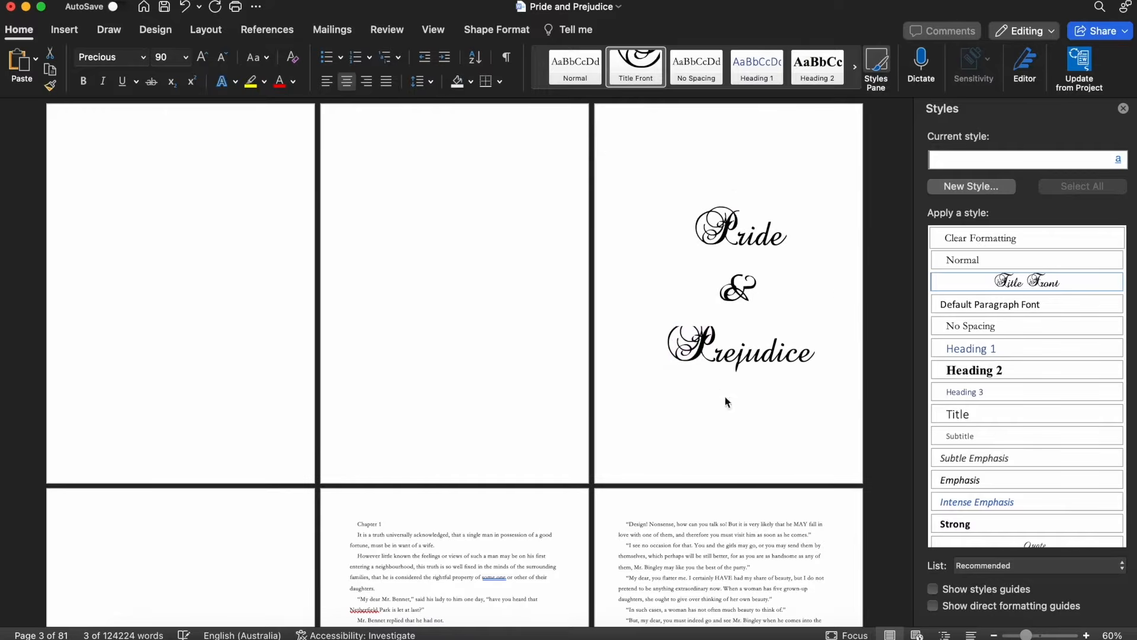
Replace the initial P of "Prejudice" with a copy of the P from "Pride".
{"action": "left_click", "coordinate": [739, 227]}
{"action": "left_click_drag", "start_coordinate": [740, 227], "coordinate": [710, 231]}
{"action": "key", "text": "super+c"}
{"action": "left_click_drag", "start_coordinate": [712, 350], "coordinate": [678, 352]}
{"action": "key", "text": "super+v"}
{"action": "left_click", "coordinate": [451, 304]}
{"action": "left_click", "coordinate": [775, 297]}
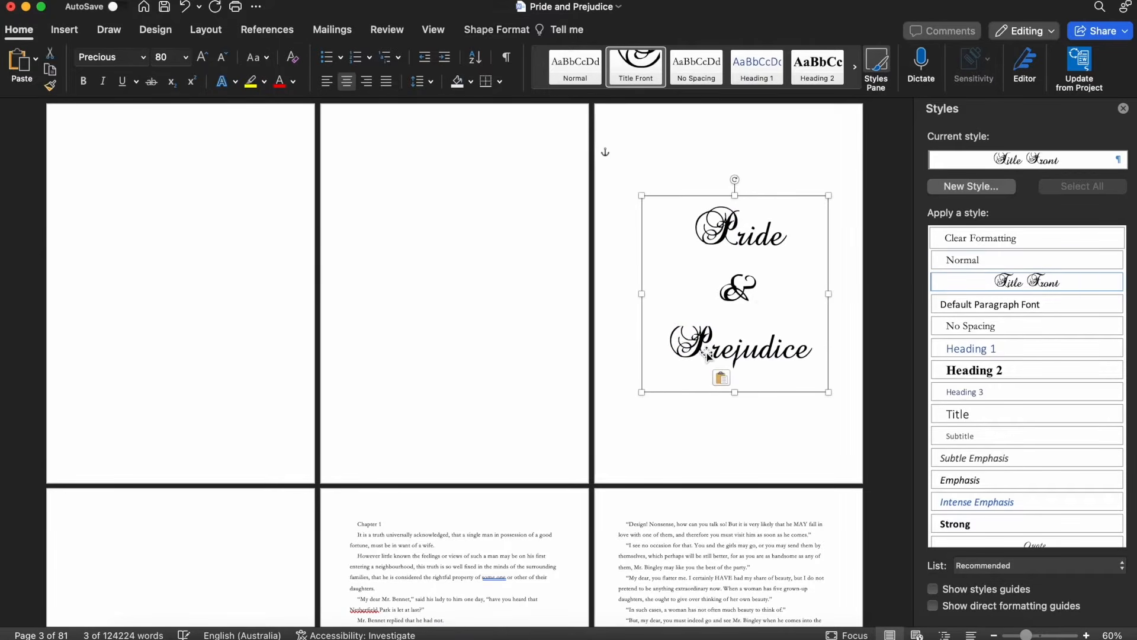
Cut "Prejudice" out of the title text box and shorten the box to fit "Pride &".
{"action": "left_click_drag", "start_coordinate": [815, 353], "coordinate": [655, 340]}
{"action": "key", "text": "super+x"}
{"action": "left_click_drag", "start_coordinate": [735, 393], "coordinate": [735, 317]}
{"action": "left_click", "coordinate": [757, 338]}
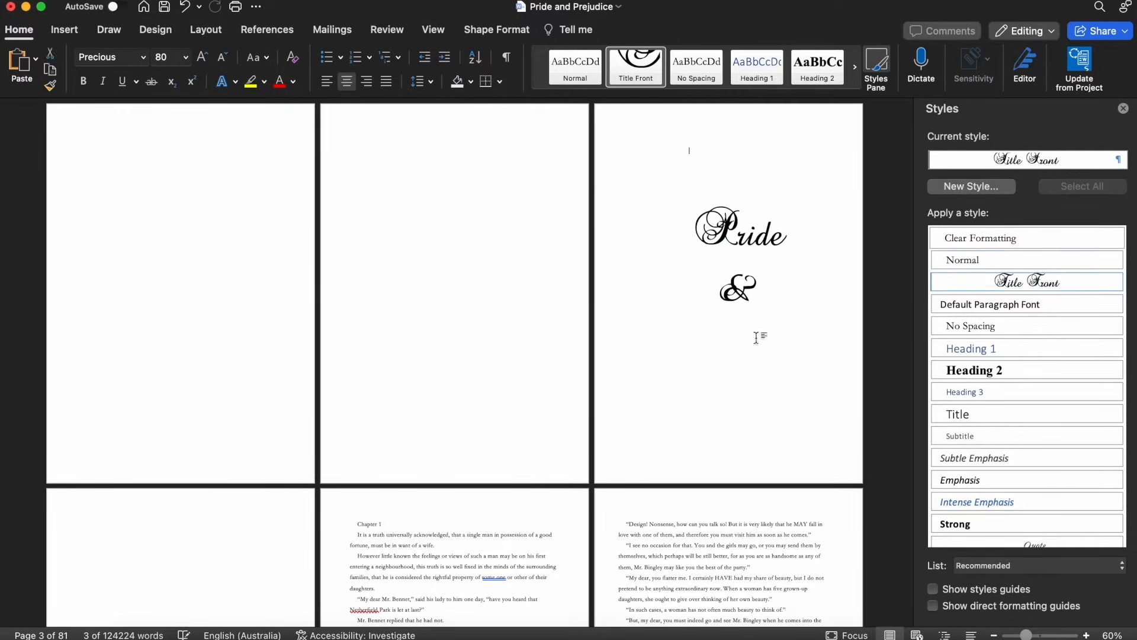
Draw a text box about 5.56 cm high and 13.54 cm wide below the ampersand, paste "Prejudice" into it and close the styles list.
{"action": "left_click", "coordinate": [64, 29]}
{"action": "left_click", "coordinate": [916, 59]}
{"action": "left_click_drag", "start_coordinate": [656, 326], "coordinate": [829, 366]}
{"action": "key", "text": "super+v"}
{"action": "left_click_drag", "start_coordinate": [741, 366], "coordinate": [742, 398]}
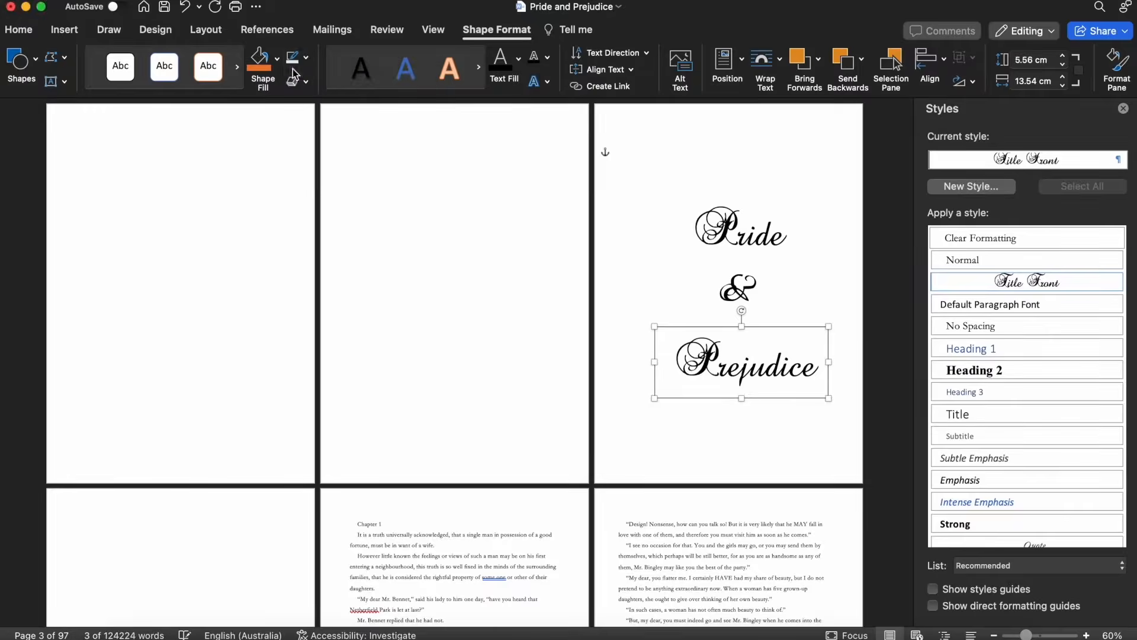
{"action": "left_click", "coordinate": [640, 336]}
{"action": "left_click", "coordinate": [1123, 109]}
Nudge the "Pride &" box up, and enlarge "Prejudice" to 110 pt in a widened, repositioned text box.
{"action": "left_click_drag", "start_coordinate": [731, 280], "coordinate": [731, 273]}
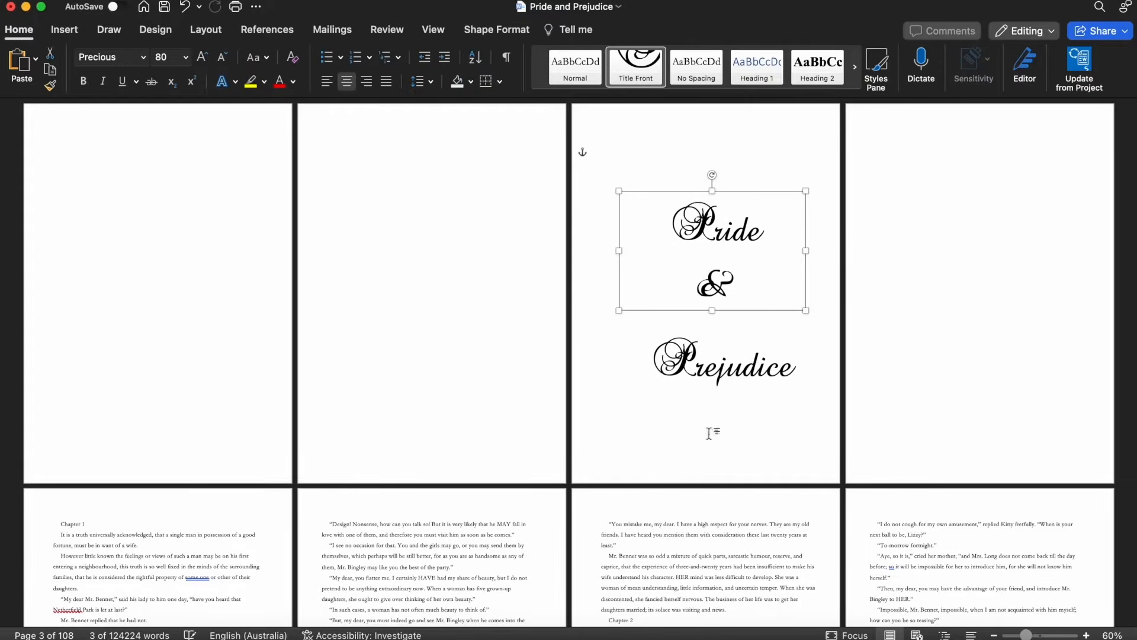
{"action": "left_click_drag", "start_coordinate": [743, 378], "coordinate": [738, 351]}
{"action": "left_click", "coordinate": [202, 57]}
{"action": "left_click", "coordinate": [202, 57]}
{"action": "left_click", "coordinate": [202, 57]}
{"action": "left_click_drag", "start_coordinate": [625, 371], "coordinate": [577, 386]}
{"action": "left_click_drag", "start_coordinate": [735, 369], "coordinate": [758, 369]}
Enlarge "Pride" and reduce the ampersand in the upper title box, and adjust the placement of "Prejudice".
{"action": "left_click", "coordinate": [741, 237]}
{"action": "left_click_drag", "start_coordinate": [715, 226], "coordinate": [684, 223]}
{"action": "left_click", "coordinate": [203, 57]}
{"action": "left_click", "coordinate": [206, 54]}
{"action": "left_click", "coordinate": [283, 146]}
{"action": "left_click", "coordinate": [185, 57]}
{"action": "left_click", "coordinate": [170, 413]}
{"action": "left_click", "coordinate": [203, 56]}
{"action": "left_click", "coordinate": [203, 57]}
{"action": "left_click", "coordinate": [203, 57]}
{"action": "left_click", "coordinate": [203, 56]}
{"action": "left_click", "coordinate": [603, 352]}
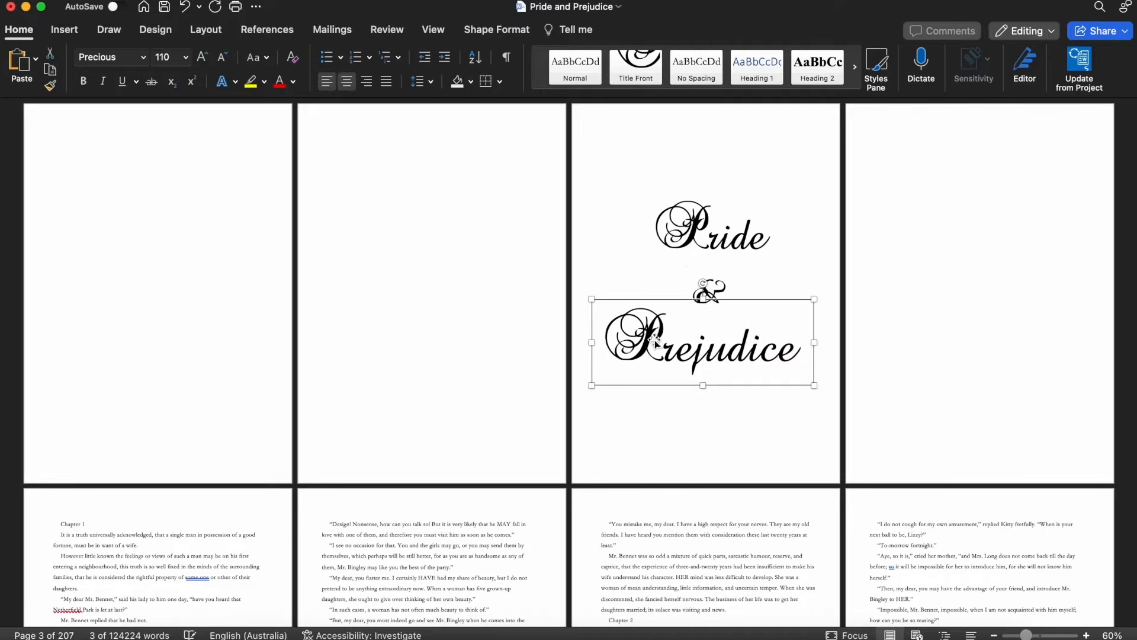
Draw a text box about 2.36 cm high and 13.18 cm wide above the title and enter "Jane Austen".
{"action": "left_click", "coordinate": [838, 425]}
{"action": "left_click_drag", "start_coordinate": [629, 122], "coordinate": [801, 153]}
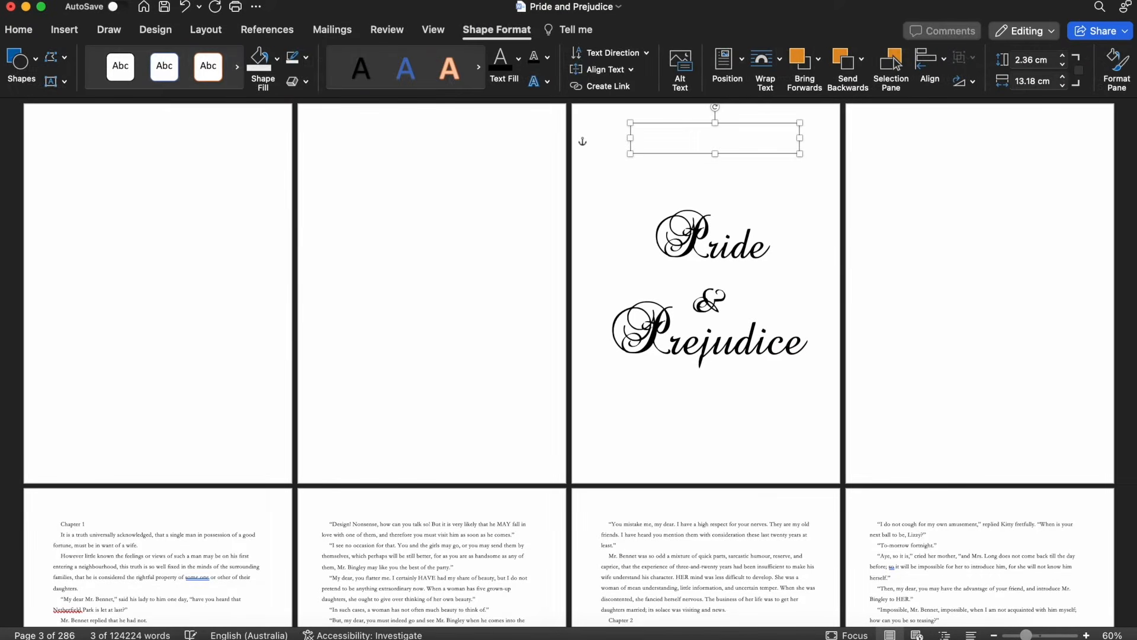
{"action": "type", "text": "usten"}
Centre the author name above the title and set its font size to 22 pt.
{"action": "key", "text": "cmd+a"}
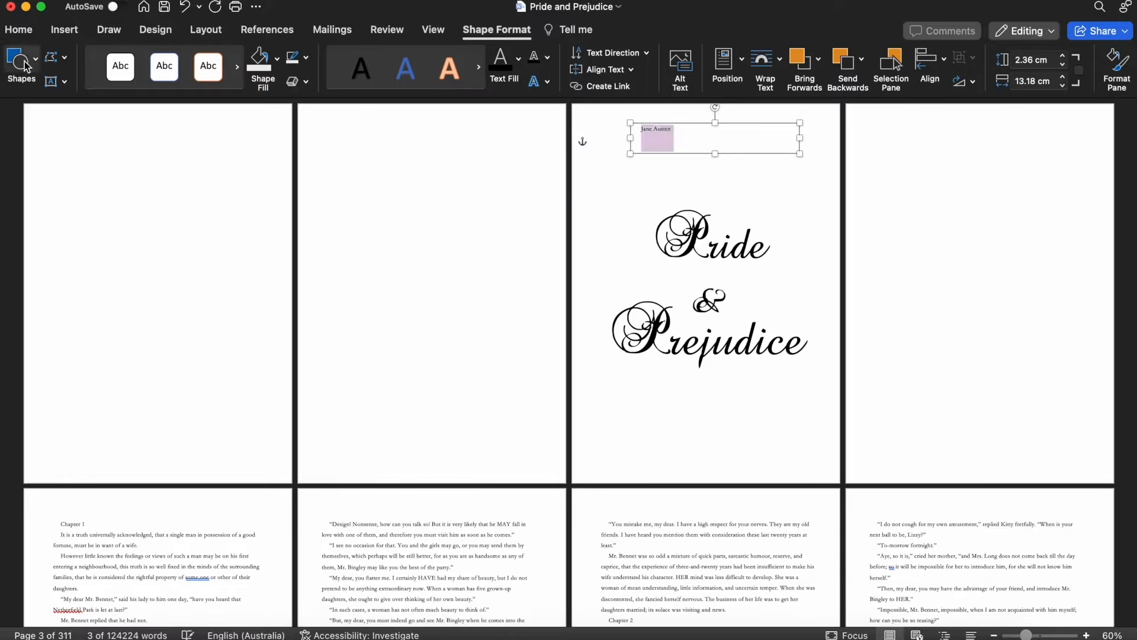
{"action": "left_click", "coordinate": [18, 29]}
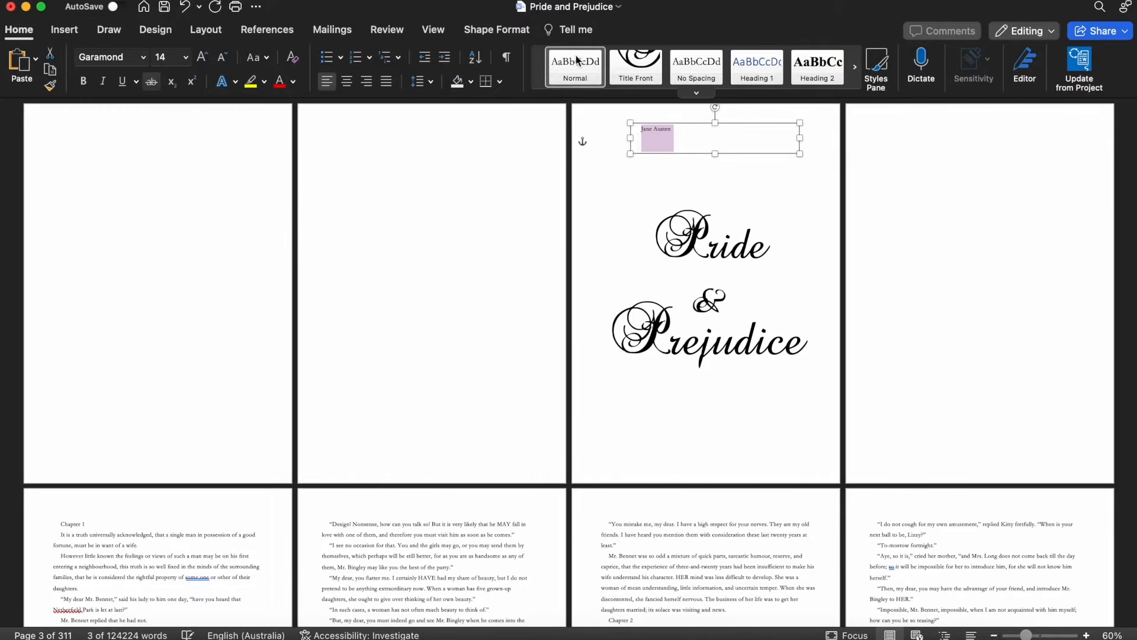
{"action": "key", "text": "cmd+e"}
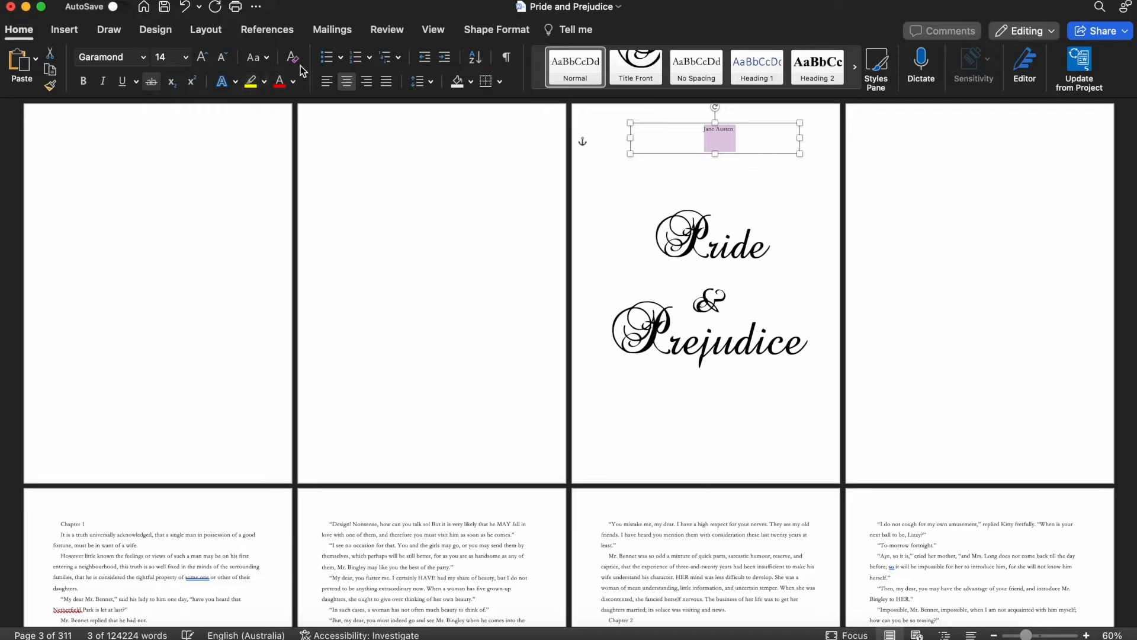
{"action": "left_click", "coordinate": [200, 57]}
{"action": "left_click", "coordinate": [201, 57]}
{"action": "left_click", "coordinate": [200, 57]}
{"action": "left_click", "coordinate": [200, 57]}
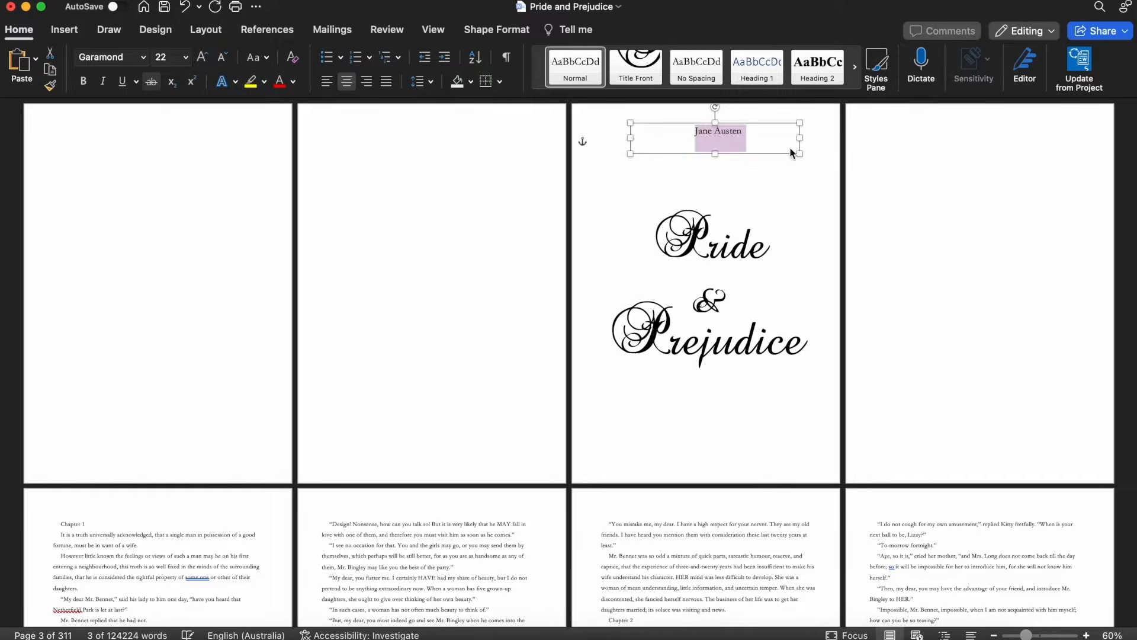
Move the "Jane Austen" text box slightly down and to the left above the title.
{"action": "left_click", "coordinate": [756, 148]}
{"action": "left_click", "coordinate": [956, 226]}
{"action": "left_click", "coordinate": [762, 151]}
{"action": "left_click_drag", "start_coordinate": [762, 151], "coordinate": [755, 157]}
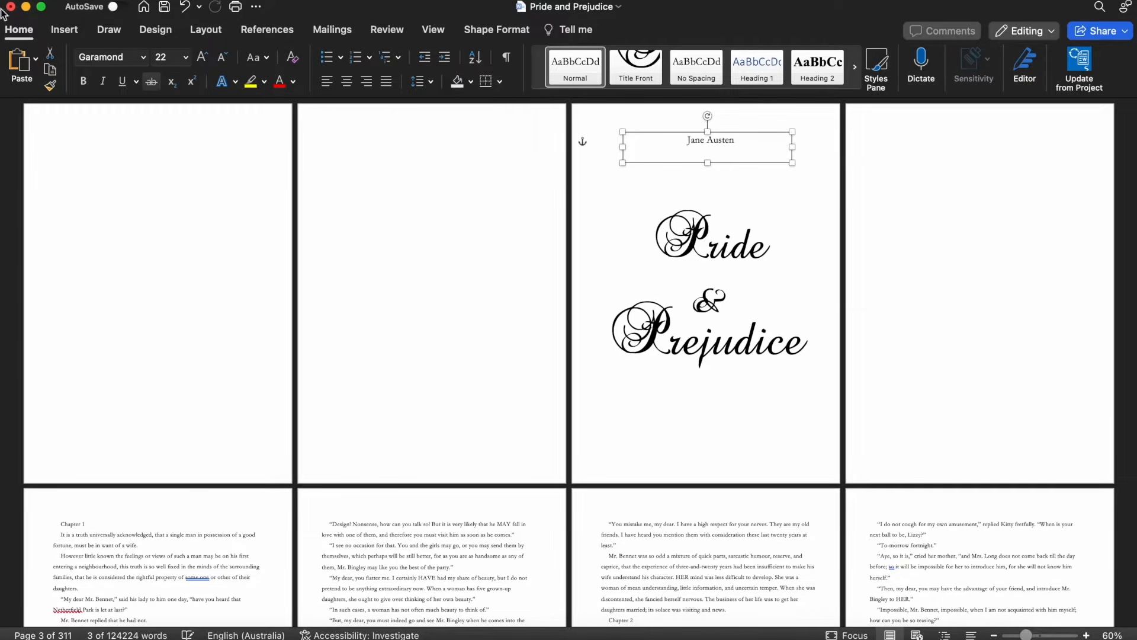
Remove the outline from the author's text box and enlarge the name to 26 pt.
{"action": "left_click", "coordinate": [215, 35]}
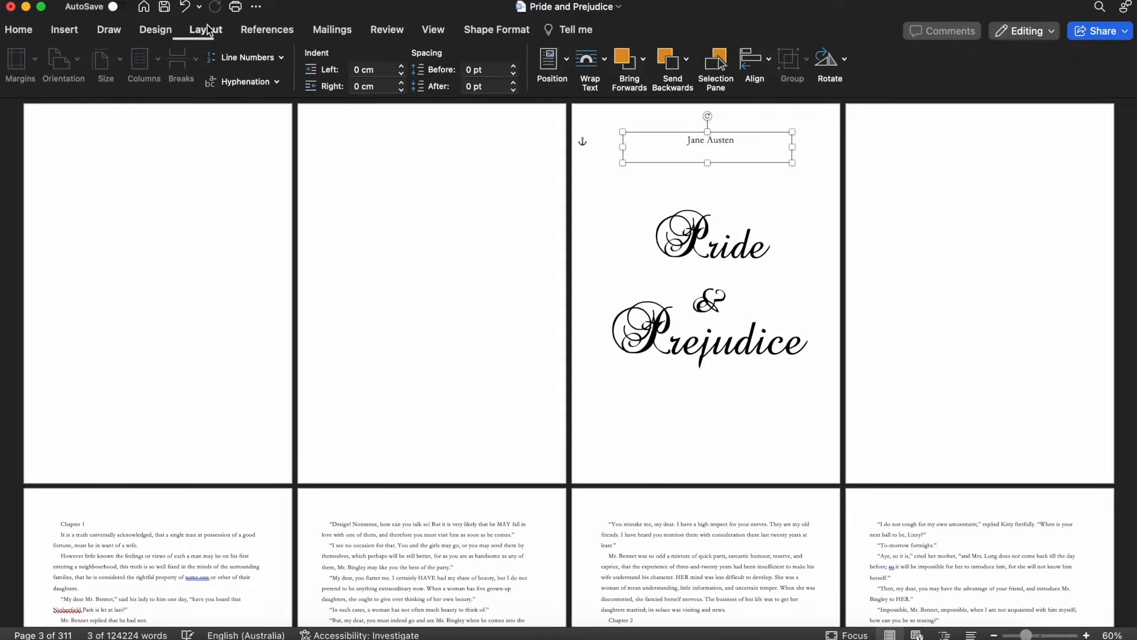
{"action": "left_click", "coordinate": [516, 29]}
{"action": "left_click", "coordinate": [463, 219]}
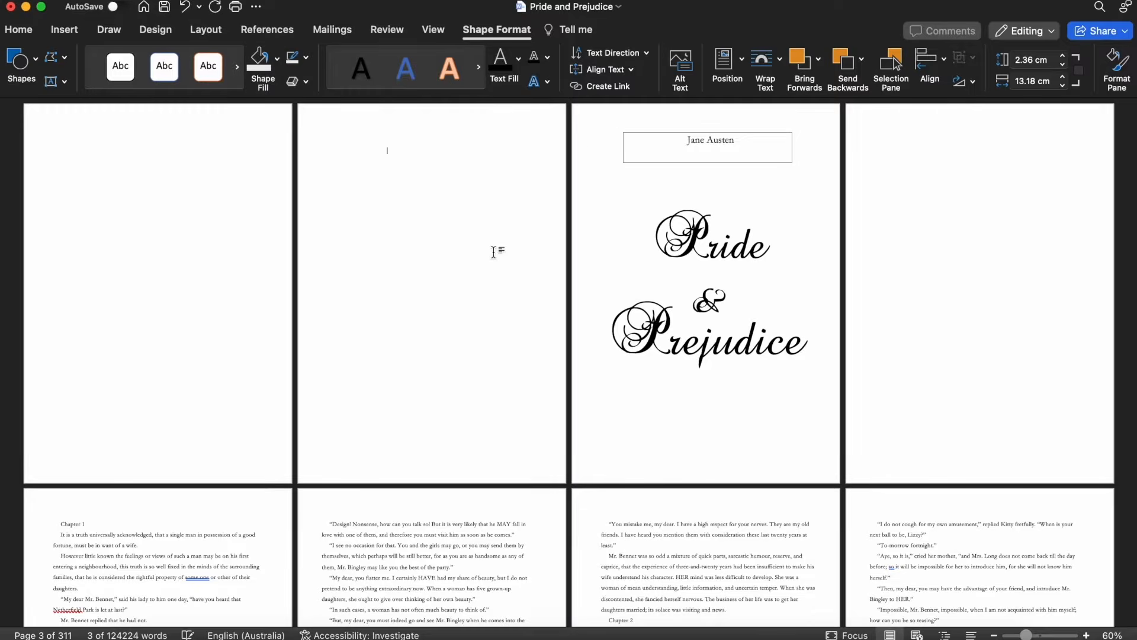
{"action": "left_click", "coordinate": [621, 129]}
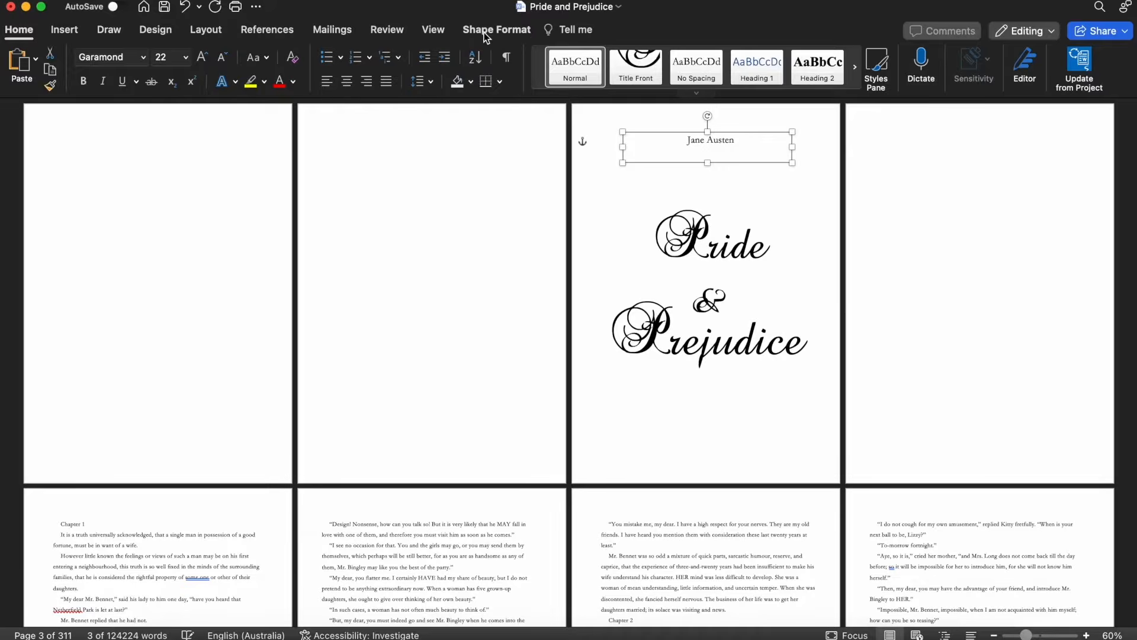
{"action": "left_click", "coordinate": [491, 31]}
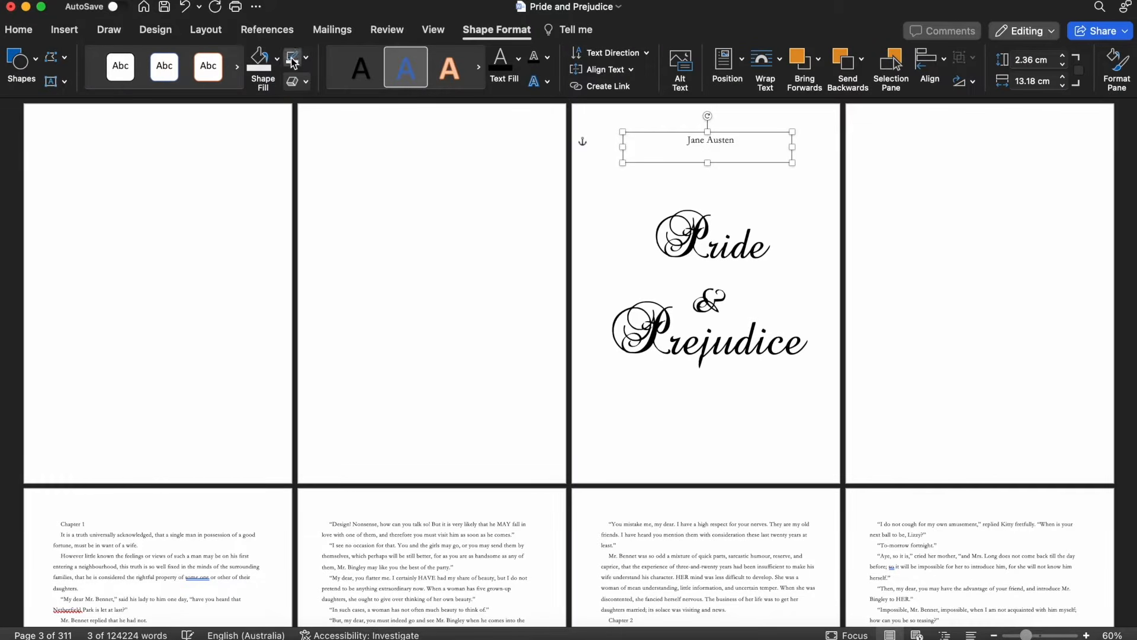
{"action": "left_click", "coordinate": [403, 232]}
{"action": "left_click", "coordinate": [774, 143]}
{"action": "left_click", "coordinate": [382, 265]}
Copy the "Jane Austen" text box onto the fourth page and reduce the copy's text to 22 pt.
{"action": "left_click", "coordinate": [730, 147]}
{"action": "left_click_drag", "start_coordinate": [729, 147], "coordinate": [1005, 217]}
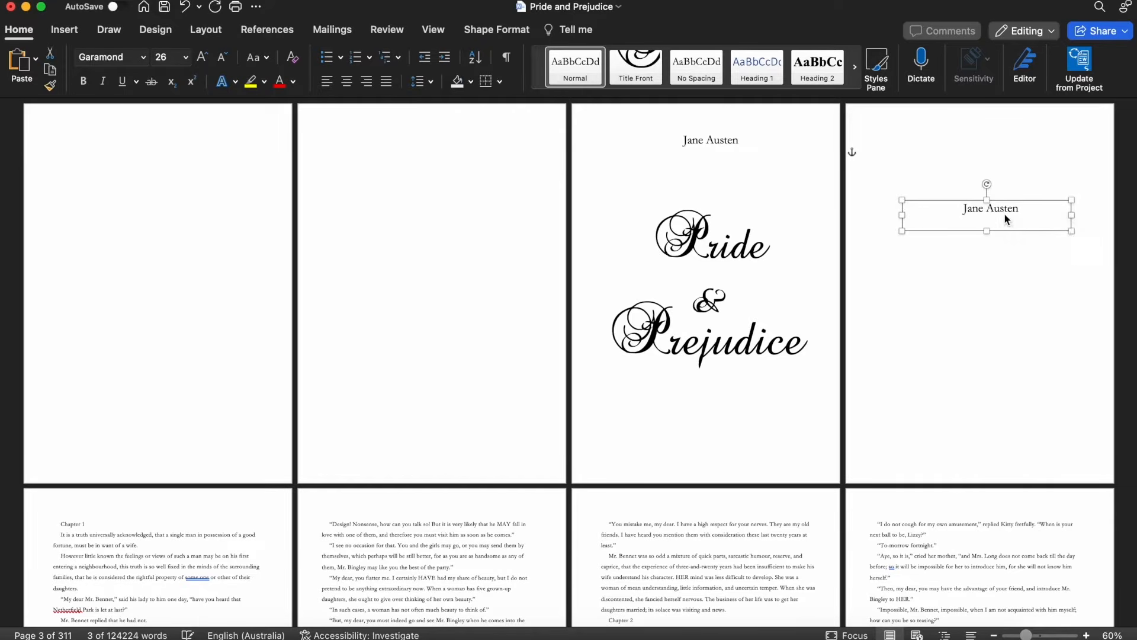
{"action": "triple_click", "coordinate": [1005, 218]}
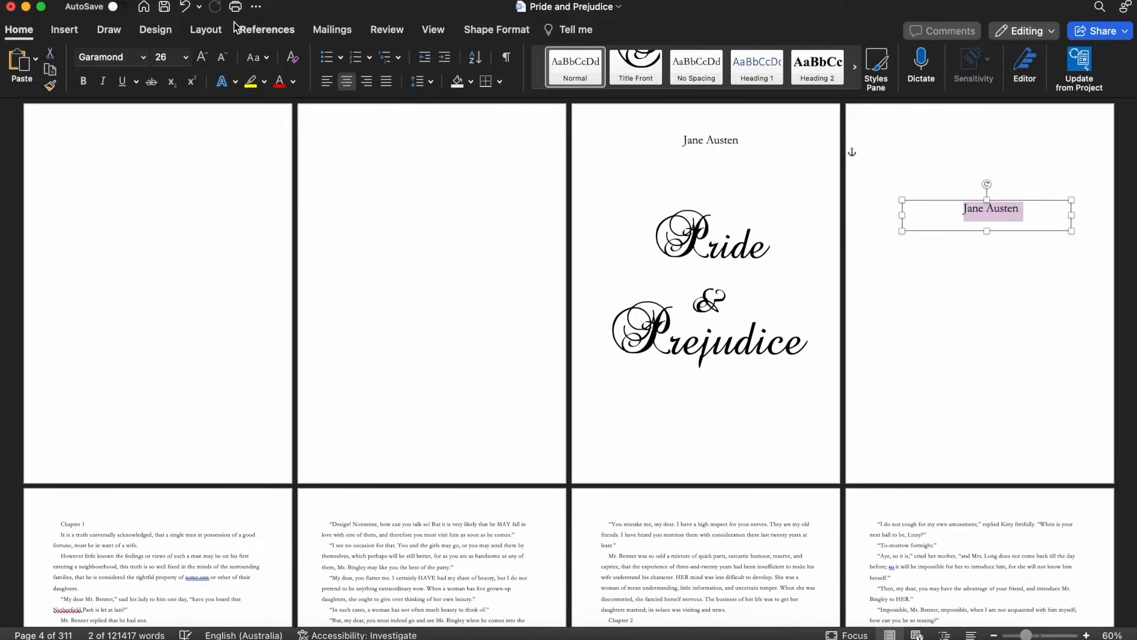
{"action": "left_click", "coordinate": [225, 57]}
{"action": "left_click", "coordinate": [224, 57]}
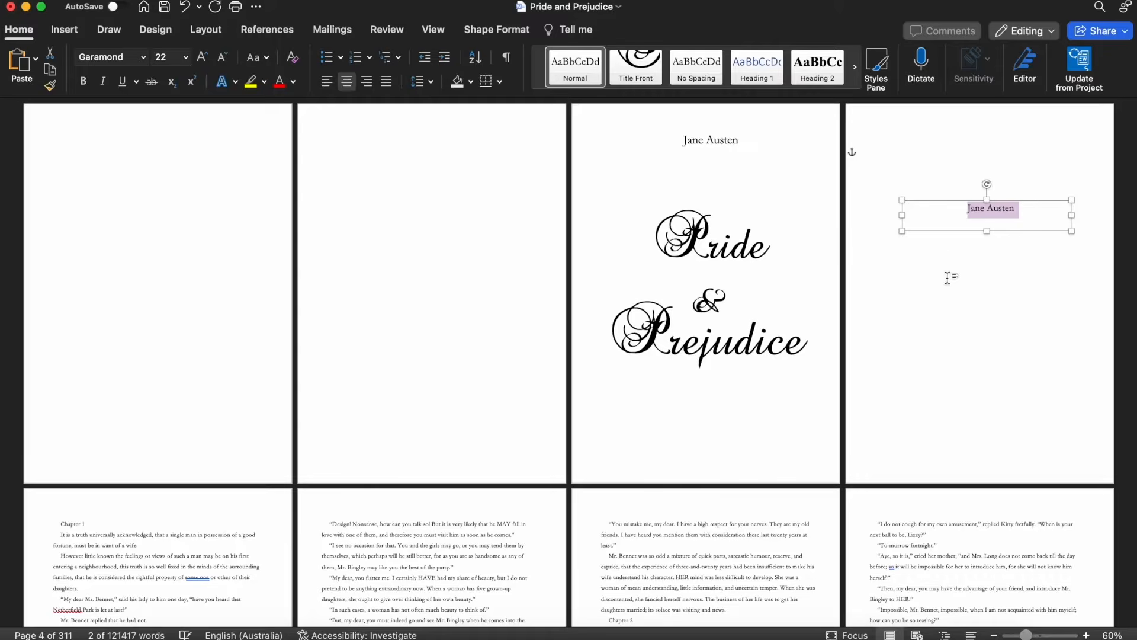
Add the line "Pride & Prejudice" above the author name on the fourth page and lengthen its text box downwards.
{"action": "left_click", "coordinate": [967, 207]}
{"action": "key", "text": "Return"}
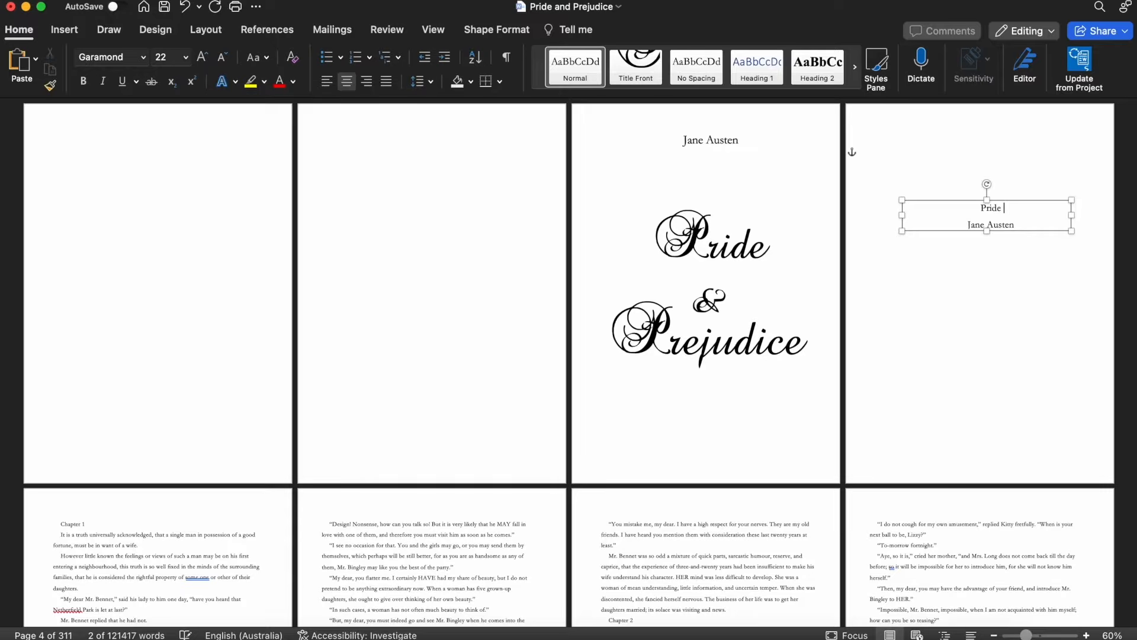
{"action": "type", "text": "Pride & Prejudice"}
{"action": "left_click_drag", "start_coordinate": [991, 231], "coordinate": [991, 394]}
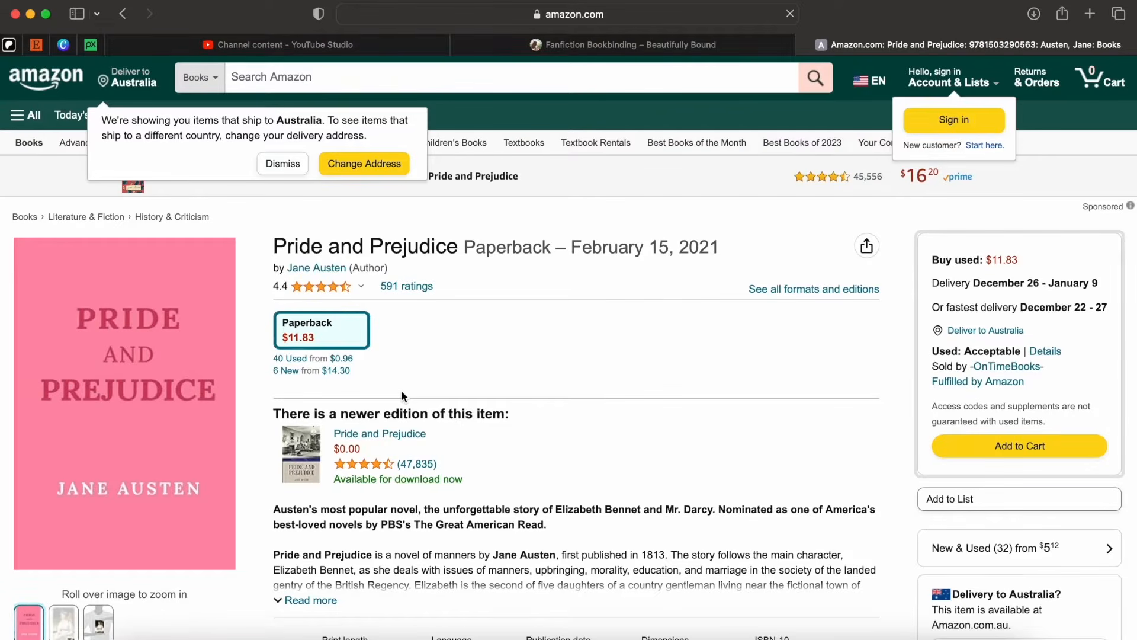
Switch to the book's Amazon page in the browser, expand the description and copy the "Set in England in the early 19th century" paragraph.
{"action": "scroll", "coordinate": [541, 452], "scroll_direction": "down", "scroll_amount": 5}
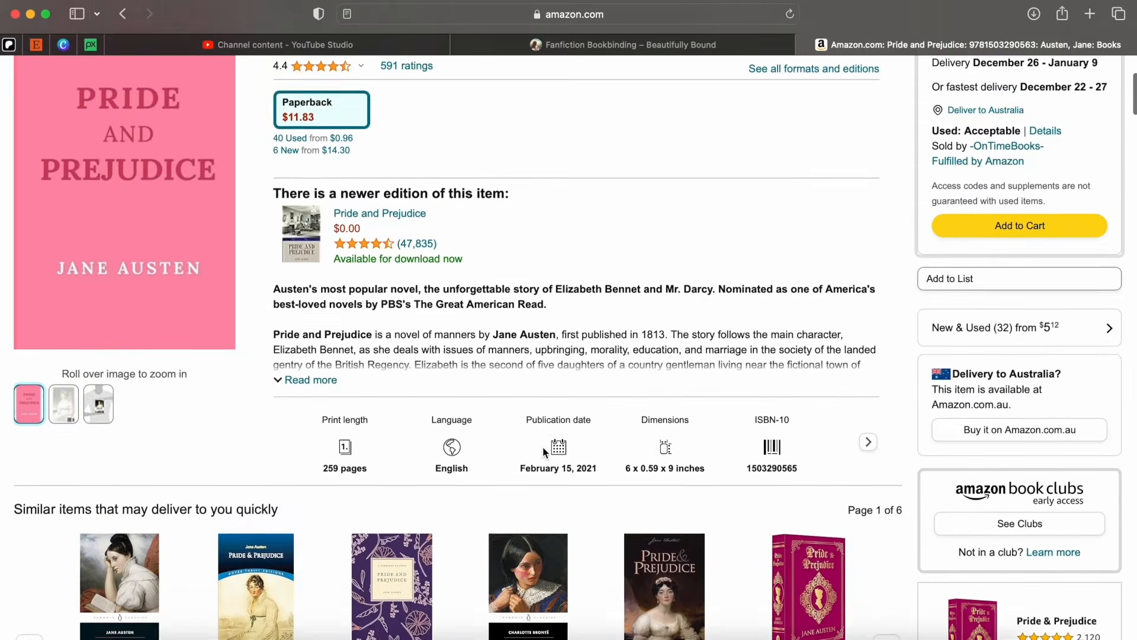
{"action": "left_click", "coordinate": [304, 318]}
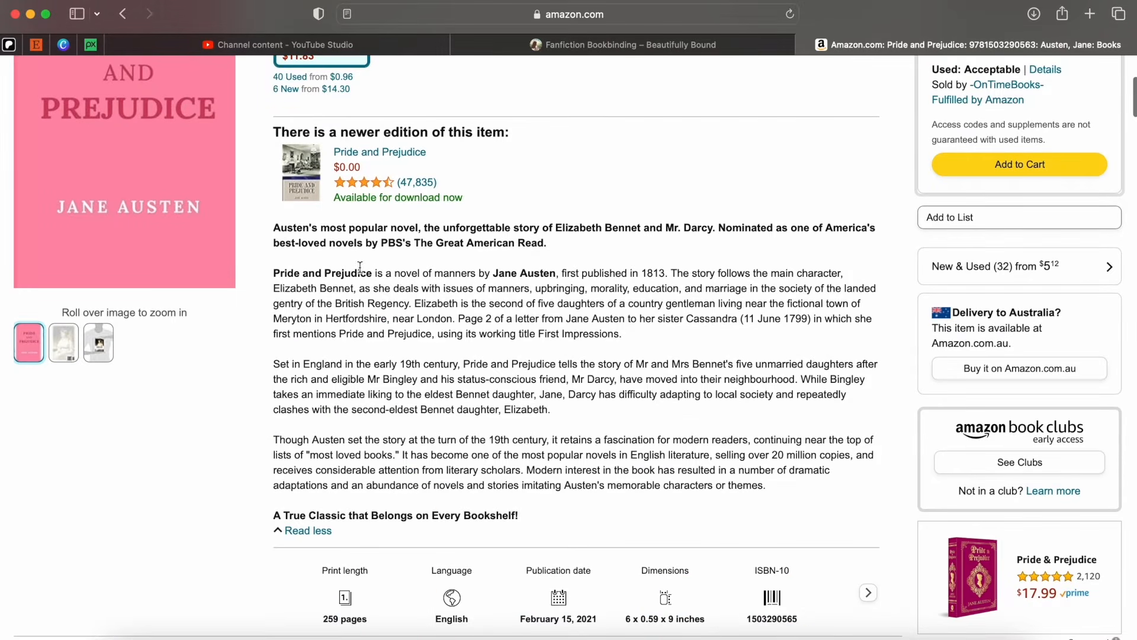
{"action": "left_click_drag", "start_coordinate": [388, 274], "coordinate": [464, 304]}
{"action": "left_click_drag", "start_coordinate": [274, 363], "coordinate": [600, 412]}
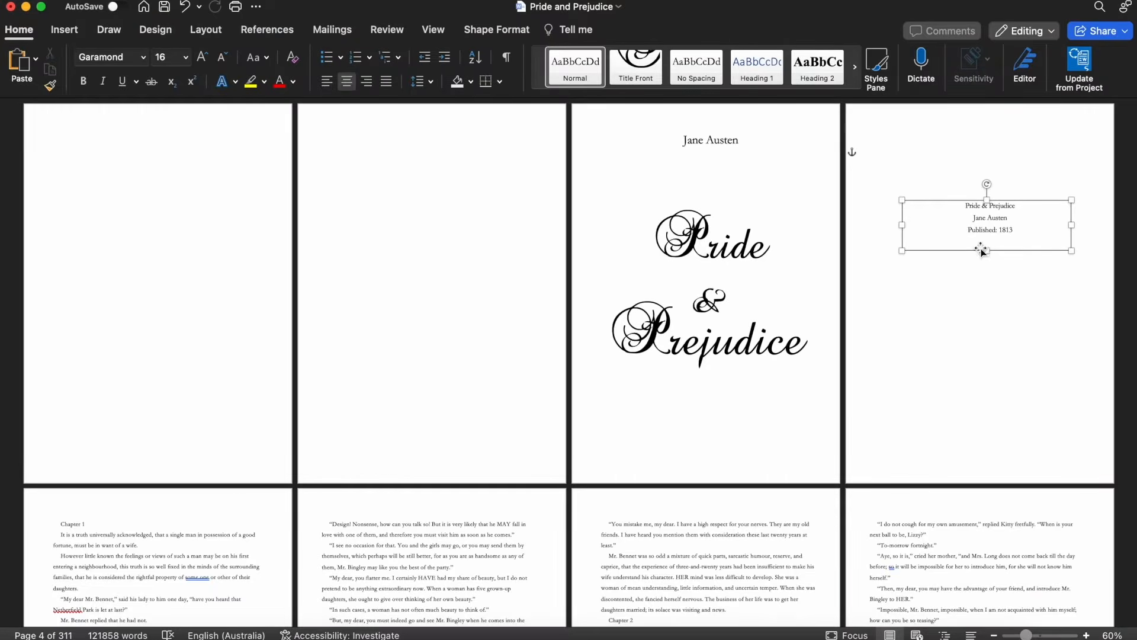
Return to Word, paste the synopsis below "Published: 1813", centre it at 16 pt and remove the extra blank line above it.
{"action": "type", "text": "Set in England in the early 19th century, Pride and Prejudice tells the story of Mr and Mrs Bennet's five unmarried daughters after the rich and eligible Mr Bingley and his status-conscious friend, Mr Darcy, have moved into their neighbourhood. While Bingley takes an immediate liking to the eldest Bennet daughter, Jane, Darcy has difficulty adapting to local society and repeatedly clashes with the second-eldest Bennet daughter, Elizabeth."}
{"action": "left_click", "coordinate": [591, 72]}
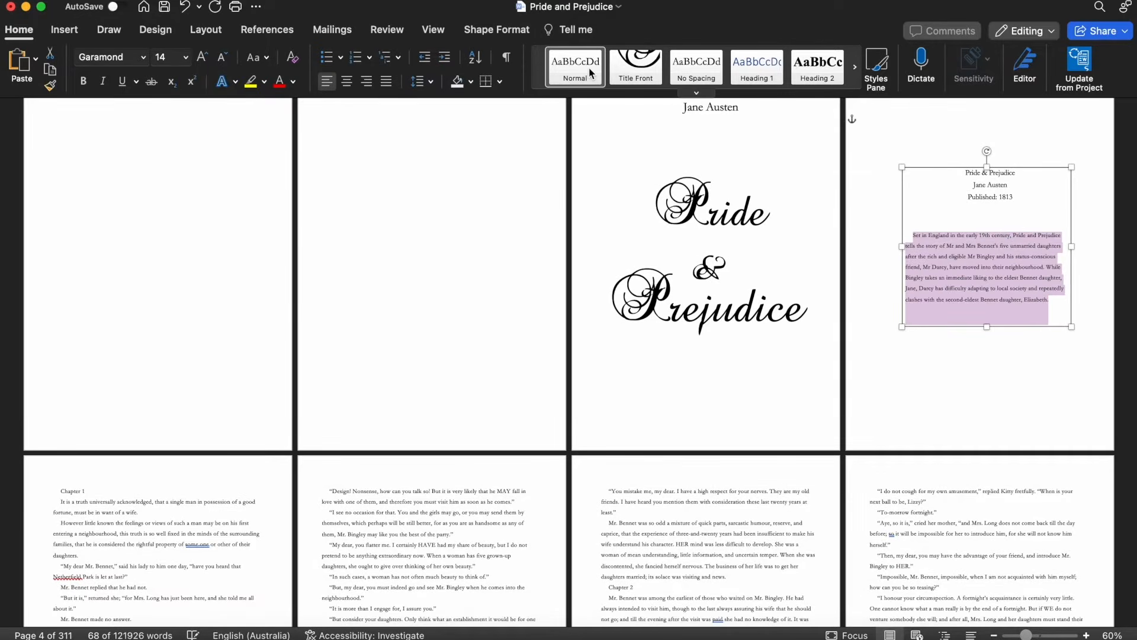
{"action": "key", "text": "super+e"}
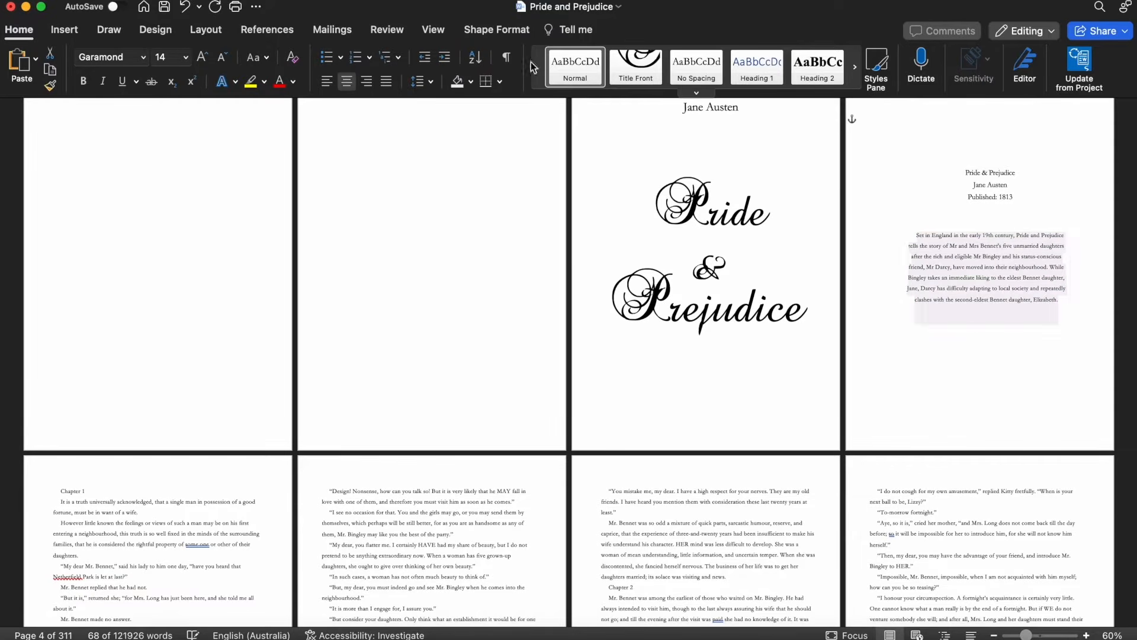
{"action": "left_click", "coordinate": [199, 57]}
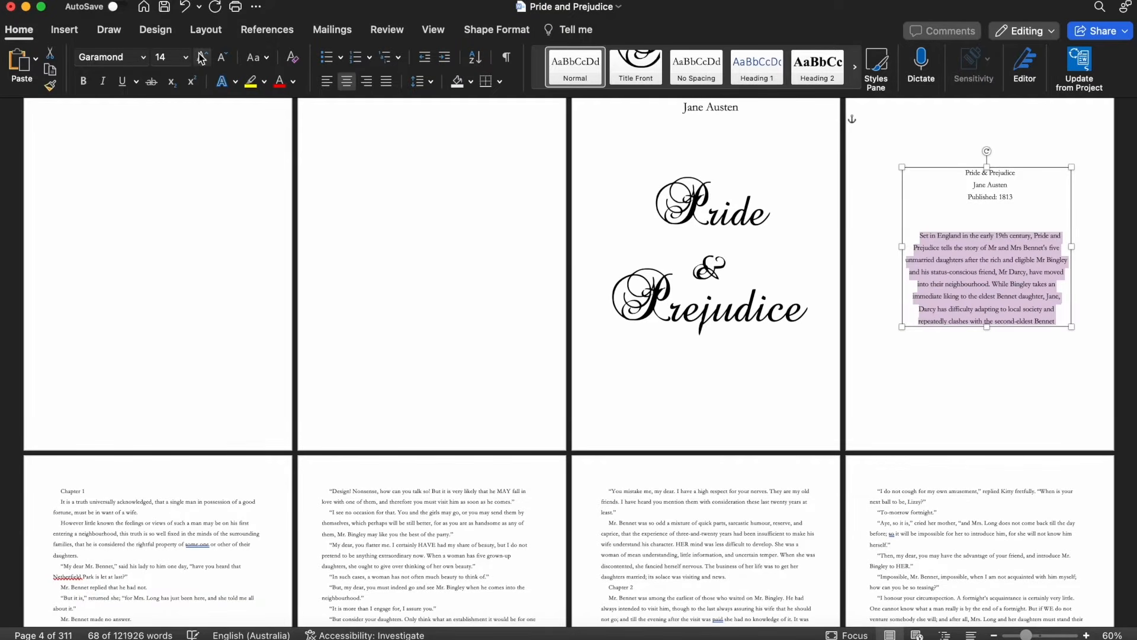
{"action": "left_click", "coordinate": [1028, 219]}
{"action": "key", "text": "BackSpace"}
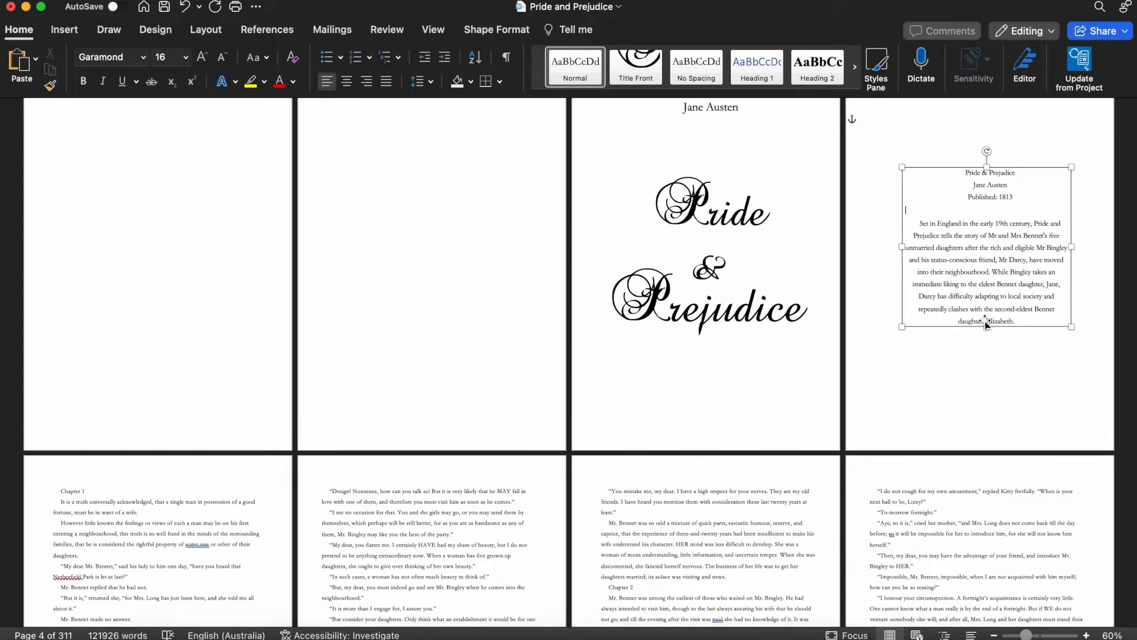
Lengthen the fourth page's text box downwards and move the whole box up the page.
{"action": "left_click_drag", "start_coordinate": [986, 326], "coordinate": [986, 389]}
{"action": "scroll", "coordinate": [1035, 330], "scroll_direction": "up", "scroll_amount": 1}
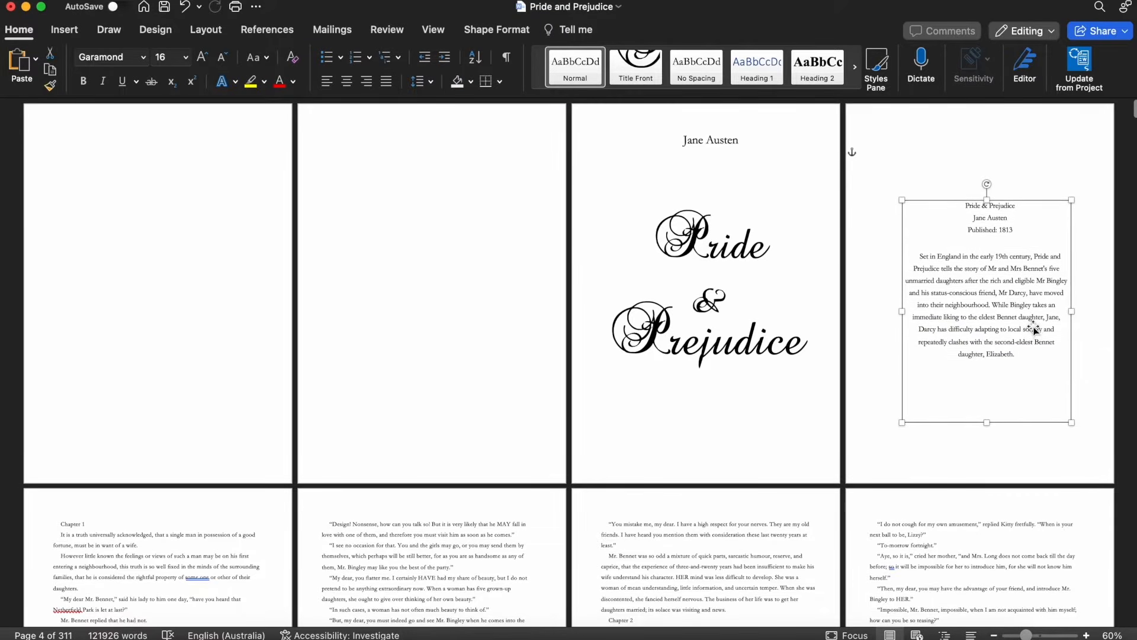
{"action": "left_click_drag", "start_coordinate": [1023, 334], "coordinate": [1023, 309]}
Add a credit below the synopsis reading "Typeset and Design by", followed by the binder's business name and 2023.
{"action": "left_click", "coordinate": [1028, 354]}
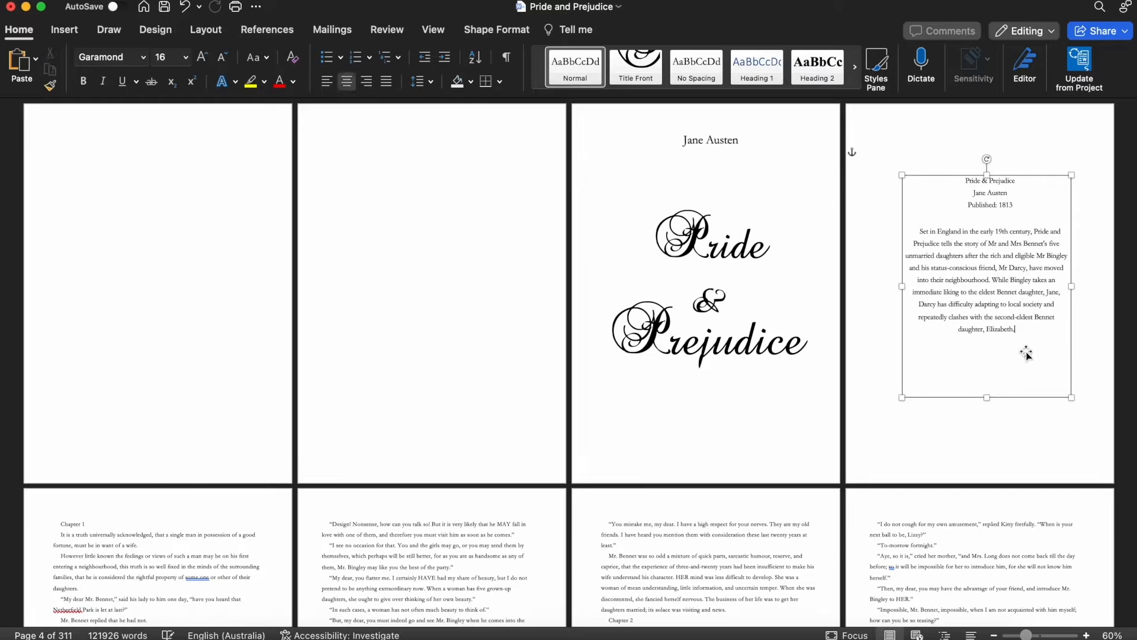
{"action": "type", "text": "Typeset and Design bu"}
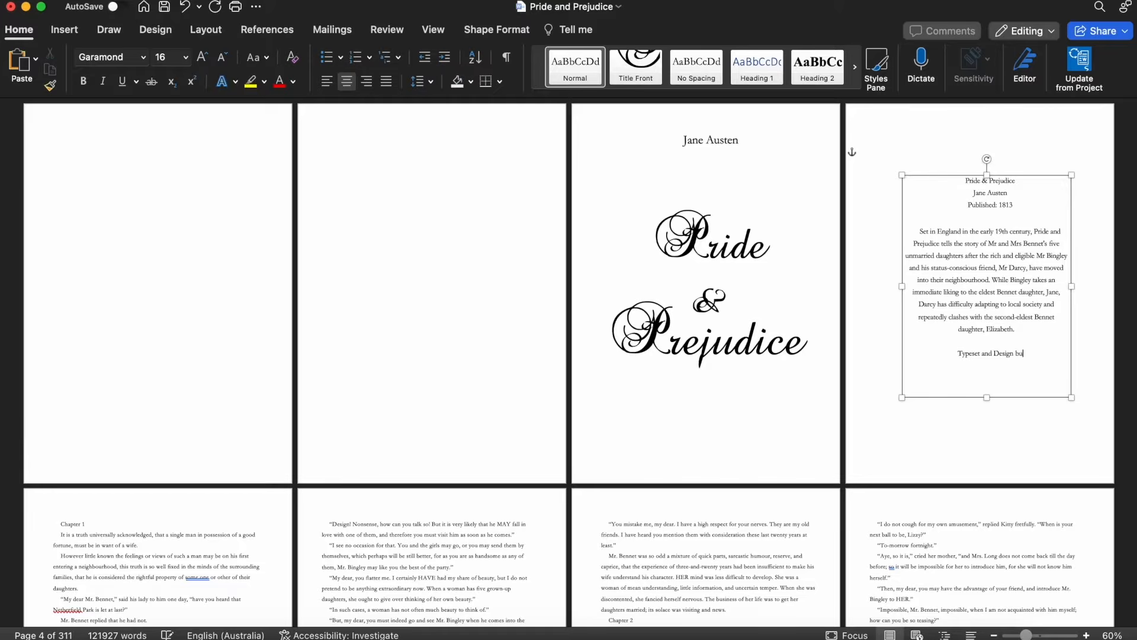
{"action": "key", "text": "BackSpace"}
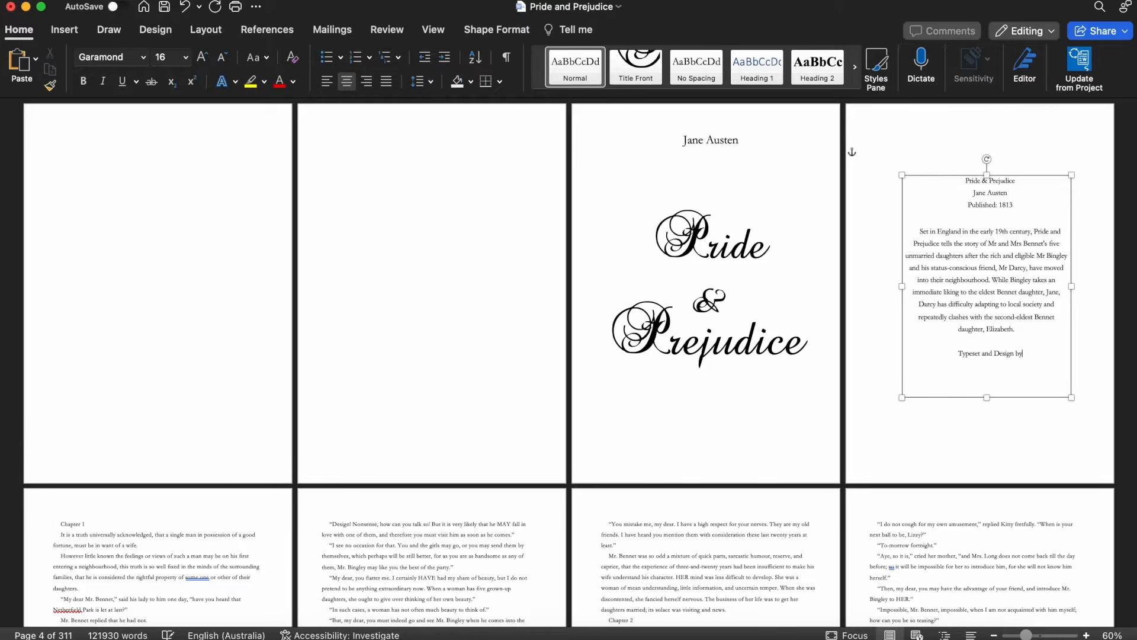
{"action": "type", "text": "y beautifully Bound by Sophie"}
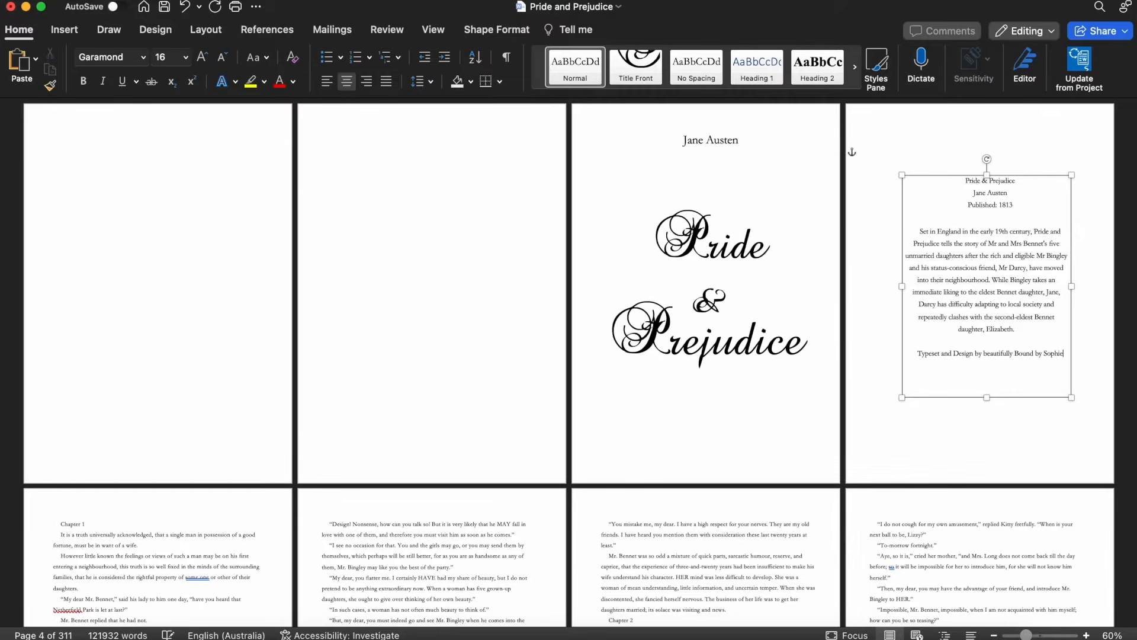
{"action": "type", "text": " 2023"}
{"action": "left_click", "coordinate": [523, 382]}
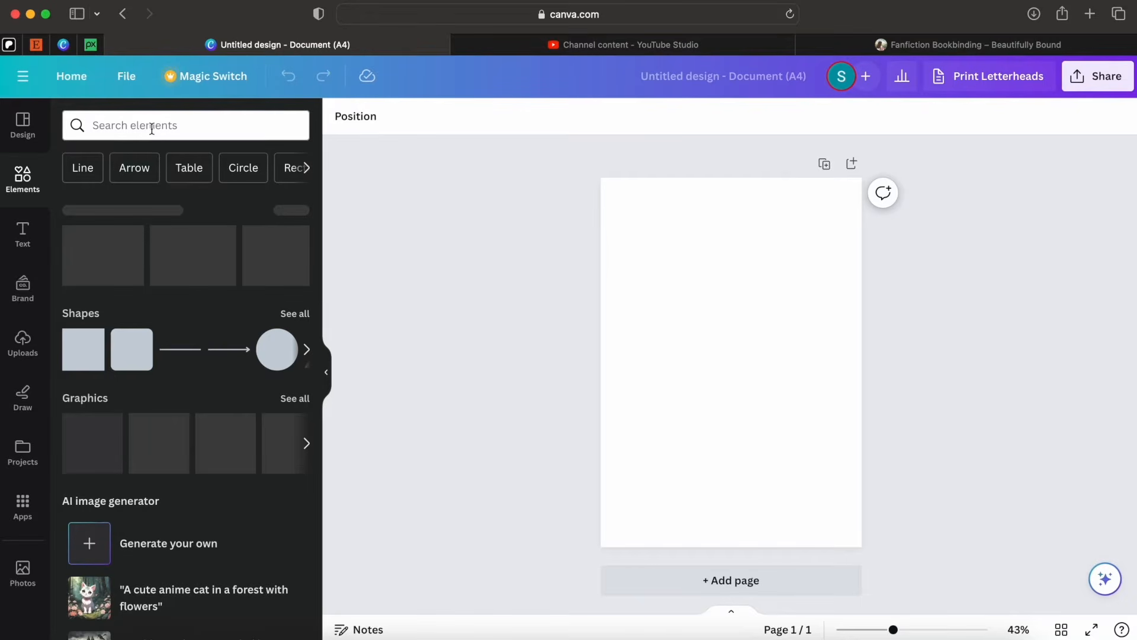
Search Canva's elements for "antique frame" and show all matching graphics.
{"action": "left_click", "coordinate": [151, 129]}
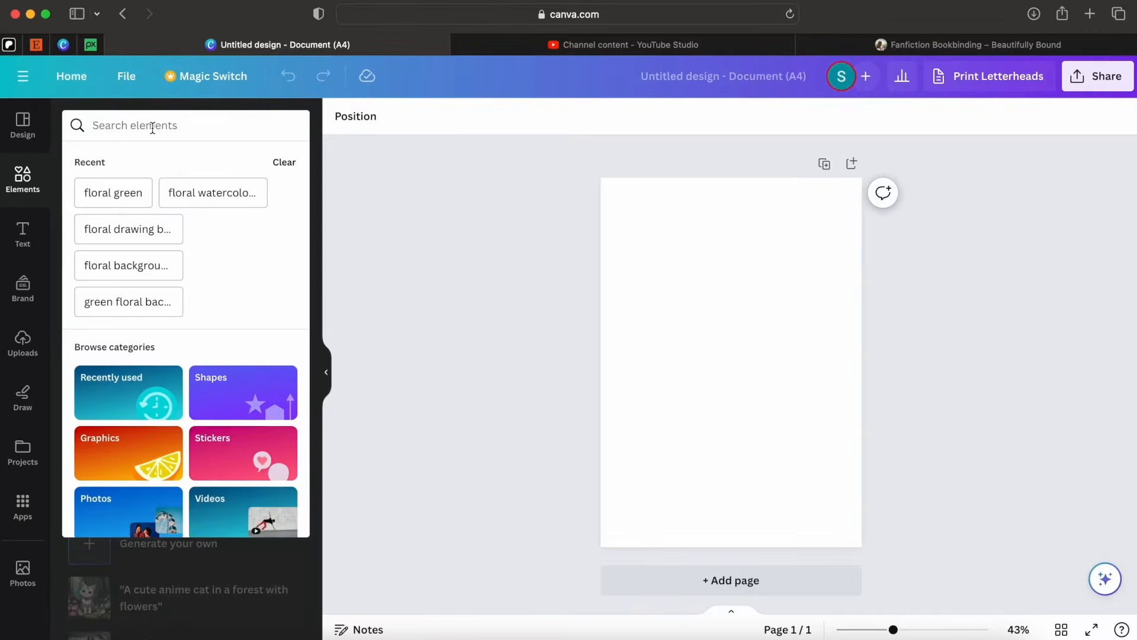
{"action": "type", "text": "antique fr"}
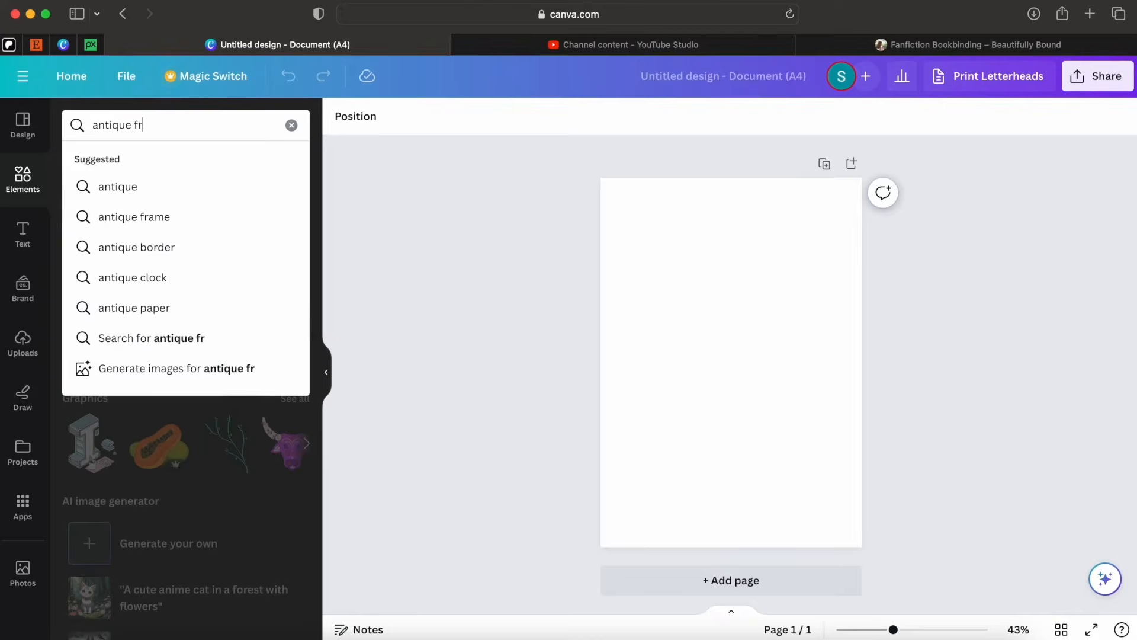
{"action": "type", "text": "ame"}
{"action": "key", "text": "Return"}
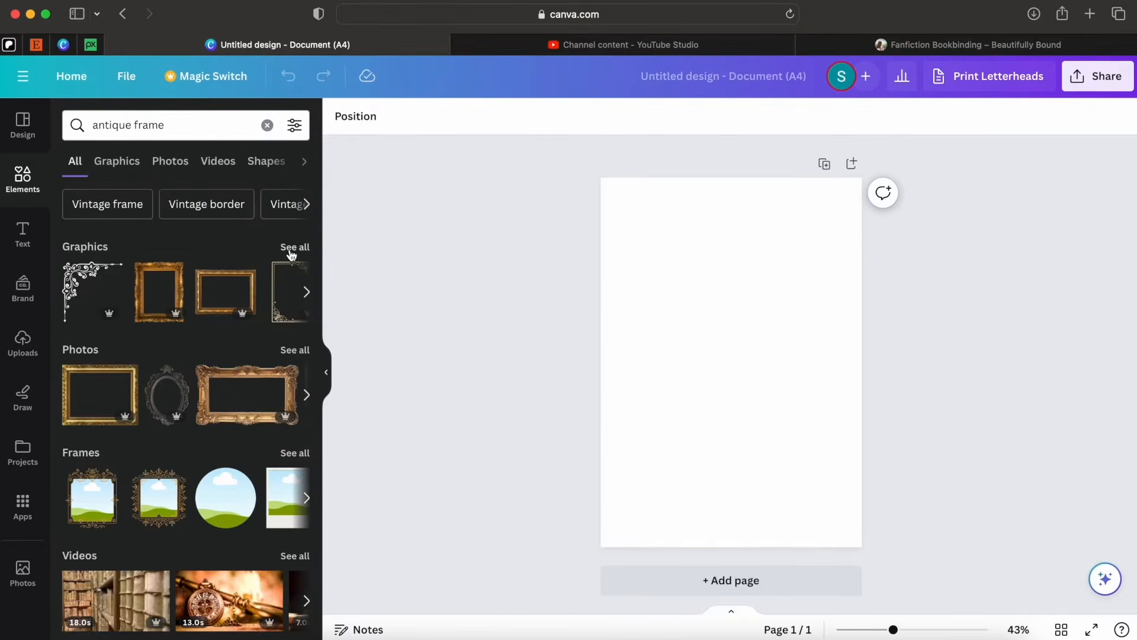
{"action": "left_click", "coordinate": [292, 248]}
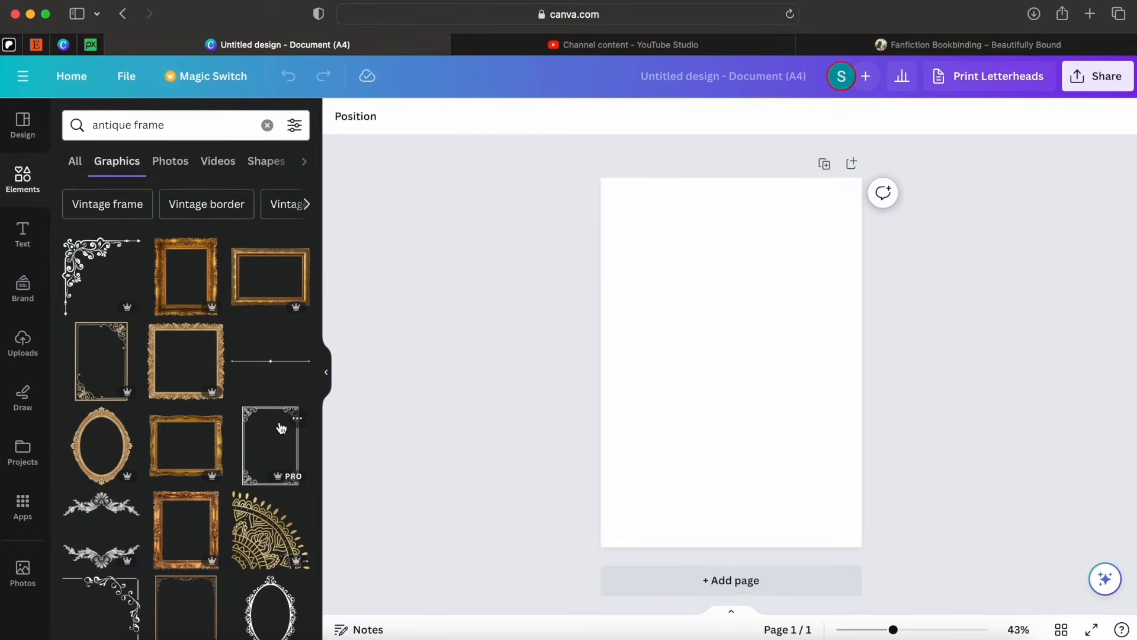
Add the black scrollwork ornament pair to the blank A4 page, enlarge it to most of the page width and place it in the upper part.
{"action": "left_click", "coordinate": [92, 514]}
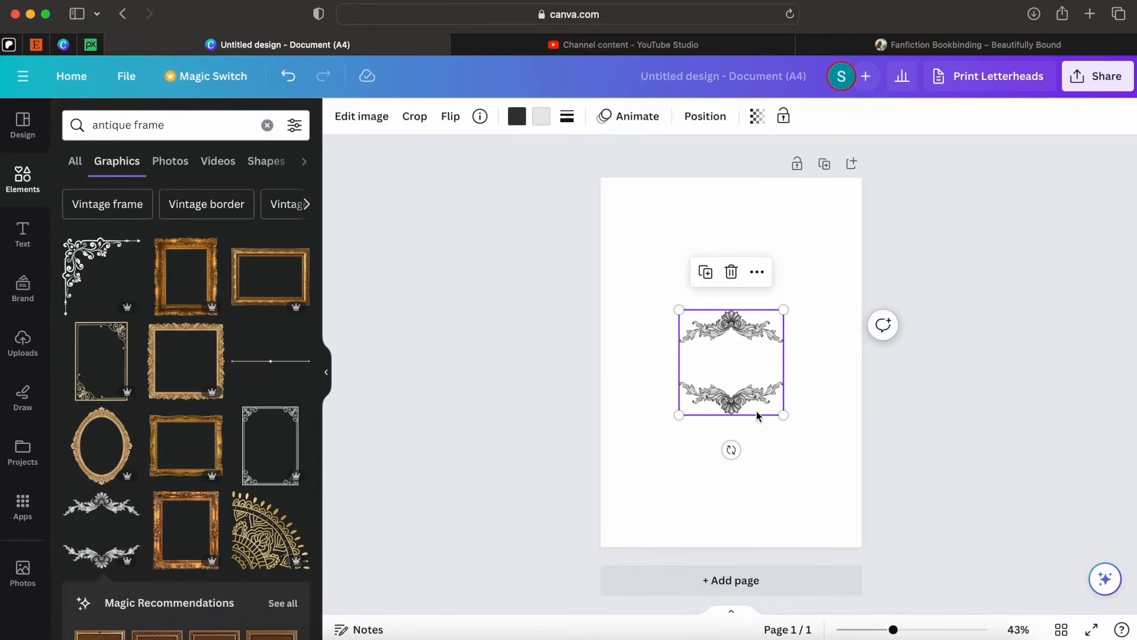
{"action": "left_click_drag", "start_coordinate": [735, 397], "coordinate": [781, 474]}
{"action": "left_click_drag", "start_coordinate": [769, 424], "coordinate": [764, 424]}
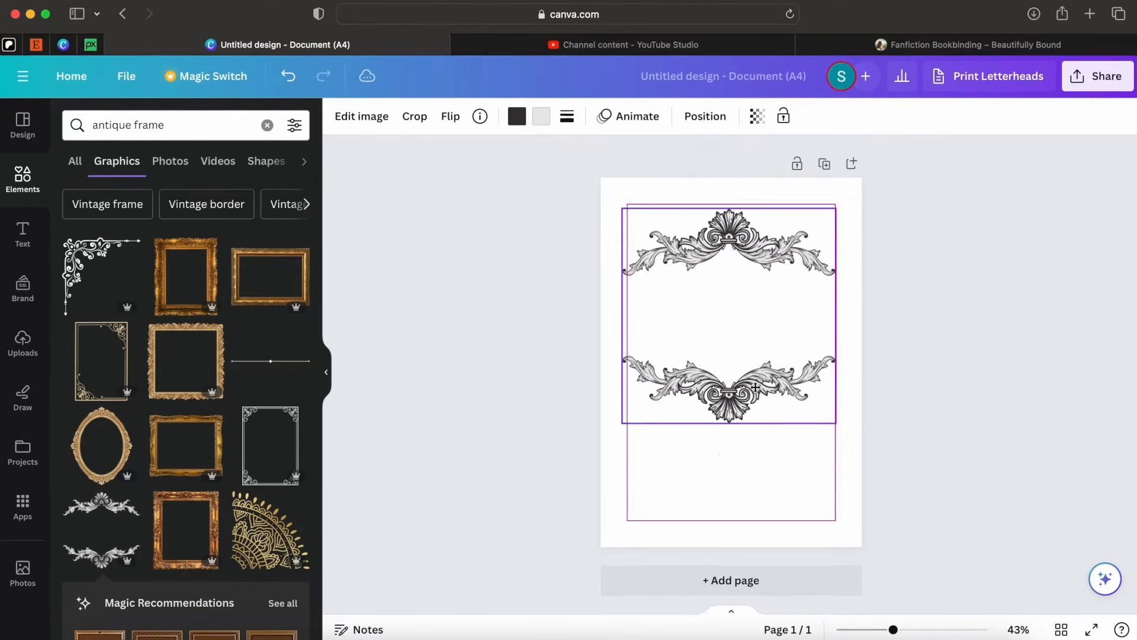
Set up a PNG download of the ornament design at size 2 with a transparent background.
{"action": "left_click", "coordinate": [1085, 77]}
{"action": "left_click", "coordinate": [1064, 464]}
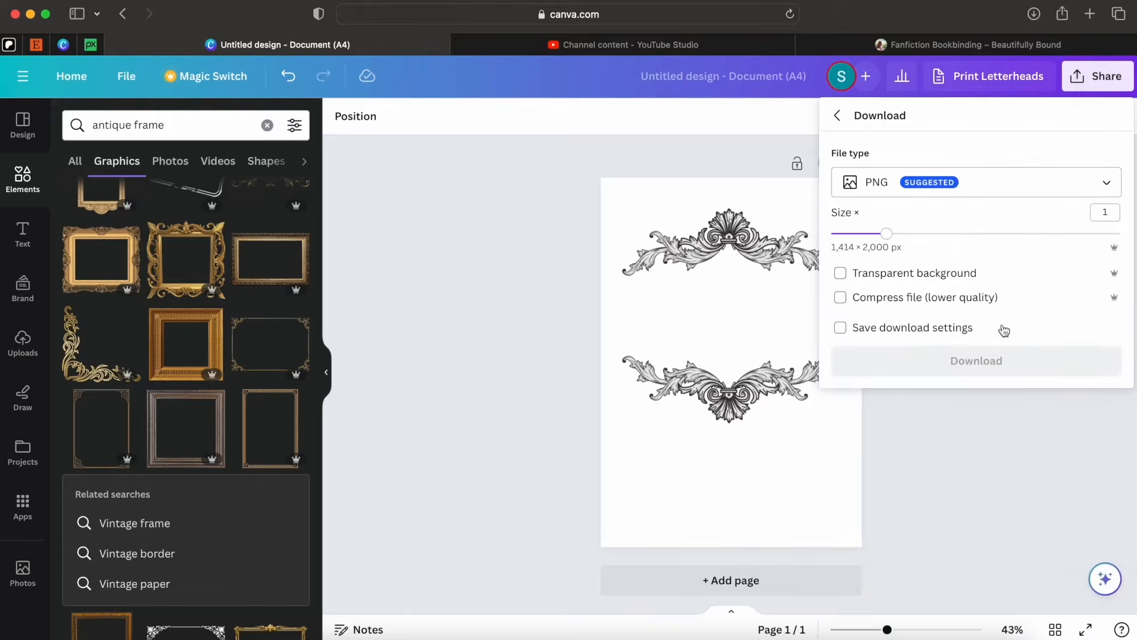
{"action": "left_click", "coordinate": [922, 276]}
{"action": "left_click", "coordinate": [996, 233]}
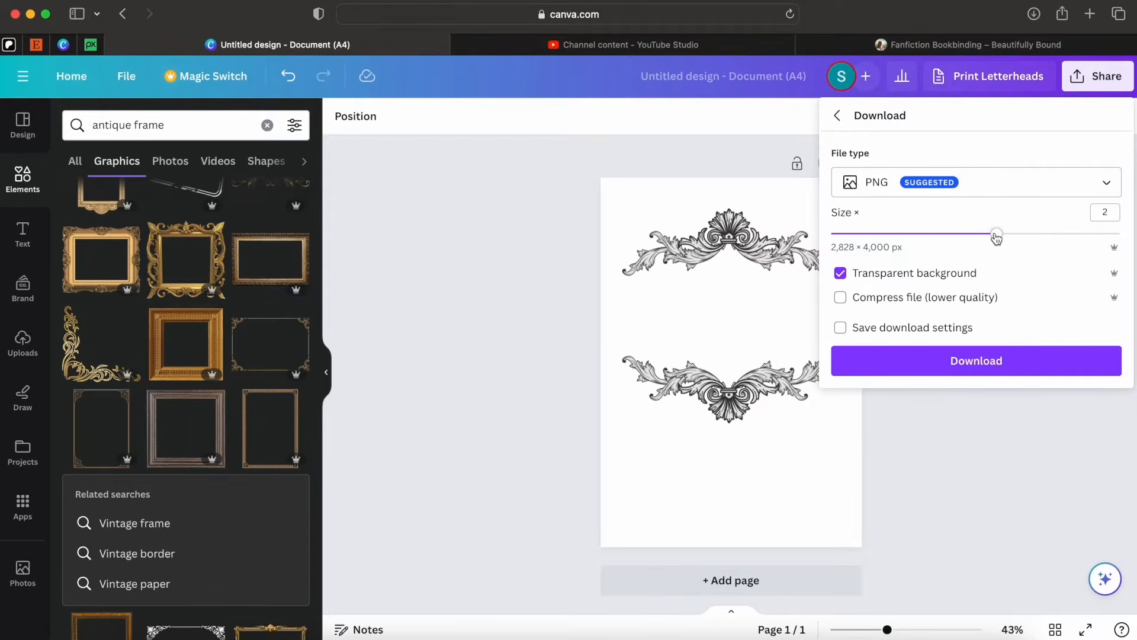
{"action": "left_click", "coordinate": [996, 373]}
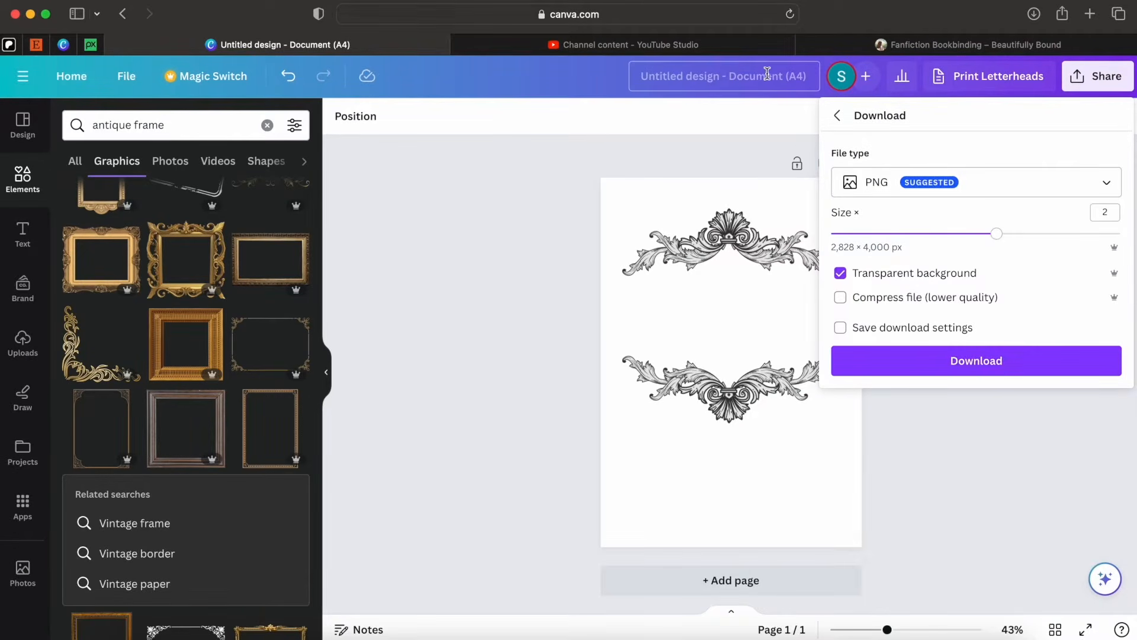
Name the design "fancy frame" and download it as a PNG with a transparent background.
{"action": "left_click", "coordinate": [645, 74]}
{"action": "type", "text": "fancy frame"}
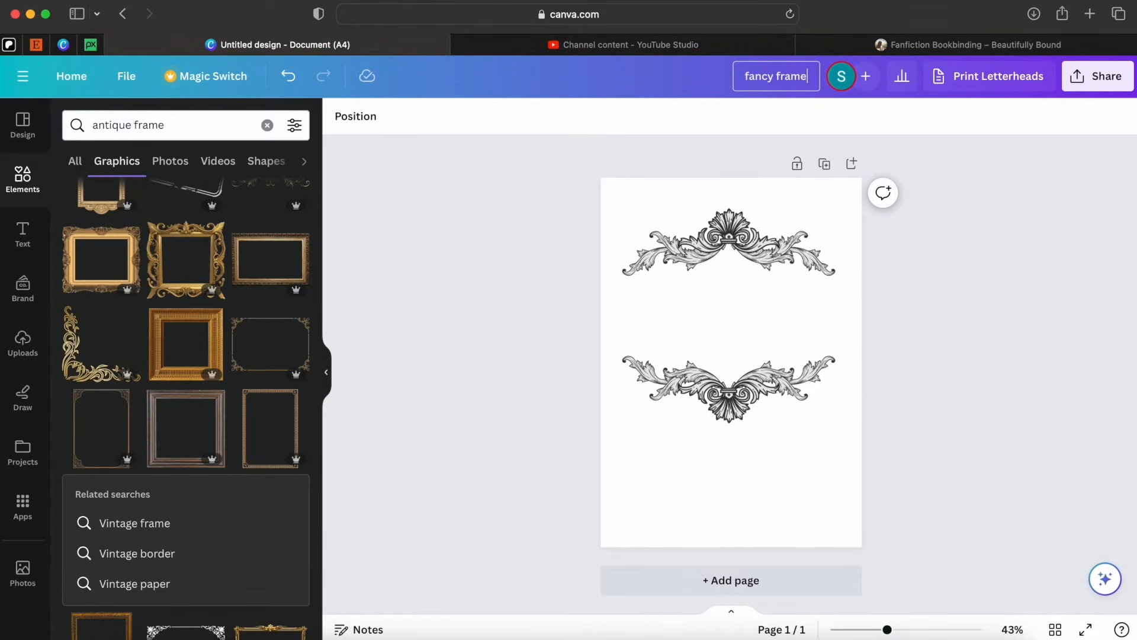
{"action": "left_click", "coordinate": [1102, 76]}
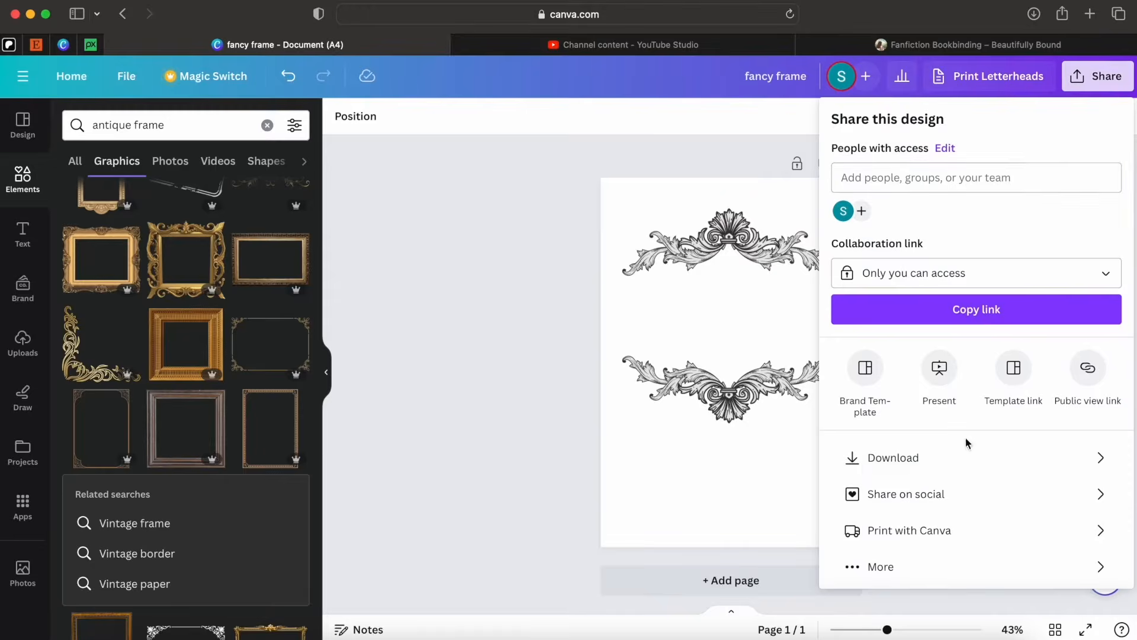
{"action": "left_click", "coordinate": [967, 462]}
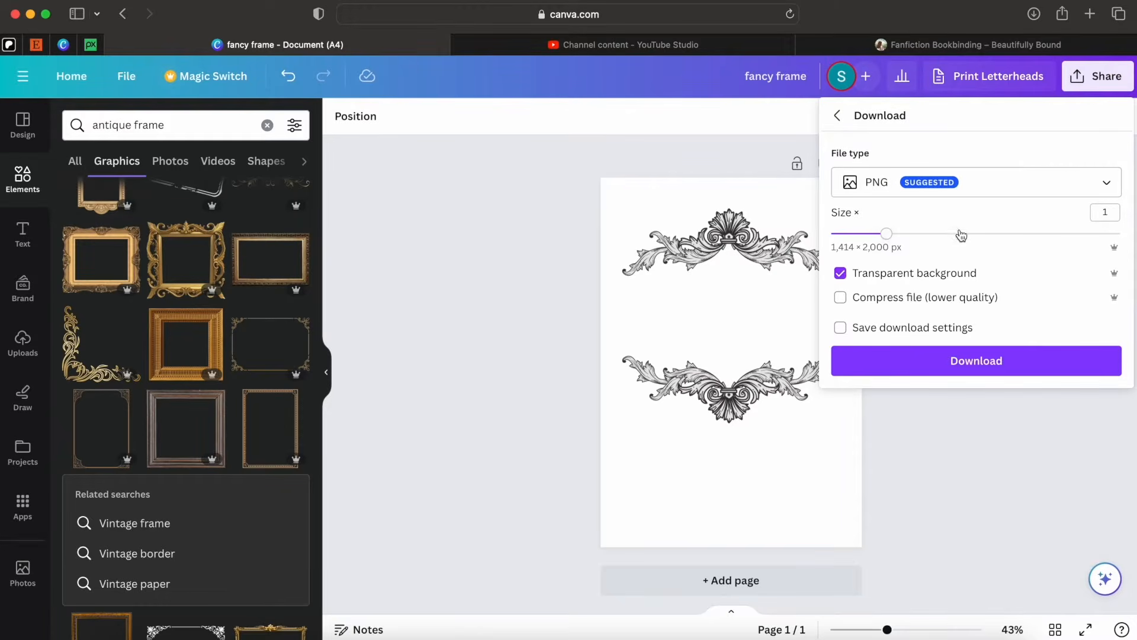
{"action": "left_click", "coordinate": [969, 362]}
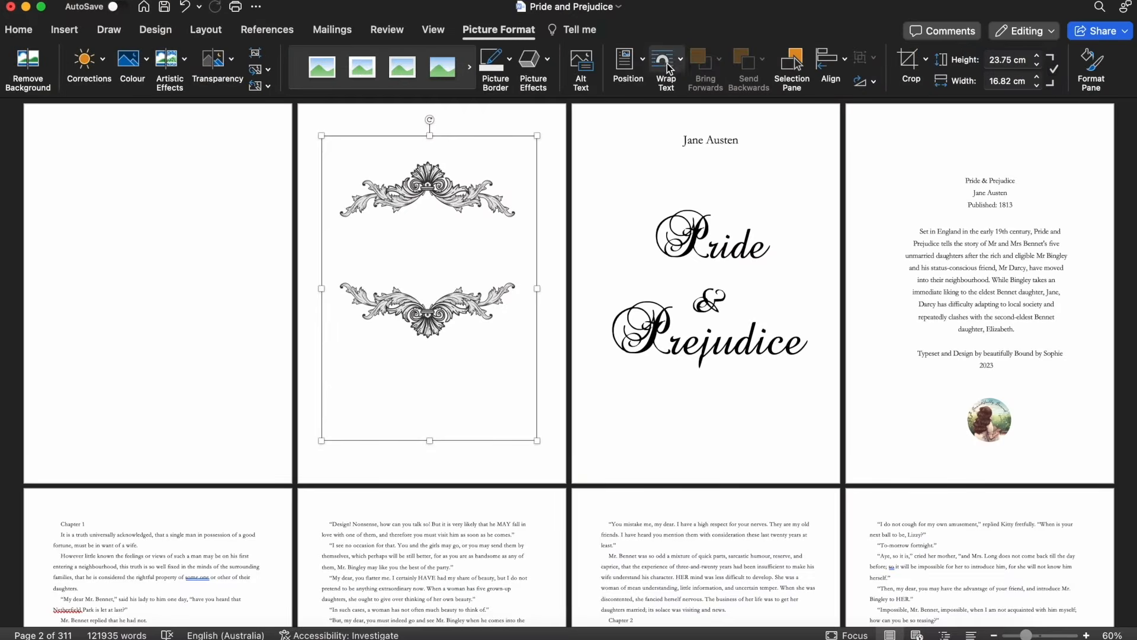
Set the inserted frame picture behind text, move it onto the title page and enlarge it to about 28.55 by 20.2 cm.
{"action": "left_click", "coordinate": [667, 62]}
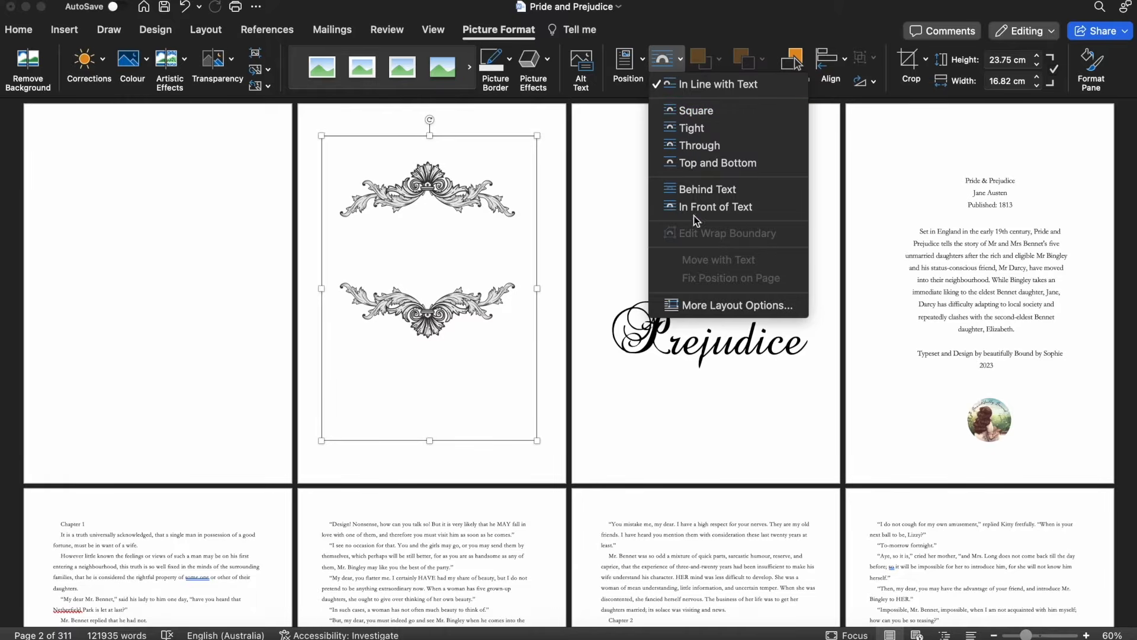
{"action": "left_click", "coordinate": [695, 191]}
{"action": "left_click_drag", "start_coordinate": [224, 303], "coordinate": [755, 302]}
{"action": "left_click_drag", "start_coordinate": [802, 448], "coordinate": [845, 492]}
Crop the frame picture so that only its upper ornament remains, about 12.23 cm high.
{"action": "left_click", "coordinate": [906, 67]}
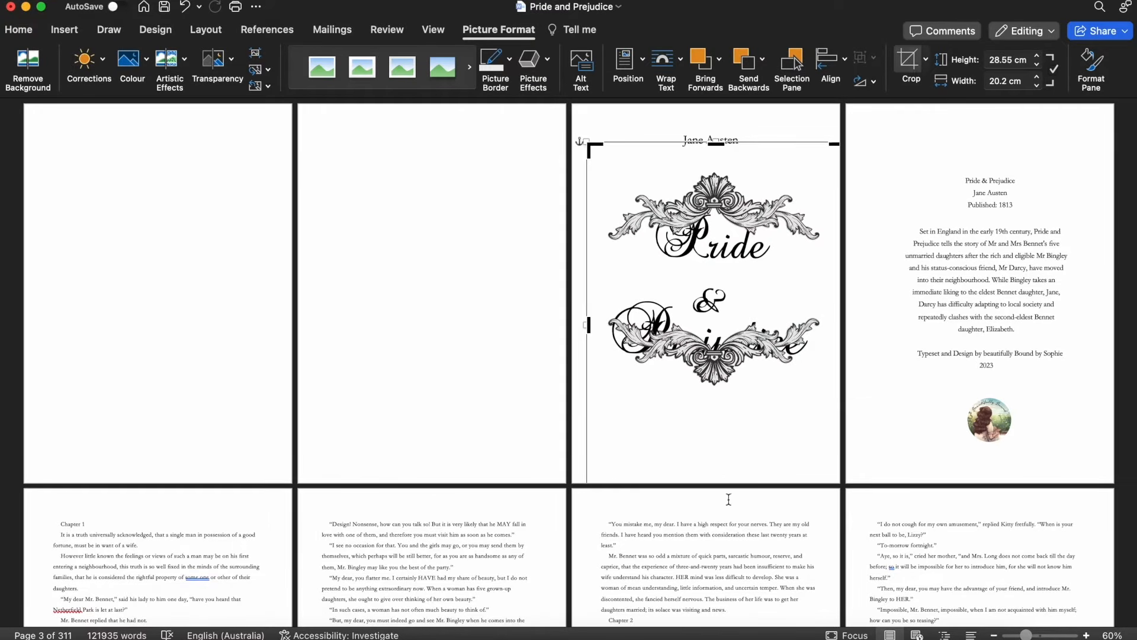
{"action": "left_click_drag", "start_coordinate": [842, 499], "coordinate": [866, 282]}
{"action": "left_click", "coordinate": [686, 330]}
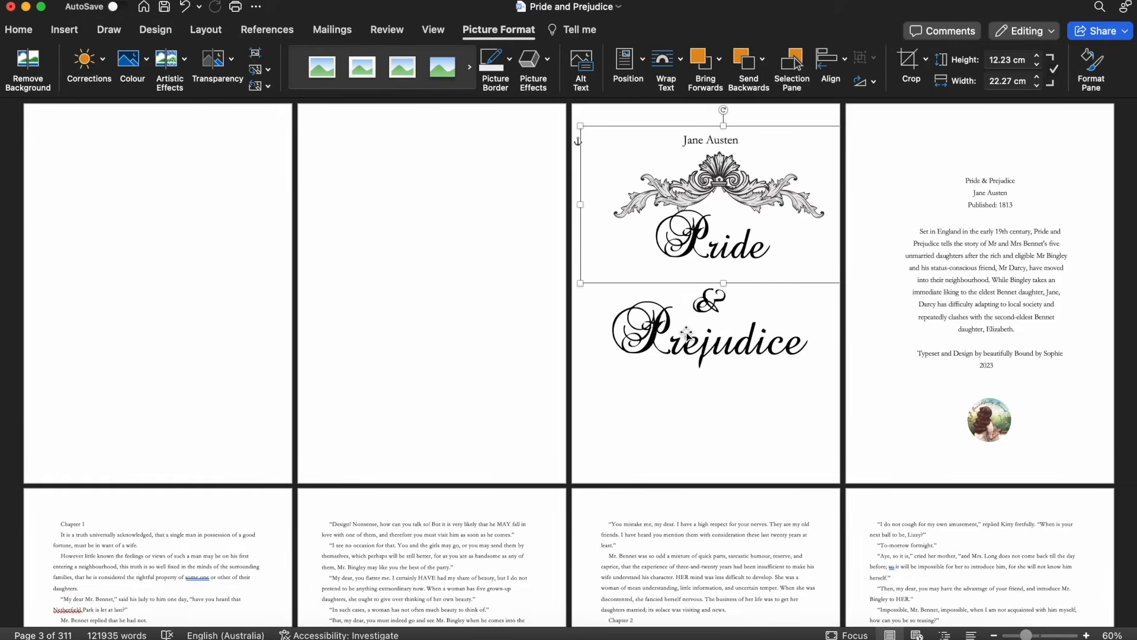
{"action": "left_click_drag", "start_coordinate": [776, 266], "coordinate": [754, 265]}
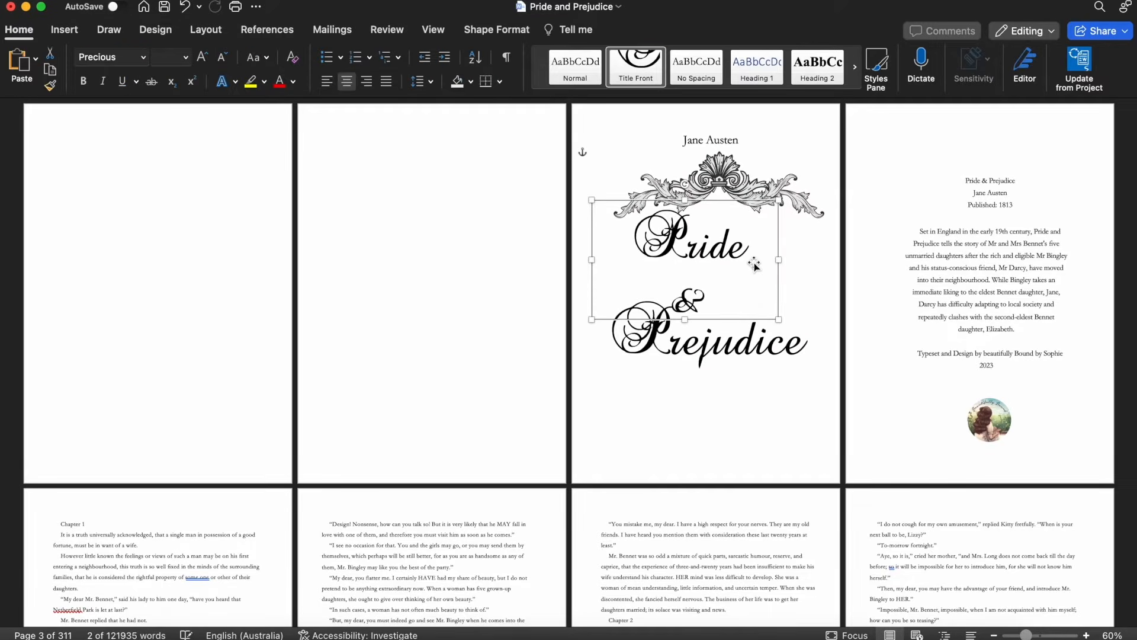
Park the Jane Austen text box on the blank page before the title page and place the cropped ornament just above "Pride".
{"action": "left_click", "coordinate": [727, 170]}
{"action": "mouse_move", "coordinate": [728, 170]}
{"action": "left_mouse_down"}
{"action": "mouse_move", "coordinate": [720, 162]}
{"action": "mouse_move", "coordinate": [721, 185]}
{"action": "left_mouse_up"}
{"action": "left_click_drag", "start_coordinate": [734, 137], "coordinate": [497, 211]}
{"action": "left_click_drag", "start_coordinate": [780, 198], "coordinate": [779, 172]}
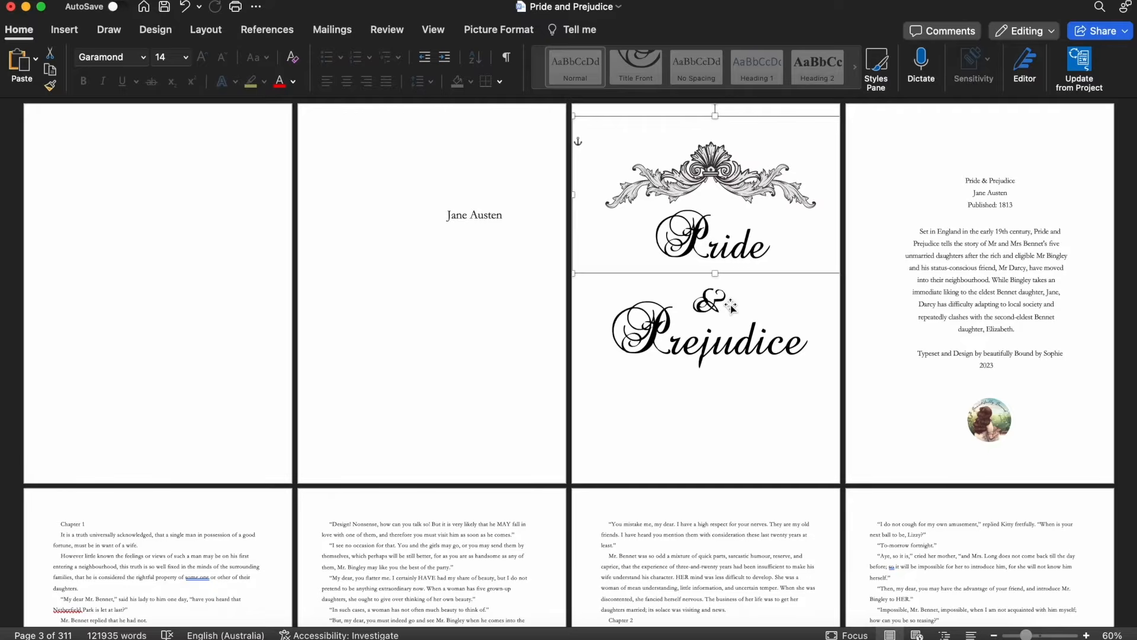
Paste a copy of the cropped ornament on the title page and flip it vertically.
{"action": "key", "text": "super+v"}
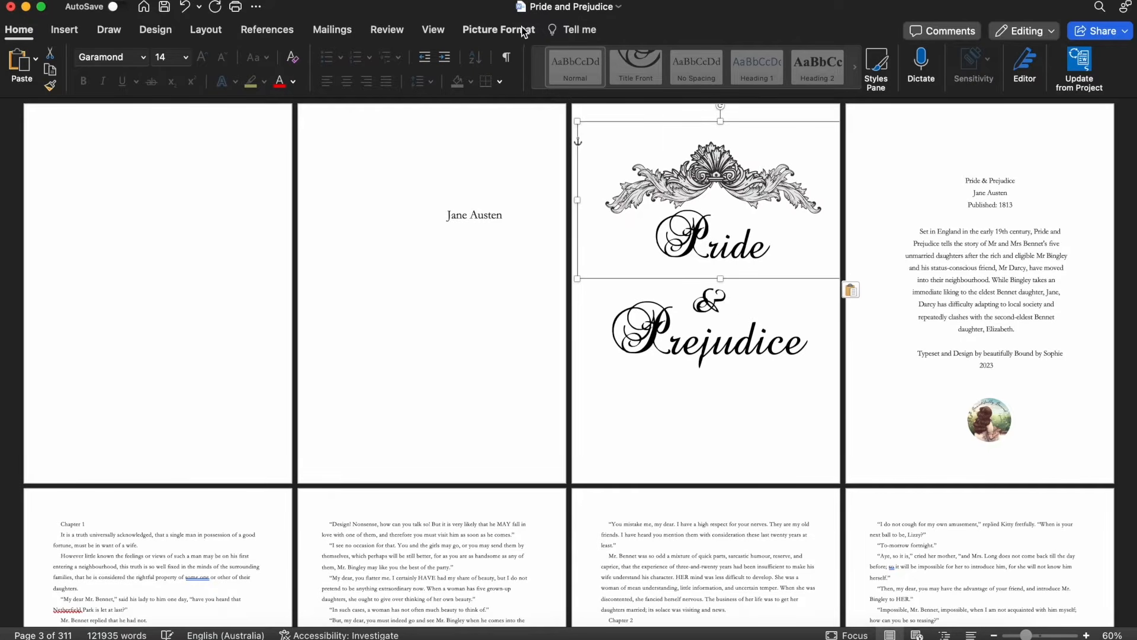
{"action": "left_click", "coordinate": [498, 29]}
{"action": "left_click", "coordinate": [859, 82]}
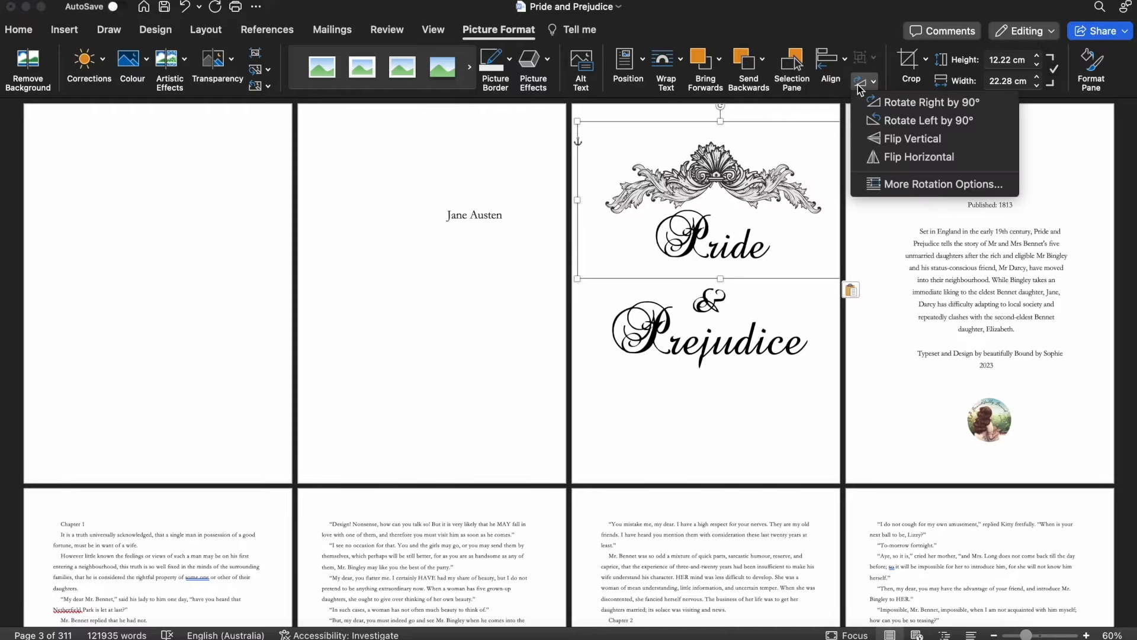
{"action": "left_click", "coordinate": [882, 140]}
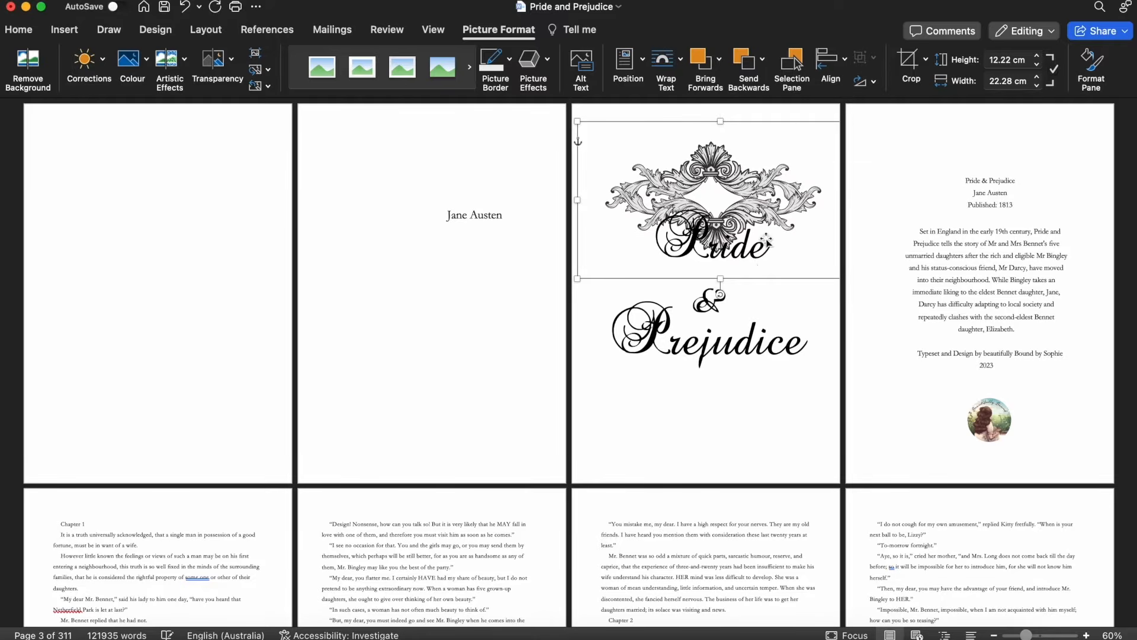
Place the flipped ornament directly below "Prejudice", in line with the upper one.
{"action": "left_click_drag", "start_coordinate": [800, 214], "coordinate": [795, 382]}
{"action": "key", "text": "super+z"}
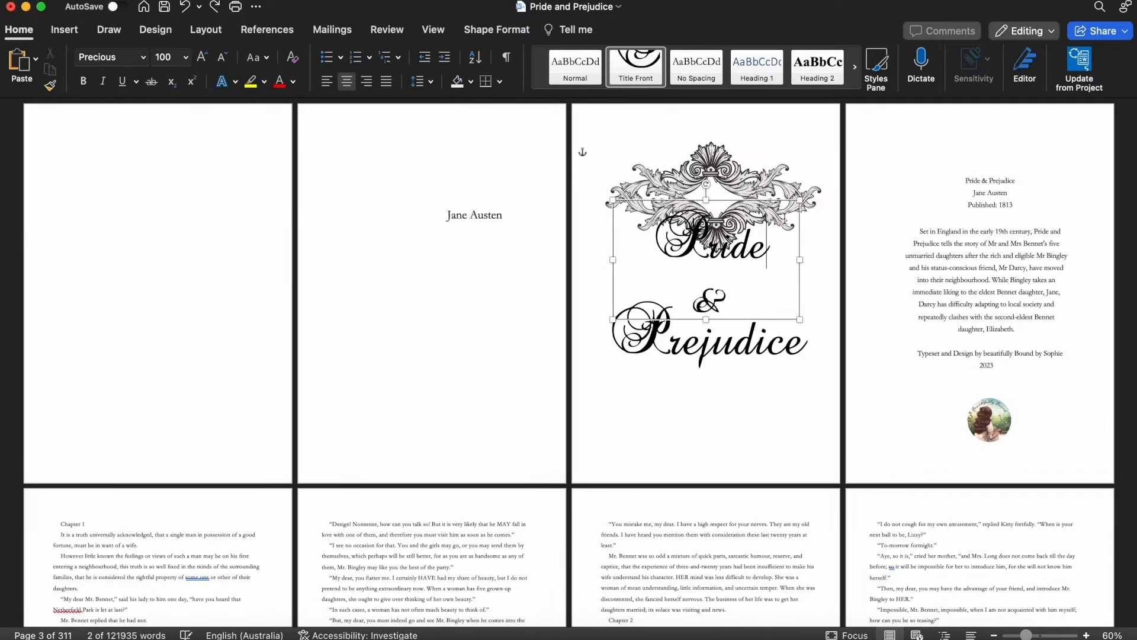
{"action": "left_click", "coordinate": [812, 195]}
{"action": "left_click_drag", "start_coordinate": [813, 195], "coordinate": [806, 376]}
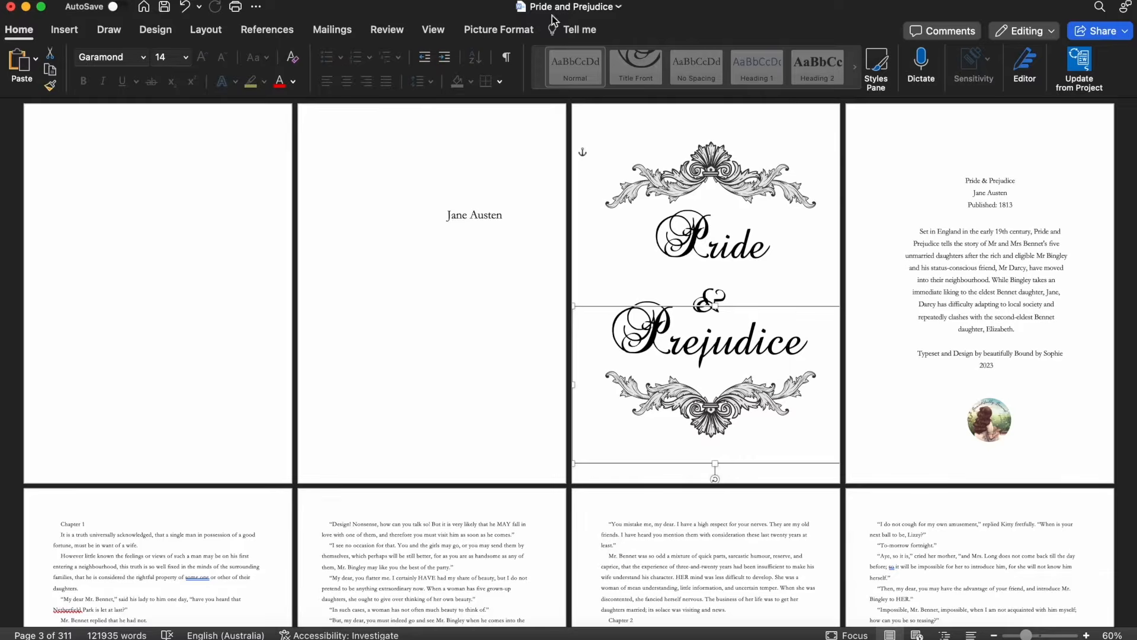
Align both the lower and the upper ornament horizontally to the centre of the margins.
{"action": "left_click", "coordinate": [515, 29]}
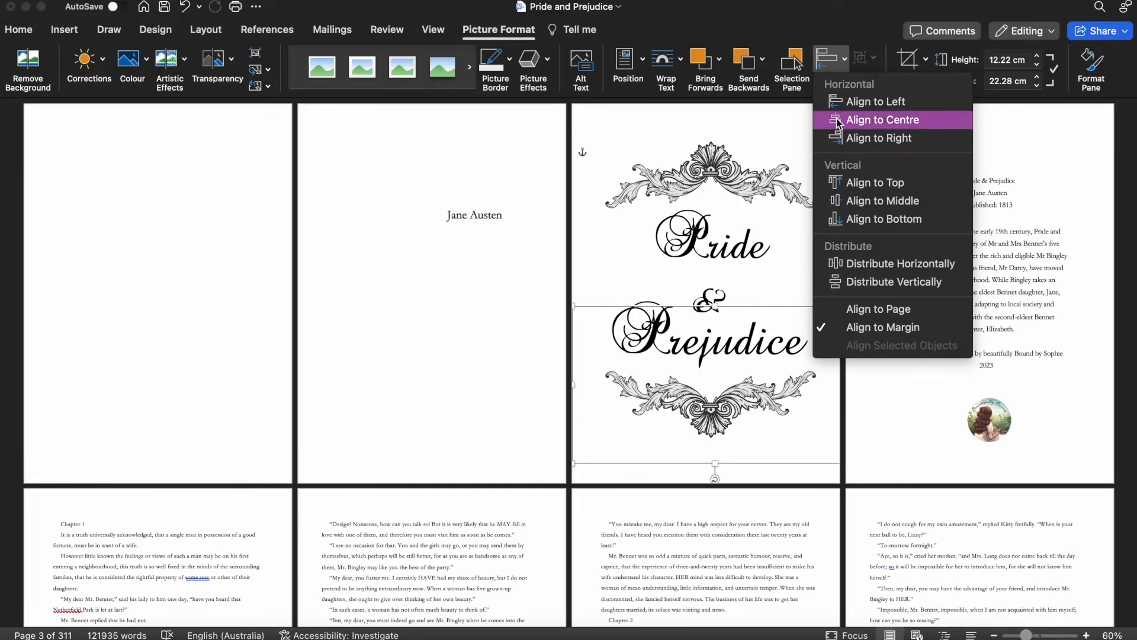
{"action": "left_click", "coordinate": [871, 120]}
{"action": "left_click", "coordinate": [830, 56]}
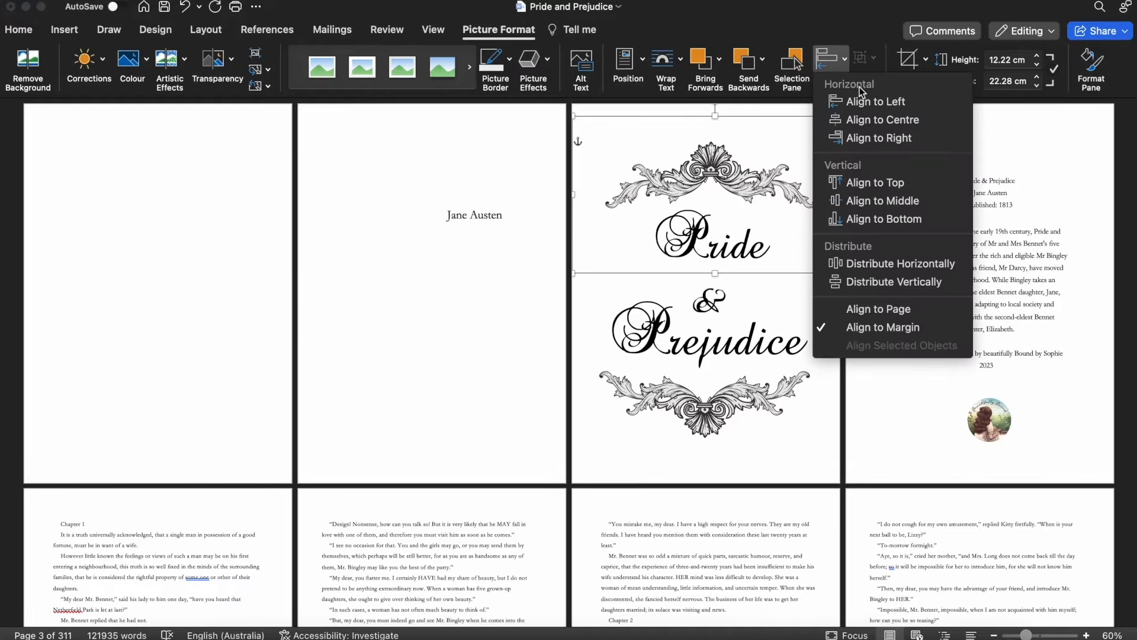
{"action": "left_click", "coordinate": [871, 118]}
{"action": "left_click", "coordinate": [878, 374]}
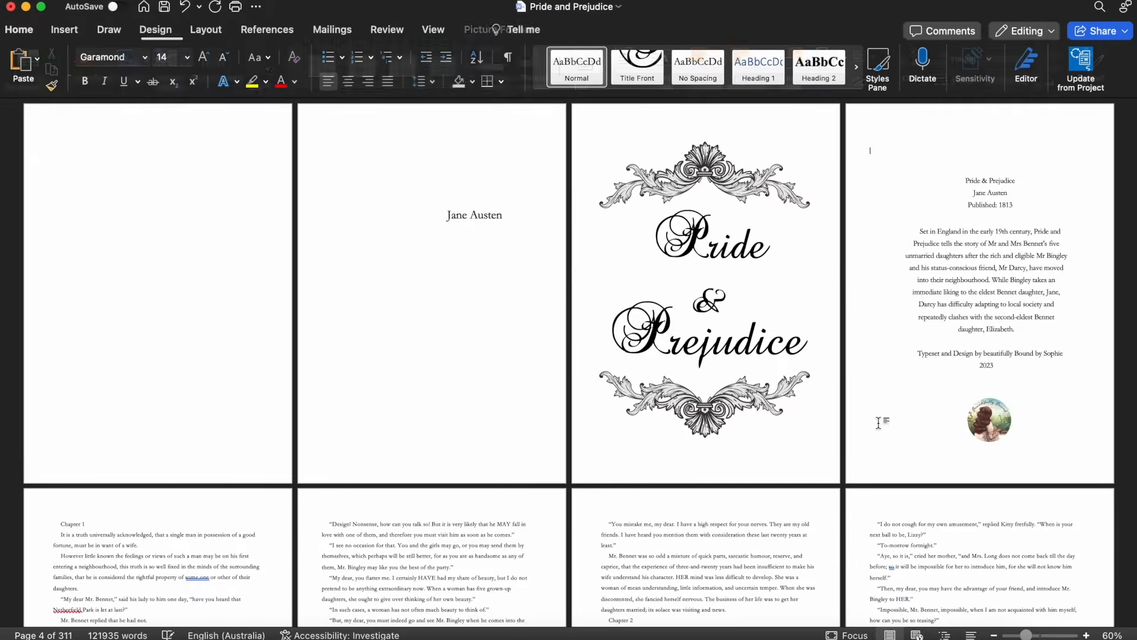
Align the "Pride &" and "Prejudice" text boxes horizontally to the centre of the margins.
{"action": "left_click", "coordinate": [727, 260]}
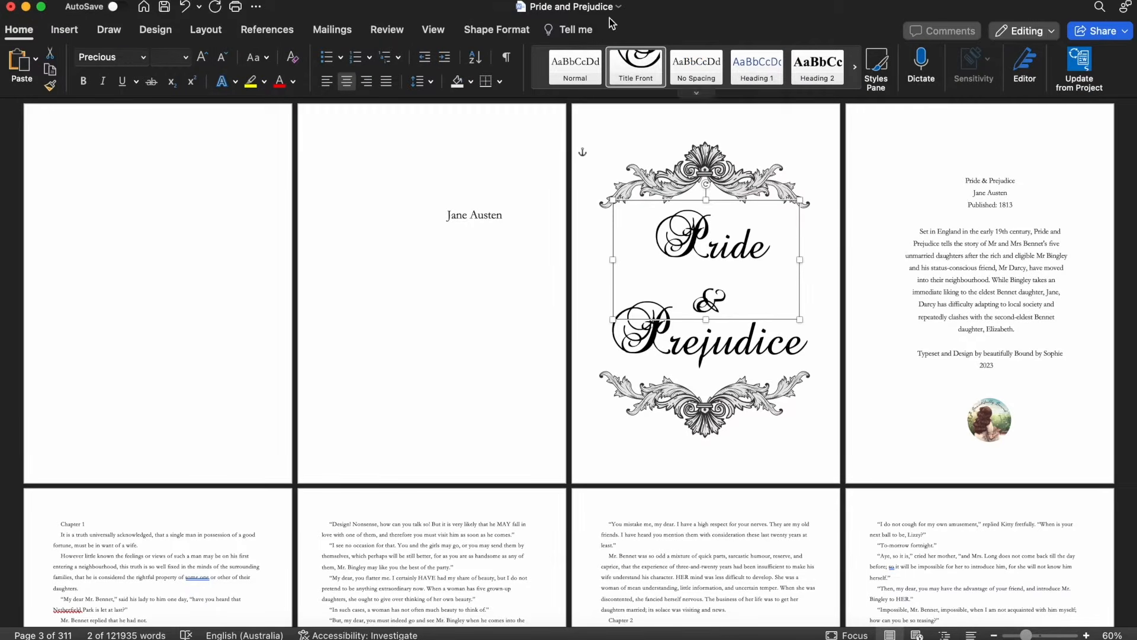
{"action": "left_click", "coordinate": [497, 31]}
{"action": "left_click", "coordinate": [927, 59]}
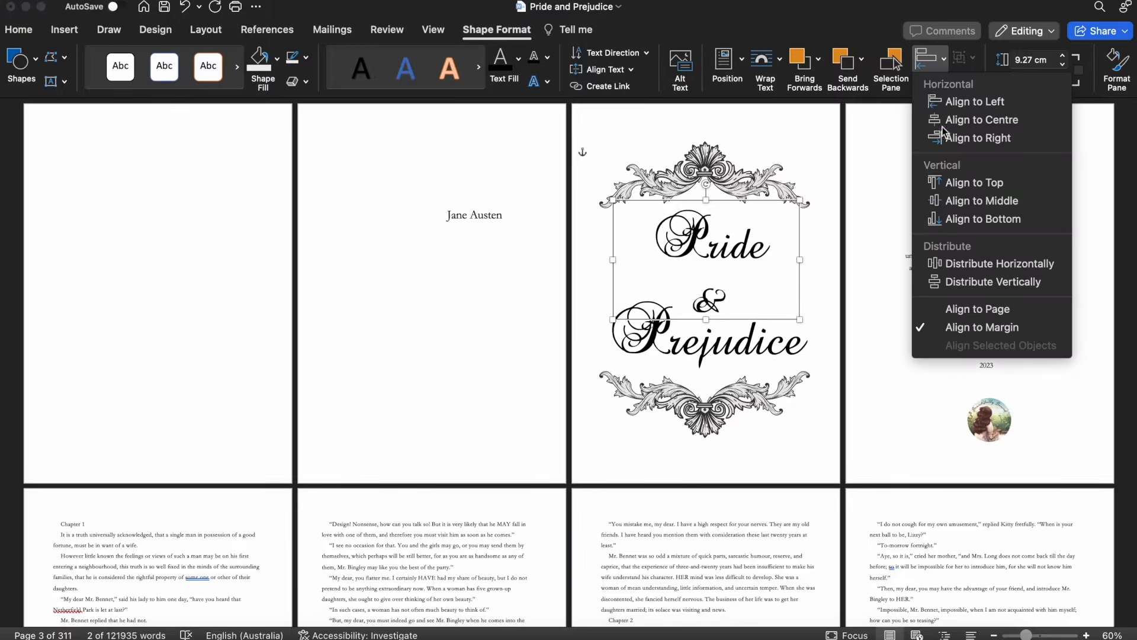
{"action": "left_click", "coordinate": [981, 120]}
{"action": "key", "text": "Tab"}
{"action": "left_click", "coordinate": [933, 66]}
{"action": "left_click", "coordinate": [937, 120]}
{"action": "left_click", "coordinate": [796, 503]}
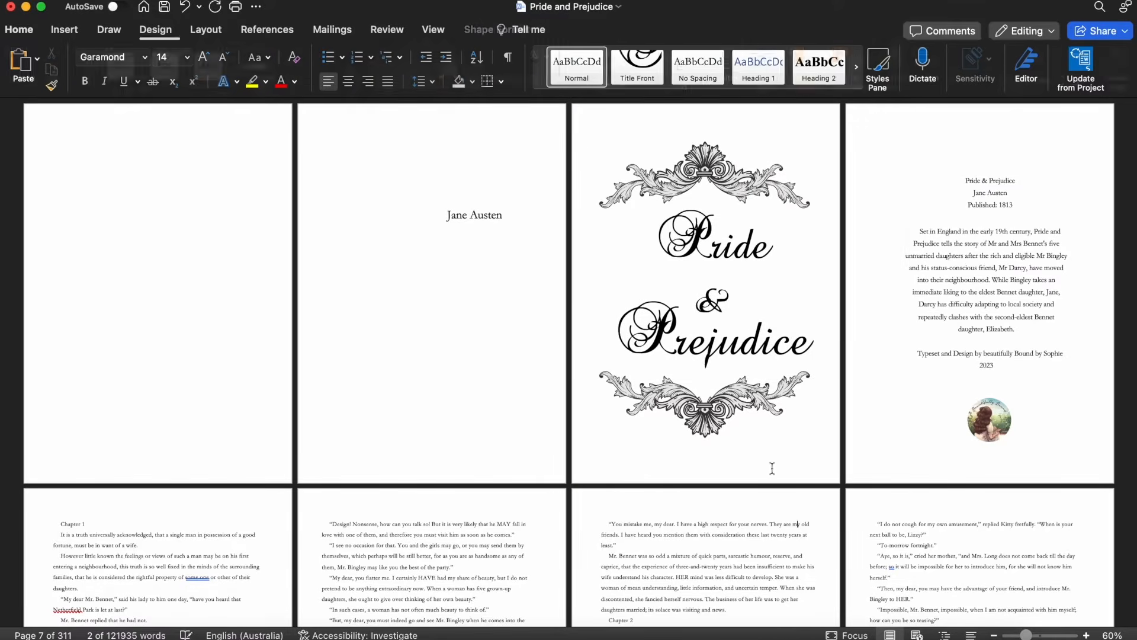
Nudge the "Prejudice" and "Pride &" text boxes slightly to the left so they look centred between the ornaments.
{"action": "left_click_drag", "start_coordinate": [772, 347], "coordinate": [765, 338]}
{"action": "left_click", "coordinate": [743, 258]}
{"action": "left_click_drag", "start_coordinate": [743, 258], "coordinate": [737, 259]}
{"action": "left_click", "coordinate": [887, 268]}
Select both ornaments and both title text boxes and move them slightly down the page together.
{"action": "left_click", "coordinate": [747, 188]}
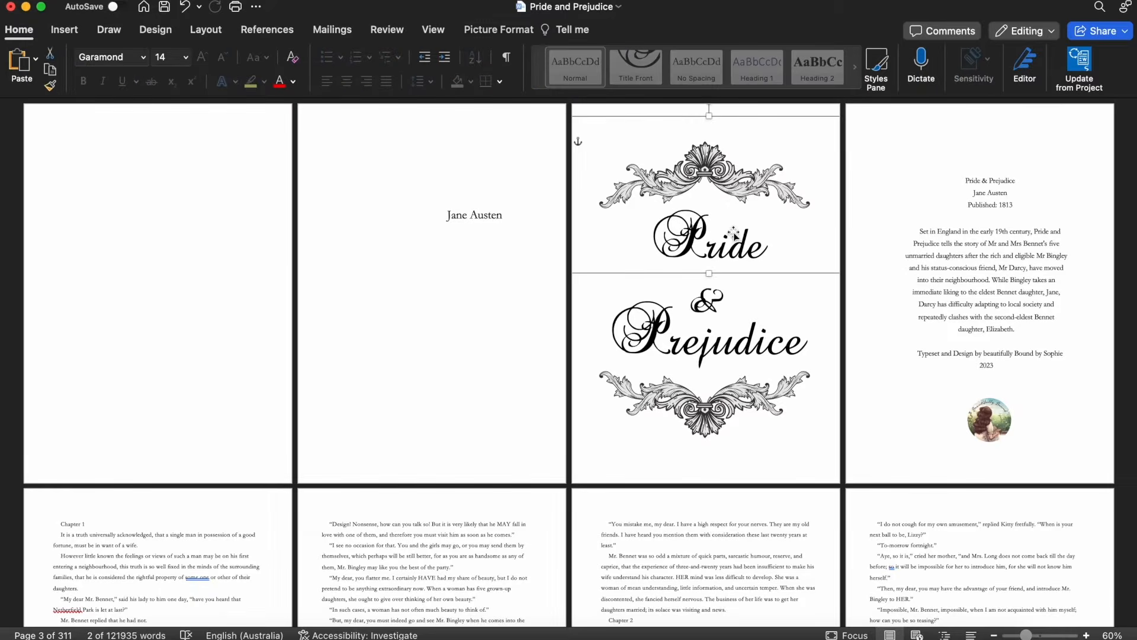
{"action": "left_click", "coordinate": [718, 252], "text": "shift"}
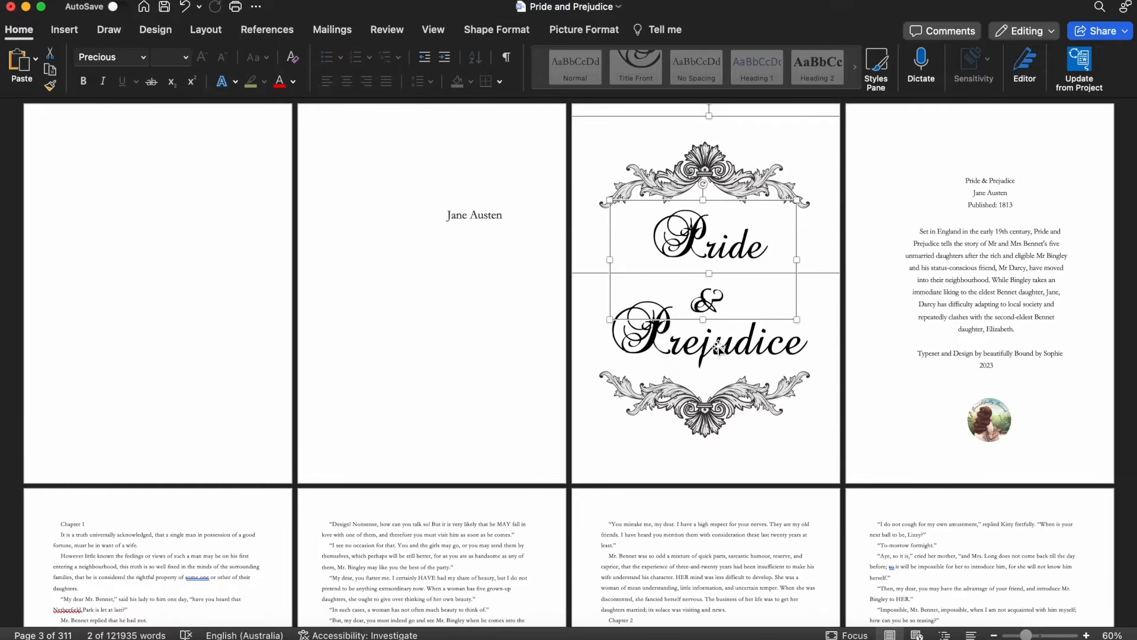
{"action": "left_click", "coordinate": [719, 347], "text": "shift"}
{"action": "left_click", "coordinate": [724, 412], "text": "shift"}
{"action": "left_click_drag", "start_coordinate": [724, 410], "coordinate": [725, 421]}
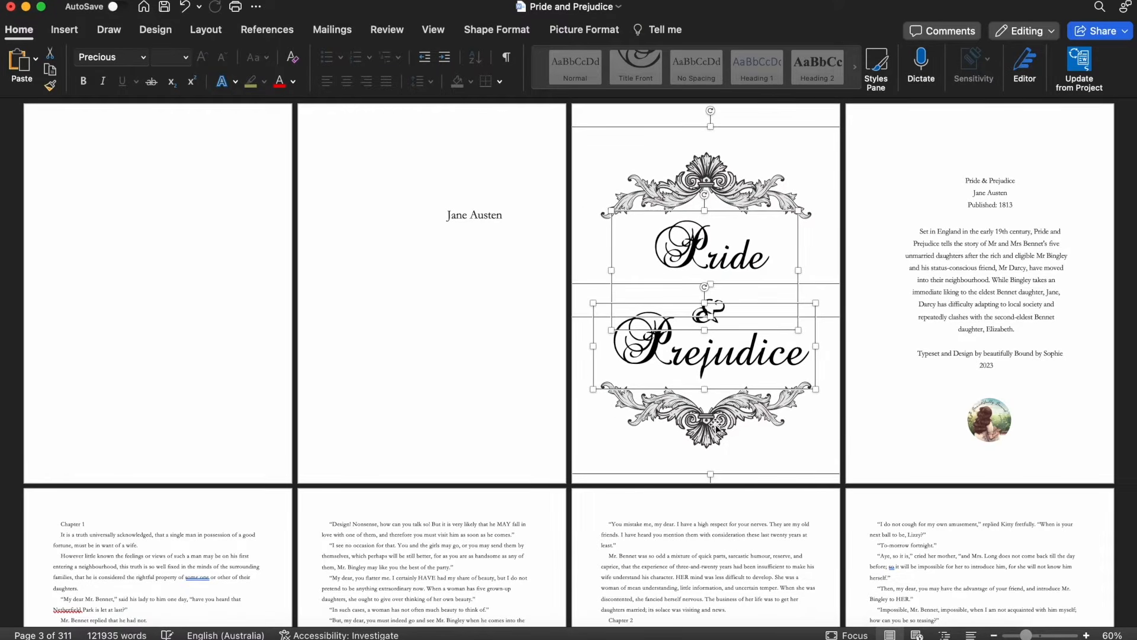
Move the Jane Austen text box back above the upper ornament on the title page and change its font to the Cochocib script.
{"action": "left_click", "coordinate": [497, 332]}
{"action": "left_click_drag", "start_coordinate": [471, 222], "coordinate": [706, 137]}
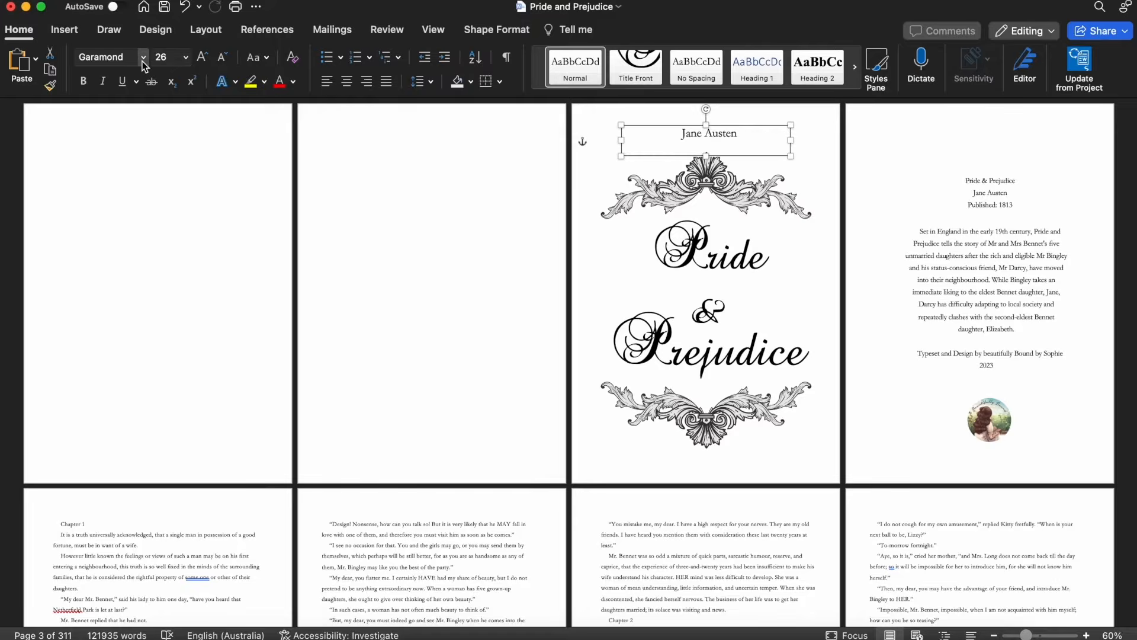
{"action": "left_click", "coordinate": [143, 57]}
{"action": "scroll", "coordinate": [231, 498], "scroll_direction": "down", "scroll_amount": 15}
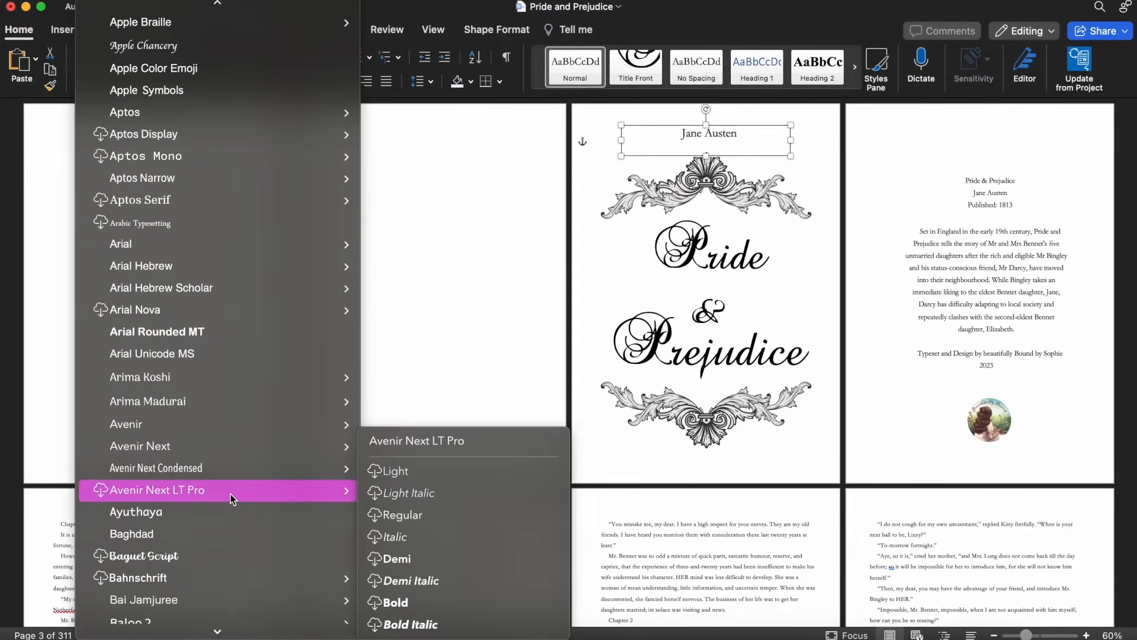
{"action": "scroll", "coordinate": [231, 498], "scroll_direction": "down", "scroll_amount": 12}
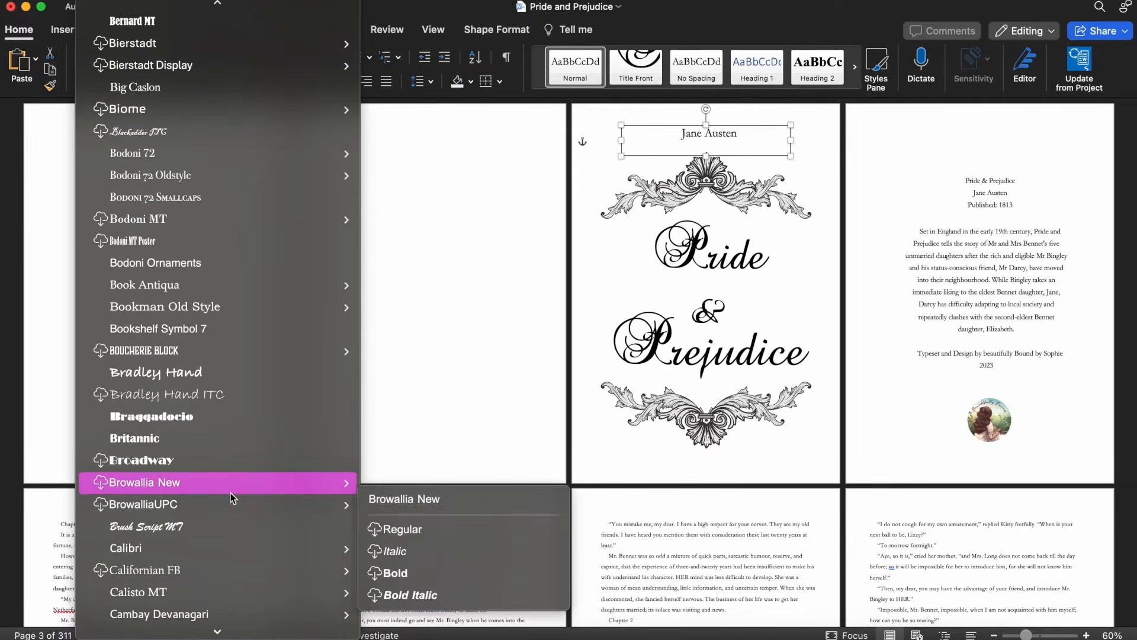
{"action": "left_click", "coordinate": [246, 407]}
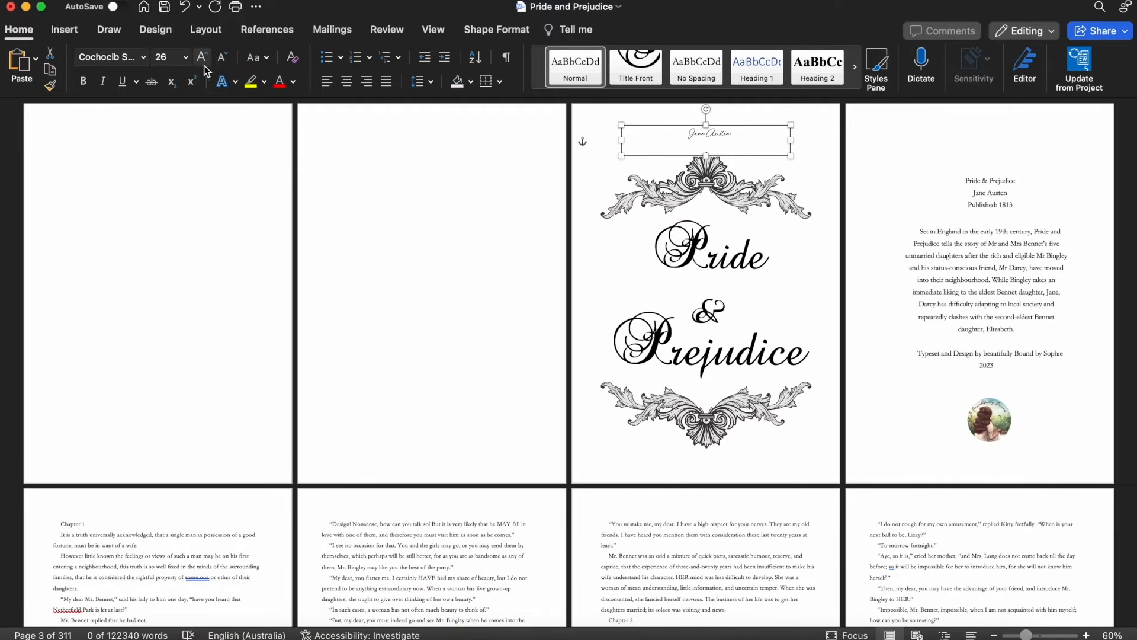
Enlarge the Jane Austen text so that it fits clearly above the upper ornament.
{"action": "left_click", "coordinate": [202, 59]}
{"action": "left_click", "coordinate": [202, 59]}
{"action": "left_click", "coordinate": [202, 59]}
{"action": "left_click", "coordinate": [202, 59]}
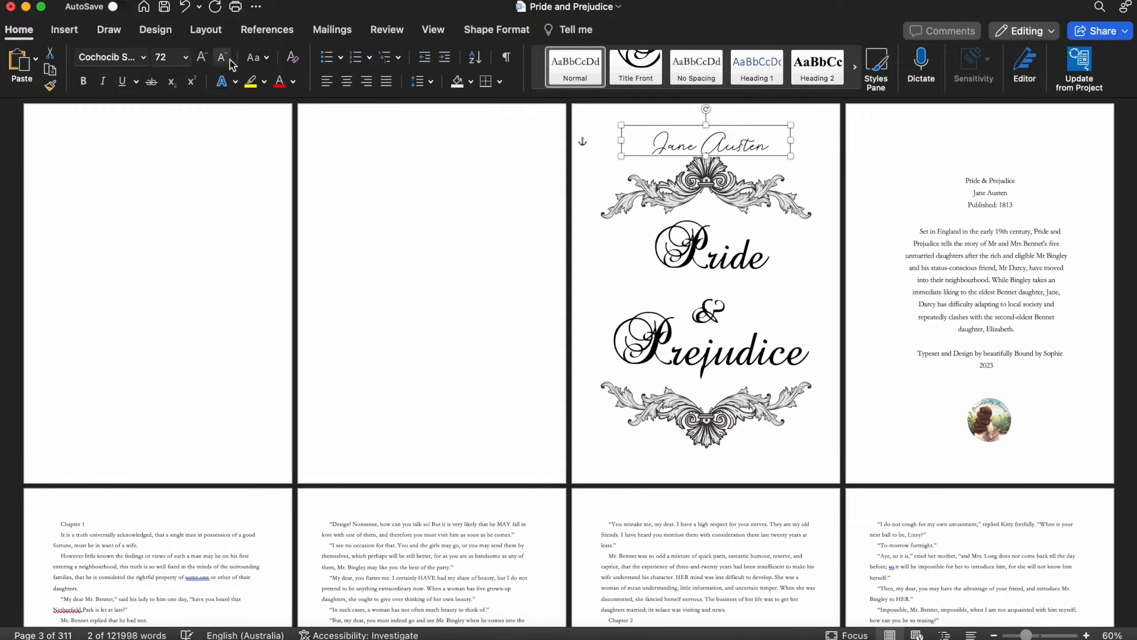
{"action": "left_click", "coordinate": [223, 61]}
{"action": "left_click", "coordinate": [223, 61]}
{"action": "left_click", "coordinate": [288, 265]}
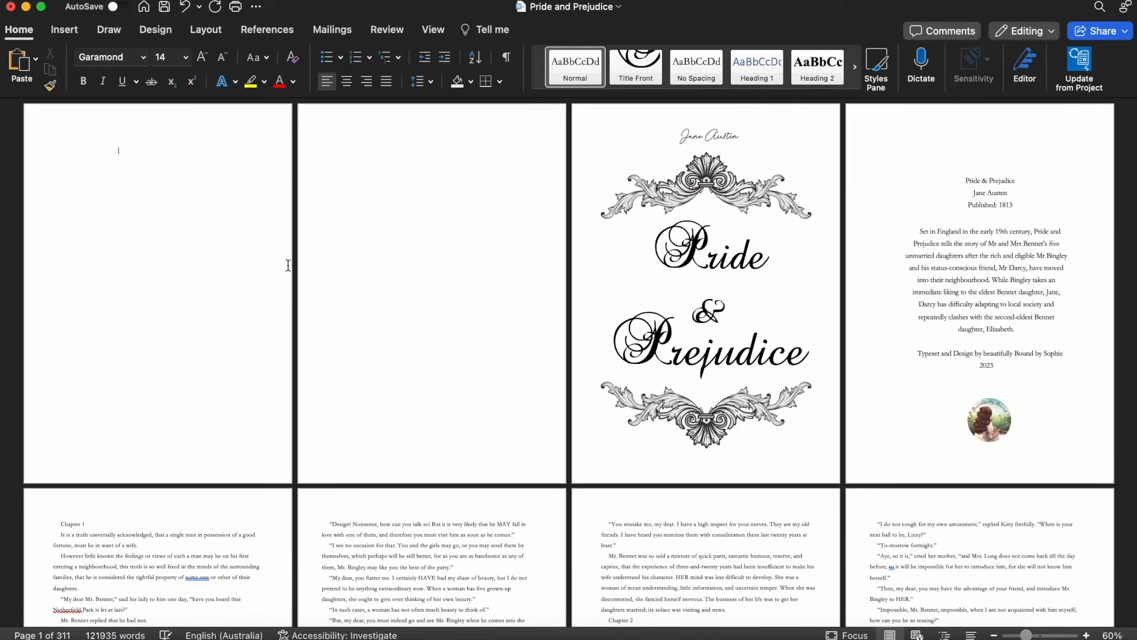
Switch to Canva and add a scrollwork corner ornament from the antique frame graphics to the page.
{"action": "left_click", "coordinate": [794, 204]}
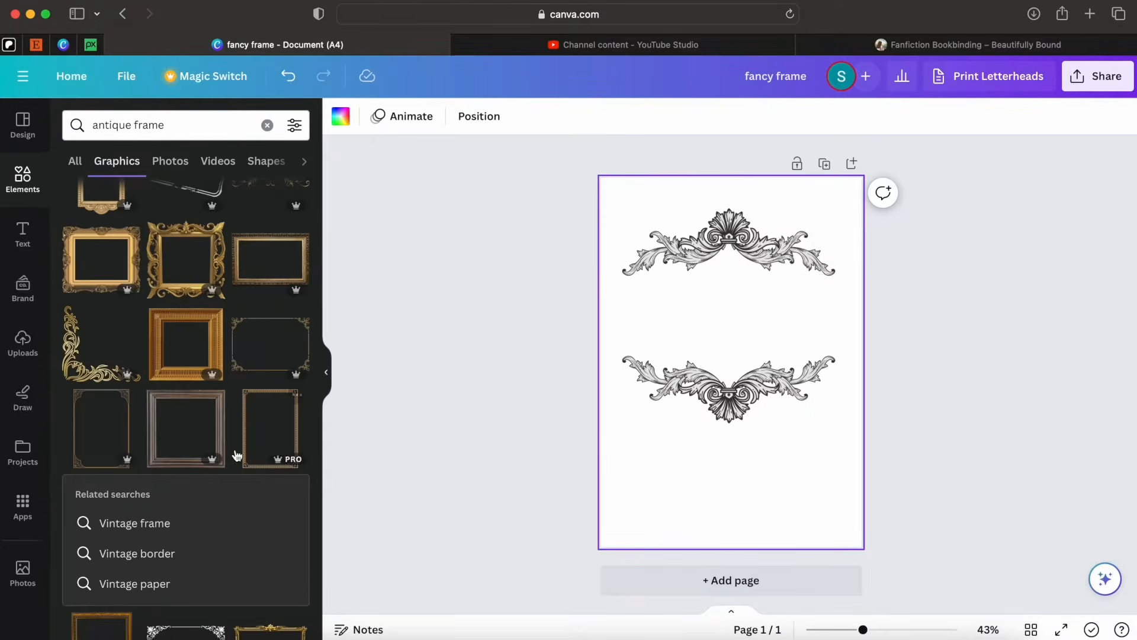
{"action": "scroll", "coordinate": [237, 455], "scroll_direction": "down", "scroll_amount": 1}
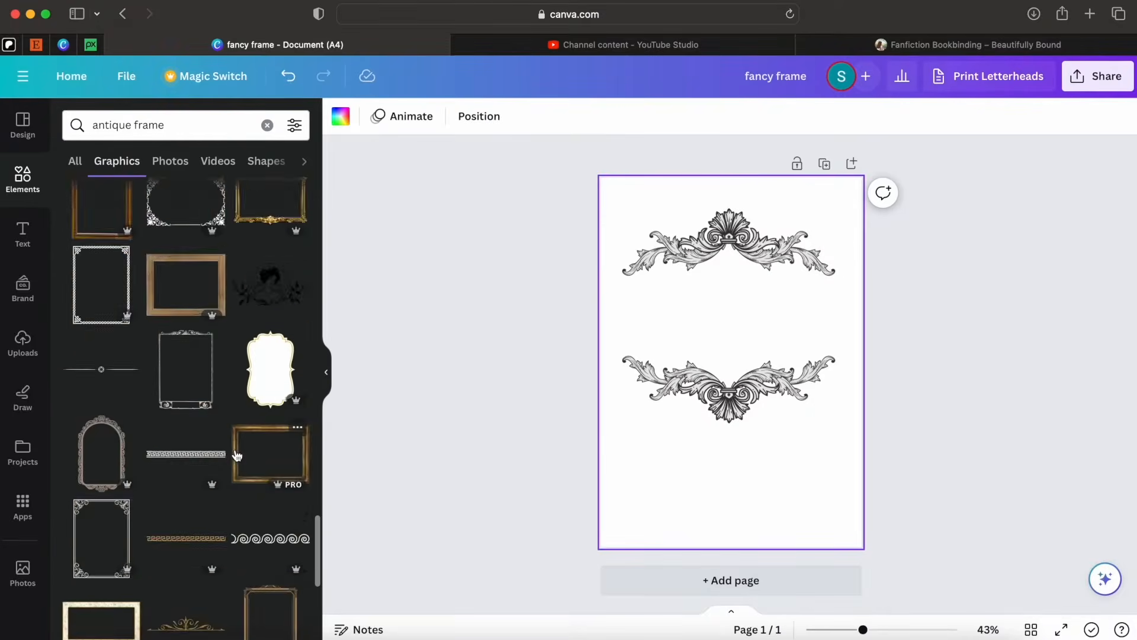
{"action": "scroll", "coordinate": [237, 455], "scroll_direction": "down", "scroll_amount": 3}
{"action": "left_click", "coordinate": [198, 422]}
Delete the ornament pair and the added scrollwork corner so that the A4 page is blank.
{"action": "left_click", "coordinate": [802, 379]}
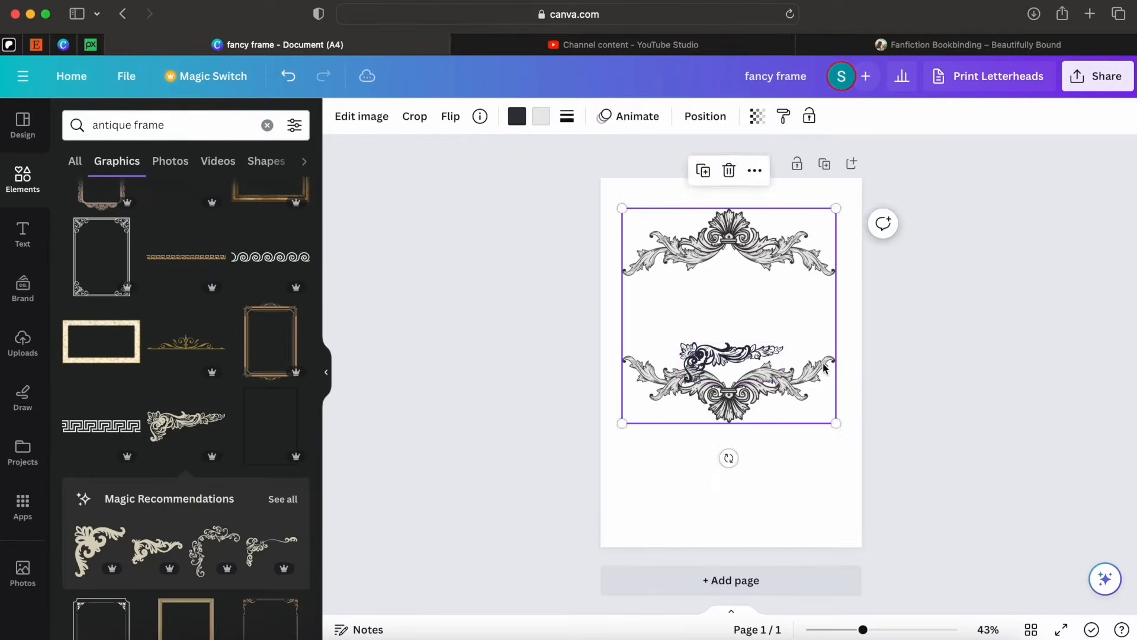
{"action": "key", "text": "Delete"}
{"action": "left_click", "coordinate": [764, 355]}
{"action": "left_click_drag", "start_coordinate": [783, 382], "coordinate": [863, 414]}
{"action": "key", "text": "Delete"}
Browse further antique frame graphics and show all recommendations related to one of the frames.
{"action": "scroll", "coordinate": [220, 456], "scroll_direction": "down", "scroll_amount": 5}
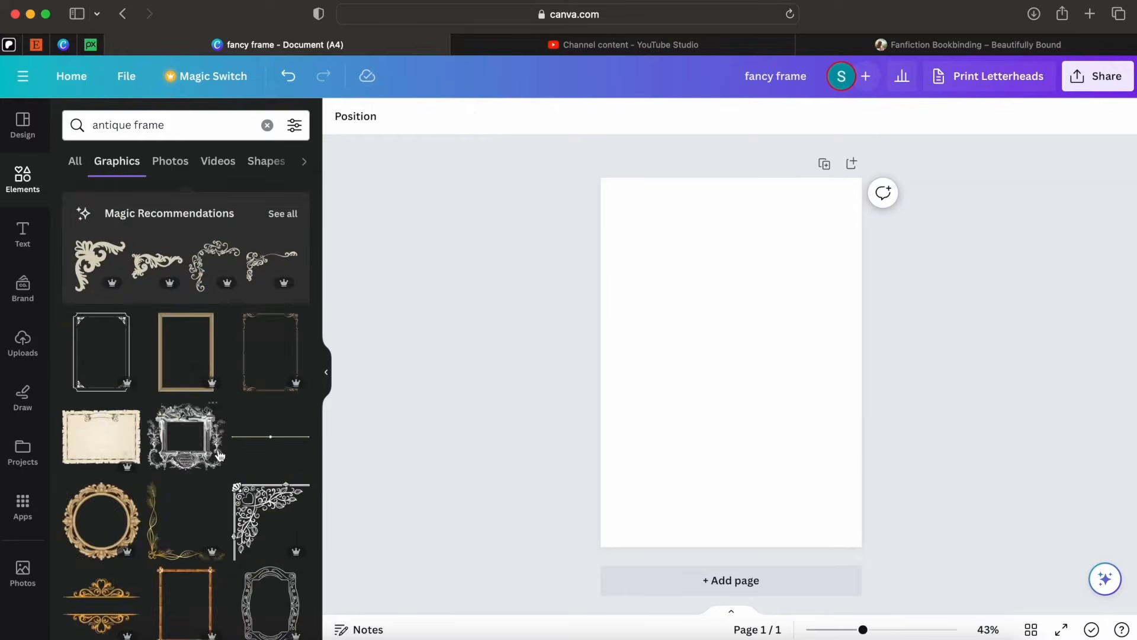
{"action": "scroll", "coordinate": [220, 455], "scroll_direction": "down", "scroll_amount": 10}
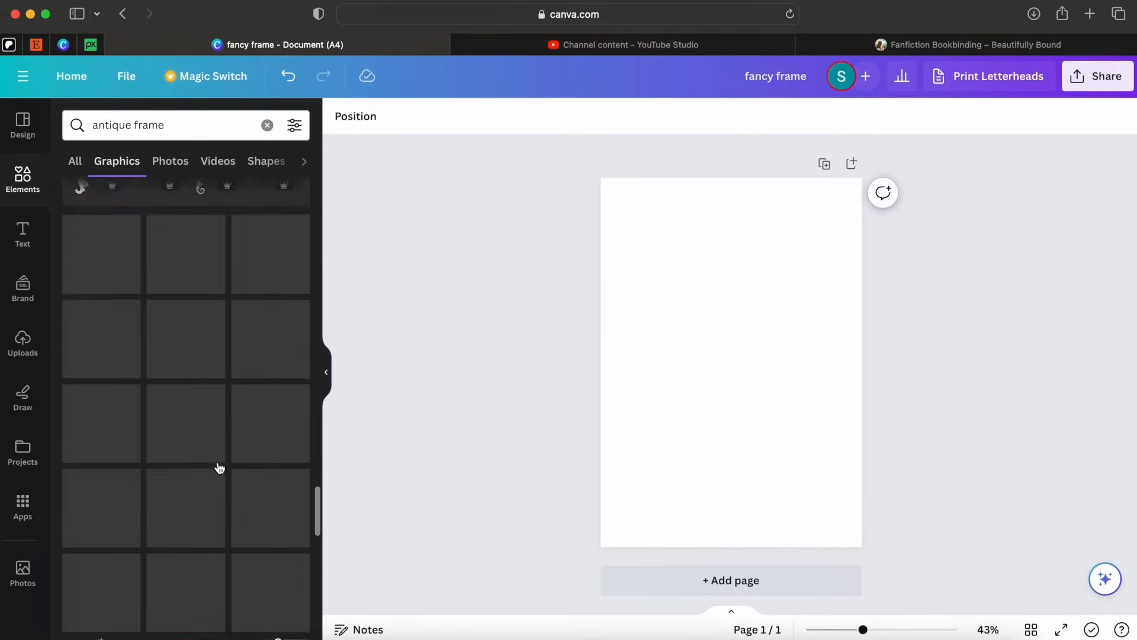
{"action": "scroll", "coordinate": [220, 468], "scroll_direction": "down", "scroll_amount": 3}
{"action": "left_click", "coordinate": [213, 241]}
{"action": "left_click", "coordinate": [304, 473]}
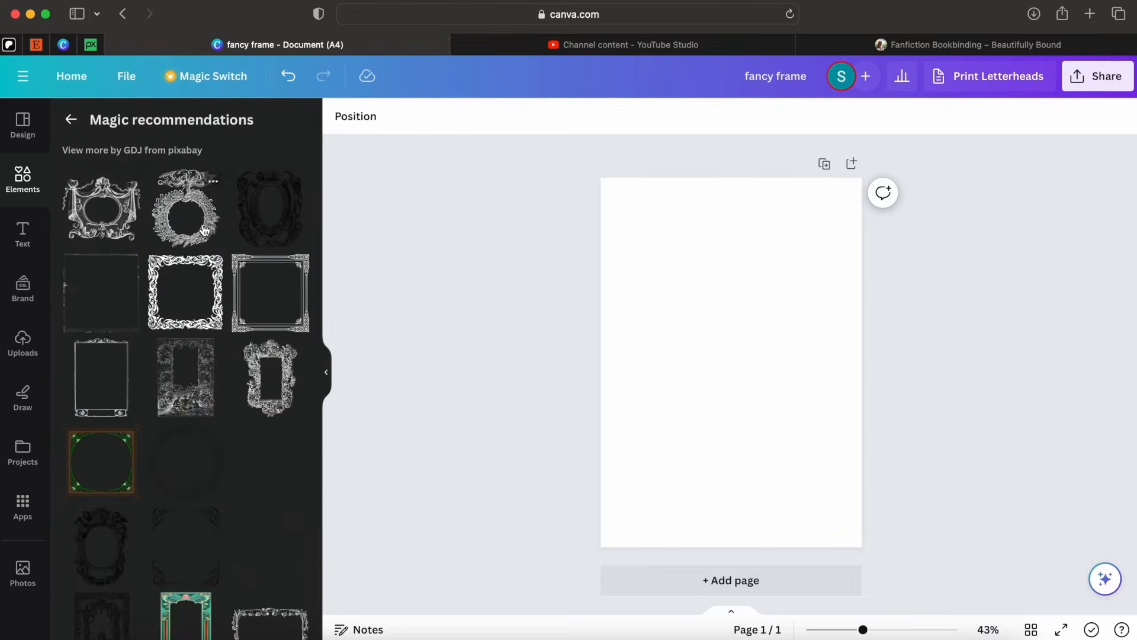
Browse the recommended frames, add the draped cartouche frame with the oval opening, and enlarge it across the page's upper half.
{"action": "scroll", "coordinate": [203, 231], "scroll_direction": "down", "scroll_amount": 10}
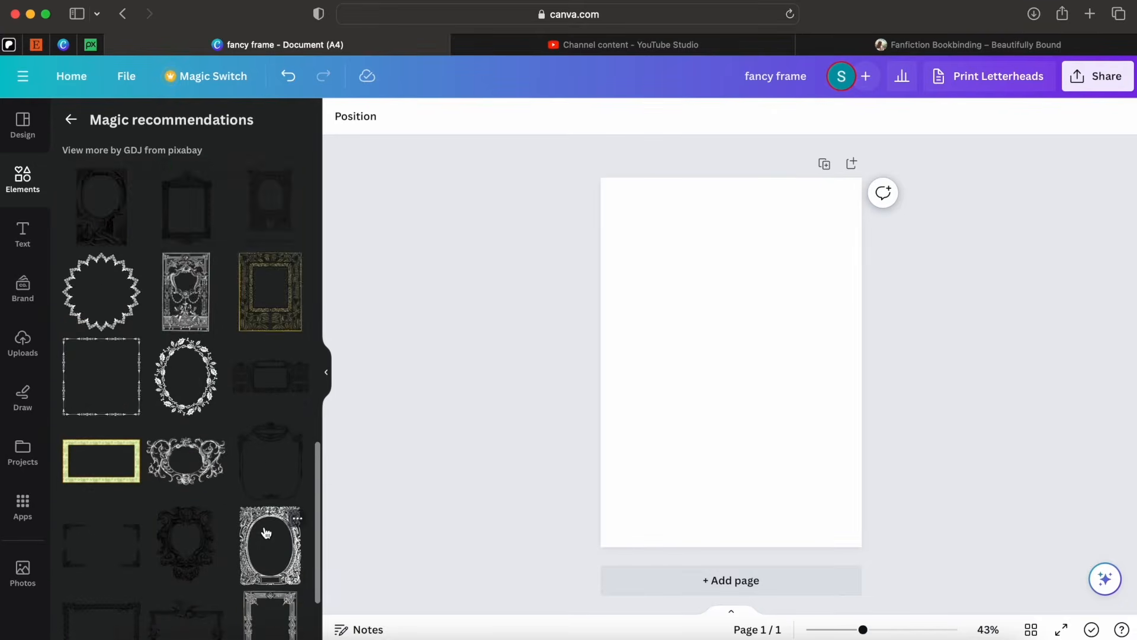
{"action": "scroll", "coordinate": [266, 533], "scroll_direction": "up", "scroll_amount": 12}
{"action": "left_click", "coordinate": [214, 182]}
{"action": "left_click", "coordinate": [285, 405]}
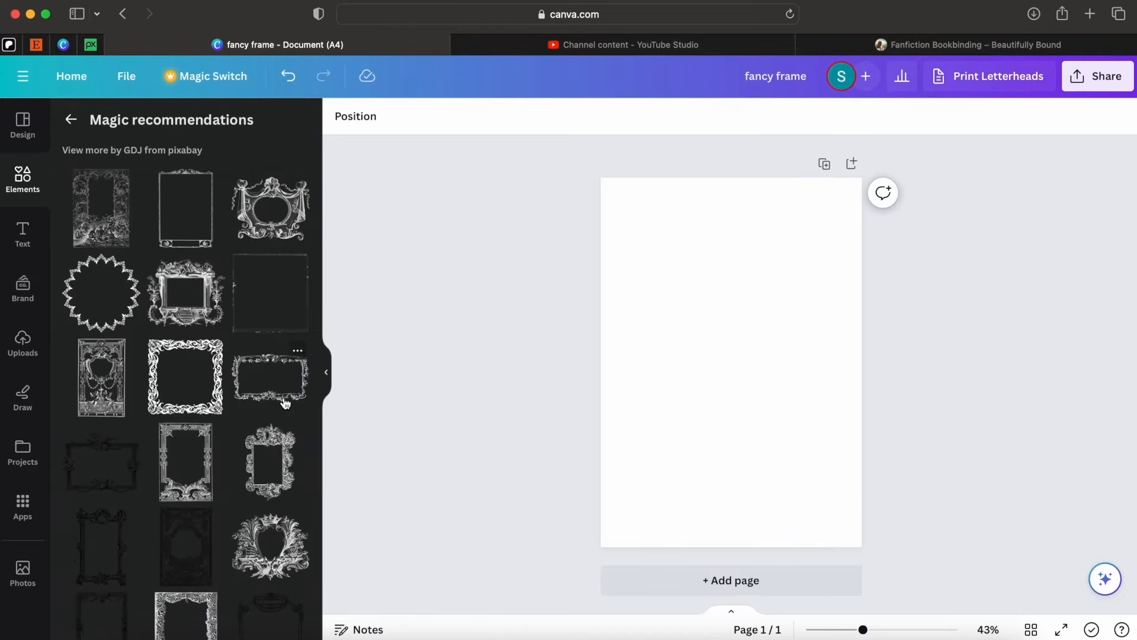
{"action": "left_click", "coordinate": [300, 227]}
{"action": "left_click_drag", "start_coordinate": [731, 361], "coordinate": [680, 261]}
{"action": "left_click_drag", "start_coordinate": [734, 308], "coordinate": [847, 397]}
Download the frame design as a PNG with a transparent background at an increased size.
{"action": "left_click", "coordinate": [1098, 76]}
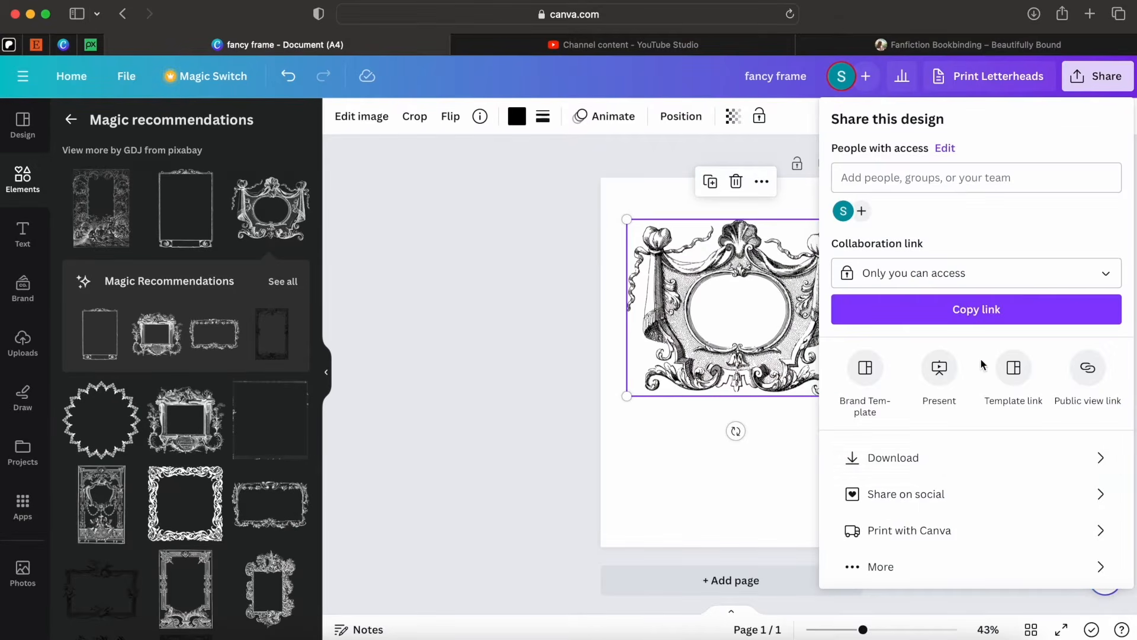
{"action": "left_click", "coordinate": [946, 460]}
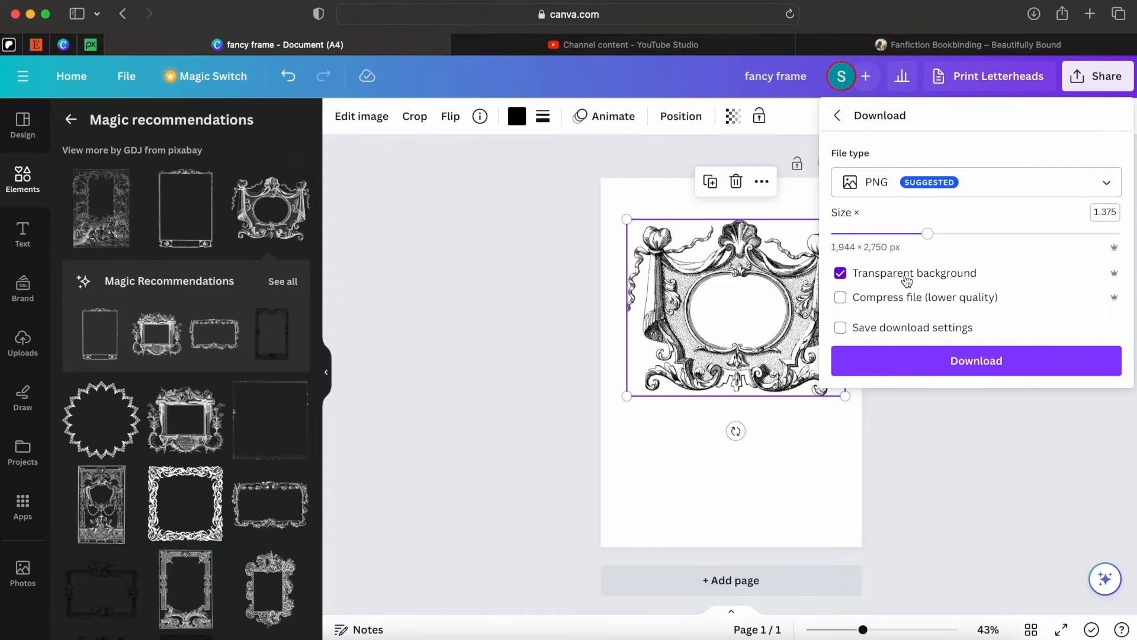
{"action": "left_click_drag", "start_coordinate": [928, 233], "coordinate": [968, 236]}
{"action": "left_click", "coordinate": [982, 362]}
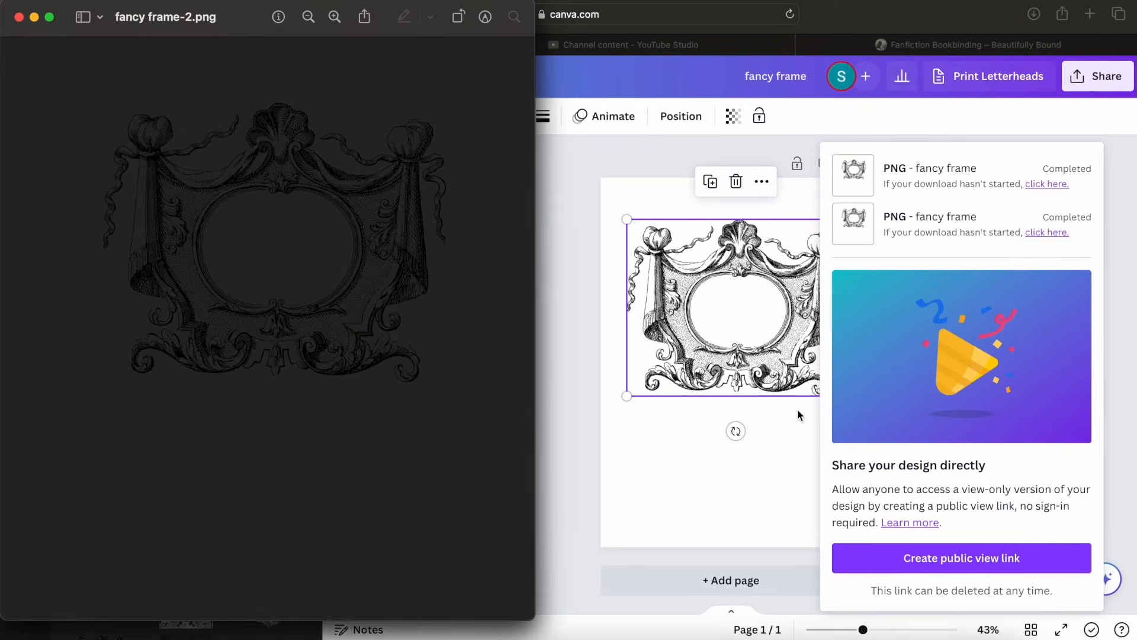
Switch to the Pride and Prejudice document in Word and add about 15 blank lines above the Chapter 1 heading.
{"action": "left_click", "coordinate": [441, 635]}
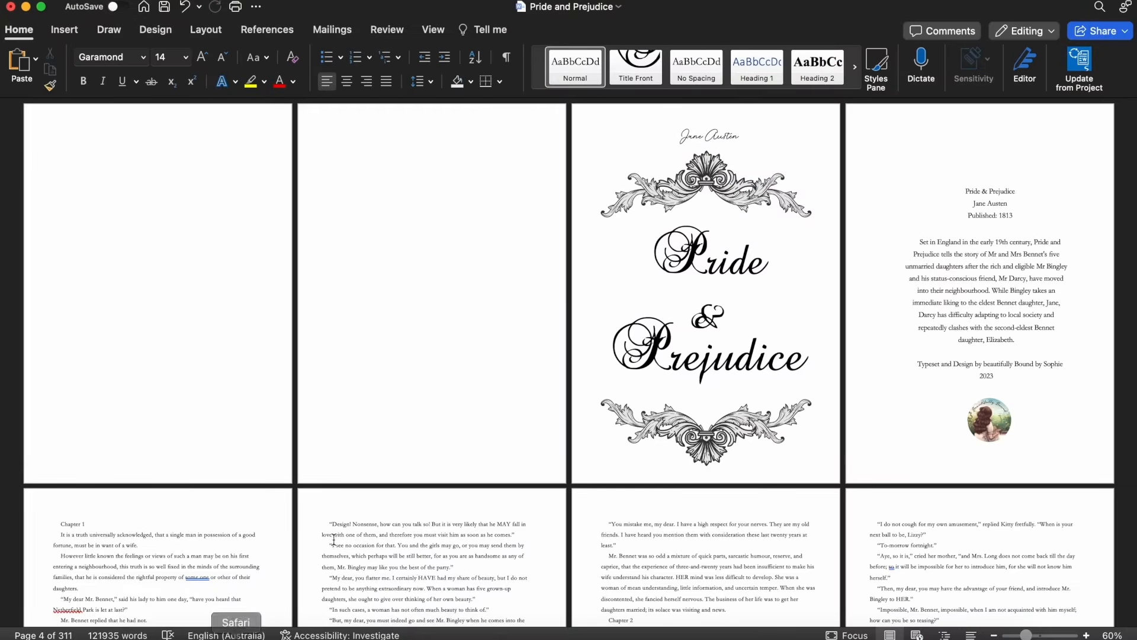
{"action": "scroll", "coordinate": [11, 374], "scroll_direction": "down", "scroll_amount": 5}
{"action": "left_click", "coordinate": [58, 336]}
{"action": "key", "text": "Return"}
{"action": "key", "text": "Return"}
{"action": "key", "text": "Return"}
{"action": "key", "text": "Return"}
{"action": "key", "text": "Return"}
{"action": "key", "text": "Return"}
{"action": "key", "text": "Return"}
{"action": "key", "text": "Return"}
{"action": "key", "text": "Return"}
{"action": "key", "text": "Return"}
{"action": "key", "text": "Return"}
{"action": "key", "text": "Return"}
{"action": "key", "text": "Return"}
{"action": "key", "text": "Return"}
{"action": "key", "text": "Return"}
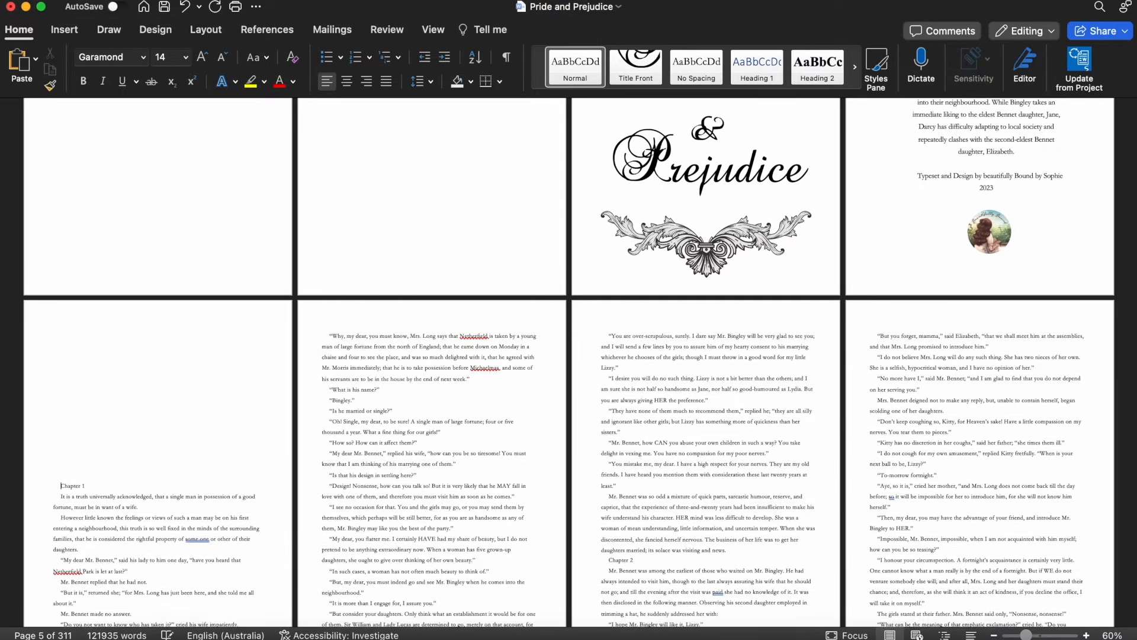
Insert the downloaded cartouche frame above the Chapter 1 heading and set its text wrapping to Behind Text.
{"action": "scroll", "coordinate": [140, 386], "scroll_direction": "down", "scroll_amount": 5}
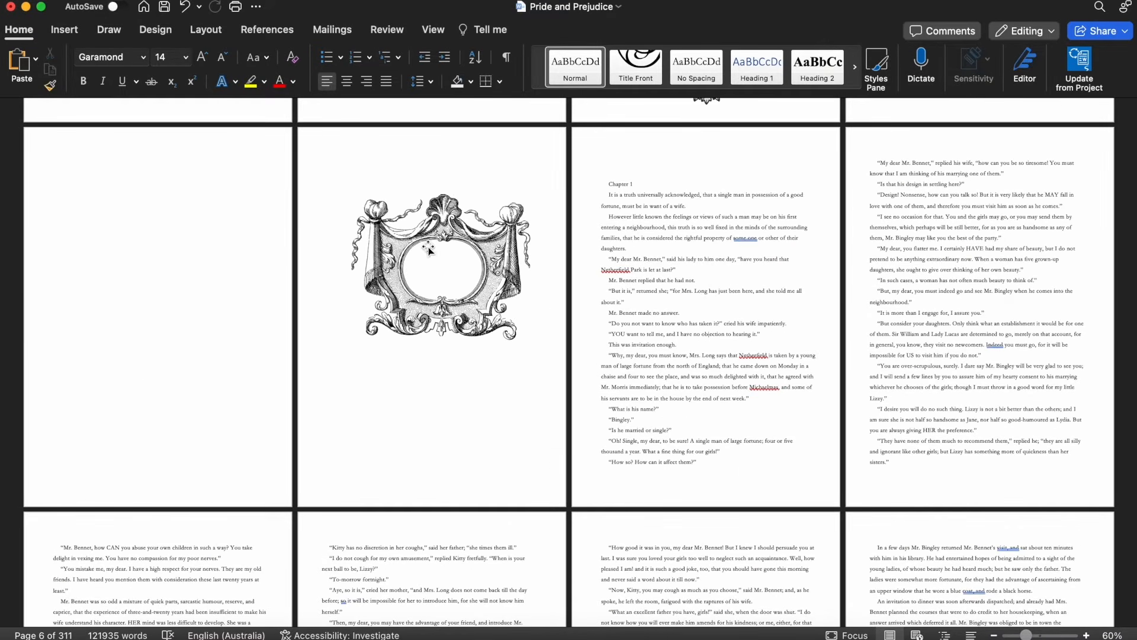
{"action": "left_click", "coordinate": [428, 249]}
{"action": "left_click", "coordinate": [486, 34]}
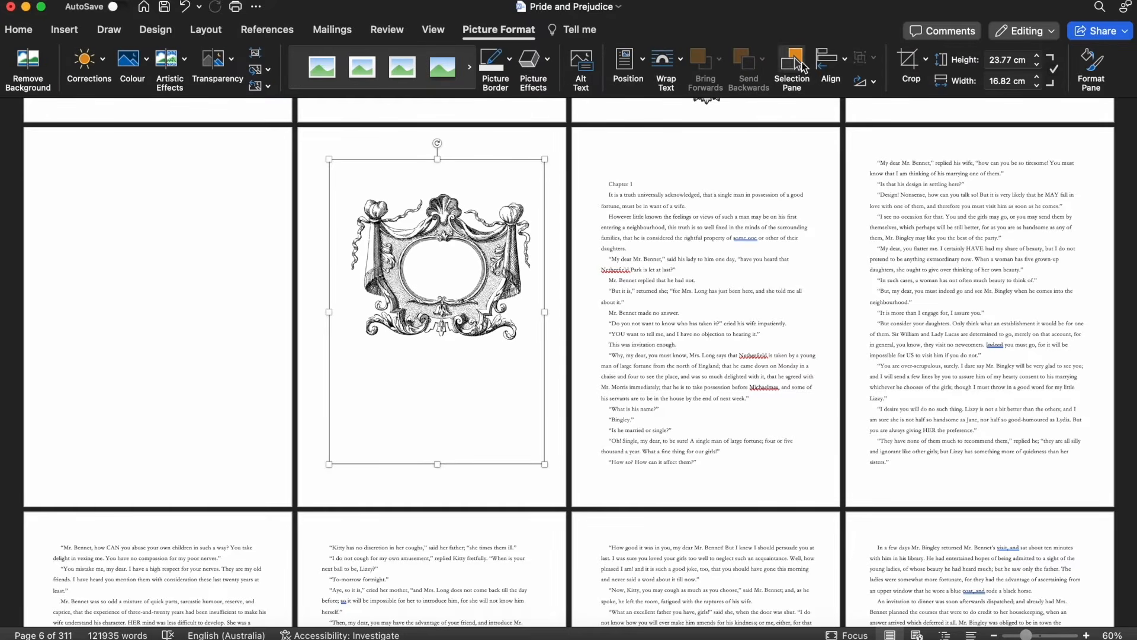
{"action": "left_click", "coordinate": [664, 62]}
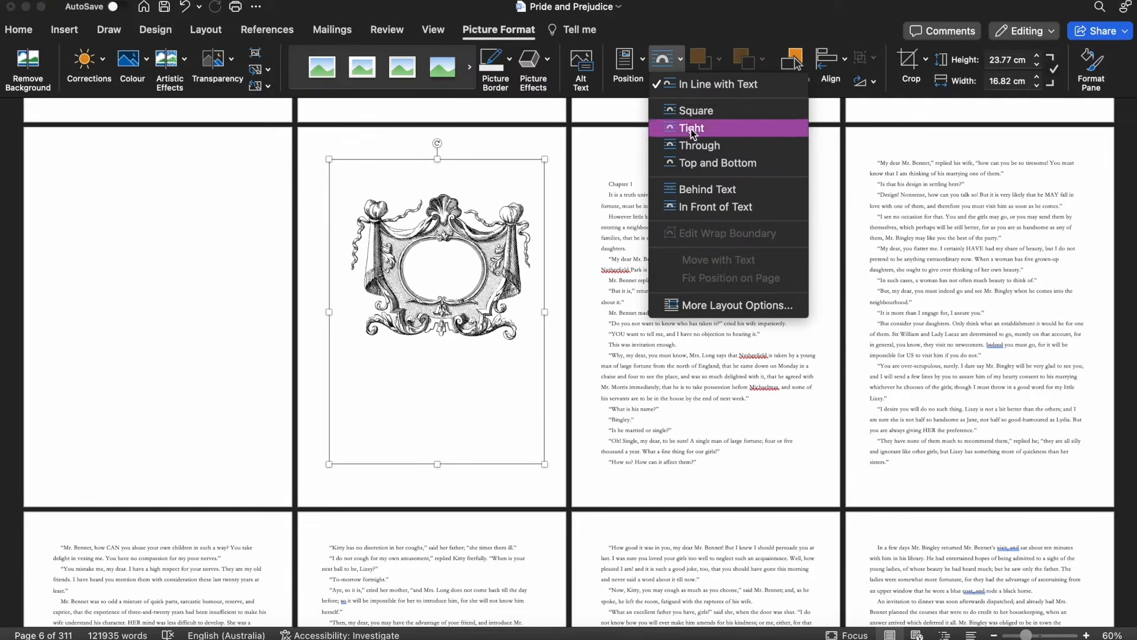
{"action": "left_click", "coordinate": [694, 187]}
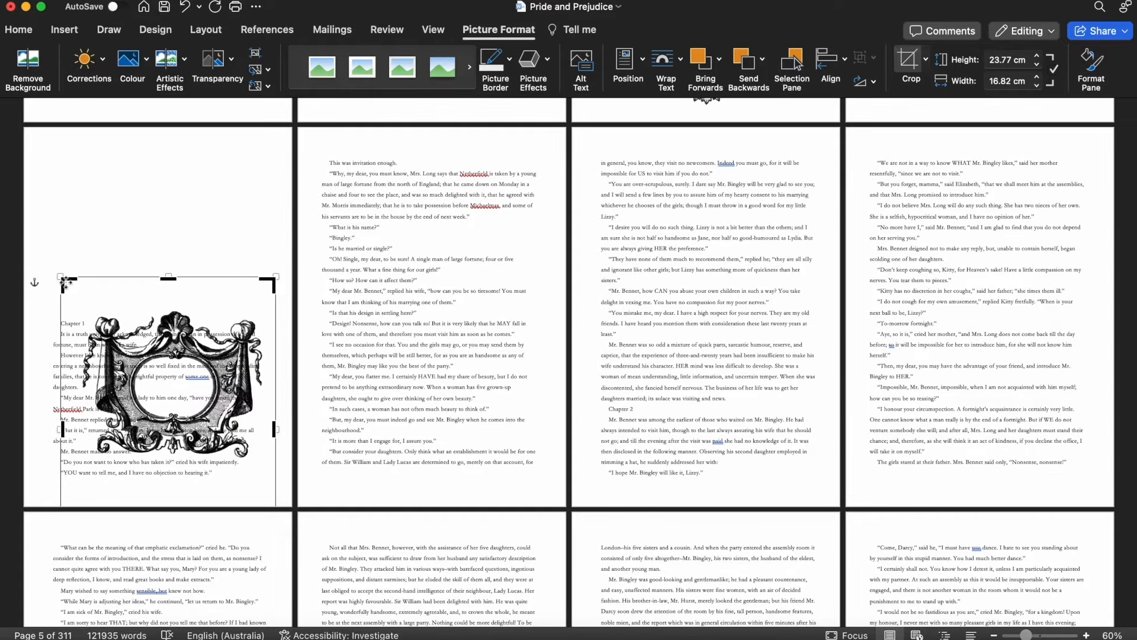
Crop the empty margins off the frame image's top and sides and move it above the Chapter 1 heading.
{"action": "left_click_drag", "start_coordinate": [67, 285], "coordinate": [76, 305]}
{"action": "left_click_drag", "start_coordinate": [271, 307], "coordinate": [268, 308]}
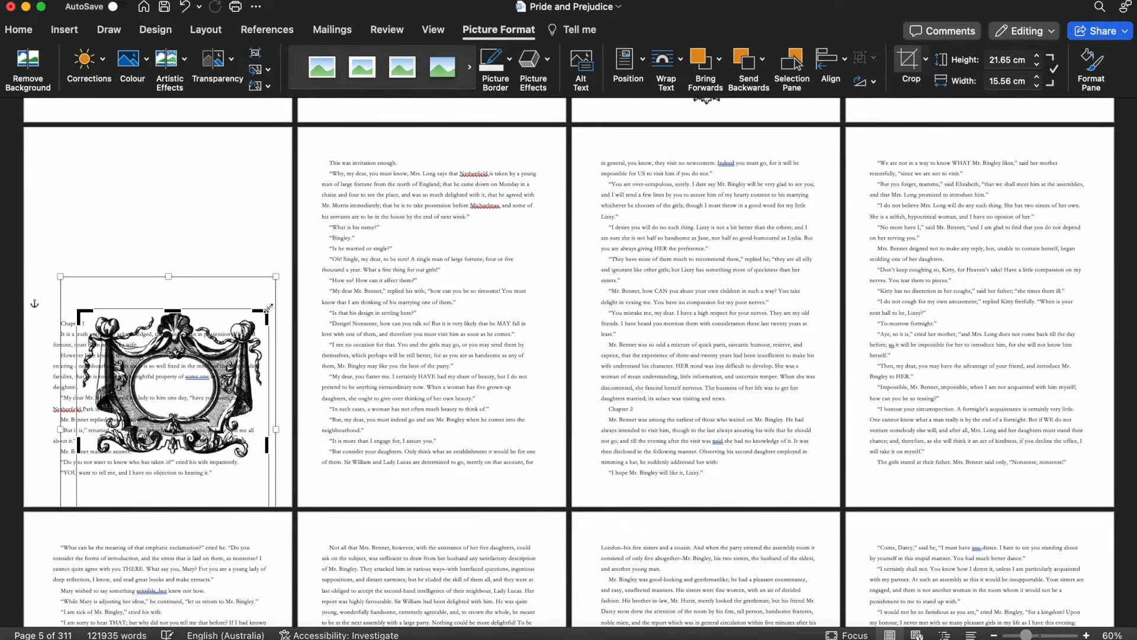
{"action": "key", "text": "Escape"}
{"action": "left_click_drag", "start_coordinate": [221, 374], "coordinate": [228, 165]}
Crop the empty lower part of the frame image so that it is about 12.76 cm high.
{"action": "left_click", "coordinate": [233, 317]}
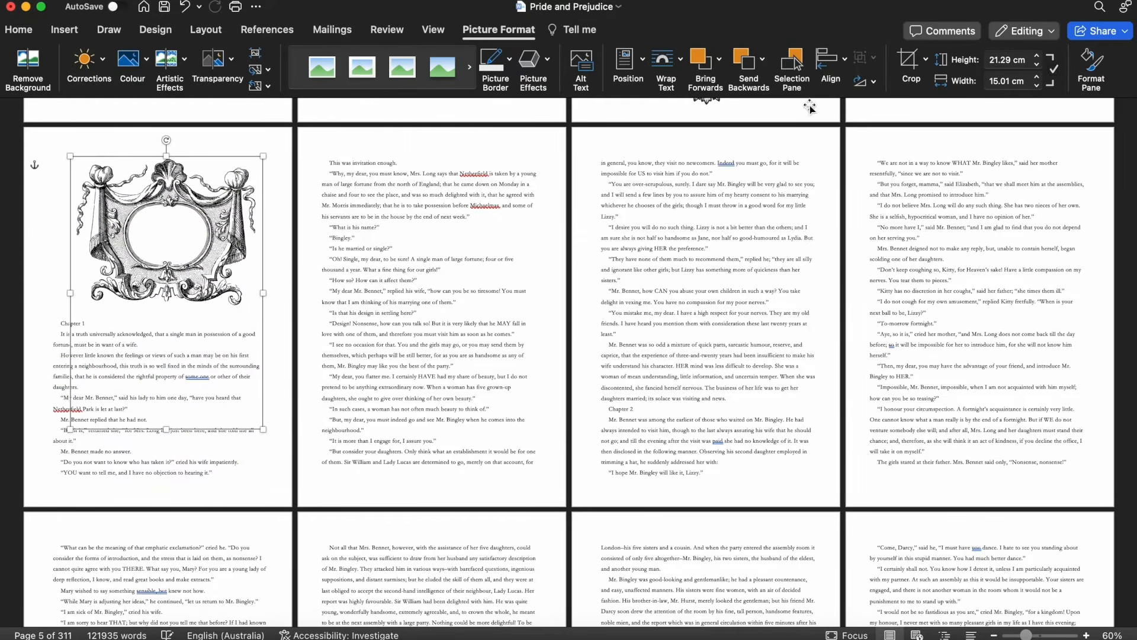
{"action": "left_click", "coordinate": [911, 59]}
{"action": "left_click_drag", "start_coordinate": [169, 426], "coordinate": [172, 320]}
{"action": "key", "text": "Return"}
Reposition the cropped frame above the Chapter 1 heading and align it to the horizontal centre of the margins.
{"action": "left_click_drag", "start_coordinate": [170, 245], "coordinate": [161, 233]}
{"action": "left_click", "coordinate": [831, 59]}
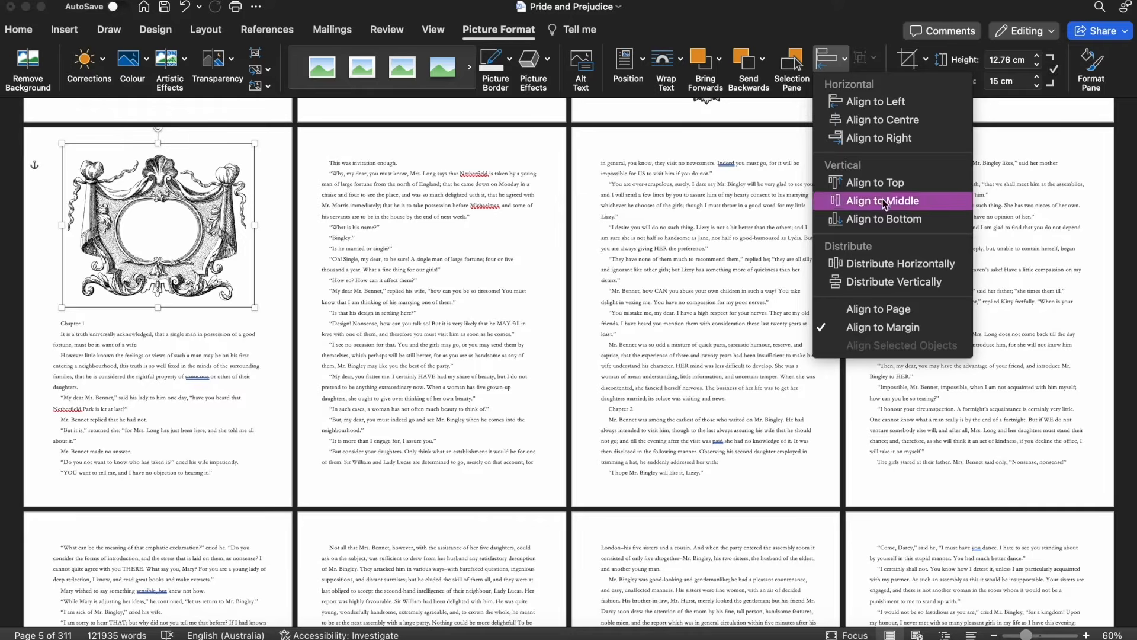
{"action": "left_click", "coordinate": [893, 123]}
{"action": "left_click", "coordinate": [345, 238]}
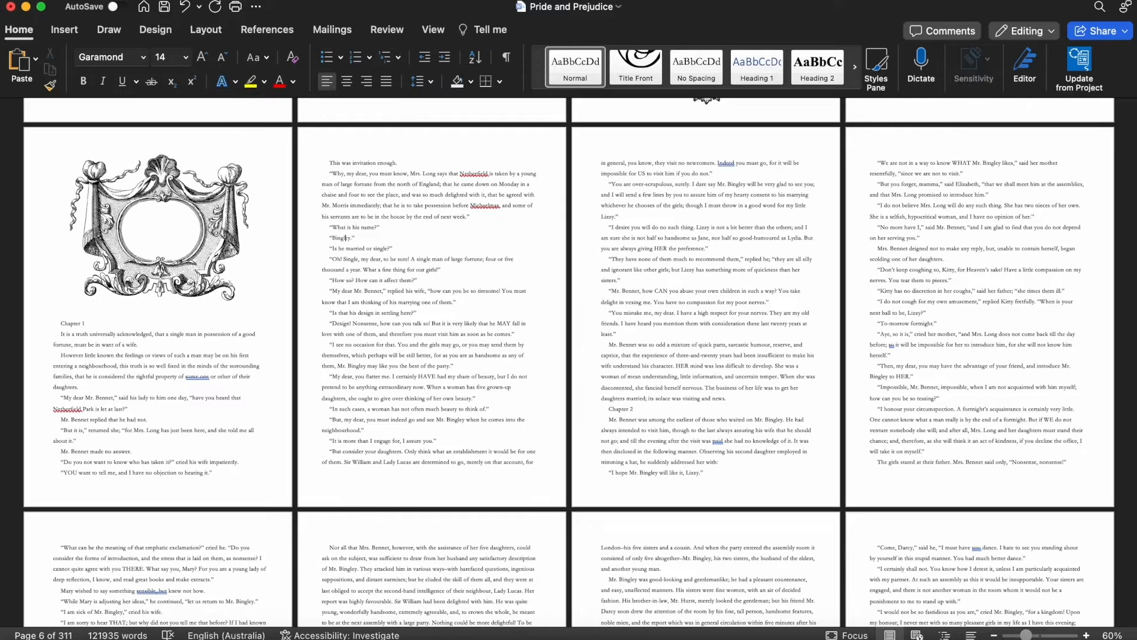
Search all commands in the keyboard customisation for "cent" and remove the shortcut assigned to AlignCenterVertical.
{"action": "left_click", "coordinate": [280, 0]}
{"action": "left_click", "coordinate": [378, 391]}
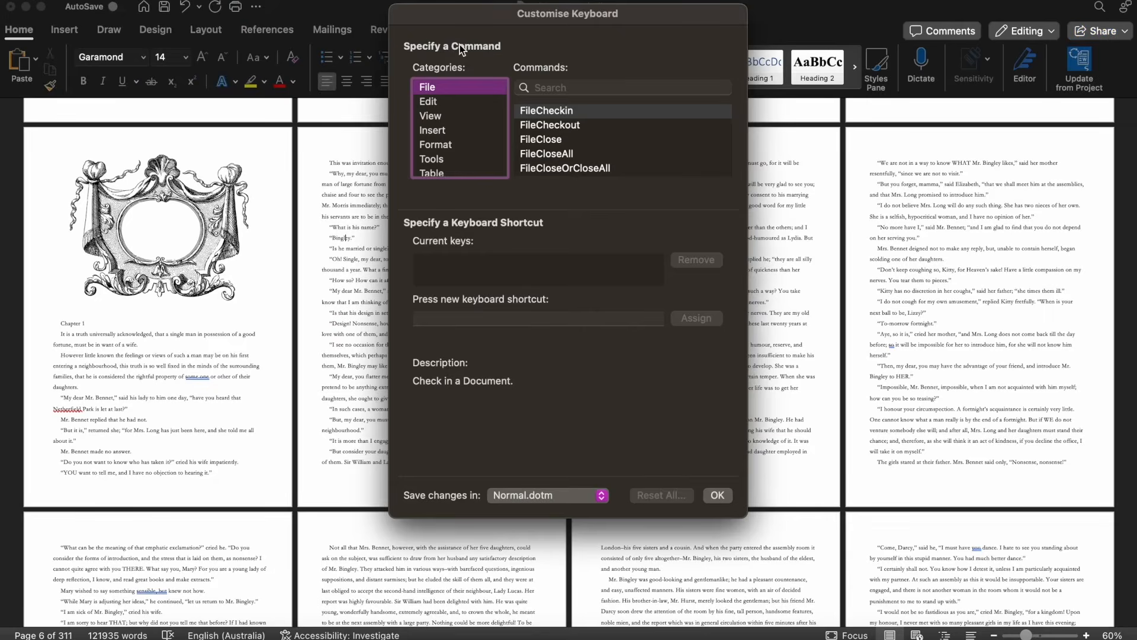
{"action": "key", "text": "Tab"}
{"action": "type", "text": "cent"}
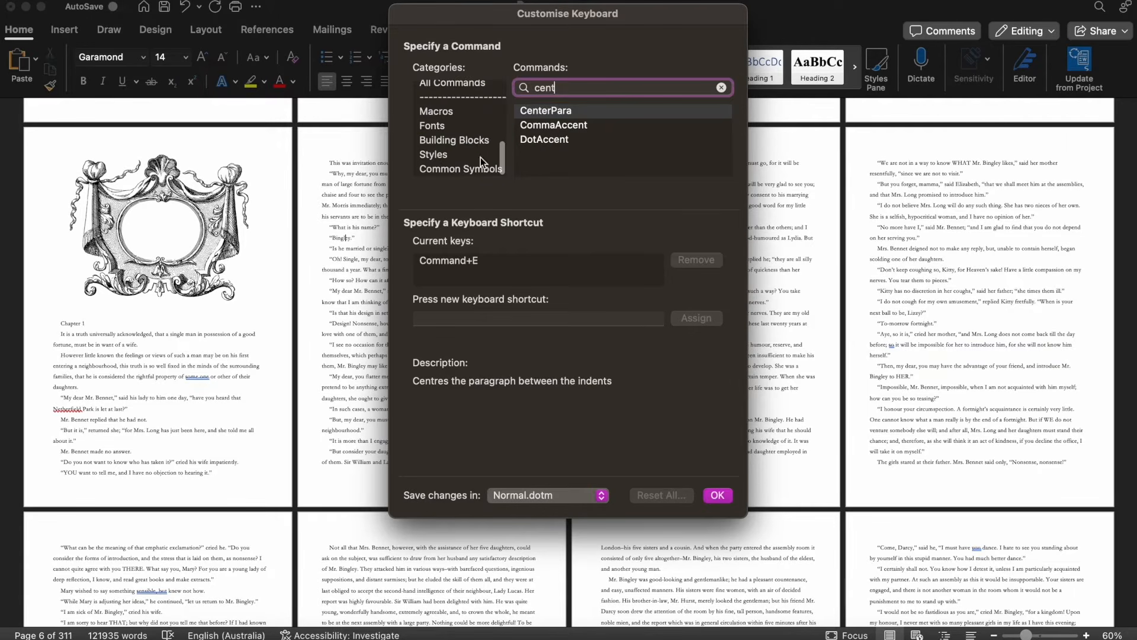
{"action": "left_click", "coordinate": [485, 83]}
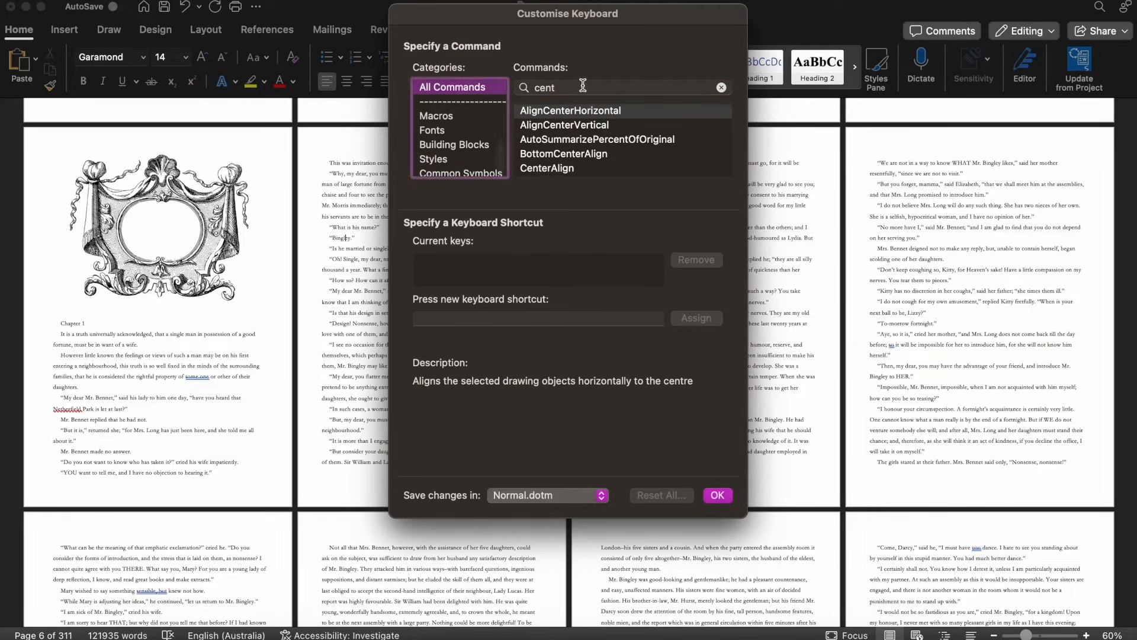
{"action": "left_click", "coordinate": [584, 124]}
{"action": "left_click", "coordinate": [601, 259]}
{"action": "left_click", "coordinate": [696, 259]}
Assign Command+2 as the keyboard shortcut for the AlignCenterHorizontal command and save the customisation.
{"action": "left_click", "coordinate": [650, 110]}
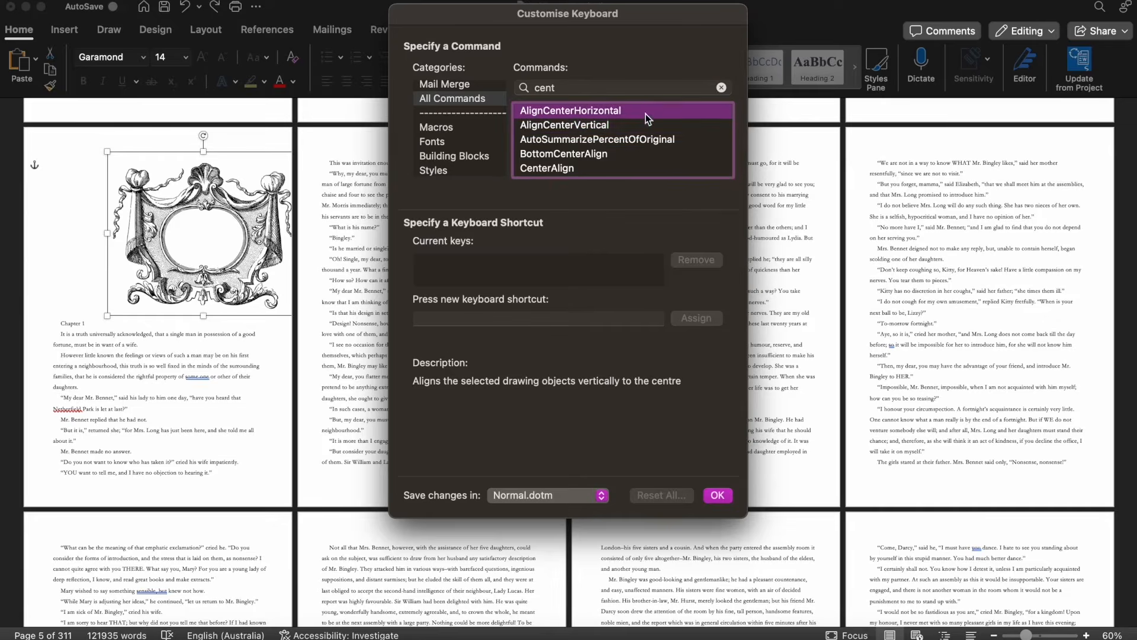
{"action": "left_click", "coordinate": [602, 265]}
{"action": "left_click", "coordinate": [568, 319]}
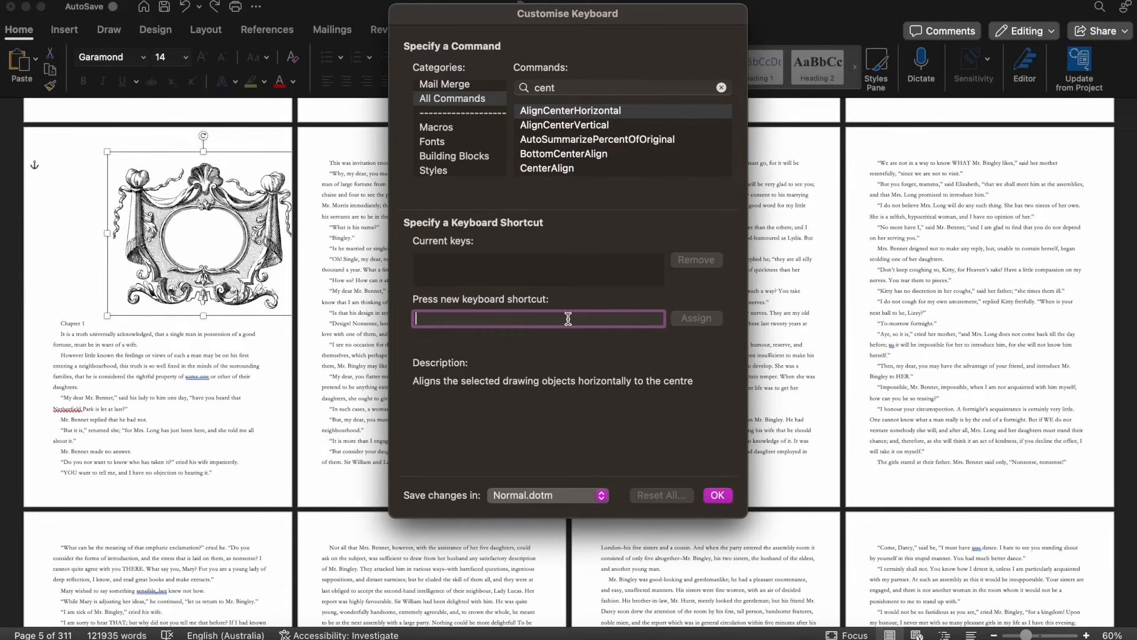
{"action": "key", "text": "super+2"}
{"action": "left_click", "coordinate": [697, 319]}
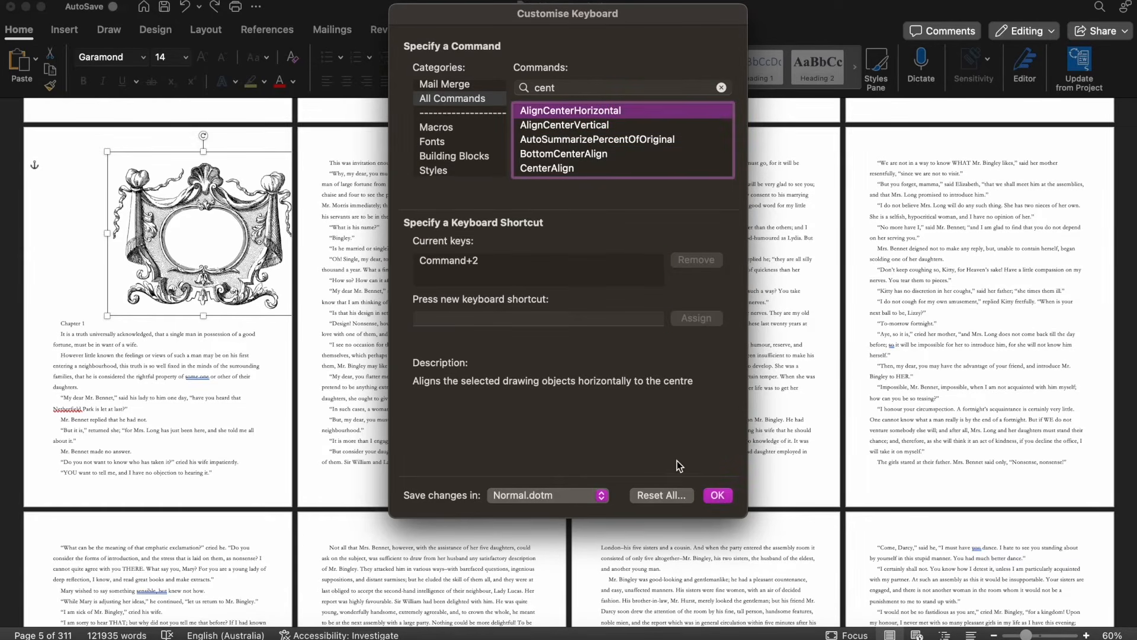
{"action": "left_click", "coordinate": [718, 494]}
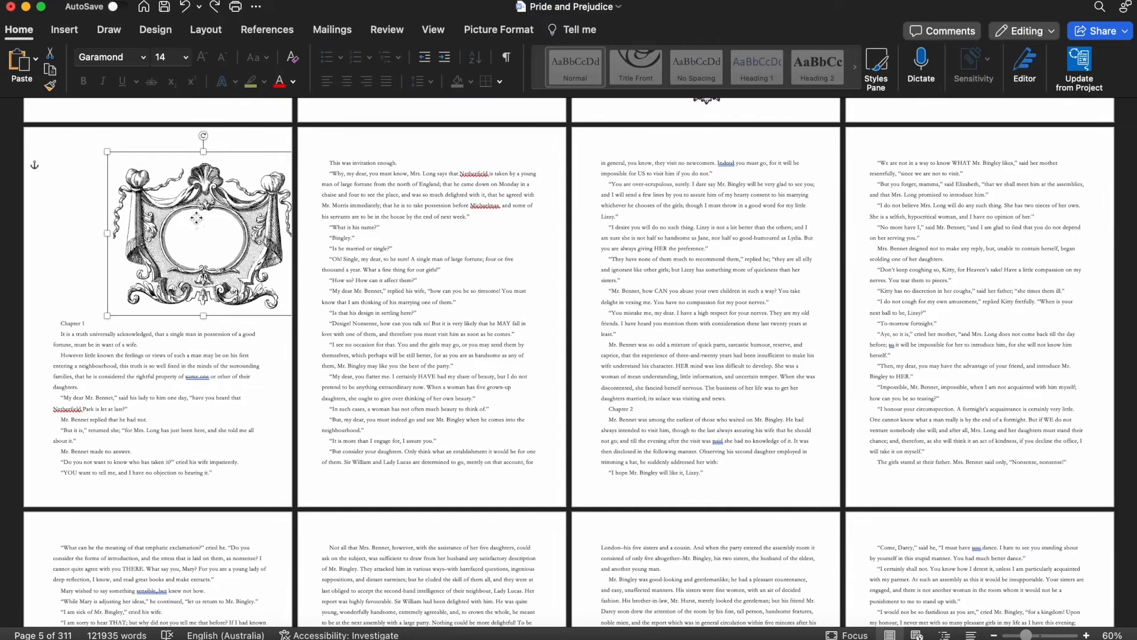
Centre the chapter frame horizontally with the newly assigned alignment shortcut.
{"action": "key", "text": "super+2"}
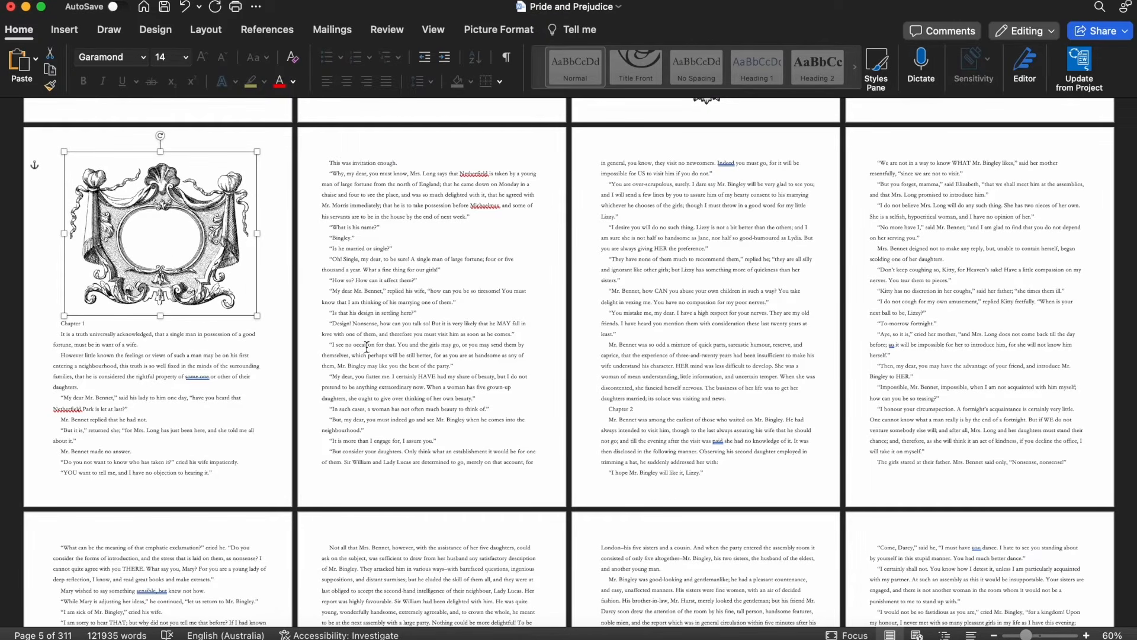
{"action": "left_click", "coordinate": [199, 333]}
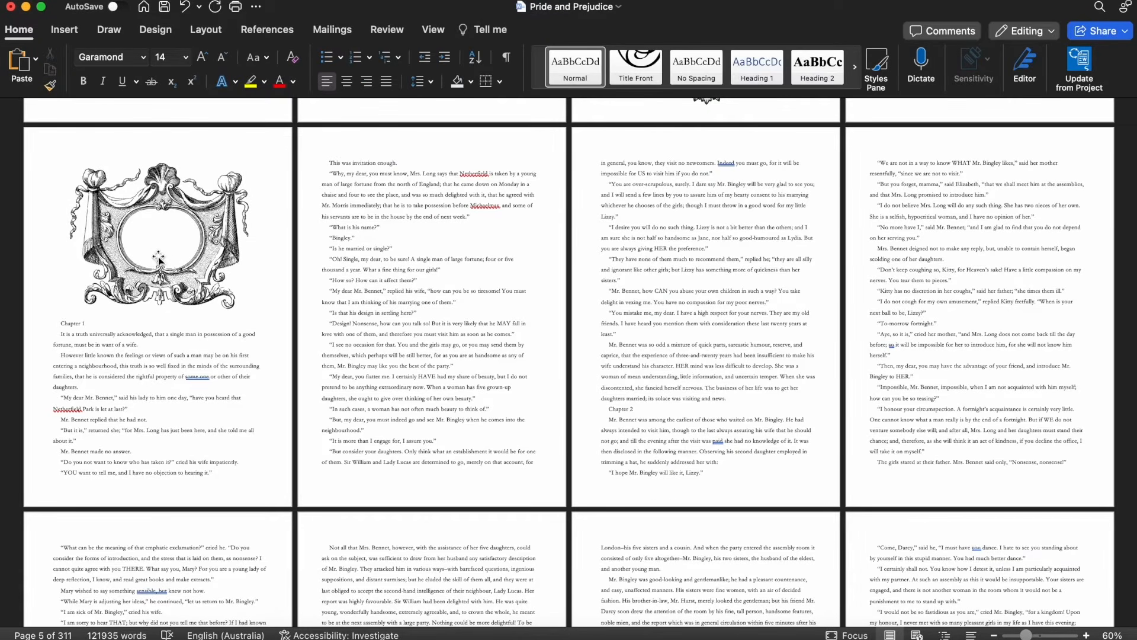
{"action": "scroll", "coordinate": [267, 302], "scroll_direction": "up", "scroll_amount": 10}
{"action": "left_click", "coordinate": [741, 142]}
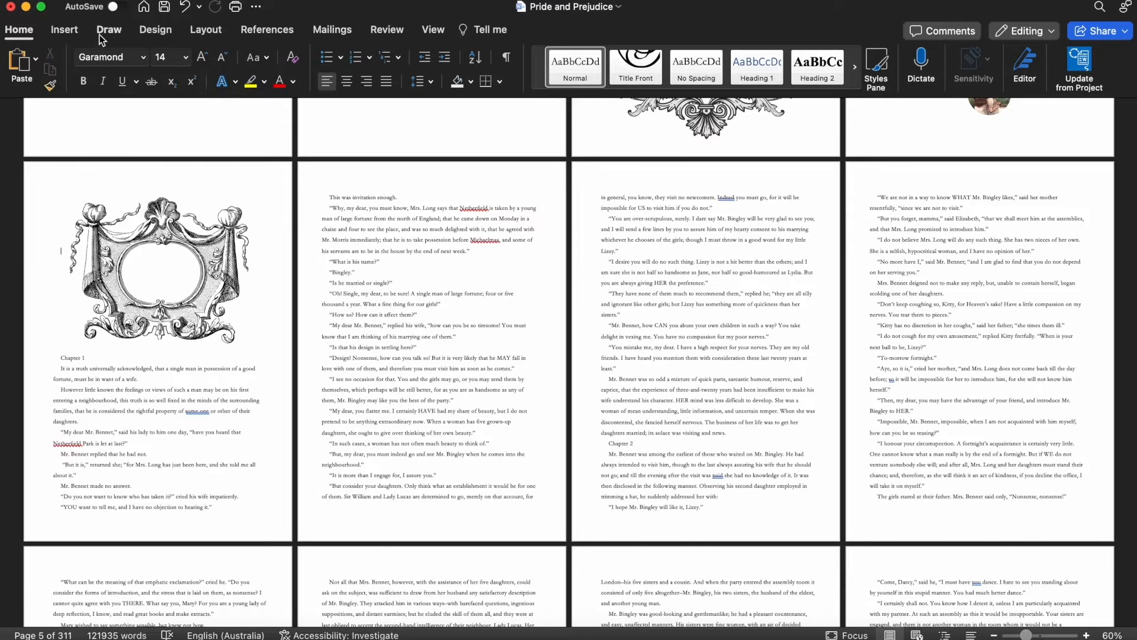
Draw a text box about 5.03 by 4.19 cm over the frame, enter the numeral I, and remove the box's fill.
{"action": "left_click", "coordinate": [64, 30]}
{"action": "left_click", "coordinate": [903, 72]}
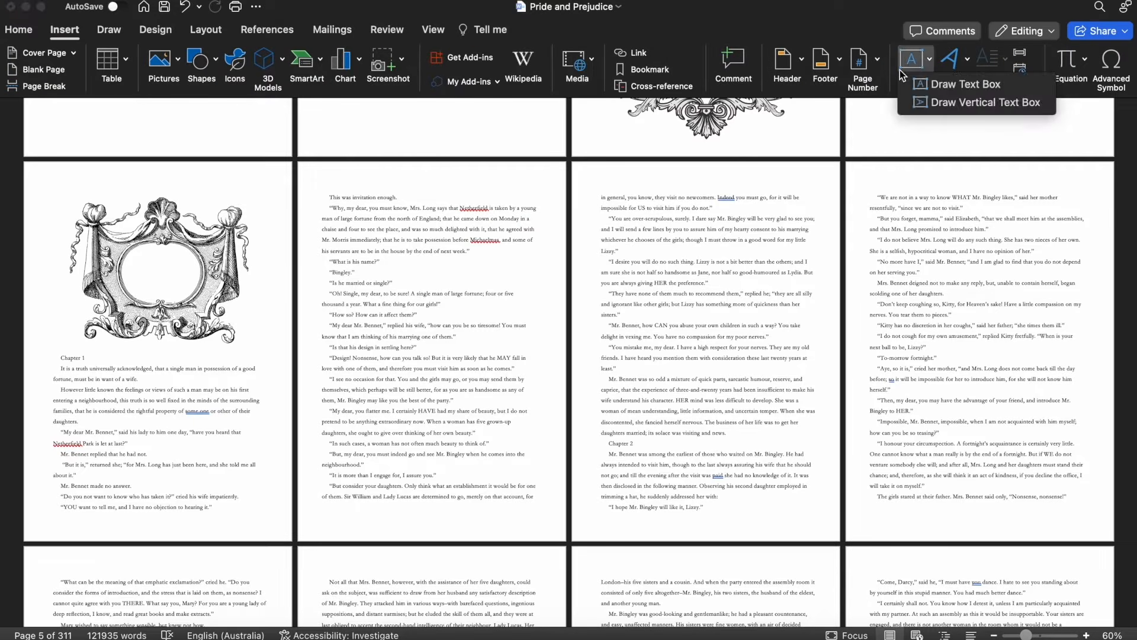
{"action": "left_click", "coordinate": [926, 88]}
{"action": "left_click_drag", "start_coordinate": [103, 185], "coordinate": [169, 240]}
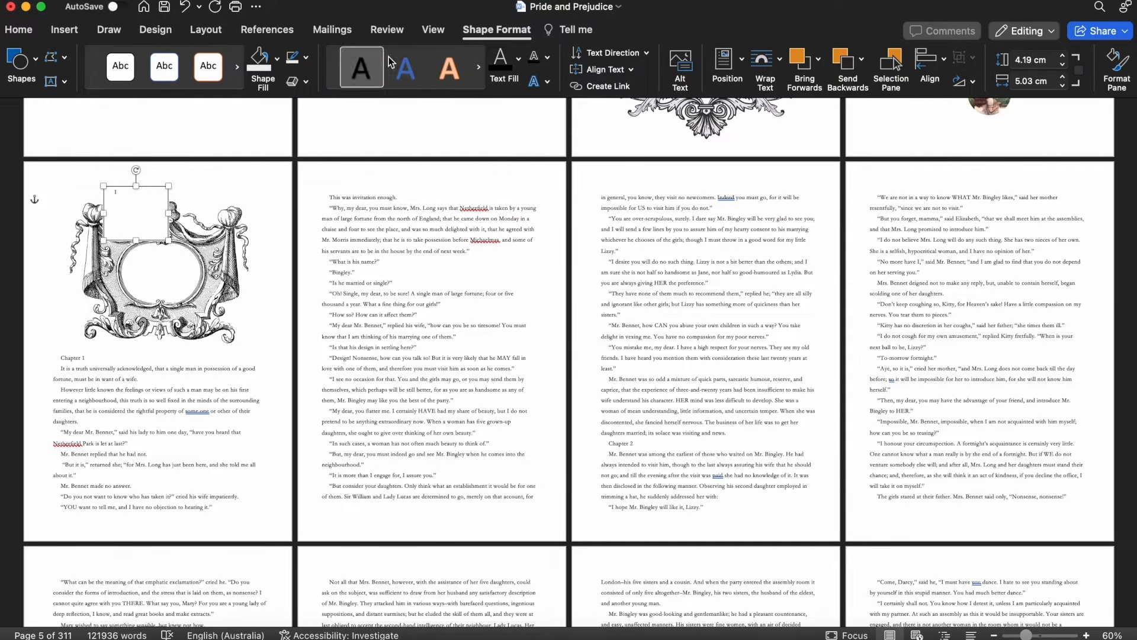
{"action": "left_click", "coordinate": [261, 62]}
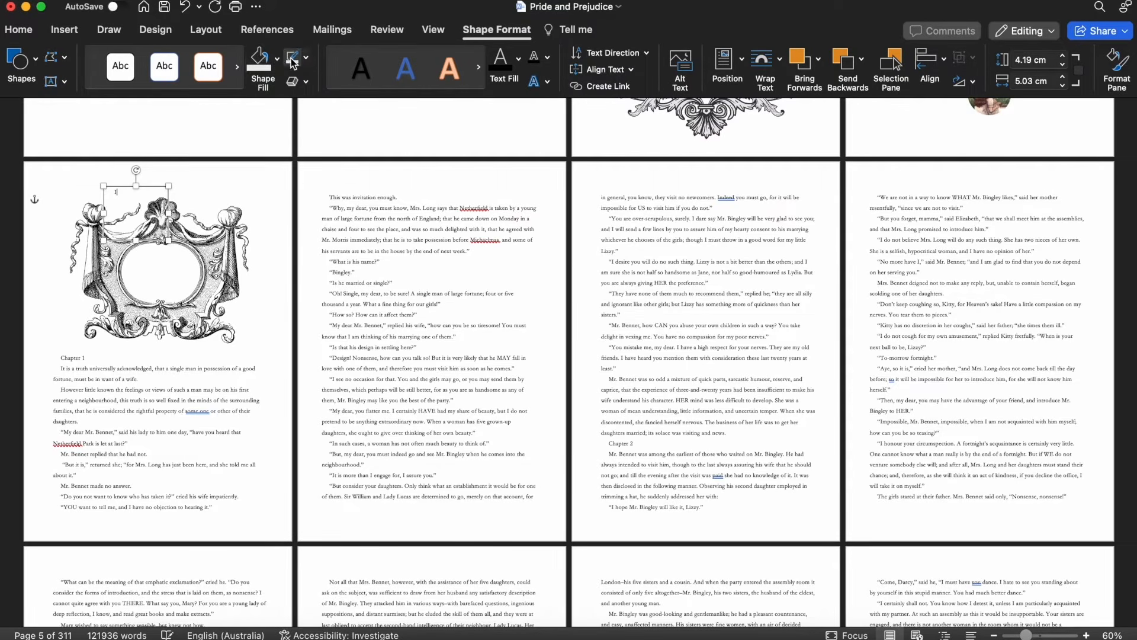
{"action": "left_click", "coordinate": [26, 33]}
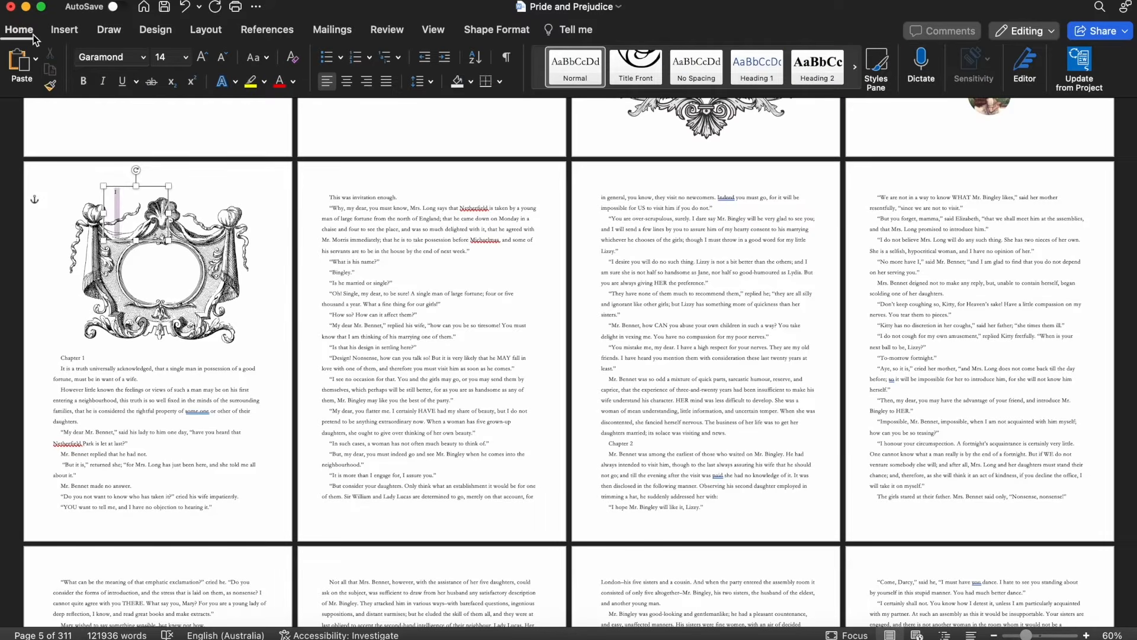
Shorten the text box to about 3.12 cm high and centre the unindented numeral I in it at 72 pt.
{"action": "left_click", "coordinate": [112, 196]}
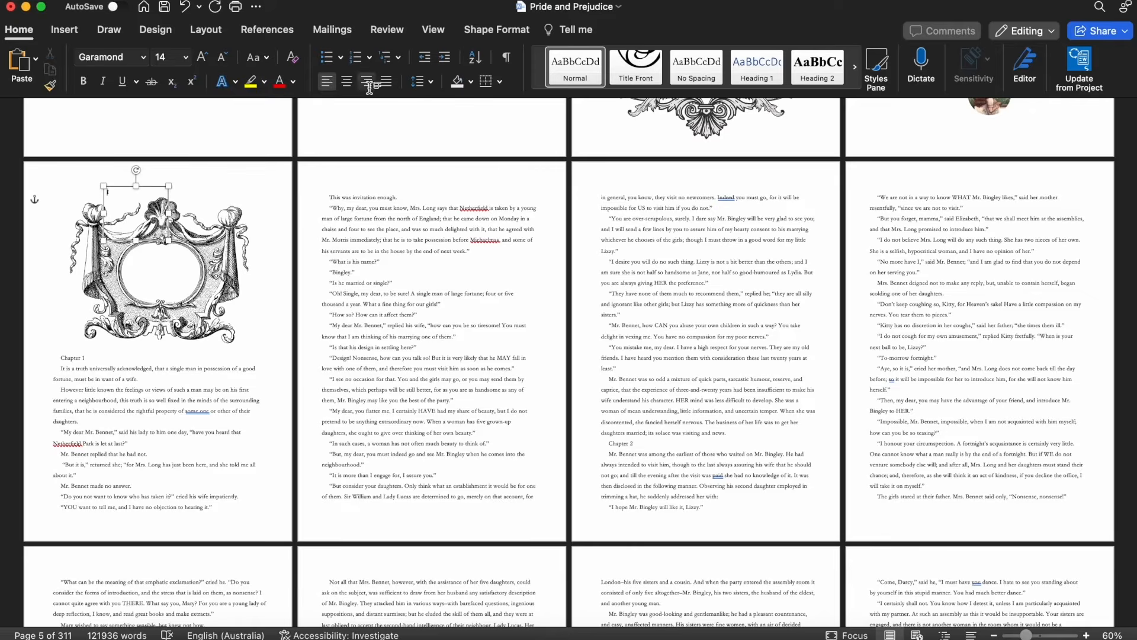
{"action": "left_click", "coordinate": [347, 82]}
{"action": "left_click_drag", "start_coordinate": [136, 186], "coordinate": [137, 199]}
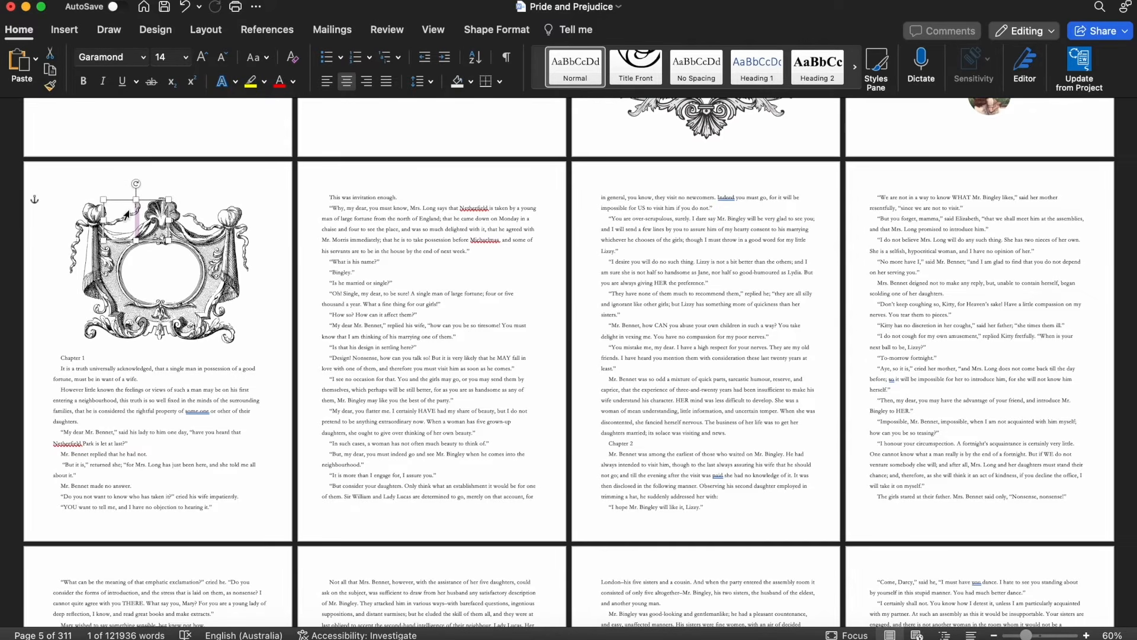
{"action": "left_click", "coordinate": [202, 56]}
{"action": "left_click", "coordinate": [202, 56]}
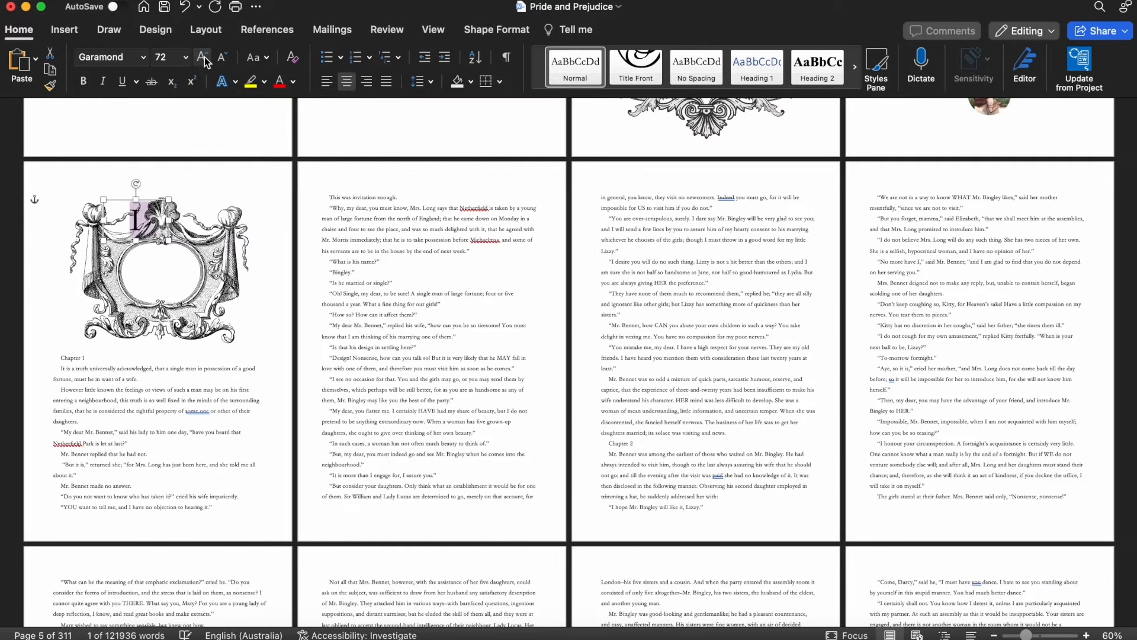
Move the numeral's text box into the middle of the frame's oval opening and deselect it.
{"action": "left_click", "coordinate": [159, 207]}
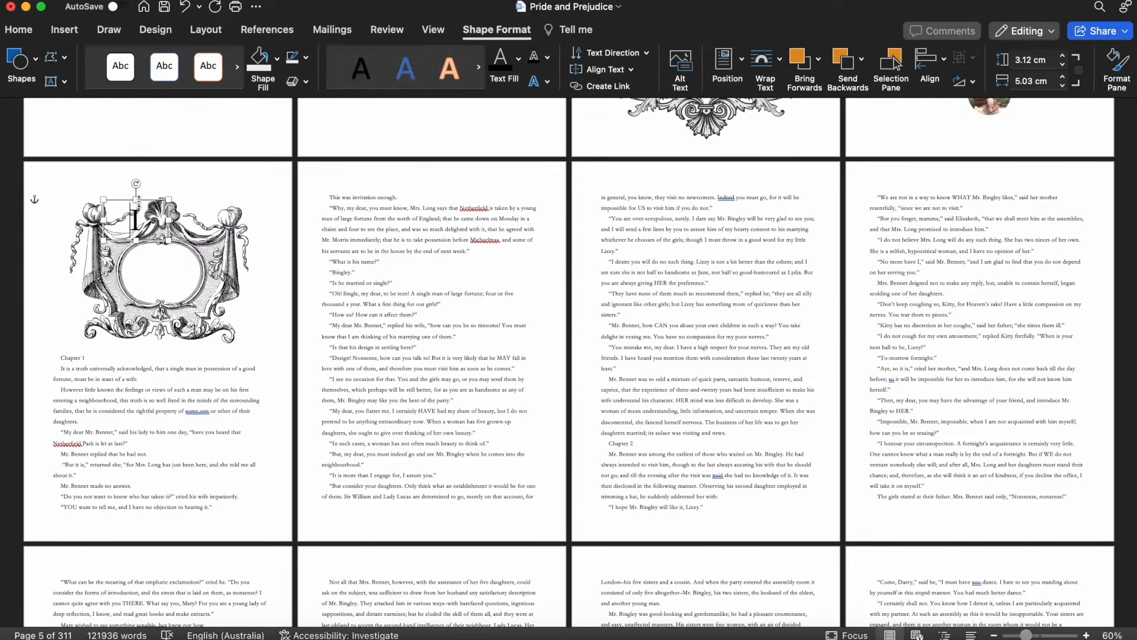
{"action": "left_click_drag", "start_coordinate": [144, 199], "coordinate": [171, 250]}
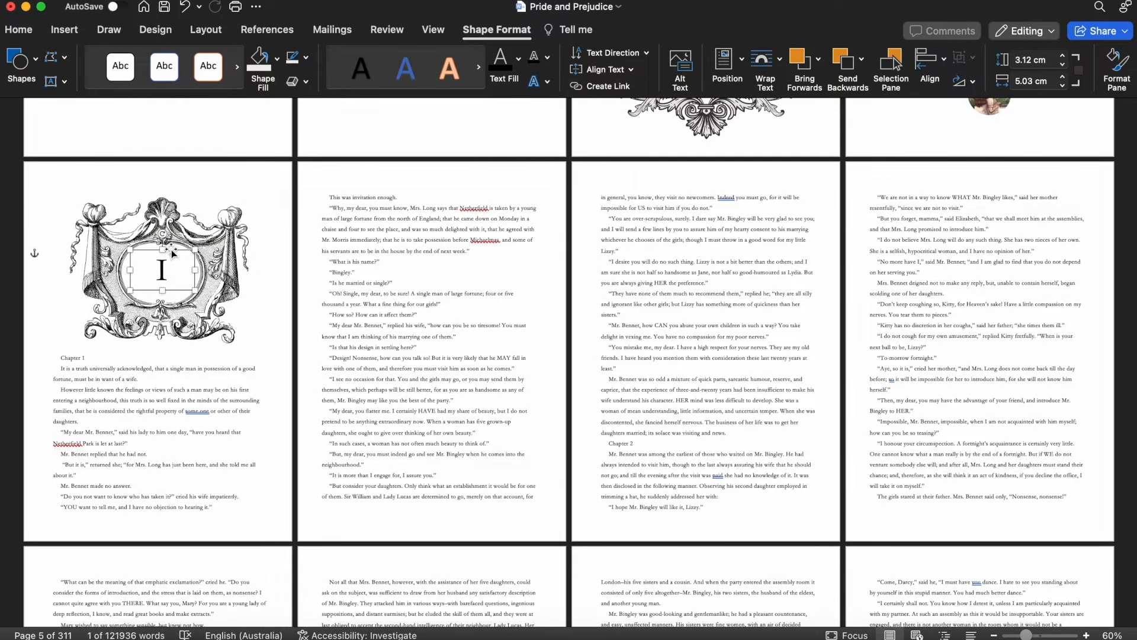
{"action": "left_click", "coordinate": [94, 283]}
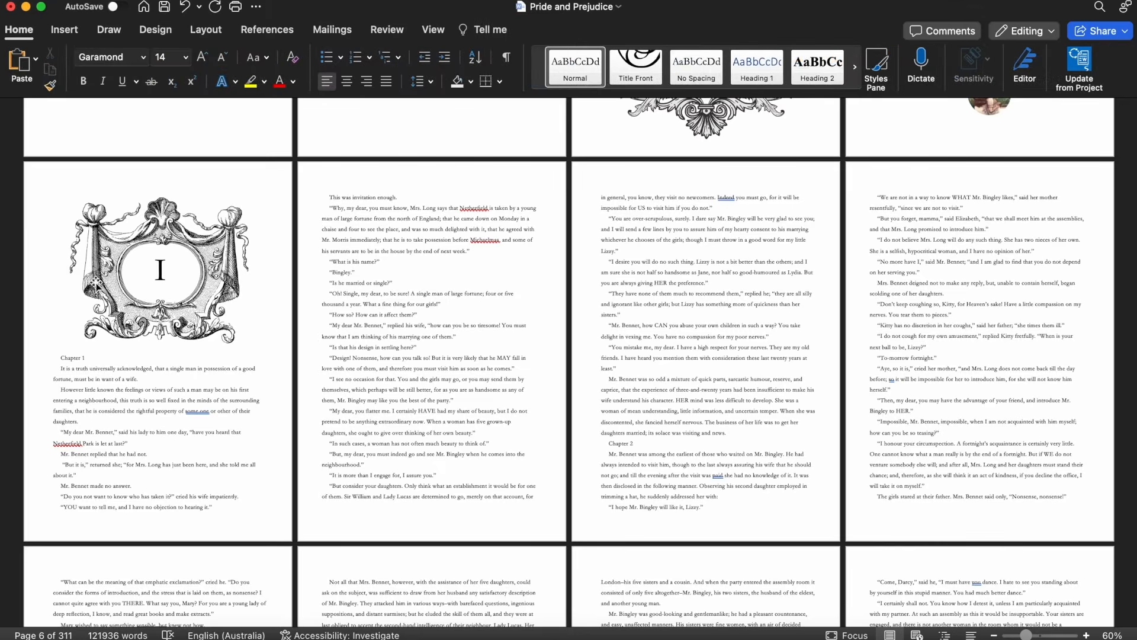
Nudge the numeral I's text box slightly right within the frame's oval and deselect it.
{"action": "left_click", "coordinate": [142, 291]}
{"action": "left_click", "coordinate": [170, 281]}
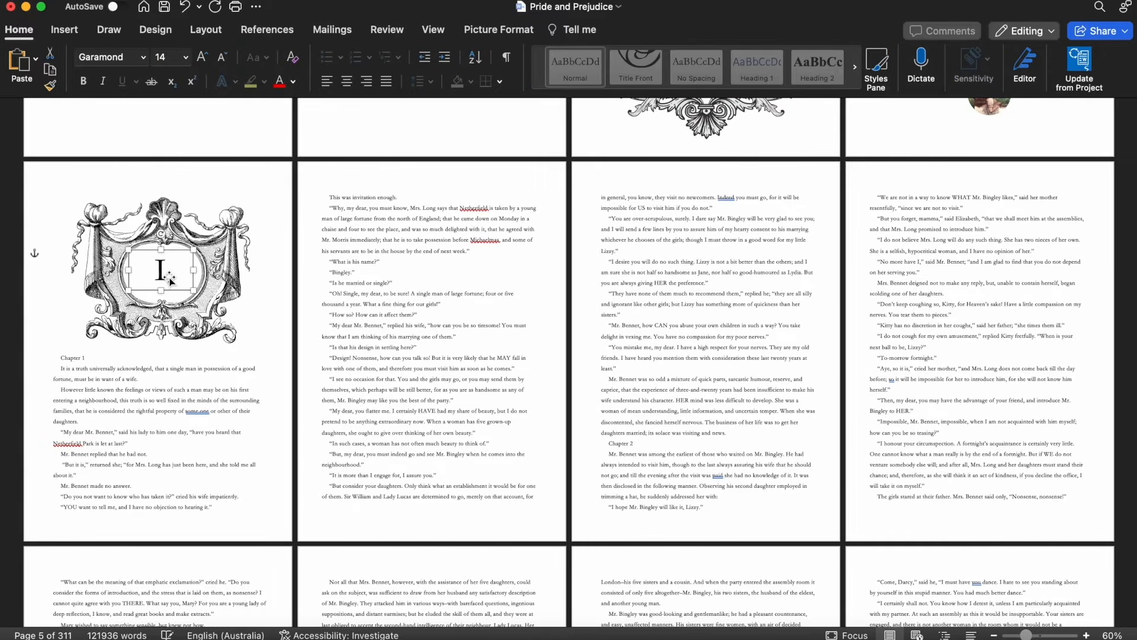
{"action": "left_click_drag", "start_coordinate": [169, 281], "coordinate": [174, 280]}
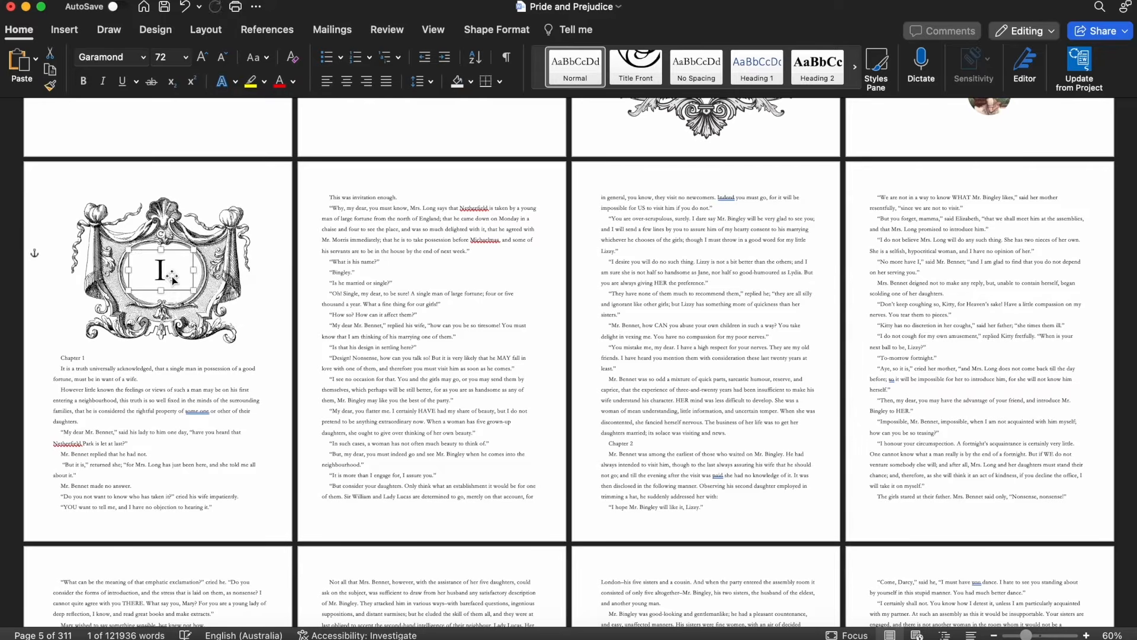
{"action": "left_click", "coordinate": [370, 238]}
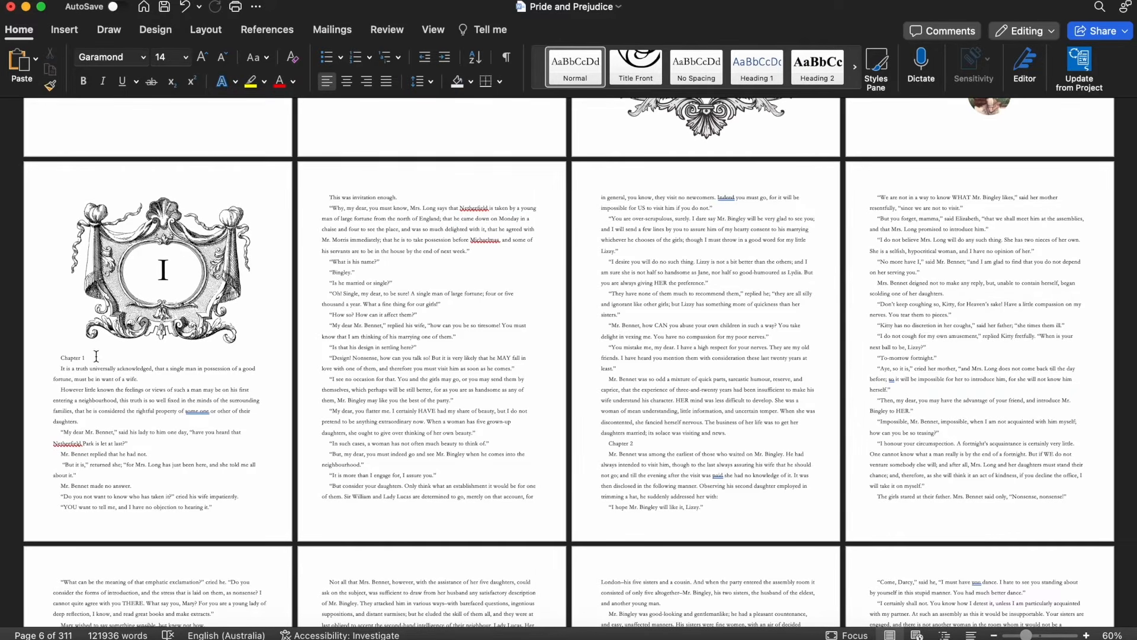
Update the Heading 1 style to match the numeral I's formatting and rename the style as Chapter.
{"action": "left_click", "coordinate": [172, 277]}
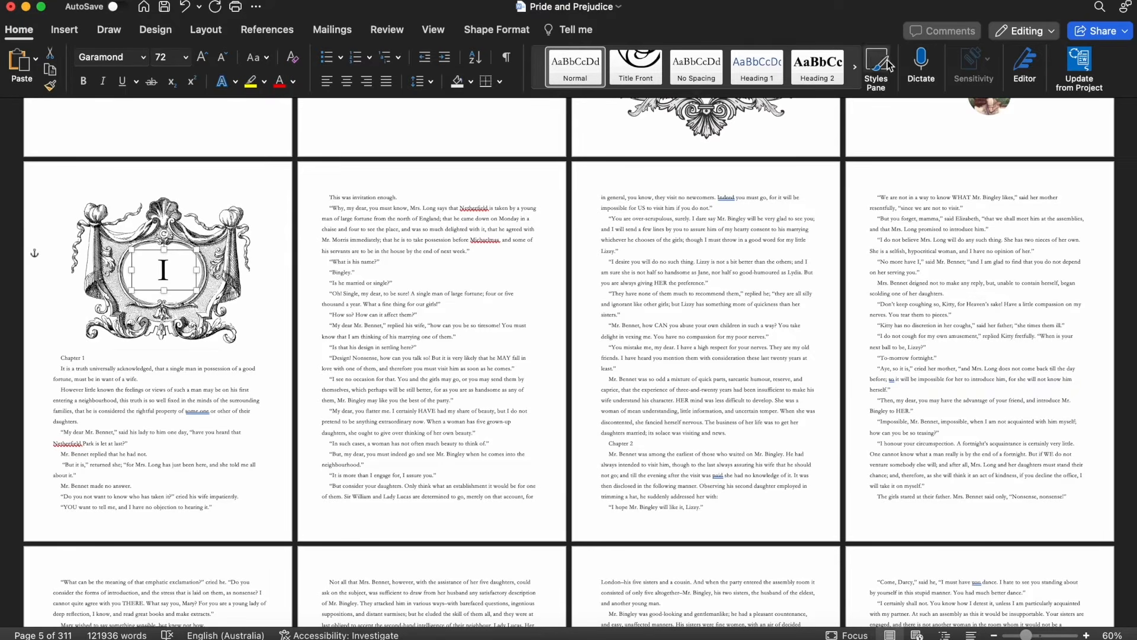
{"action": "right_click", "coordinate": [761, 69]}
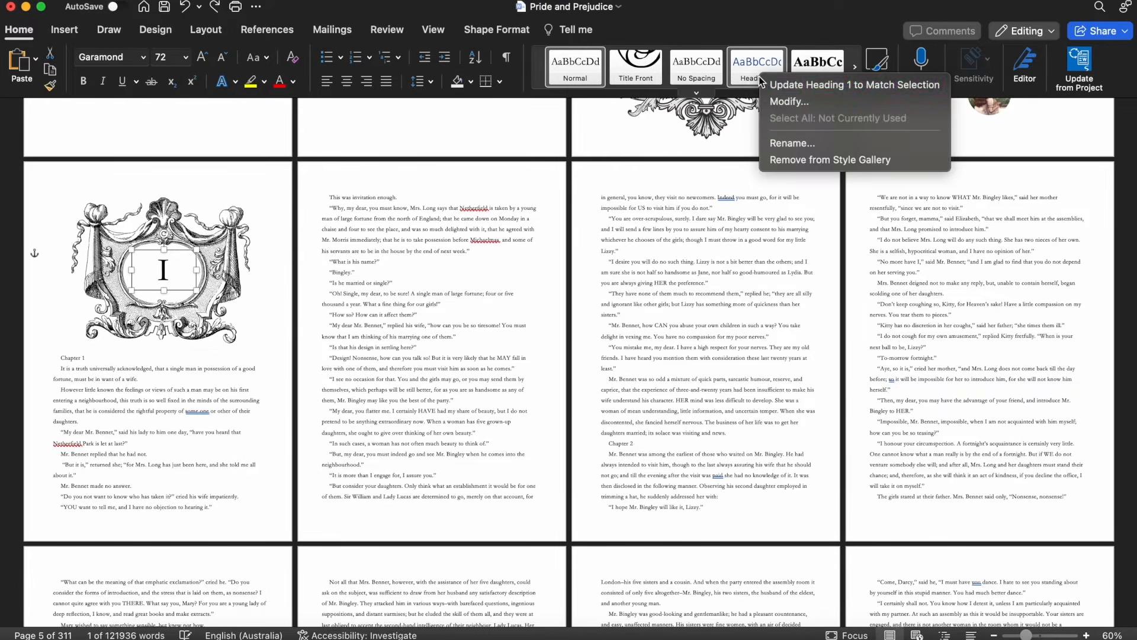
{"action": "left_click", "coordinate": [770, 83]}
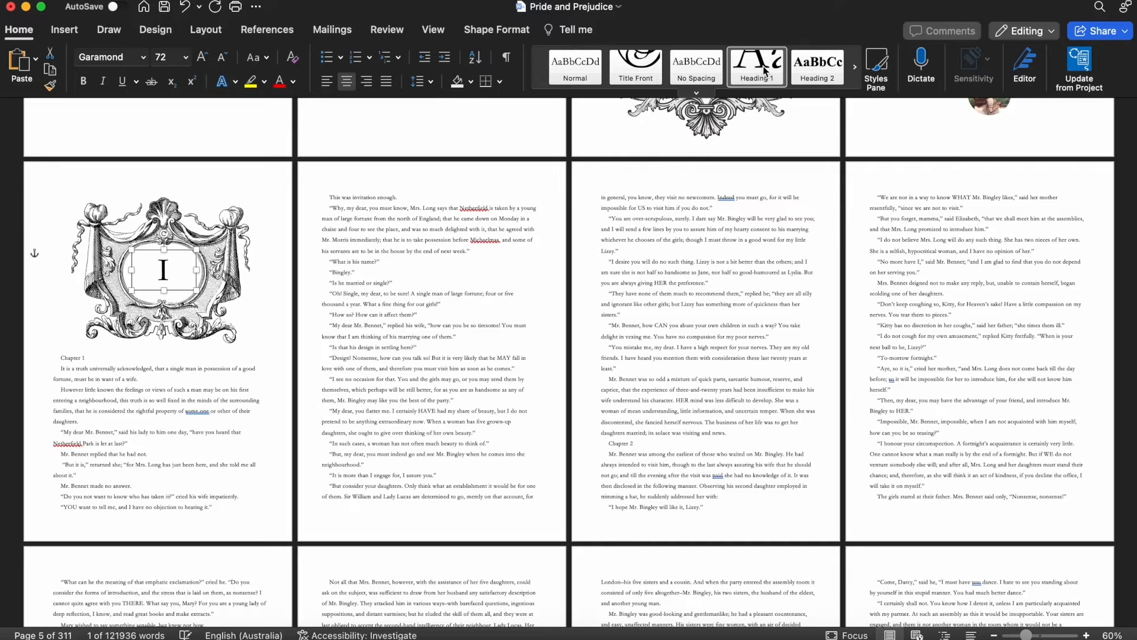
{"action": "right_click", "coordinate": [764, 70]}
{"action": "left_click", "coordinate": [777, 138]}
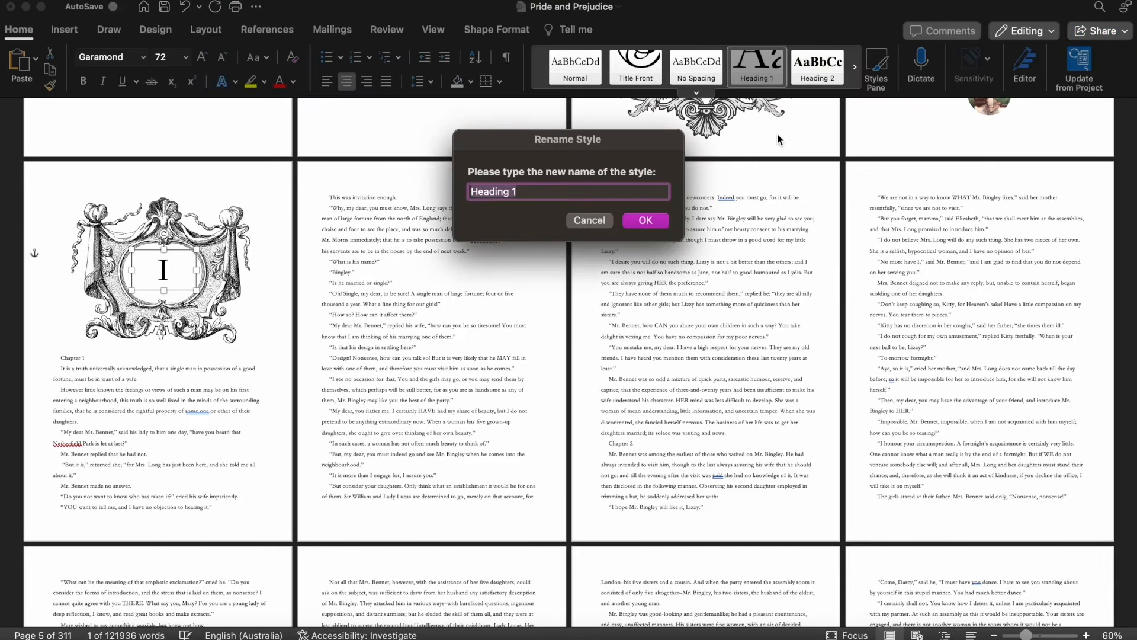
{"action": "type", "text": "Cha"}
{"action": "key", "text": "Return"}
Delete the "Chapter 1" text beneath the ornamental frame, leaving its line empty.
{"action": "left_click", "coordinate": [309, 348]}
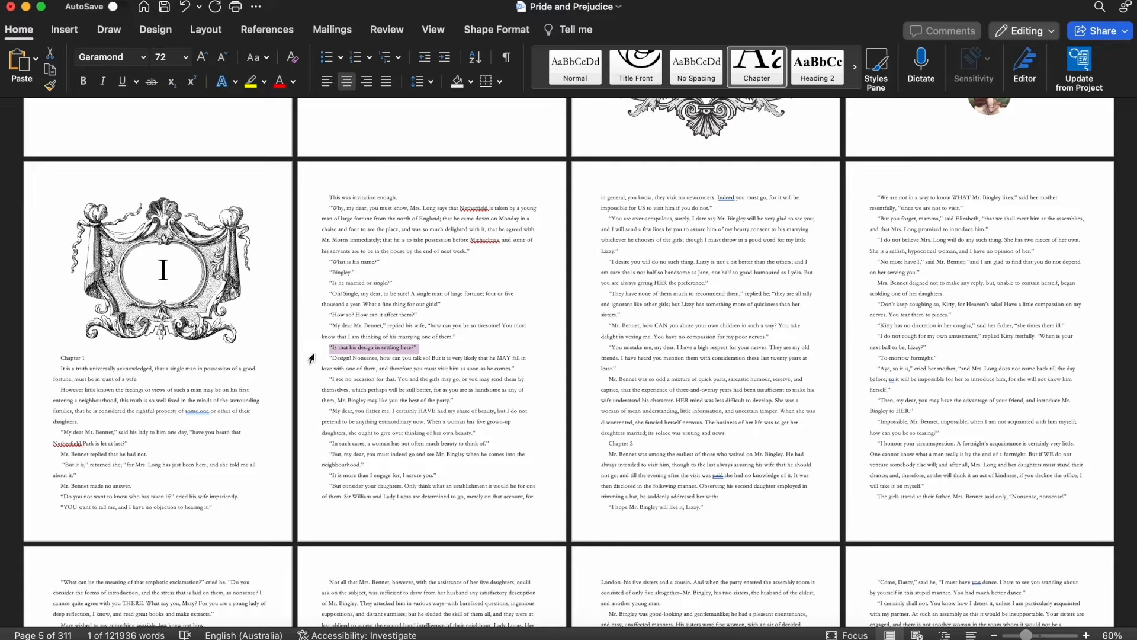
{"action": "left_click", "coordinate": [93, 360]}
{"action": "key", "text": "BackSpace"}
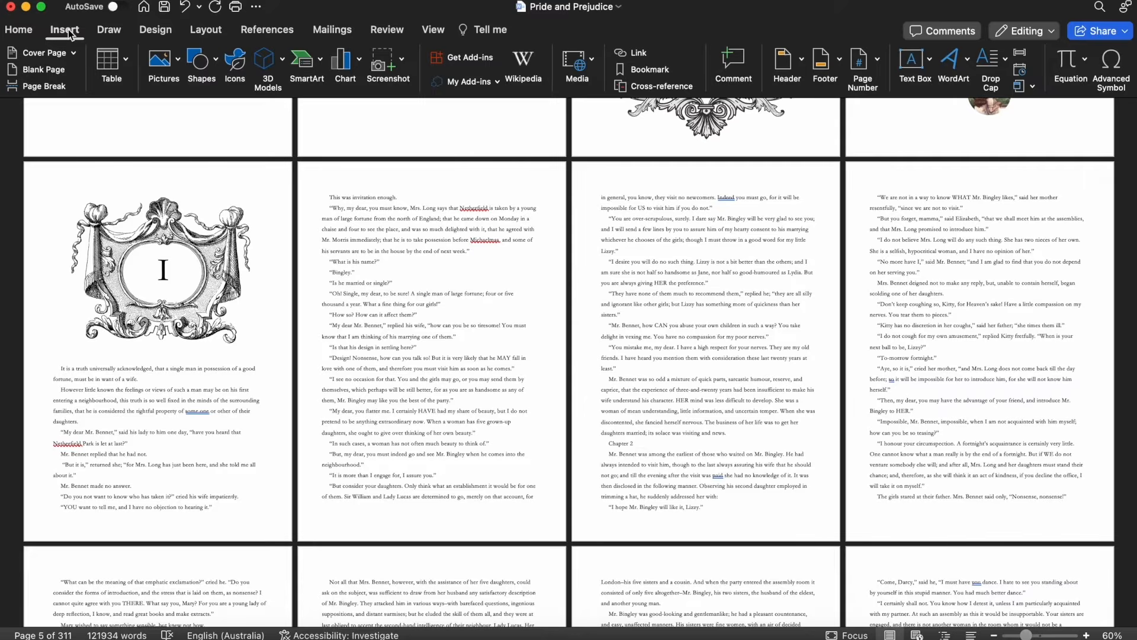
Add a dropped drop cap to the chapter's opening paragraph and set its font to Precious.
{"action": "left_click", "coordinate": [997, 68]}
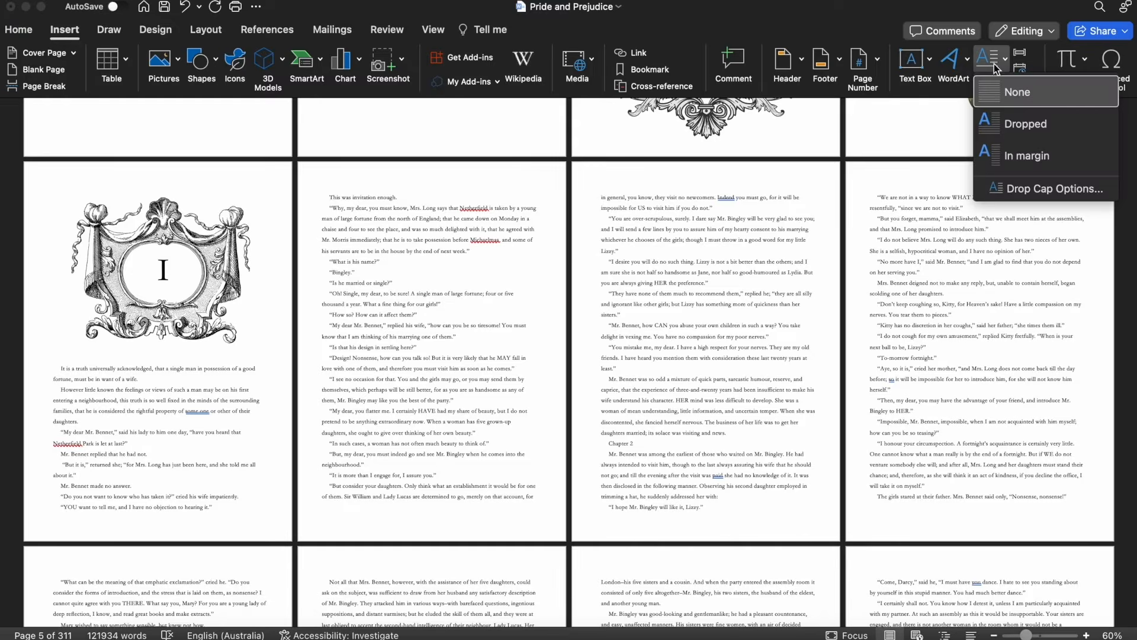
{"action": "left_click", "coordinate": [1021, 125]}
{"action": "left_click", "coordinate": [18, 29]}
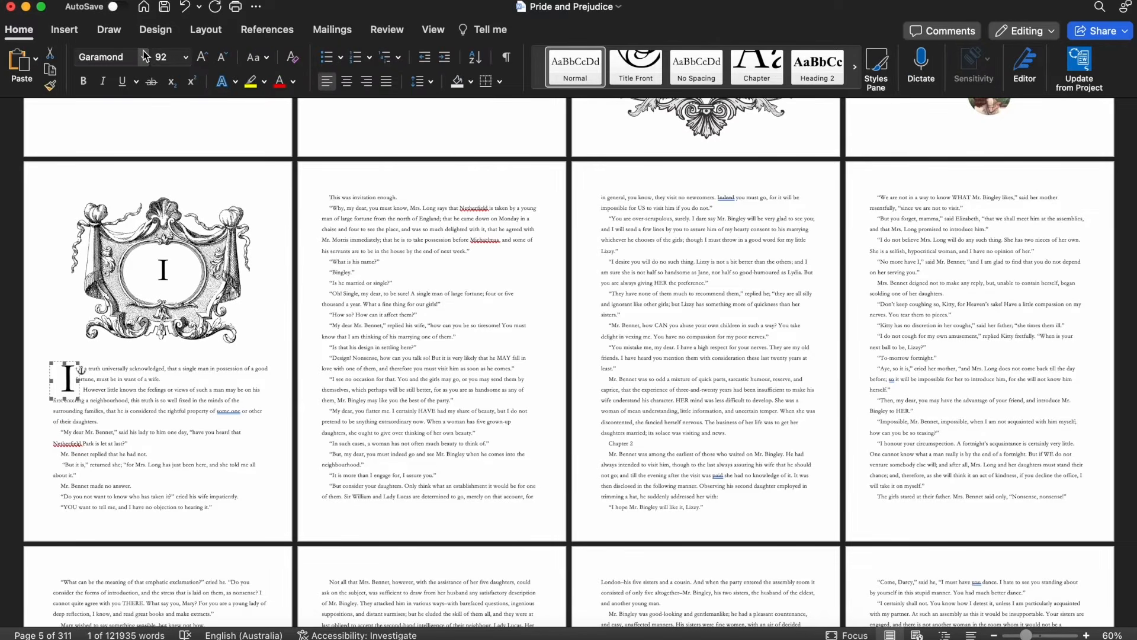
{"action": "left_click", "coordinate": [143, 57]}
{"action": "left_click", "coordinate": [155, 237]}
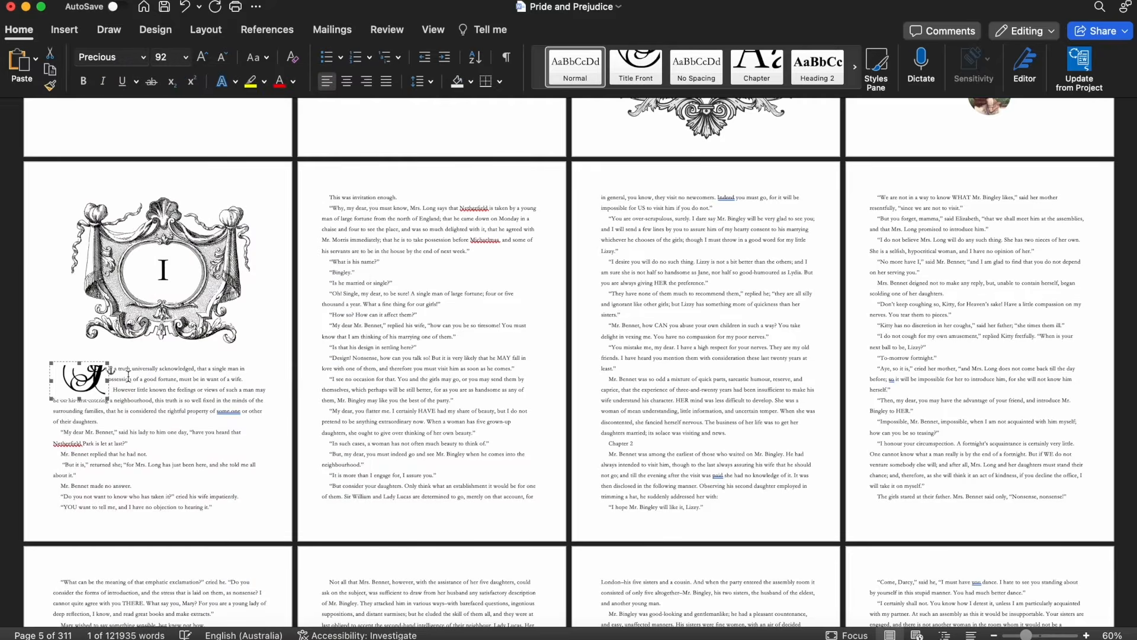
Reduce the drop cap to 48 pt and widen its frame slightly to fit the letter.
{"action": "left_click_drag", "start_coordinate": [64, 377], "coordinate": [104, 378]}
{"action": "left_click", "coordinate": [221, 57]}
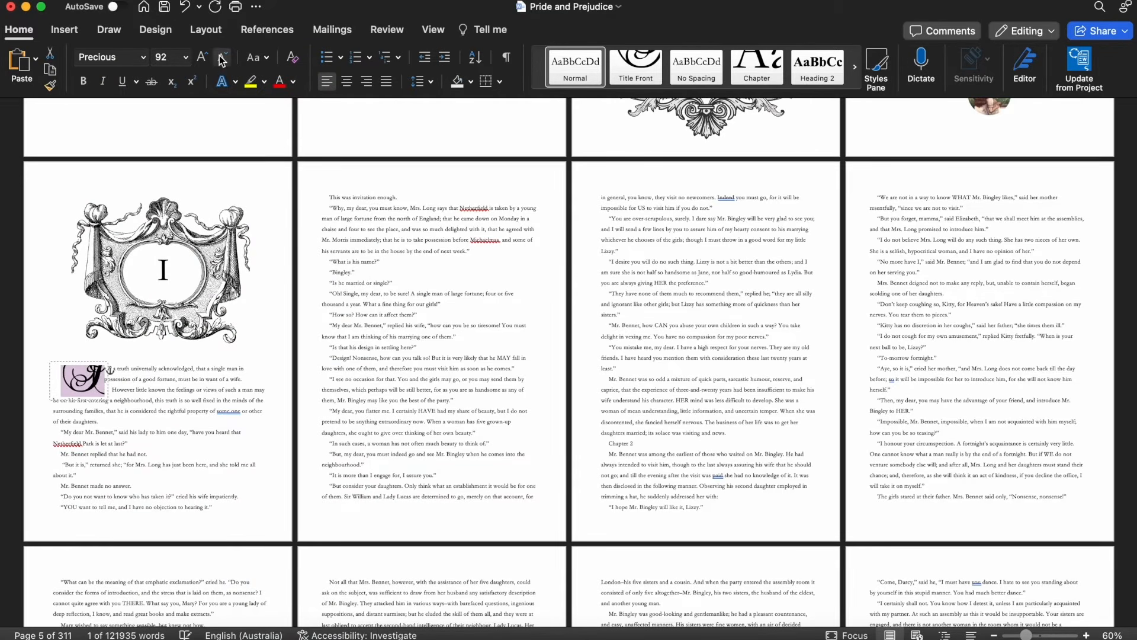
{"action": "left_click", "coordinate": [221, 57]}
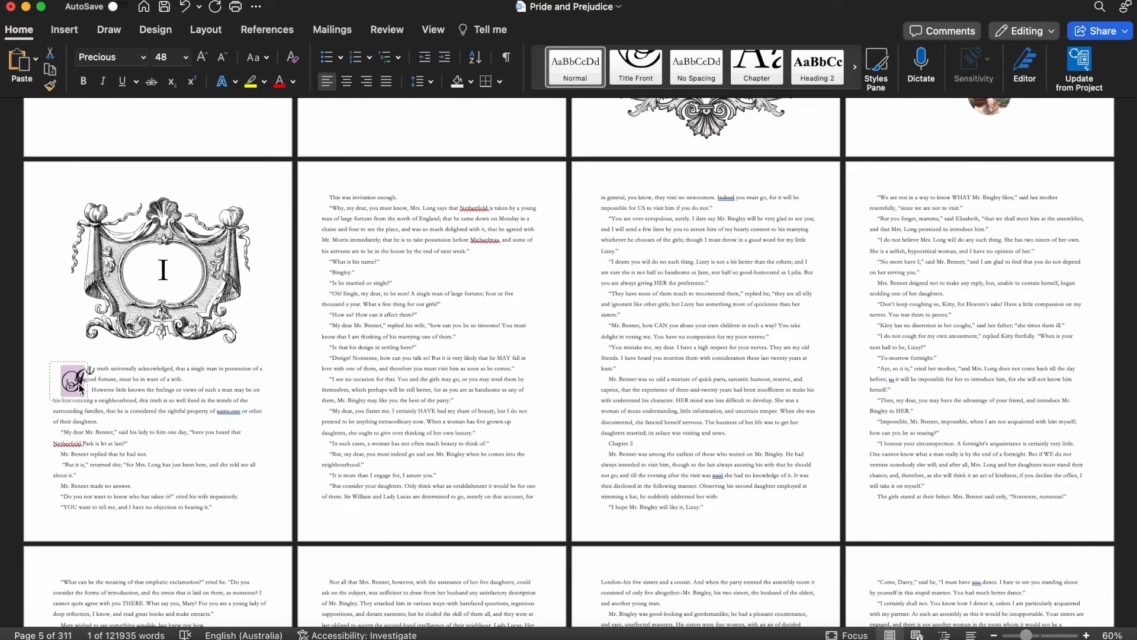
{"action": "left_click_drag", "start_coordinate": [88, 382], "coordinate": [92, 383]}
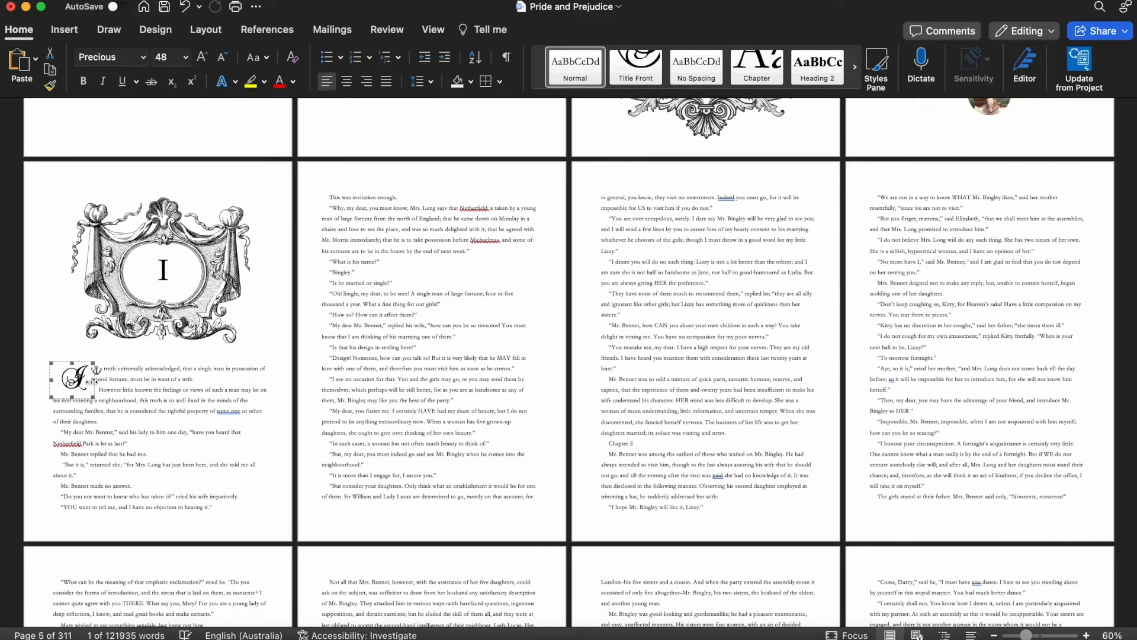
Create a new paragraph style named Letter from the drop cap's formatting and close the styles list.
{"action": "left_click", "coordinate": [873, 69]}
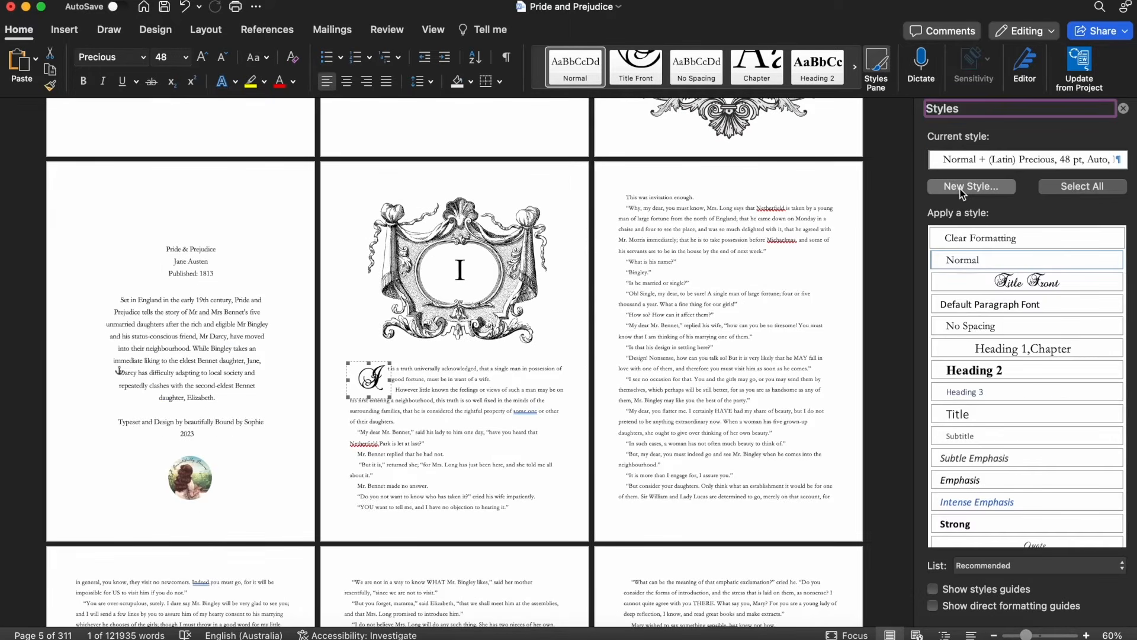
{"action": "left_click", "coordinate": [962, 188]}
{"action": "type", "text": "Letter"}
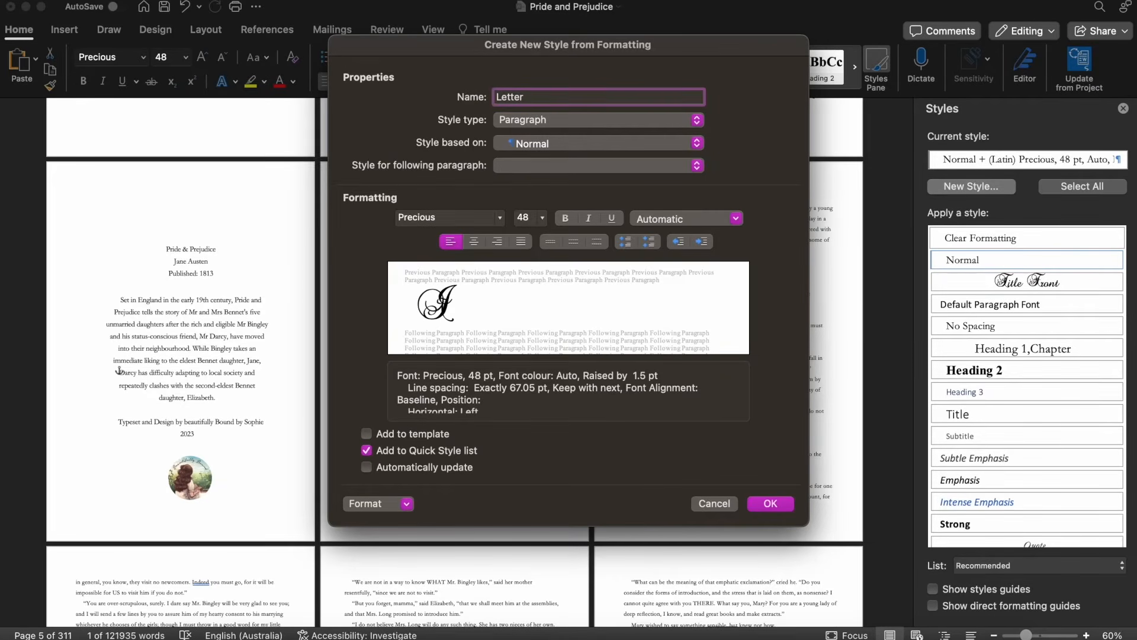
{"action": "key", "text": "Return"}
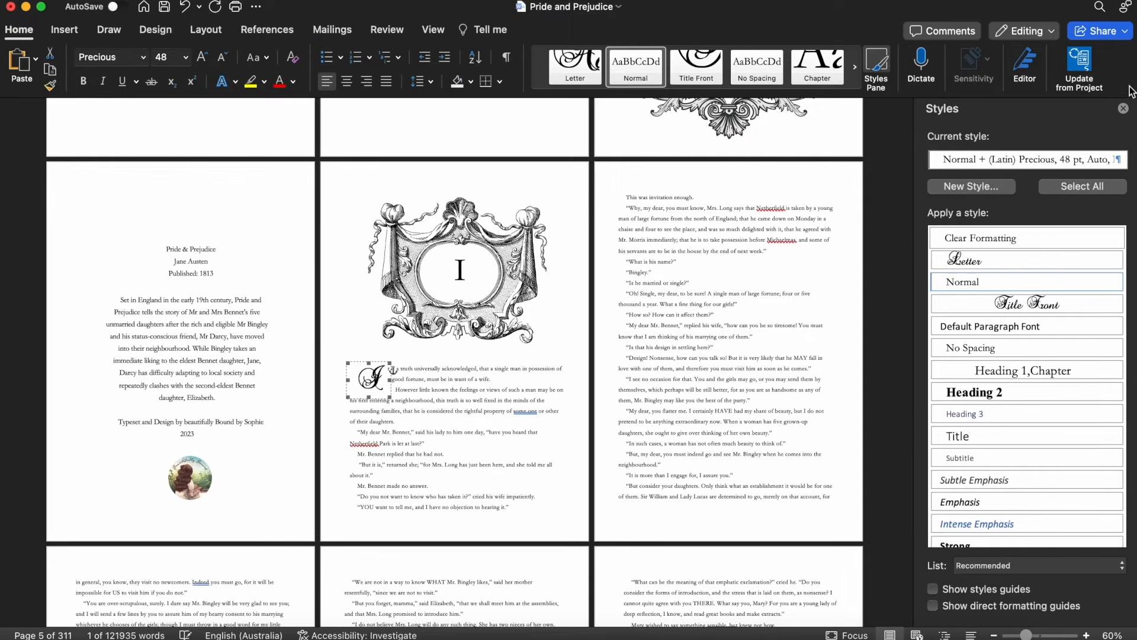
{"action": "left_click", "coordinate": [1123, 108]}
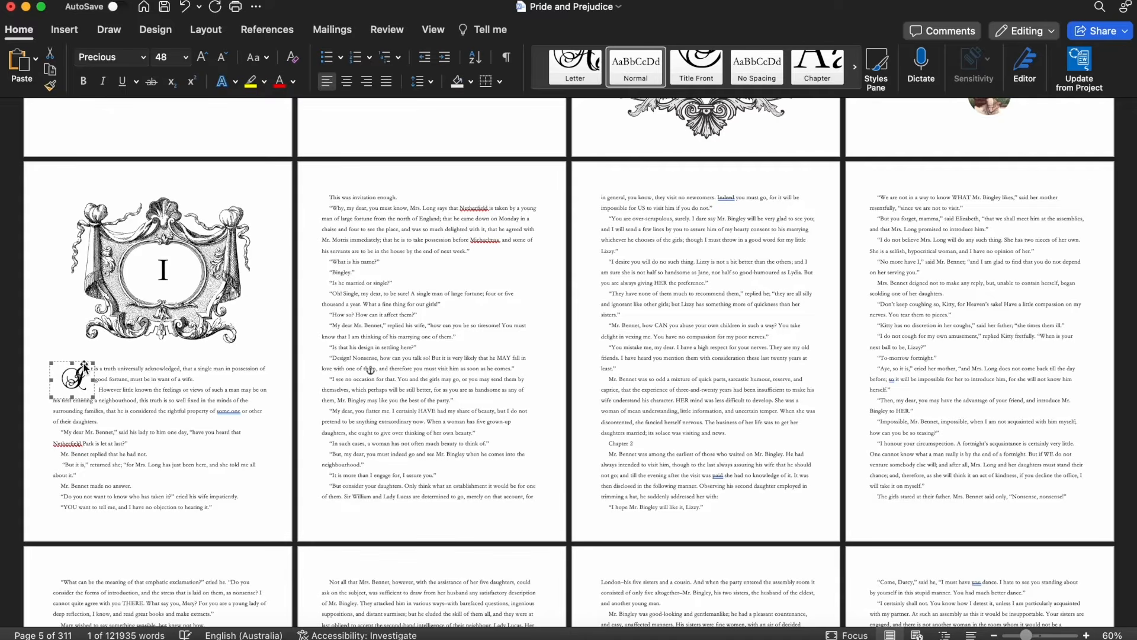
Remove the drop cap and restore the opening word "It" as plain body text.
{"action": "key", "text": "BackSpace"}
{"action": "type", "text": "I"}
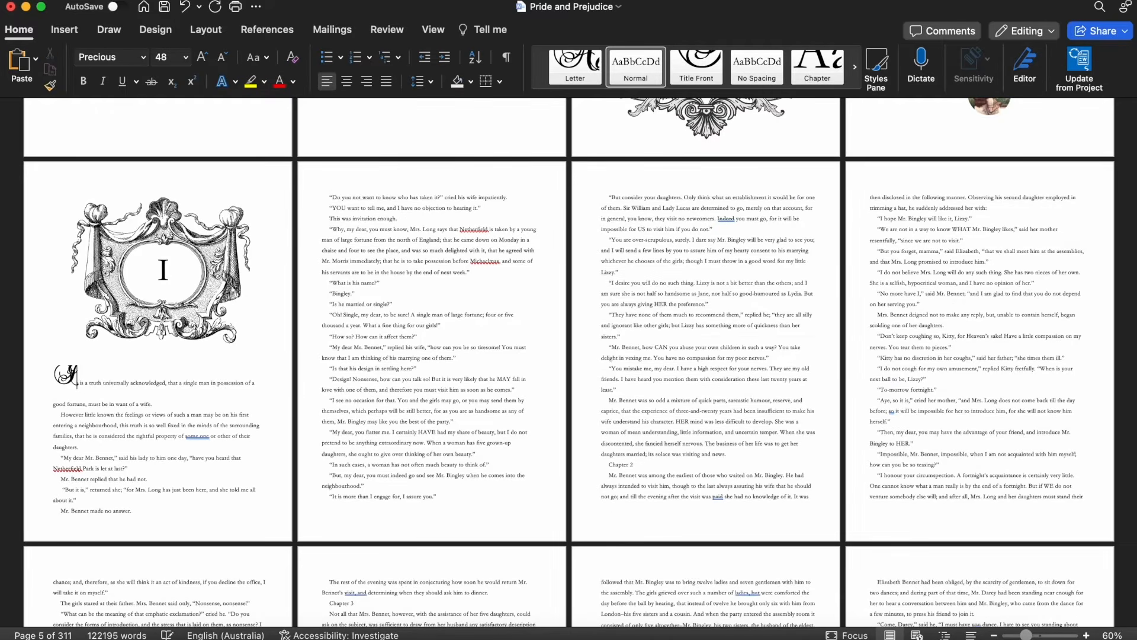
{"action": "key", "text": "BackSpace"}
{"action": "key", "text": "Right"}
{"action": "key", "text": "BackSpace"}
{"action": "type", "text": "It"}
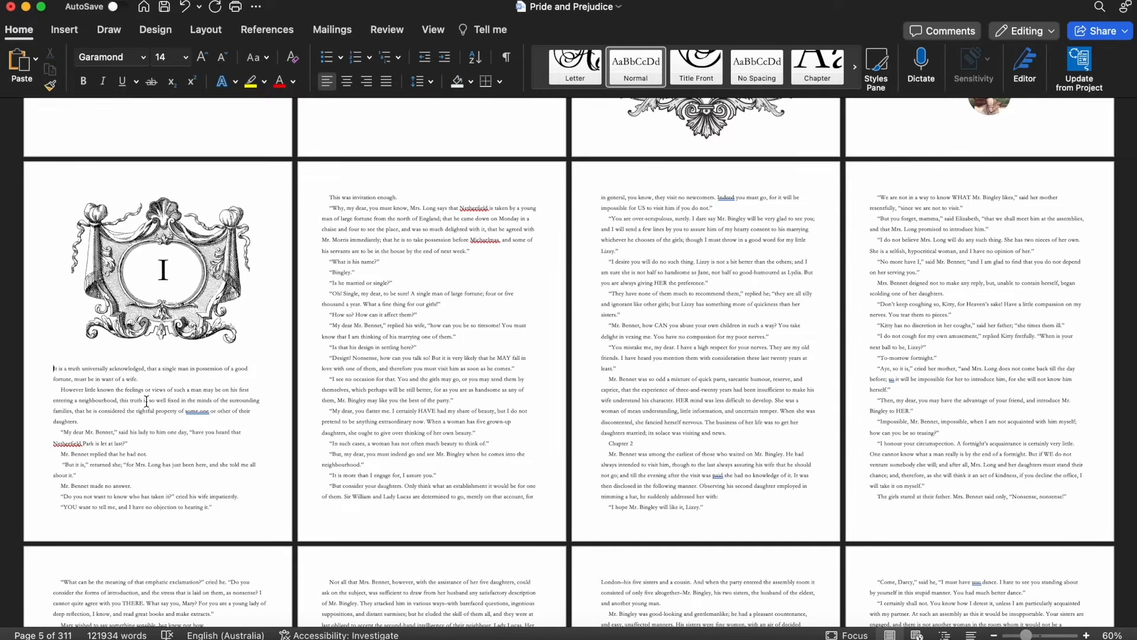
Add a dropped drop cap to the opening paragraph again and apply the Letter style to it.
{"action": "left_click", "coordinate": [64, 29]}
{"action": "left_click", "coordinate": [991, 70]}
{"action": "left_click", "coordinate": [1013, 119]}
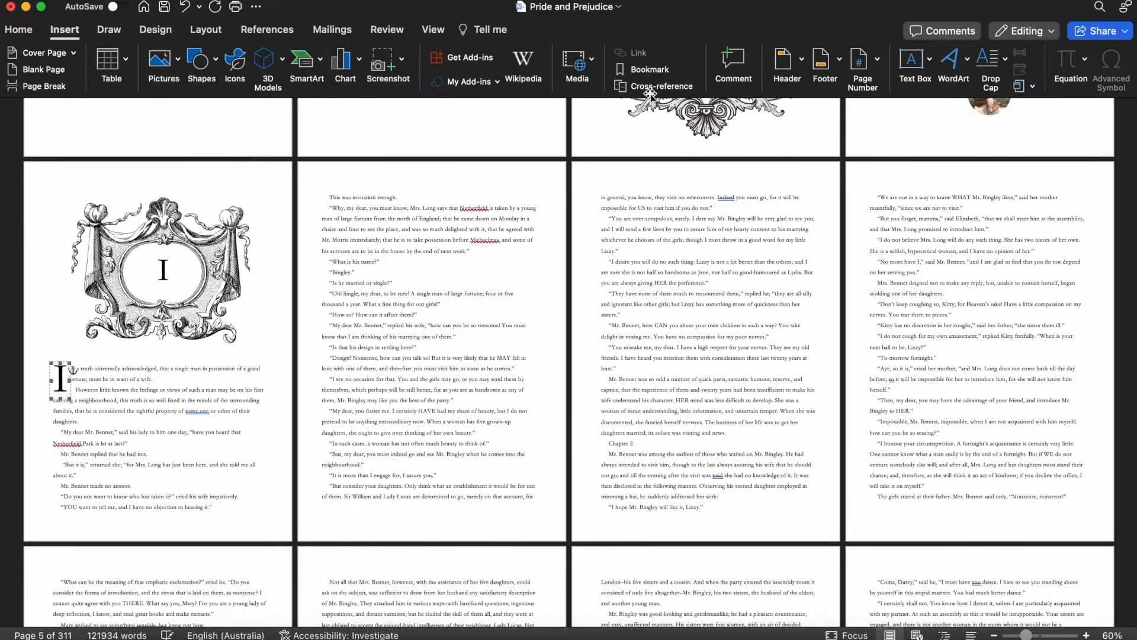
{"action": "left_click", "coordinate": [23, 33]}
{"action": "left_click", "coordinate": [574, 65]}
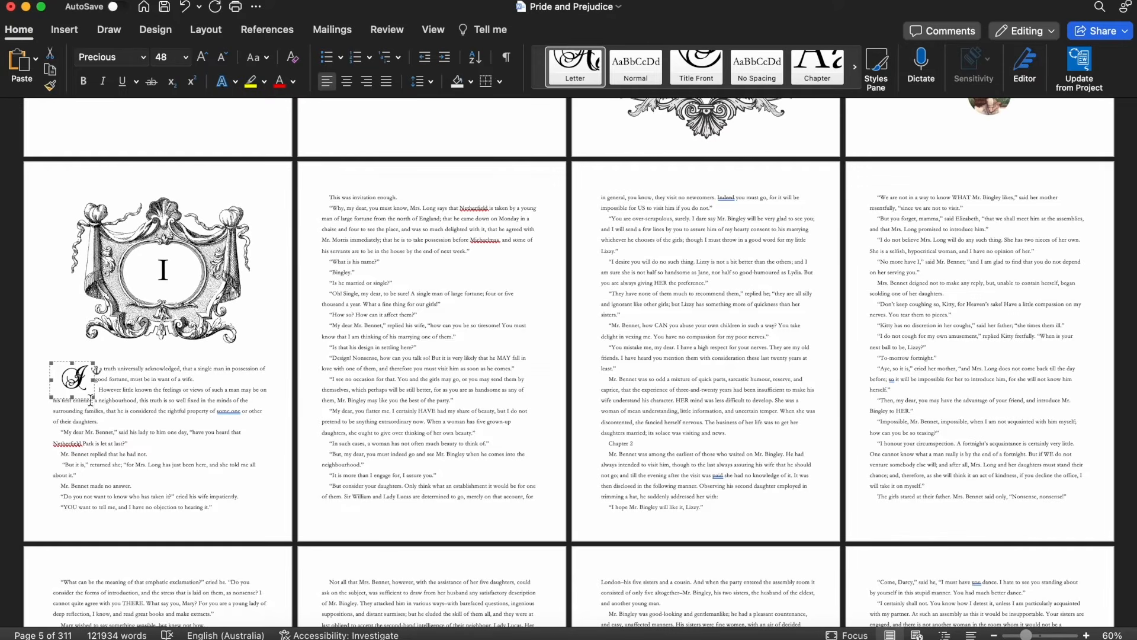
Shorten the drop cap's frame slightly, move it up beside the first two lines, and deselect it.
{"action": "left_click_drag", "start_coordinate": [72, 398], "coordinate": [72, 393]}
{"action": "left_click", "coordinate": [87, 351]}
{"action": "left_click", "coordinate": [78, 384]}
{"action": "left_click_drag", "start_coordinate": [80, 359], "coordinate": [81, 354]}
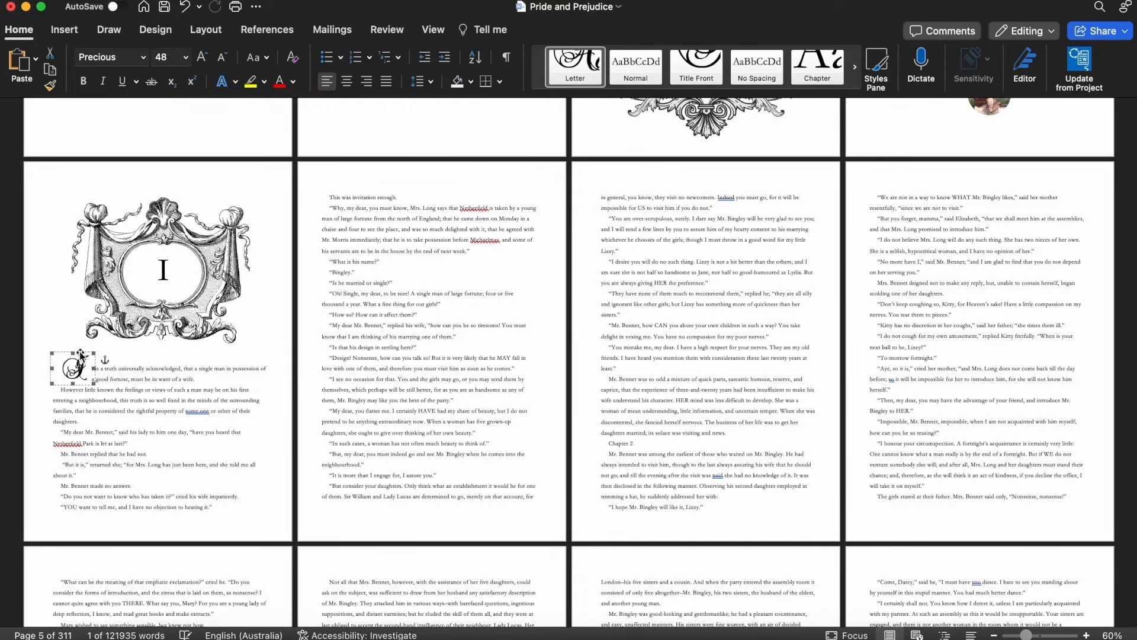
{"action": "left_click", "coordinate": [109, 377]}
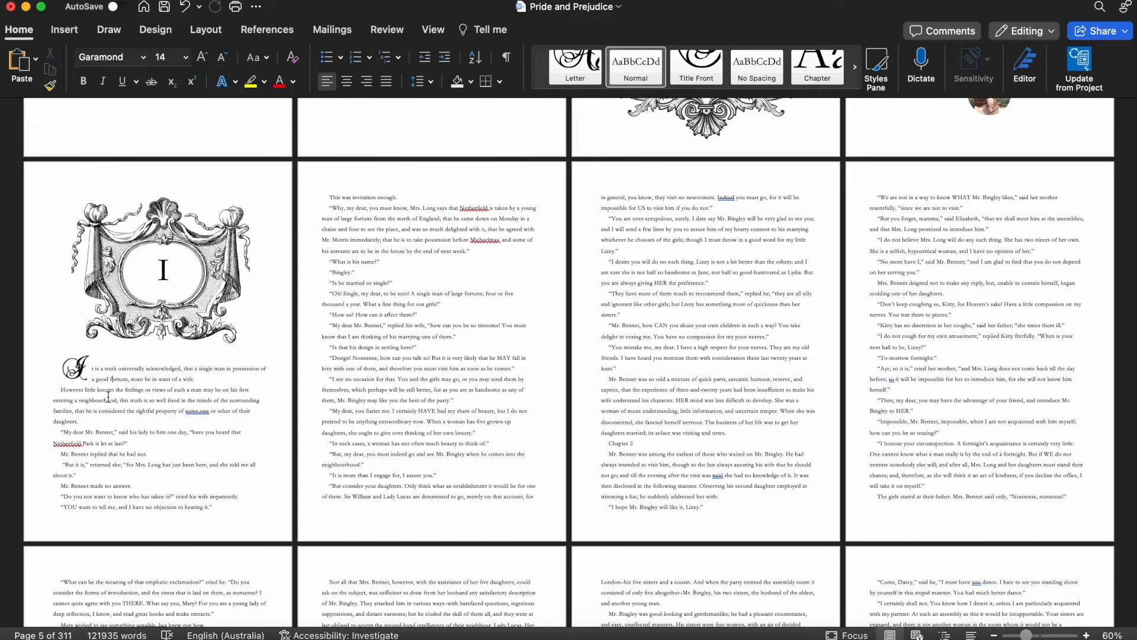
Set the drop cap's size to 52 pt and extend its frame slightly upward to fit the letter.
{"action": "left_click", "coordinate": [80, 367]}
{"action": "double_click", "coordinate": [77, 368]}
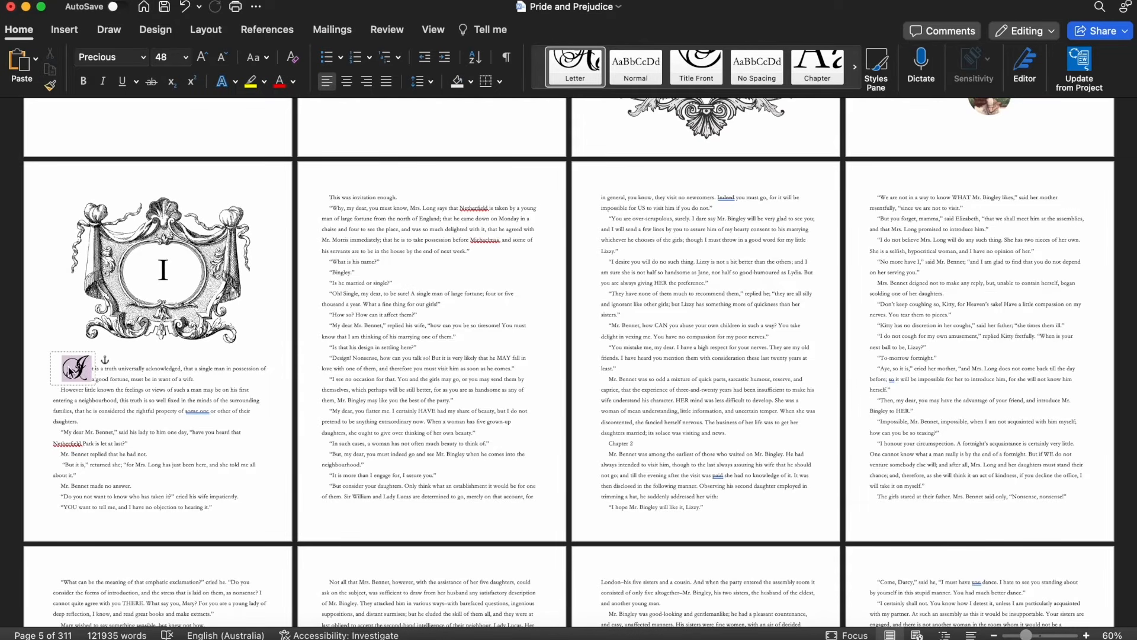
{"action": "left_click", "coordinate": [163, 57]}
{"action": "type", "text": "52"}
{"action": "key", "text": "Return"}
{"action": "left_click", "coordinate": [96, 353]}
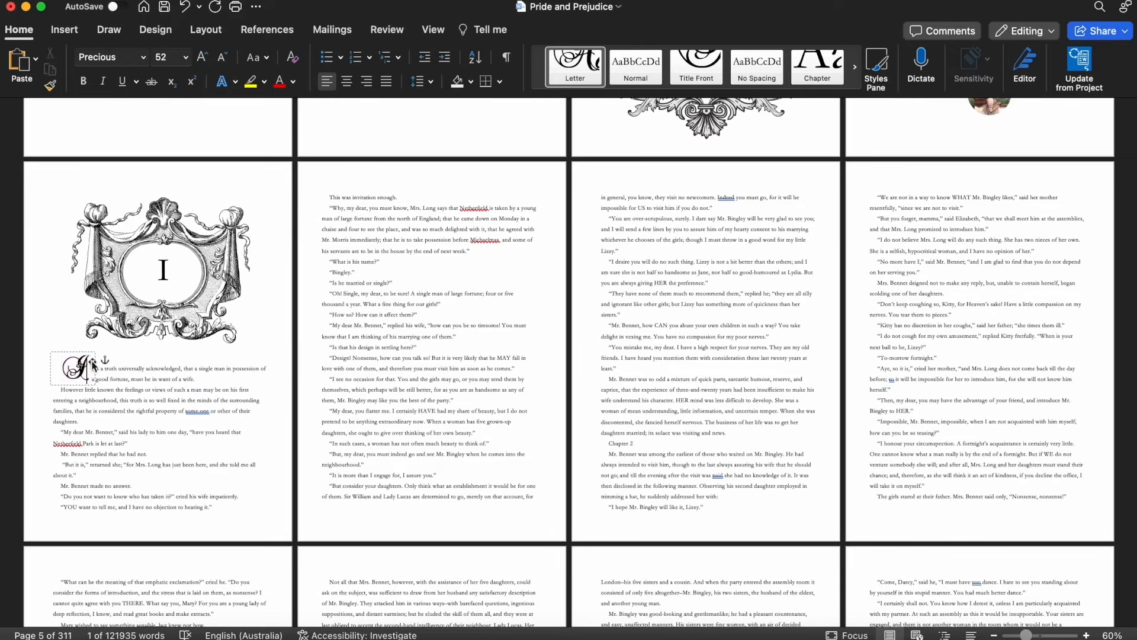
{"action": "left_click", "coordinate": [92, 355]}
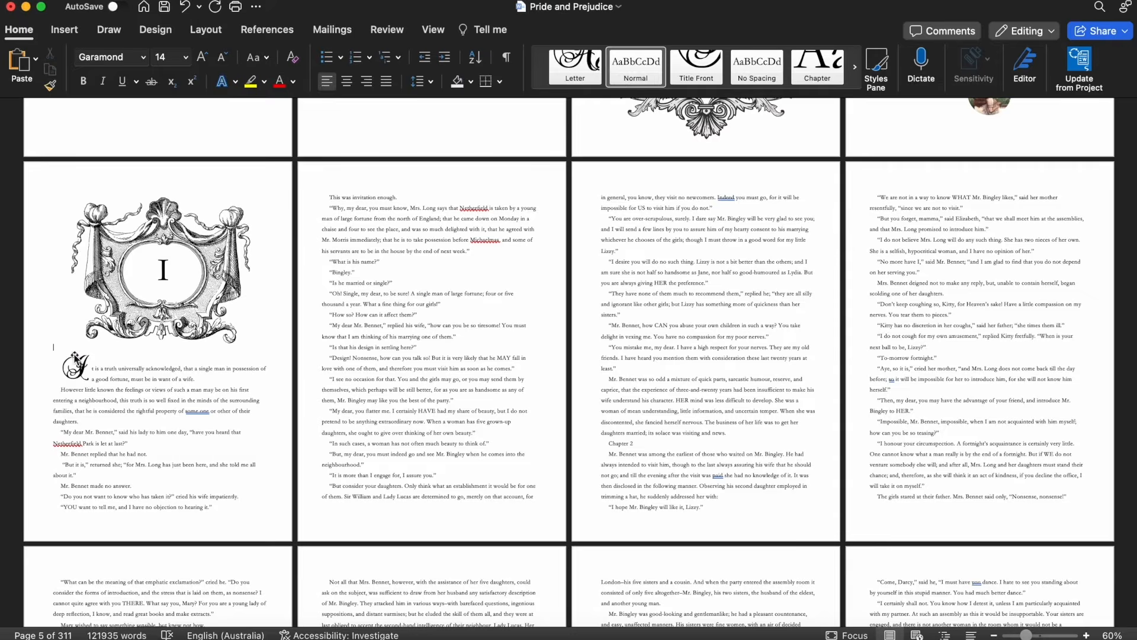
Modify the Letter style to have 12 pt paragraph spacing before and after.
{"action": "right_click", "coordinate": [581, 69]}
{"action": "left_click", "coordinate": [598, 95]}
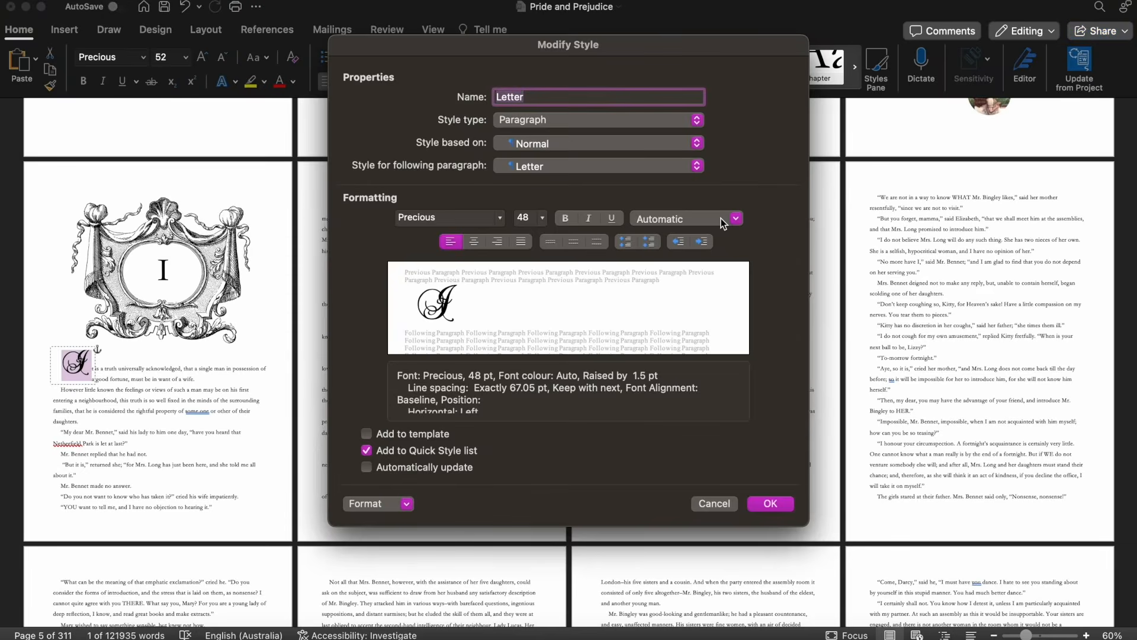
{"action": "left_click", "coordinate": [627, 243]}
{"action": "left_click", "coordinate": [775, 504]}
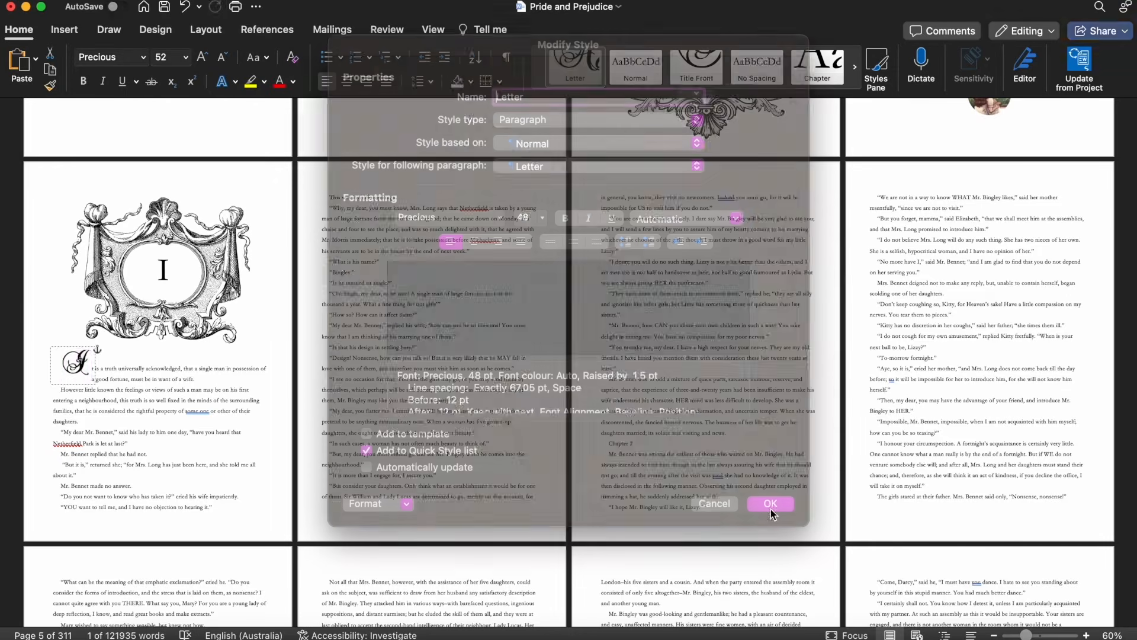
{"action": "left_click", "coordinate": [255, 436]}
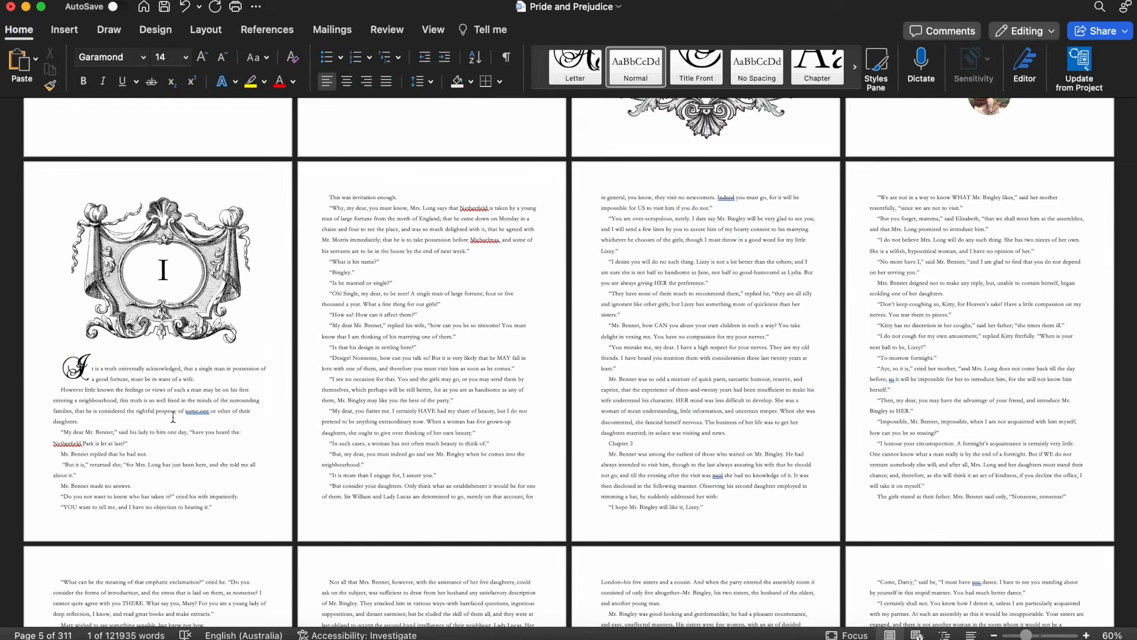
Trim the top of the drop cap's frame slightly and update the Letter style to match it.
{"action": "left_click", "coordinate": [79, 366]}
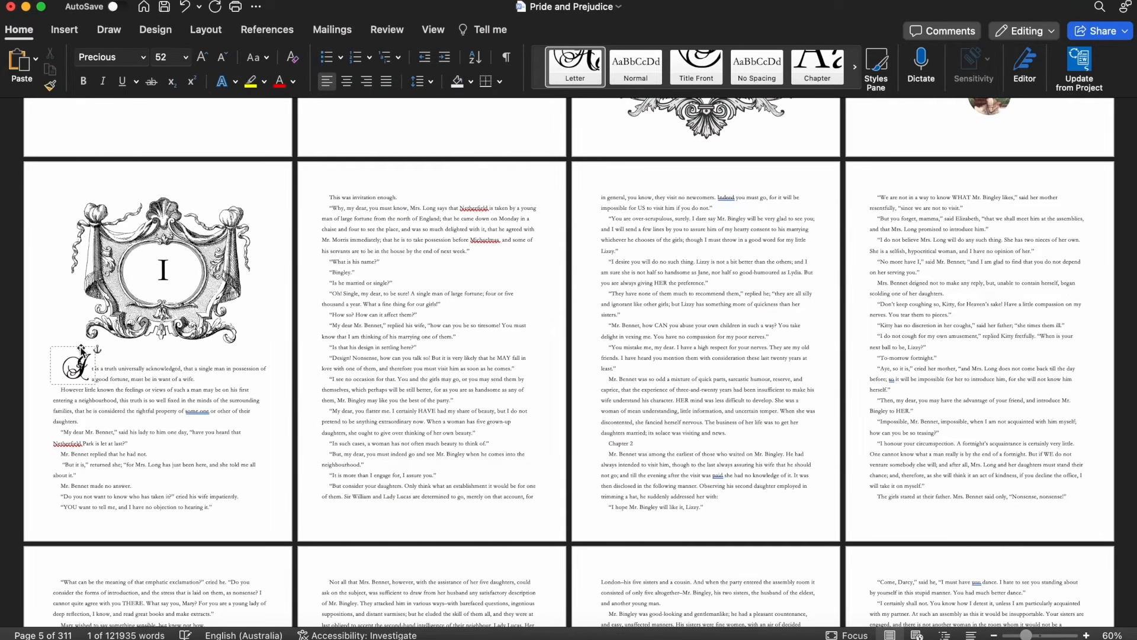
{"action": "left_click", "coordinate": [81, 350]}
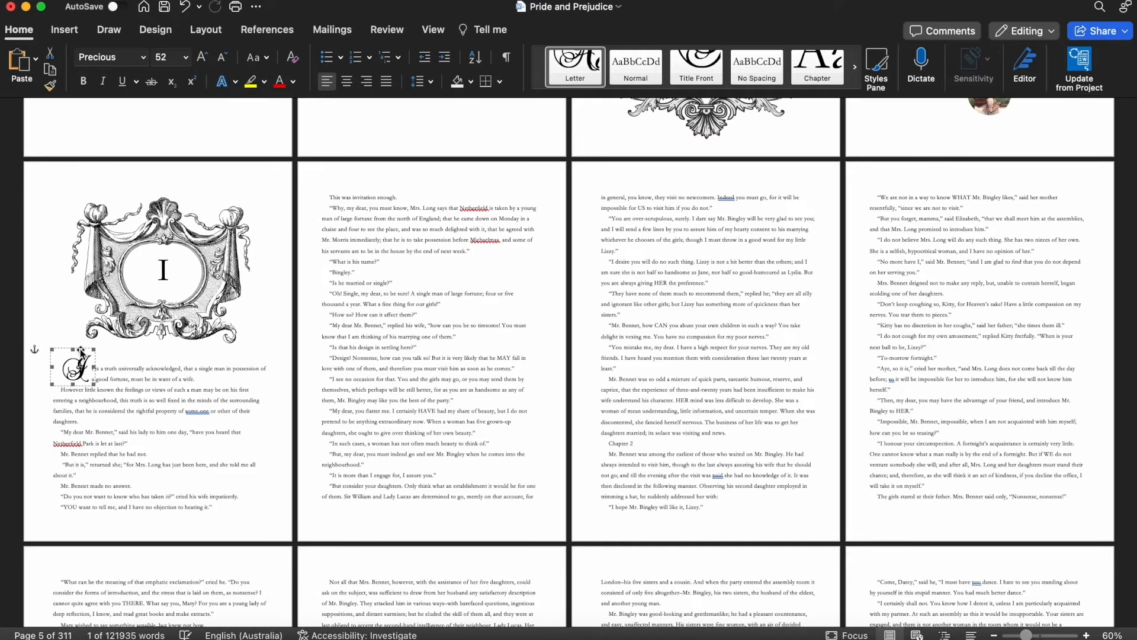
{"action": "right_click", "coordinate": [559, 69]}
{"action": "left_click", "coordinate": [574, 77]}
{"action": "left_click", "coordinate": [62, 433]}
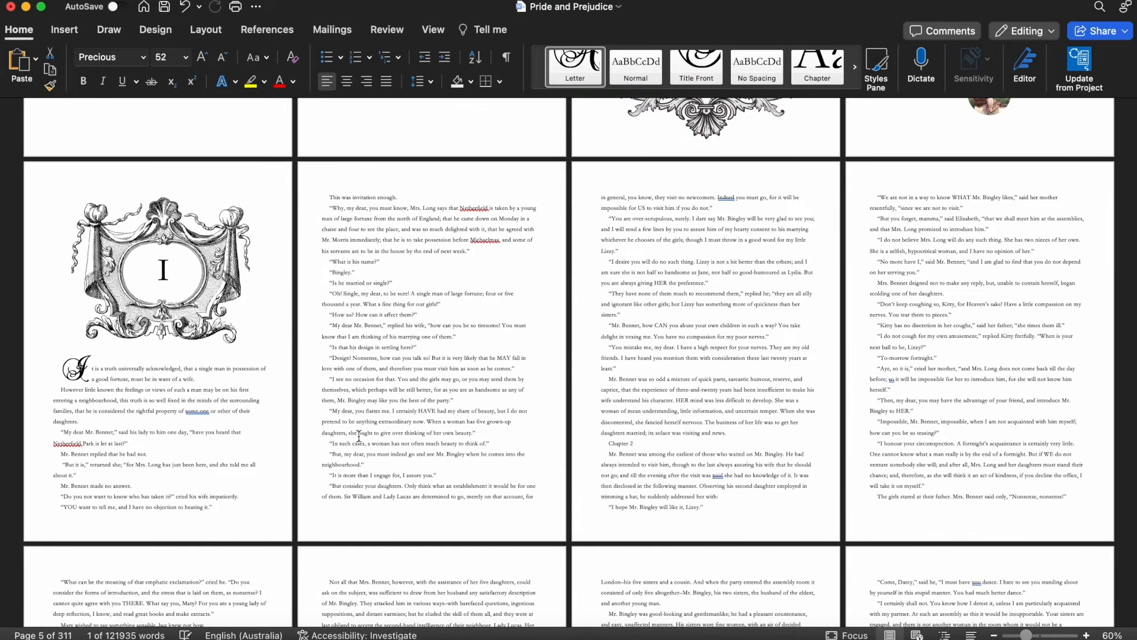
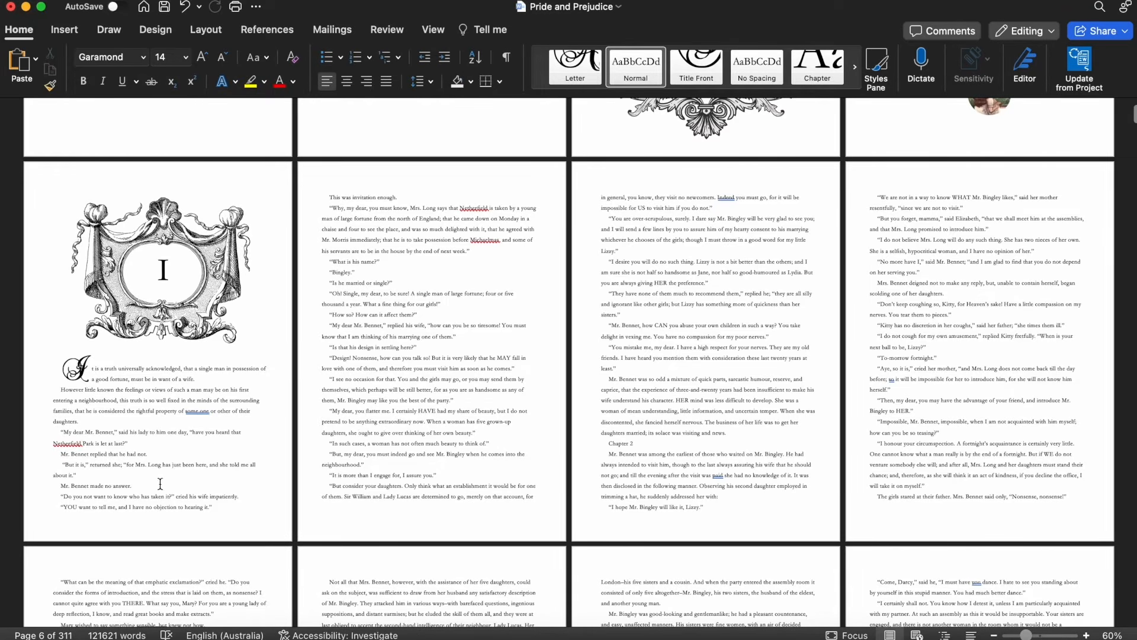
Copy the Chapter I ornament together with its numeral text box and paste them into the blank document.
{"action": "left_click", "coordinate": [164, 272]}
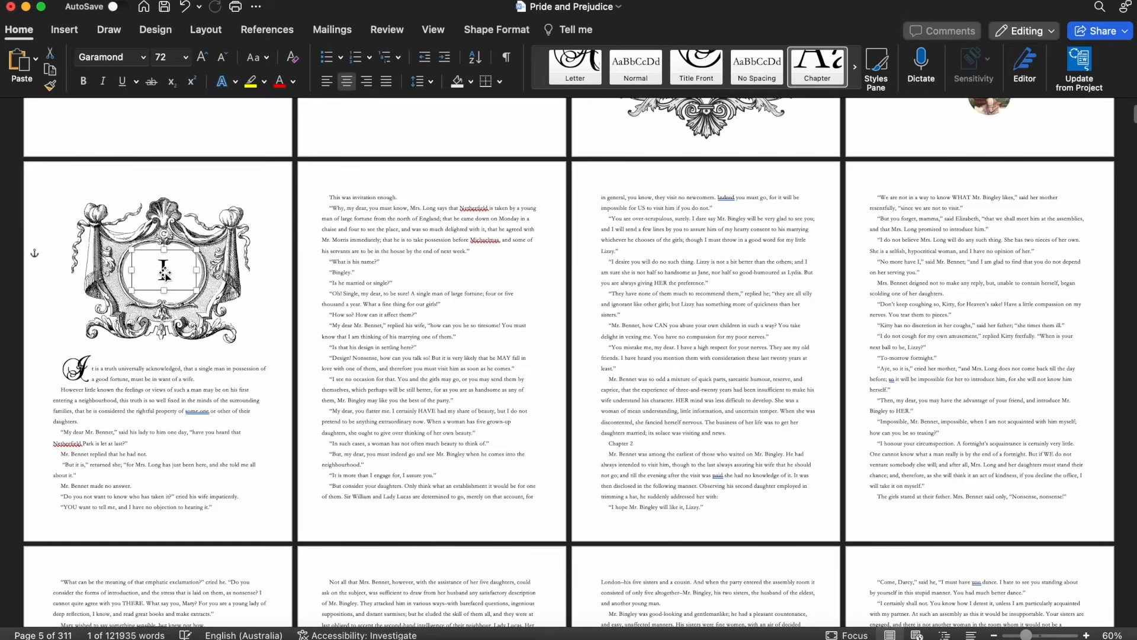
{"action": "left_click", "coordinate": [380, 308]}
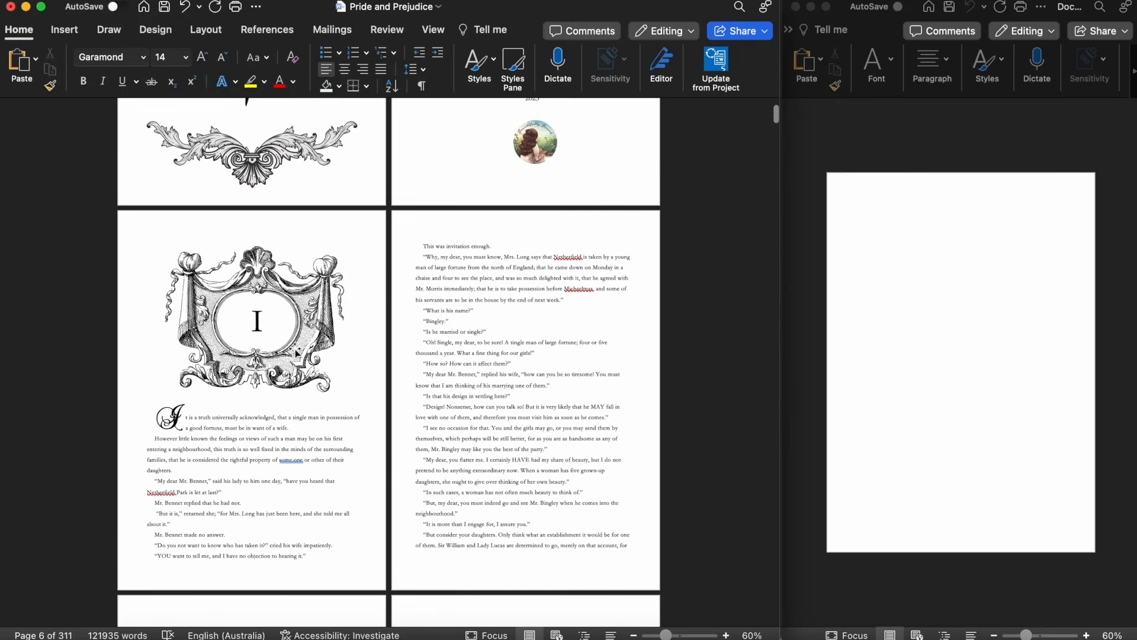
{"action": "left_click", "coordinate": [291, 344]}
{"action": "left_click", "coordinate": [254, 322]}
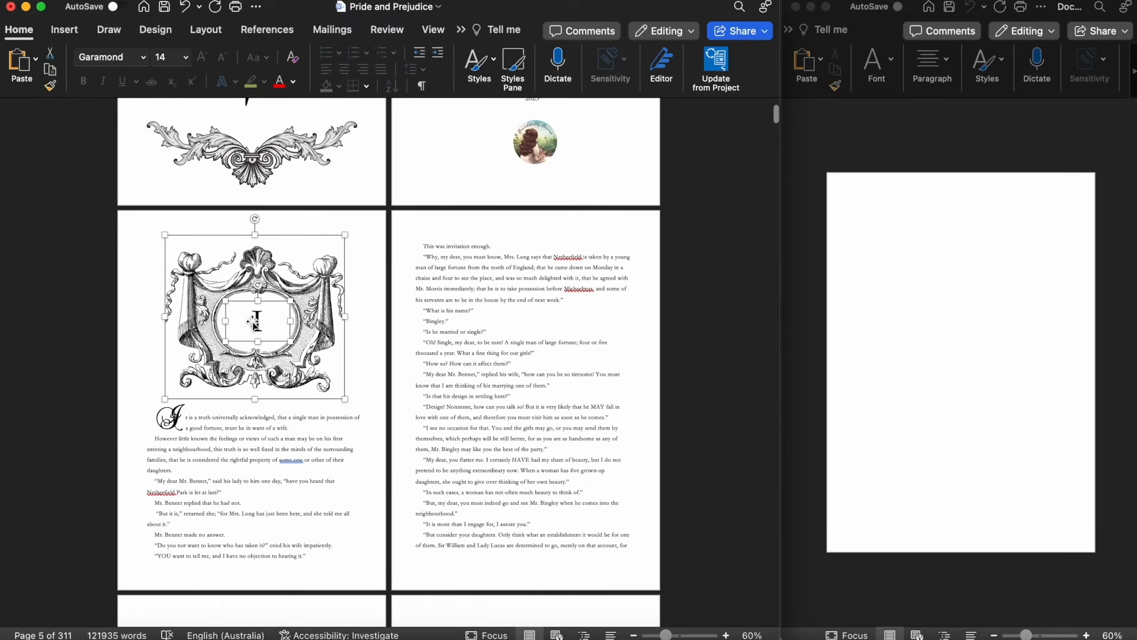
{"action": "left_click", "coordinate": [1063, 358]}
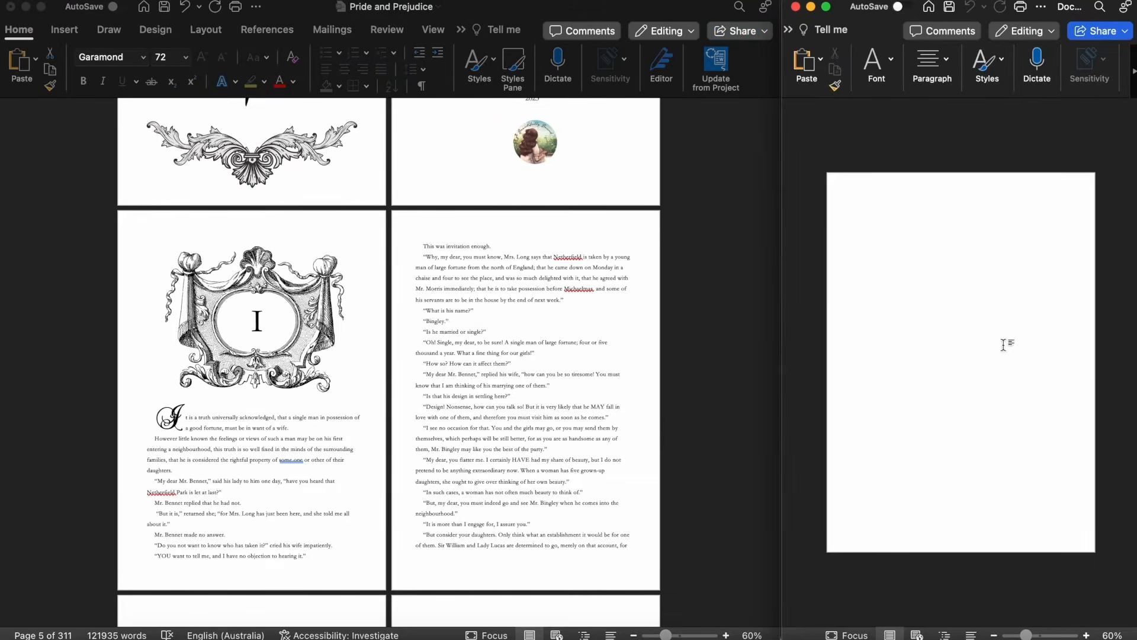
{"action": "key", "text": "super+v"}
{"action": "left_click", "coordinate": [539, 422]}
Search the Pride and Prejudice document for "chapter" to locate the Chapter 2 heading.
{"action": "left_click", "coordinate": [276, 535]}
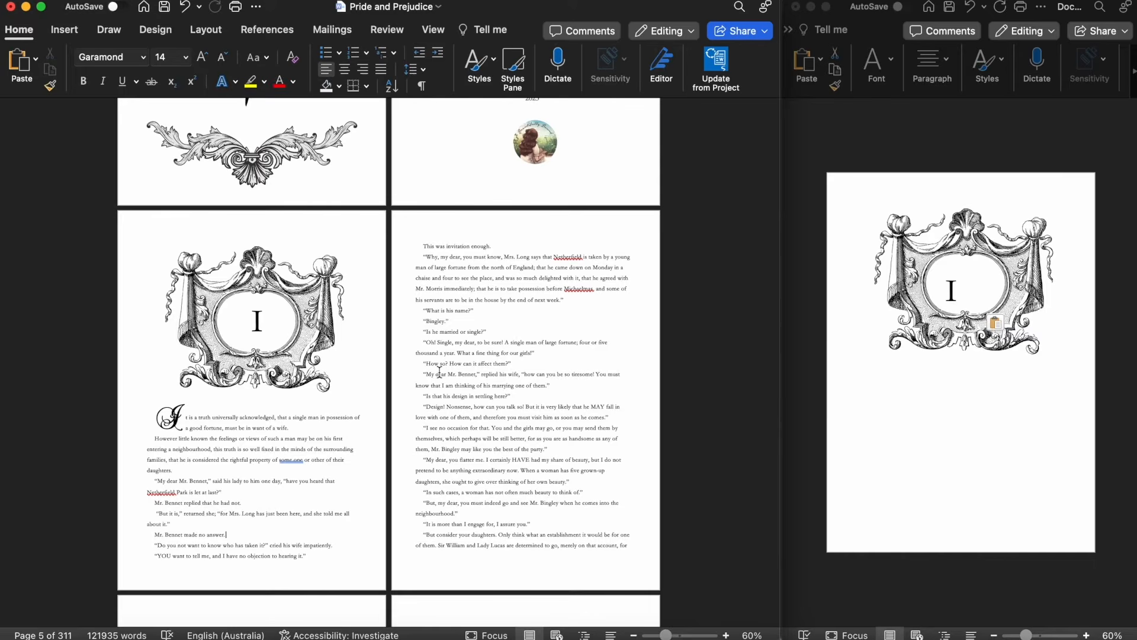
{"action": "left_click", "coordinate": [739, 7]}
{"action": "type", "text": "c"}
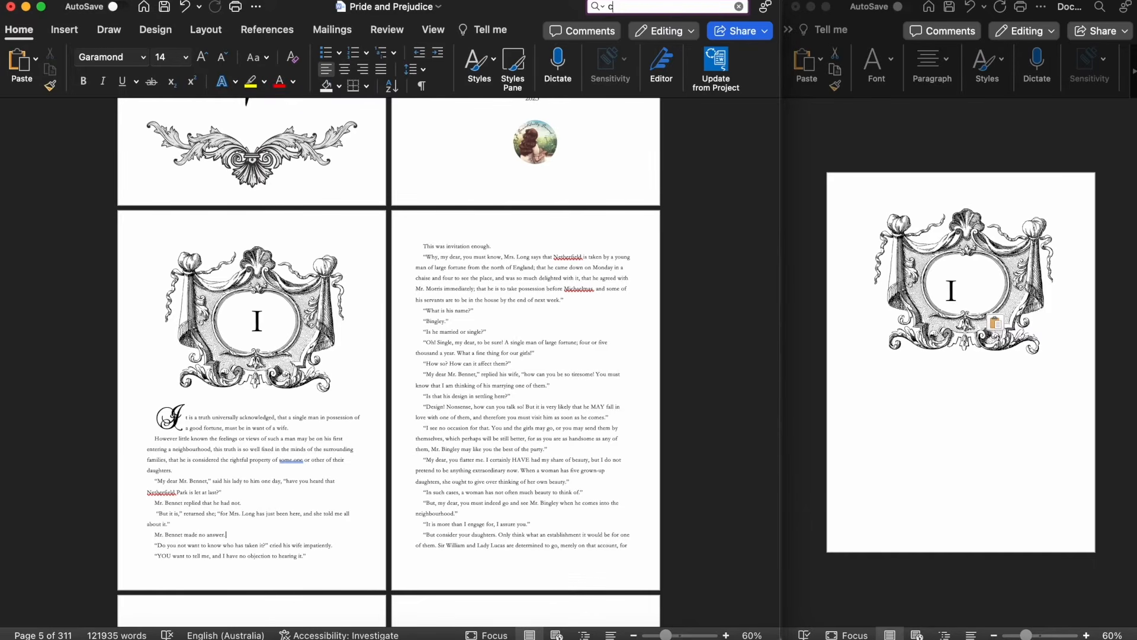
{"action": "type", "text": "hapter"}
{"action": "key", "text": "Return"}
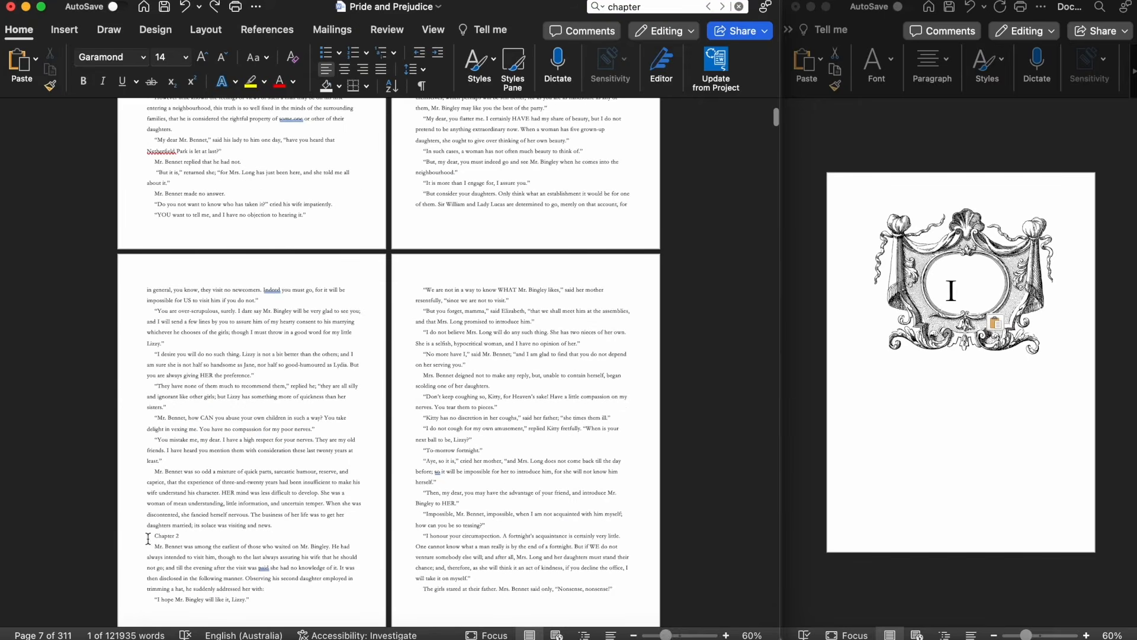
Insert blank lines before the Chapter 2 heading to move it onto the next page, leaving space for the ornament above it.
{"action": "key", "text": "Return"}
{"action": "key", "text": "Return"}
{"action": "key", "text": "Return"}
{"action": "key", "text": "Return"}
{"action": "key", "text": "Return"}
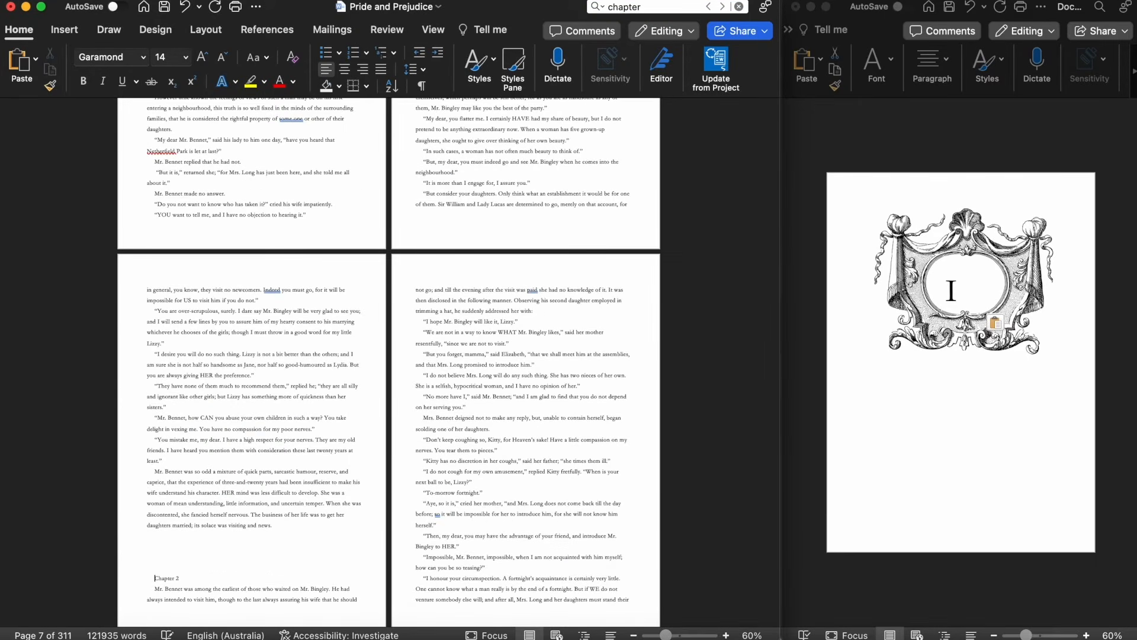
{"action": "key", "text": "Return"}
{"action": "key", "text": "Return"}
{"action": "key", "text": "Return"}
{"action": "key", "text": "Return"}
{"action": "key", "text": "Return"}
{"action": "key", "text": "Return"}
{"action": "key", "text": "Return"}
{"action": "key", "text": "Return"}
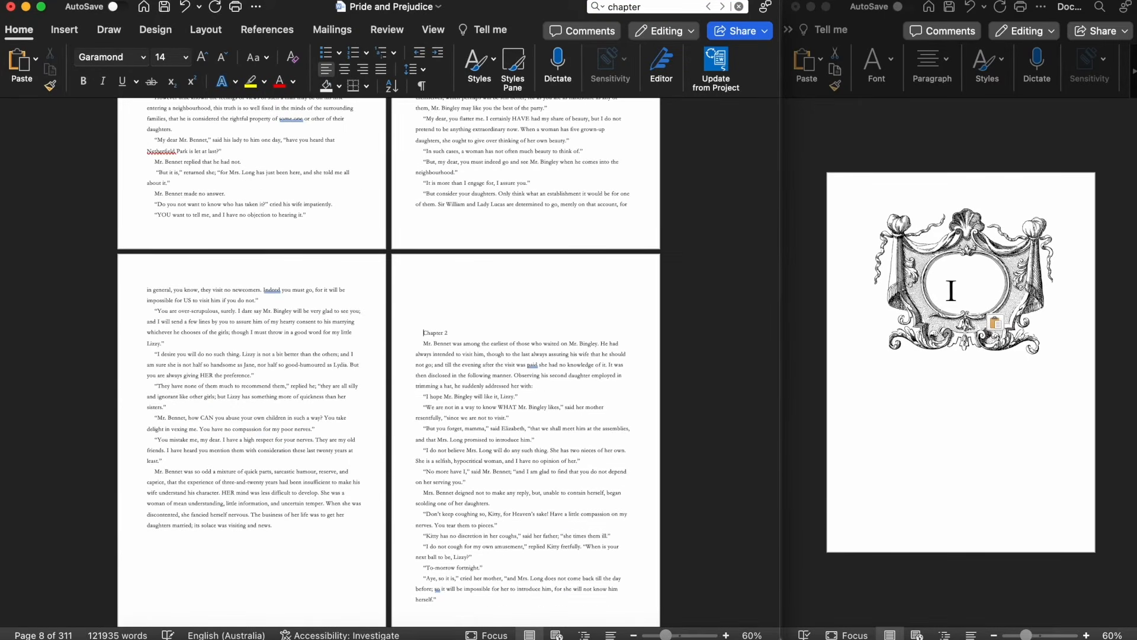
{"action": "key", "text": "Return"}
{"action": "key", "text": "Return"}
{"action": "key", "text": "Return"}
{"action": "key", "text": "Return"}
{"action": "key", "text": "Return"}
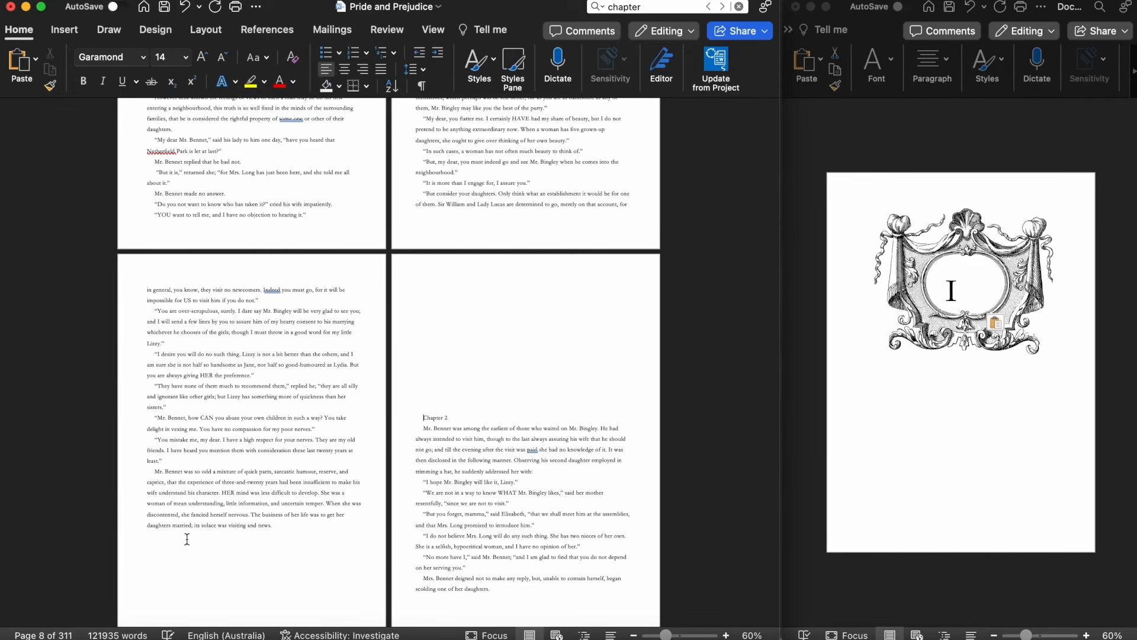
Paste the ornament and numeral onto the Chapter 2 page, move them up above the text, and adjust their alignment.
{"action": "key", "text": "super+v"}
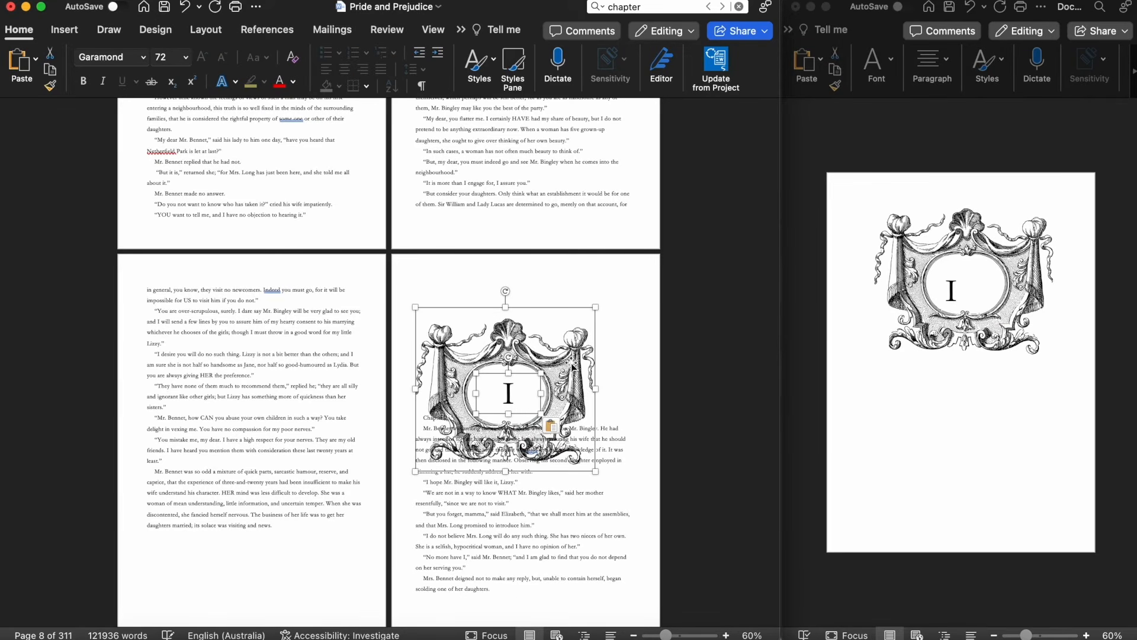
{"action": "left_click_drag", "start_coordinate": [569, 364], "coordinate": [591, 329]}
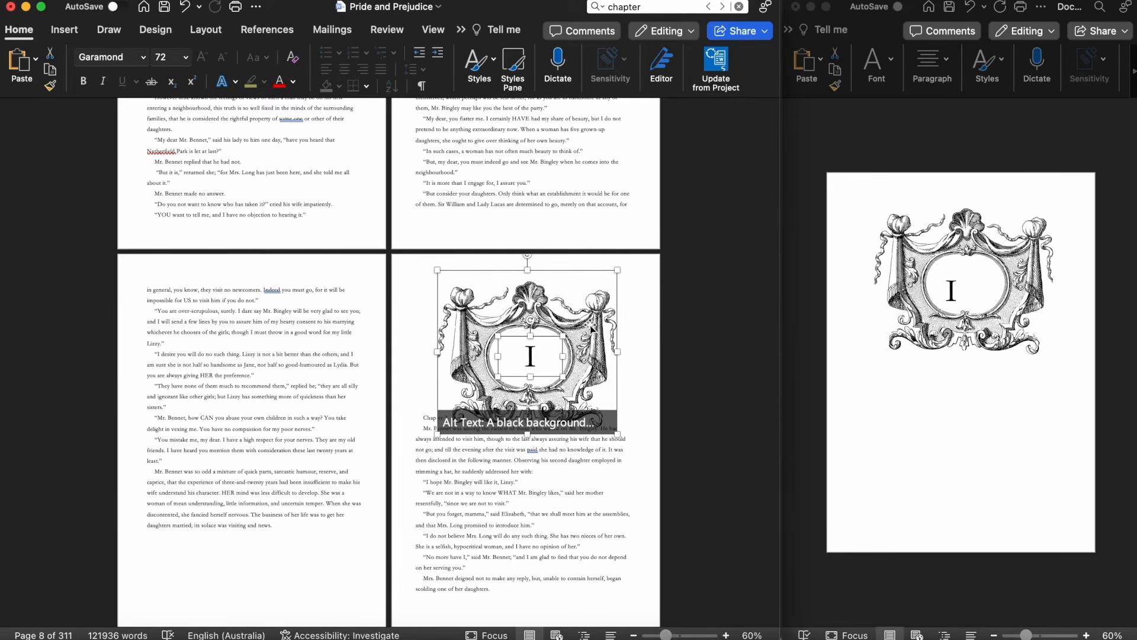
{"action": "left_click", "coordinate": [674, 382]}
{"action": "left_click", "coordinate": [576, 340]}
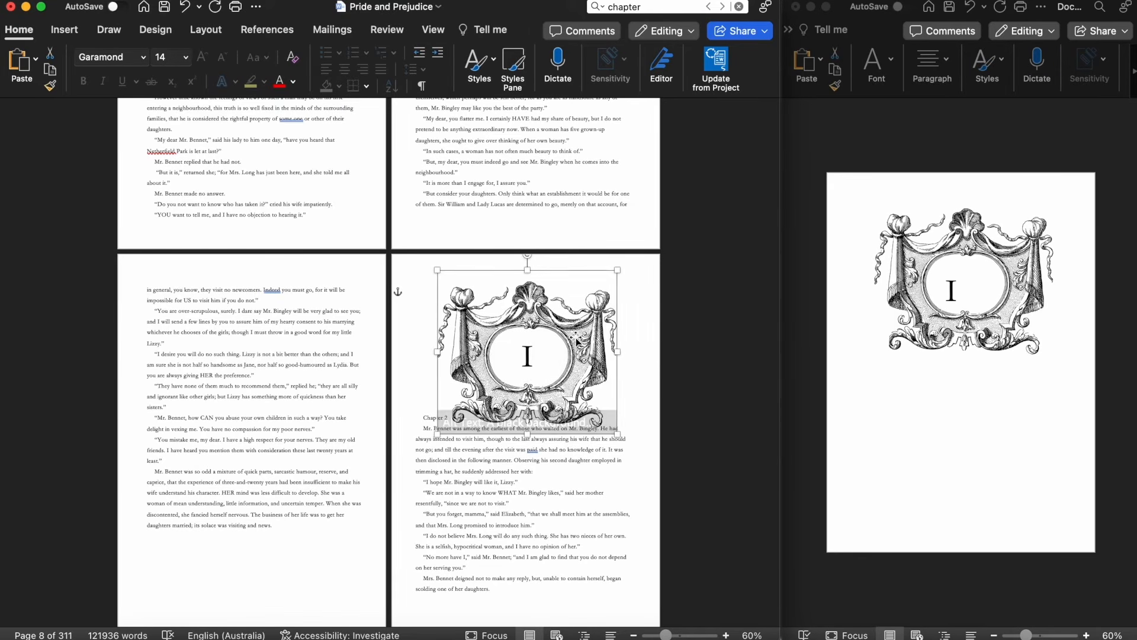
{"action": "left_click", "coordinate": [524, 355]}
{"action": "left_click", "coordinate": [619, 437]}
Add blank lines below the Chapter 2 ornament and delete the "Chapter 2" heading text.
{"action": "key", "text": "Return"}
{"action": "key", "text": "Return"}
{"action": "key", "text": "Return"}
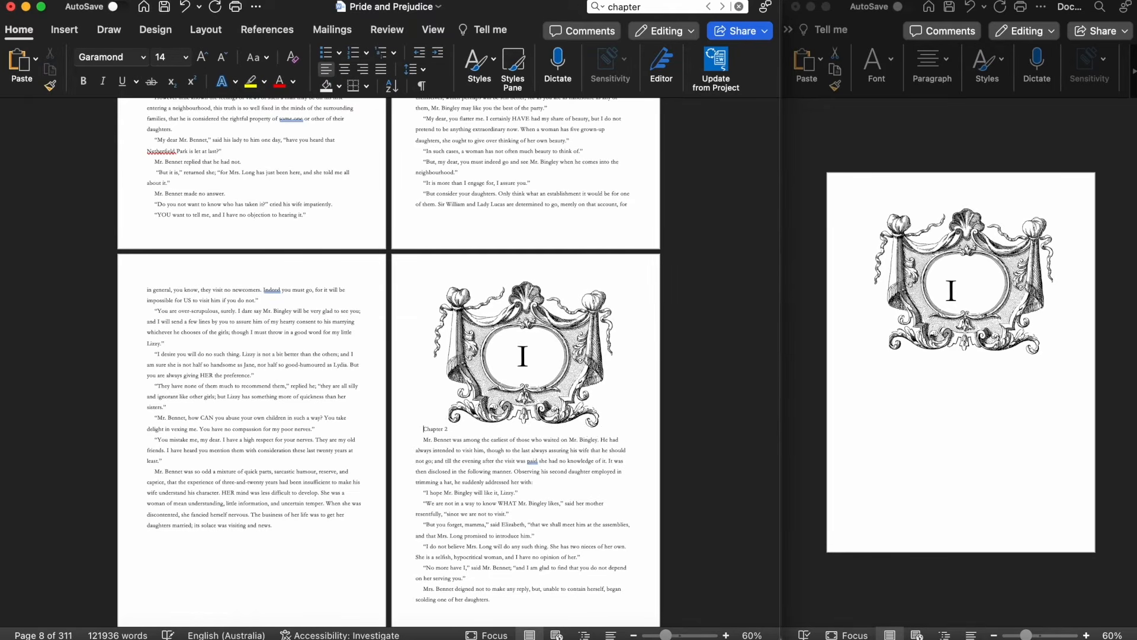
{"action": "left_click_drag", "start_coordinate": [438, 452], "coordinate": [423, 451]}
{"action": "key", "text": "BackSpace"}
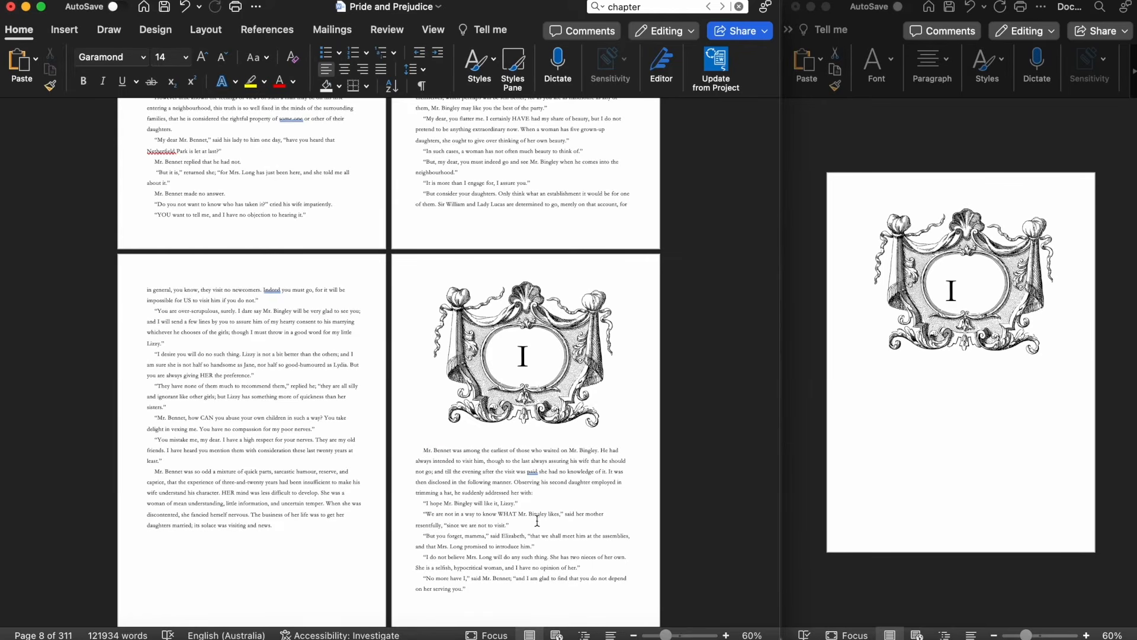
Change the numeral in the Chapter 2 ornament to II and nudge its text box slightly to the right.
{"action": "double_click", "coordinate": [541, 376]}
{"action": "left_click", "coordinate": [428, 347]}
{"action": "type", "text": "I"}
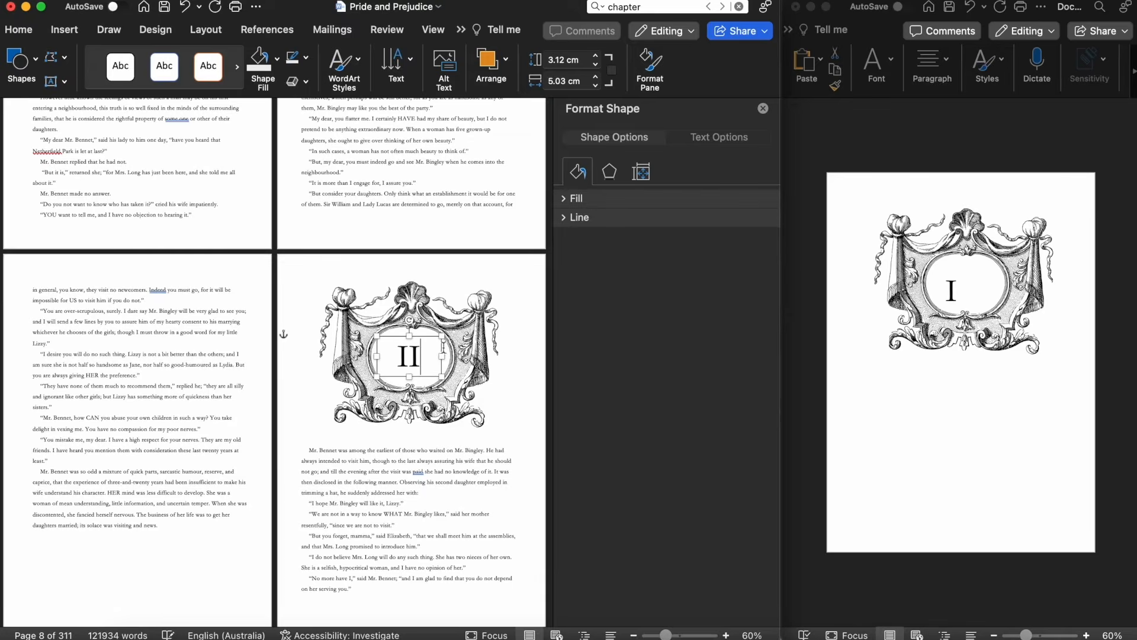
{"action": "left_click", "coordinate": [764, 109]}
{"action": "left_click", "coordinate": [632, 457]}
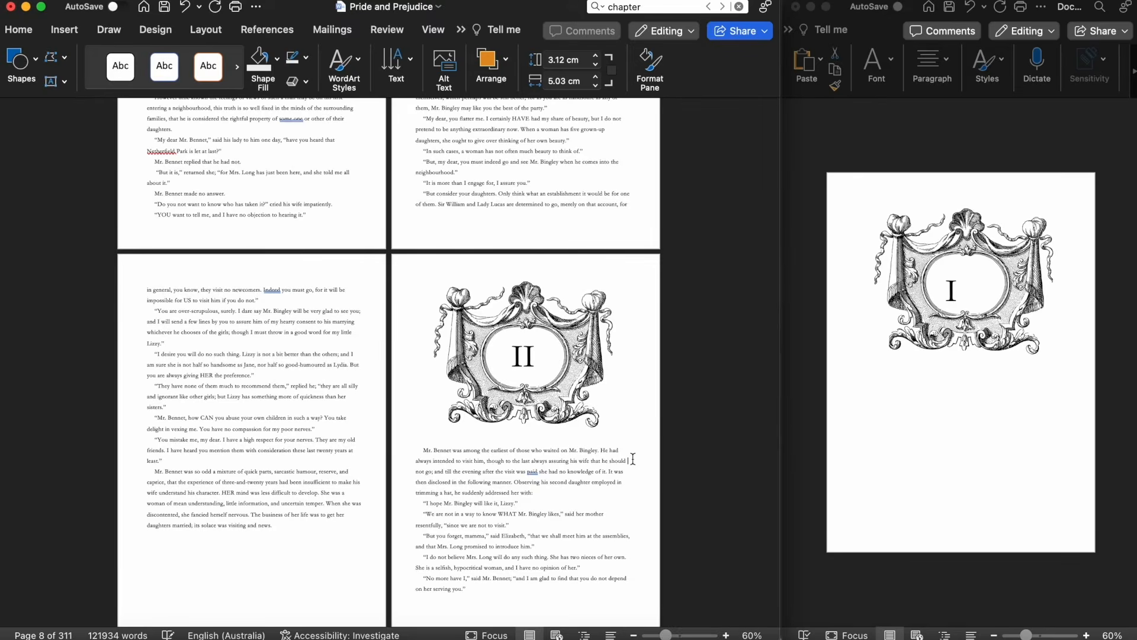
{"action": "left_click", "coordinate": [524, 377]}
{"action": "key", "text": "Right"}
{"action": "key", "text": "Right"}
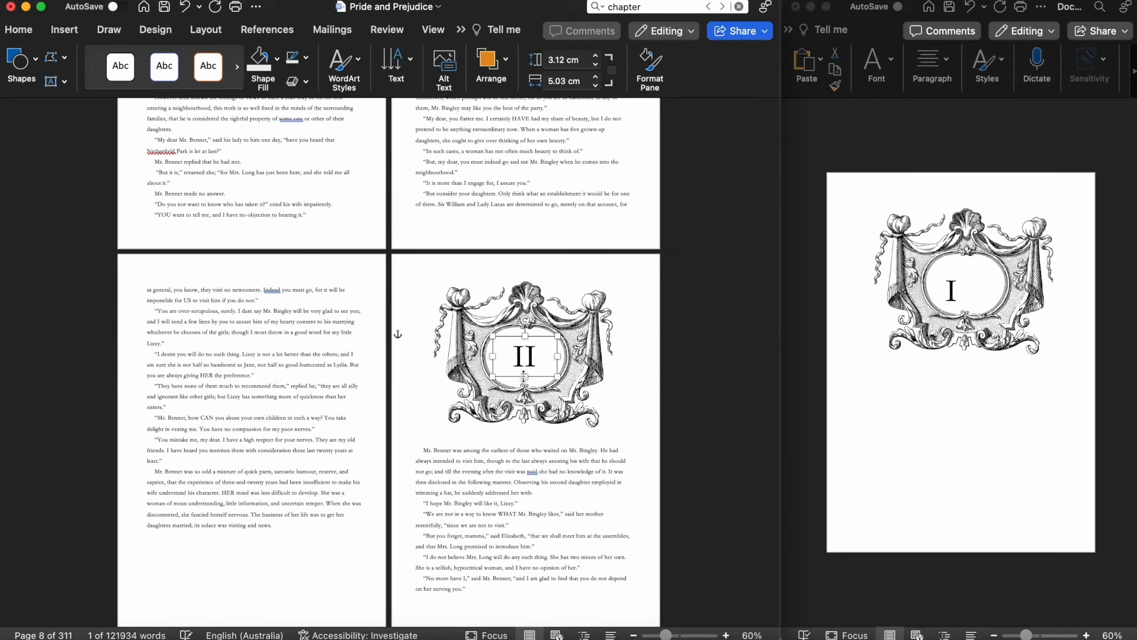
{"action": "key", "text": "Escape"}
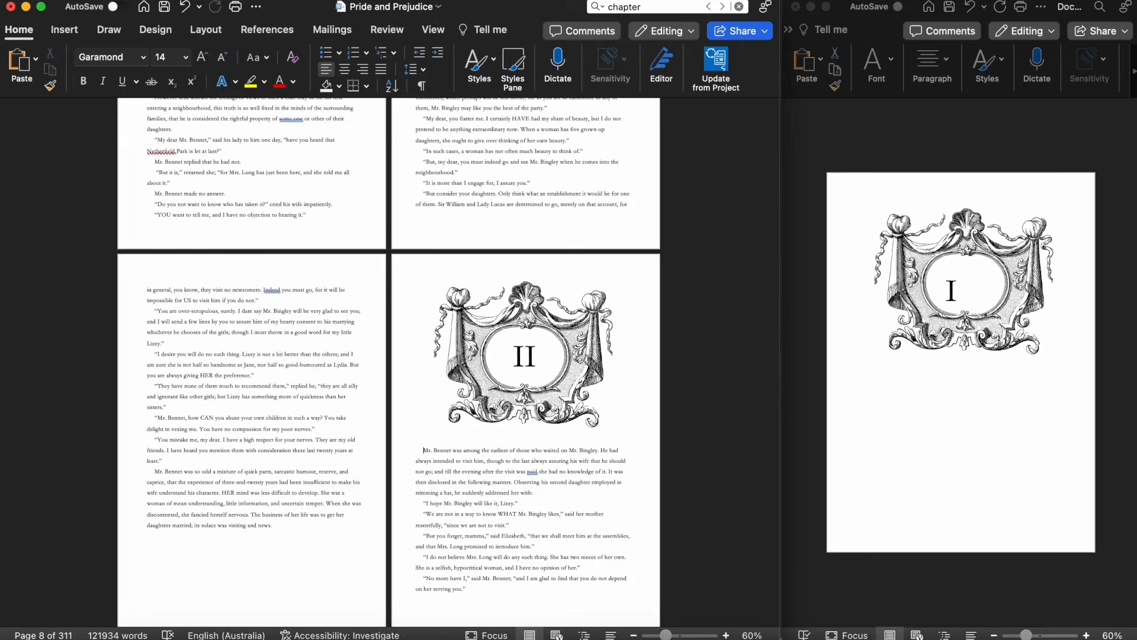
Assign the keyboard shortcut Command+D to the FormatDropCap command, saving the change in Normal.dotm.
{"action": "left_click", "coordinate": [270, 1]}
{"action": "left_click", "coordinate": [409, 391]}
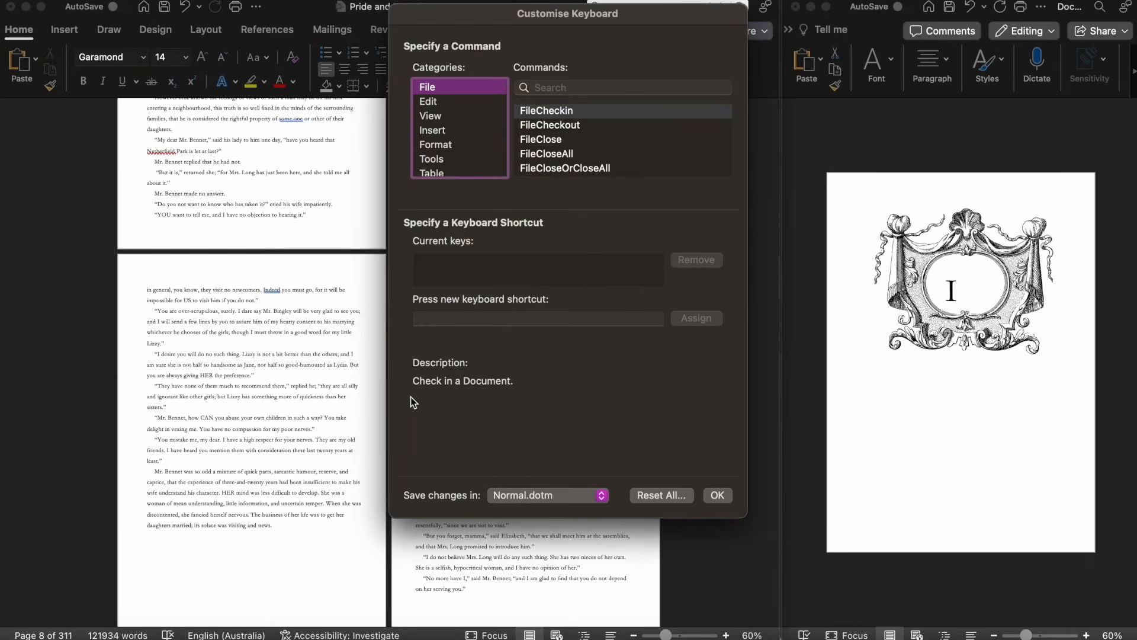
{"action": "scroll", "coordinate": [492, 140], "scroll_direction": "down", "scroll_amount": 10}
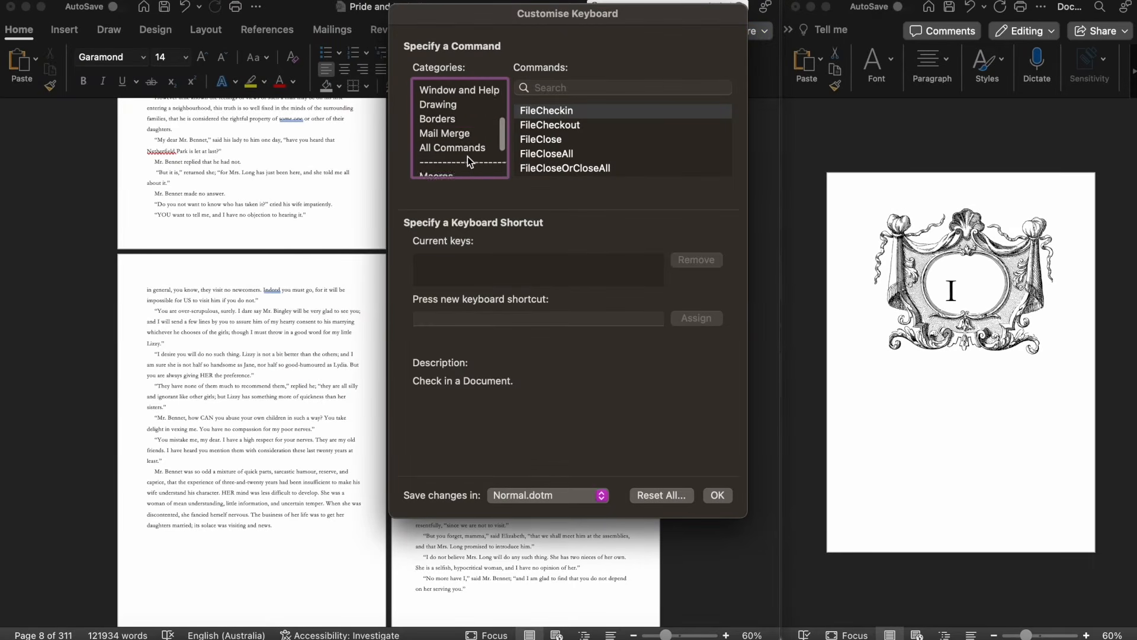
{"action": "left_click", "coordinate": [479, 86]}
{"action": "left_click", "coordinate": [565, 88]}
{"action": "type", "text": "drop"}
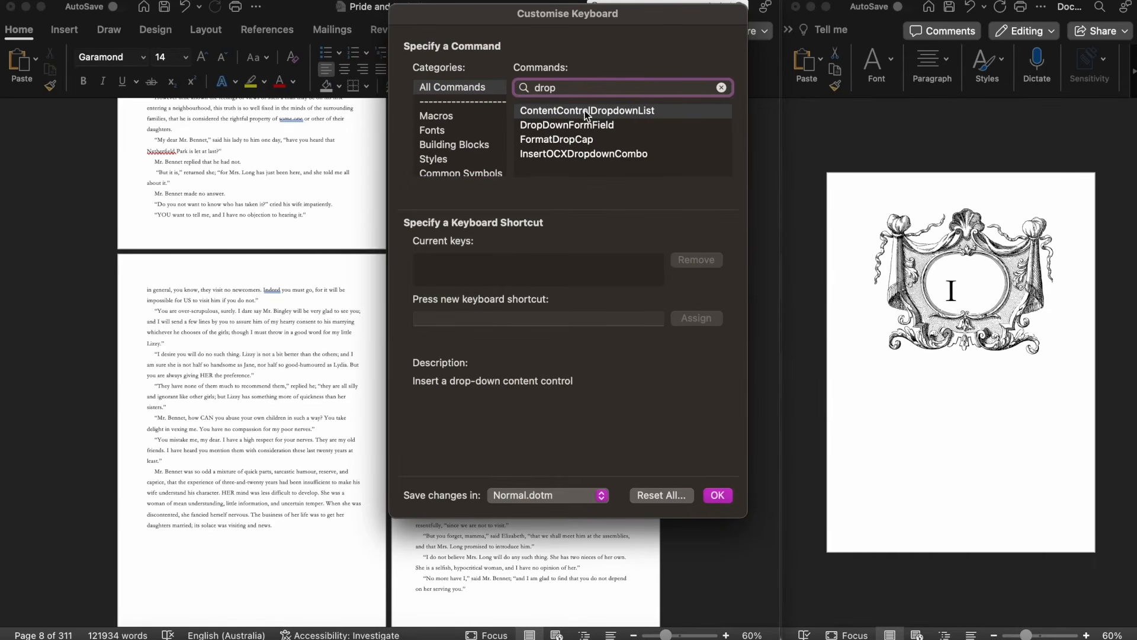
{"action": "left_click", "coordinate": [593, 140]}
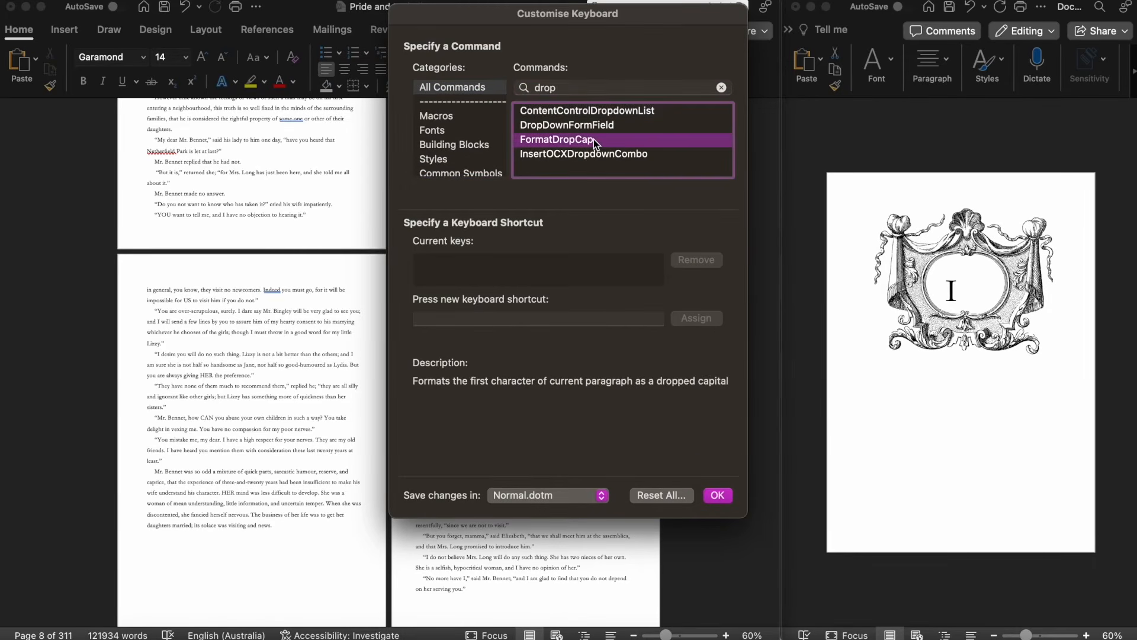
{"action": "left_click", "coordinate": [523, 269]}
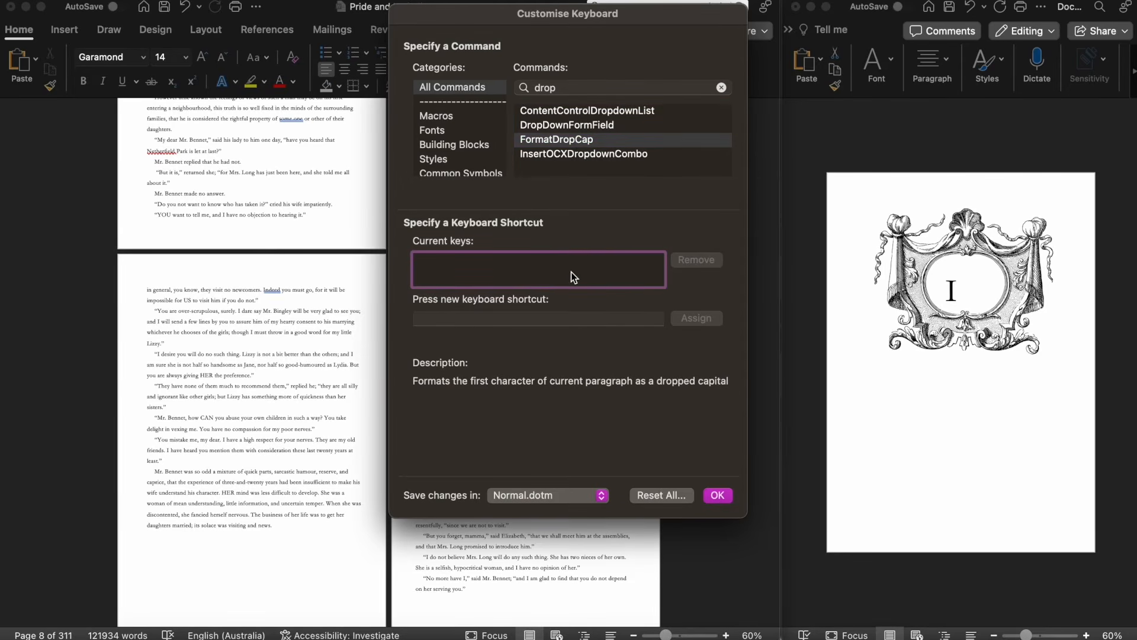
{"action": "left_click", "coordinate": [583, 318]}
{"action": "key", "text": "super+d"}
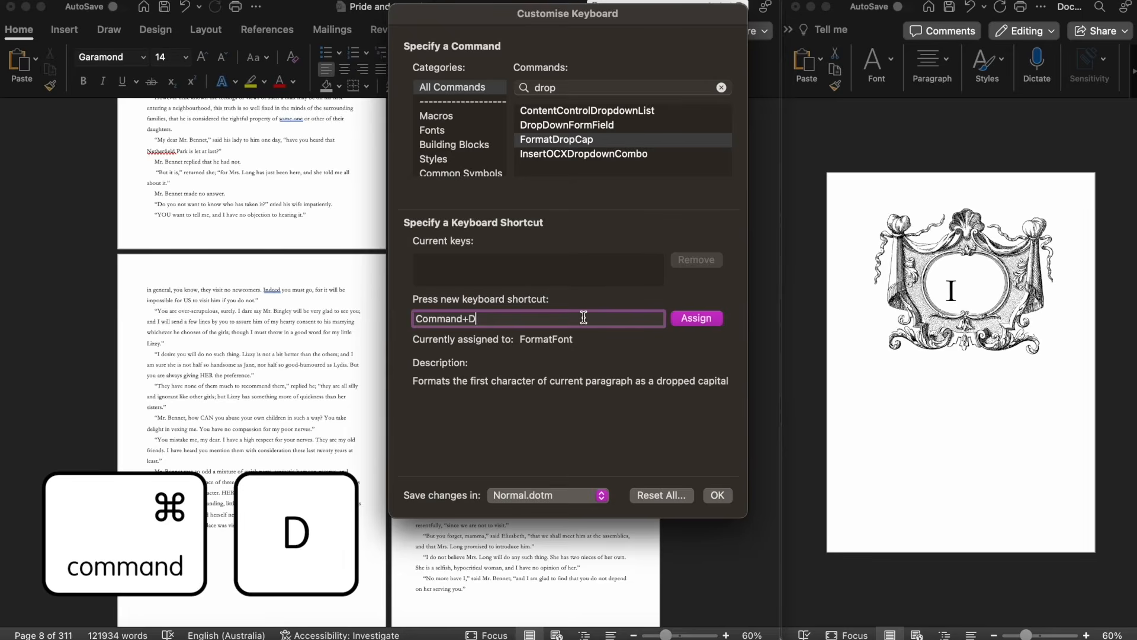
{"action": "left_click", "coordinate": [697, 319]}
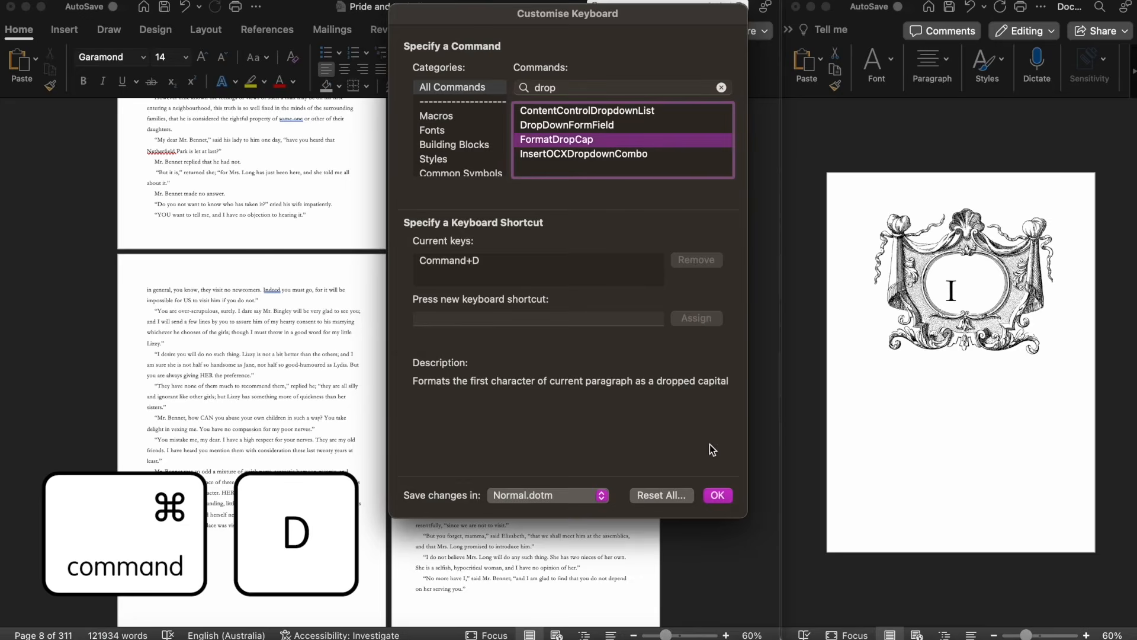
{"action": "left_click", "coordinate": [720, 496]}
Apply a Dropped cap to Chapter 2's opening M, give it the Letter style, and move it up beside the first two lines.
{"action": "key", "text": "super+d"}
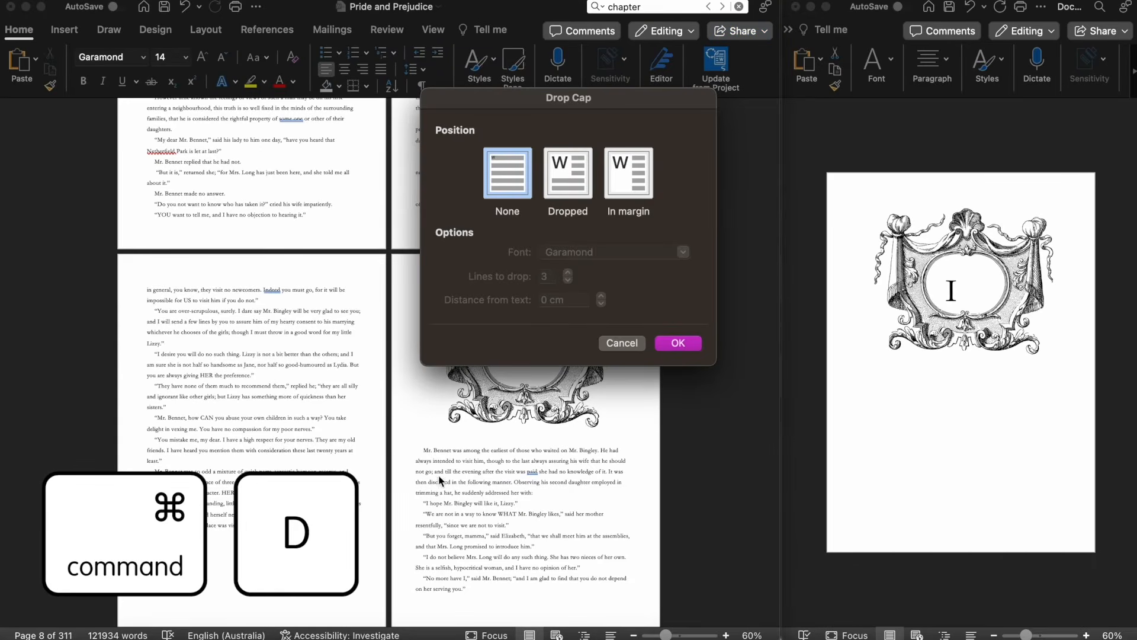
{"action": "left_click", "coordinate": [563, 153]}
{"action": "key", "text": "Return"}
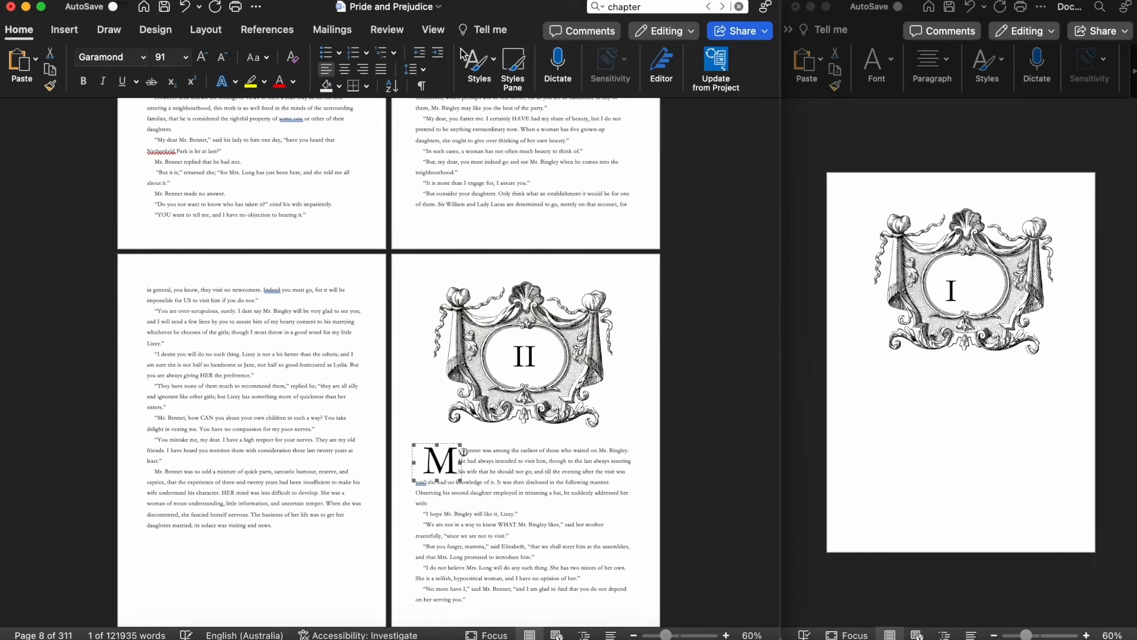
{"action": "left_click", "coordinate": [478, 62]}
{"action": "left_click", "coordinate": [516, 115]}
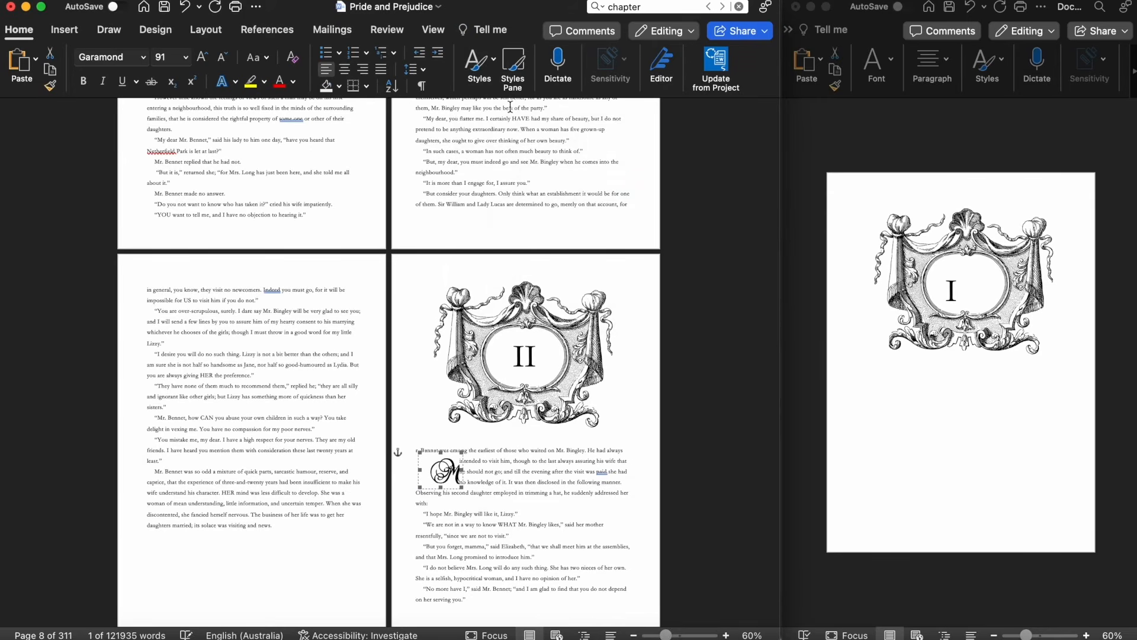
{"action": "left_click_drag", "start_coordinate": [463, 471], "coordinate": [463, 434]}
{"action": "left_click", "coordinate": [495, 448]}
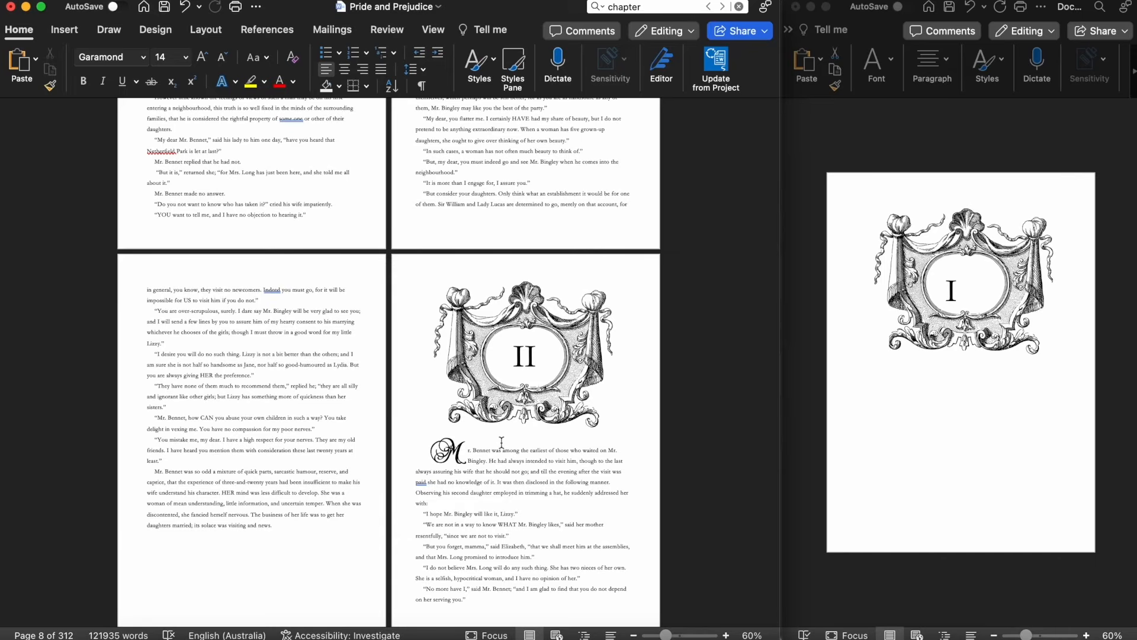
Add a blank line above Chapter 2's opening paragraph and move the drop cap down beside its first two lines.
{"action": "scroll", "coordinate": [502, 442], "scroll_direction": "up", "scroll_amount": 1}
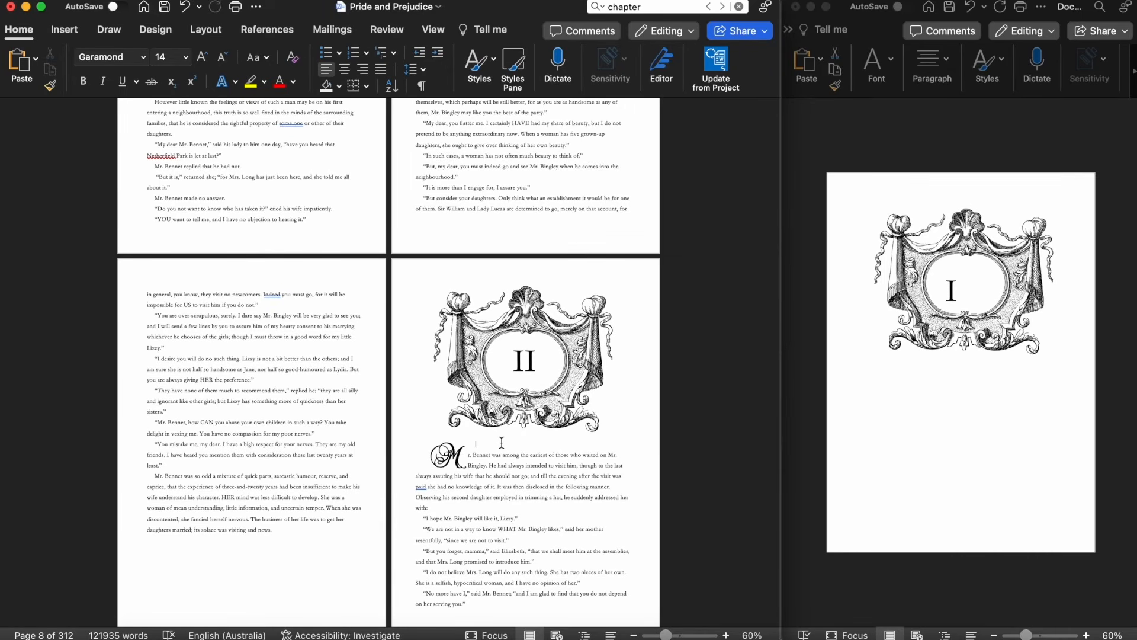
{"action": "scroll", "coordinate": [501, 442], "scroll_direction": "up", "scroll_amount": 10}
{"action": "scroll", "coordinate": [502, 442], "scroll_direction": "down", "scroll_amount": 5}
{"action": "scroll", "coordinate": [476, 482], "scroll_direction": "down", "scroll_amount": 4}
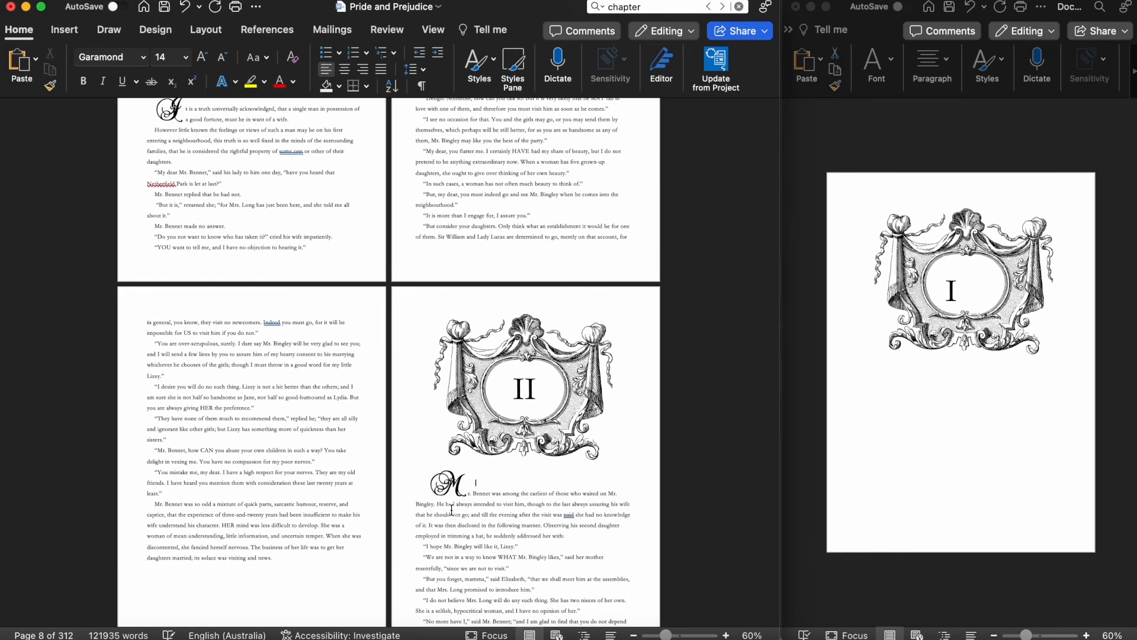
{"action": "left_click", "coordinate": [456, 481]}
{"action": "left_click_drag", "start_coordinate": [469, 465], "coordinate": [470, 476]}
{"action": "left_click", "coordinate": [575, 548]}
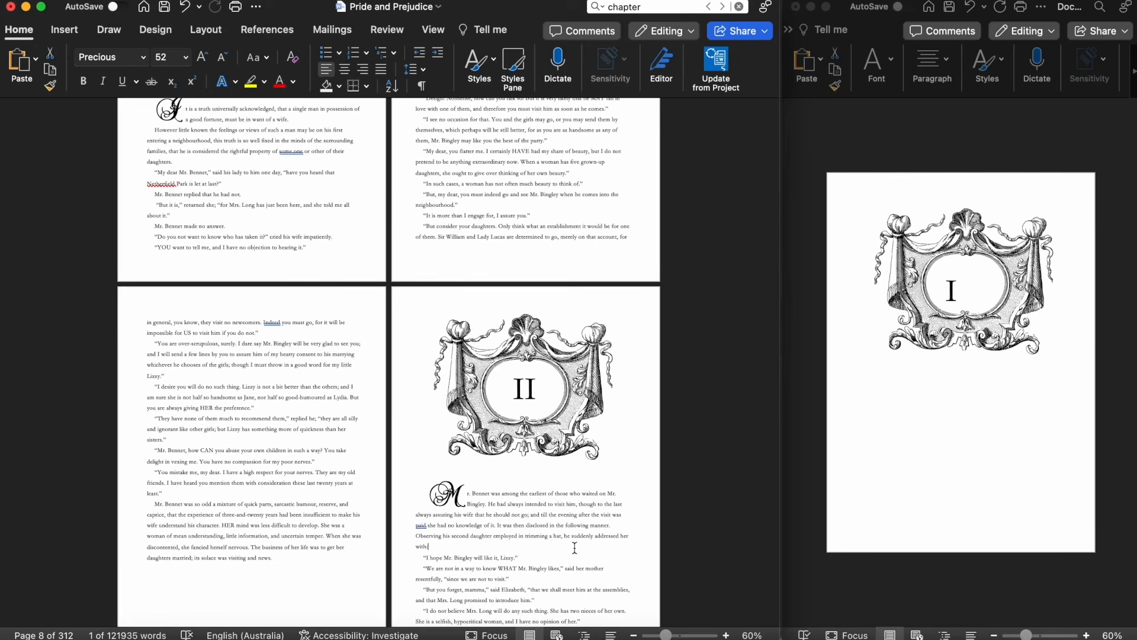
Add blank lines above the Chapter 3 heading so it starts partway down a new page with room for an ornament.
{"action": "scroll", "coordinate": [574, 543], "scroll_direction": "down", "scroll_amount": 10}
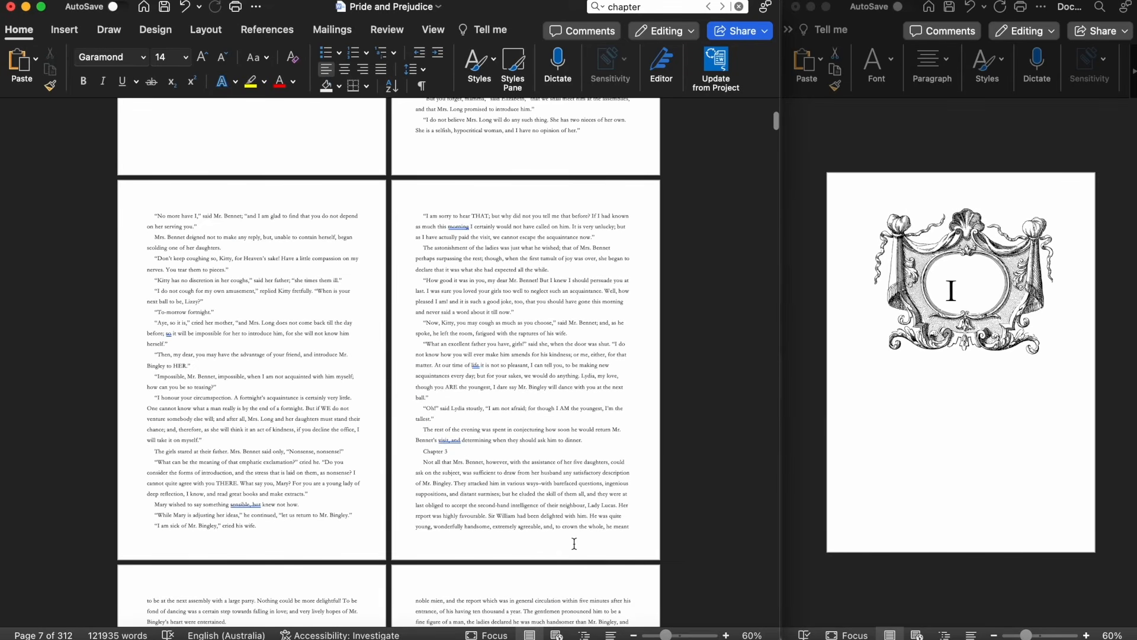
{"action": "left_click", "coordinate": [421, 455]}
{"action": "key", "text": "Return"}
{"action": "key", "text": "Return"}
{"action": "key", "text": "Return"}
{"action": "key", "text": "Return"}
{"action": "key", "text": "Return"}
{"action": "key", "text": "Return"}
{"action": "key", "text": "Return"}
{"action": "key", "text": "Return"}
{"action": "key", "text": "Return"}
{"action": "key", "text": "Return"}
{"action": "key", "text": "Return"}
{"action": "key", "text": "Return"}
{"action": "key", "text": "Return"}
{"action": "key", "text": "Return"}
{"action": "key", "text": "Return"}
{"action": "key", "text": "Return"}
{"action": "key", "text": "Return"}
{"action": "key", "text": "Return"}
{"action": "key", "text": "Return"}
{"action": "key", "text": "Return"}
{"action": "key", "text": "Return"}
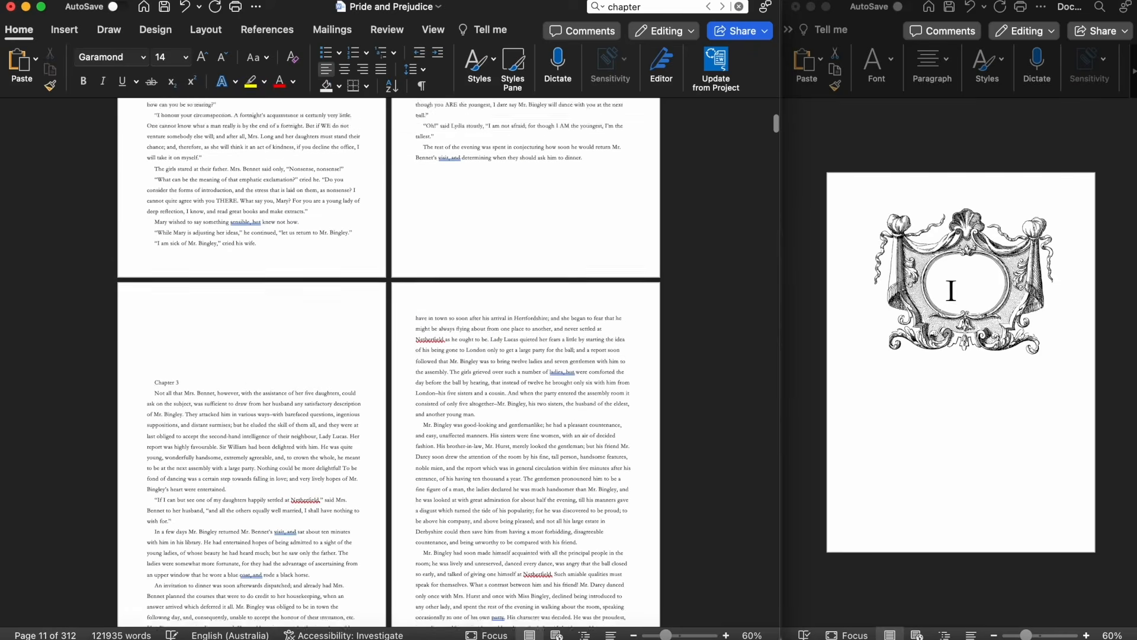
{"action": "key", "text": "Return"}
{"action": "key", "text": "Return"}
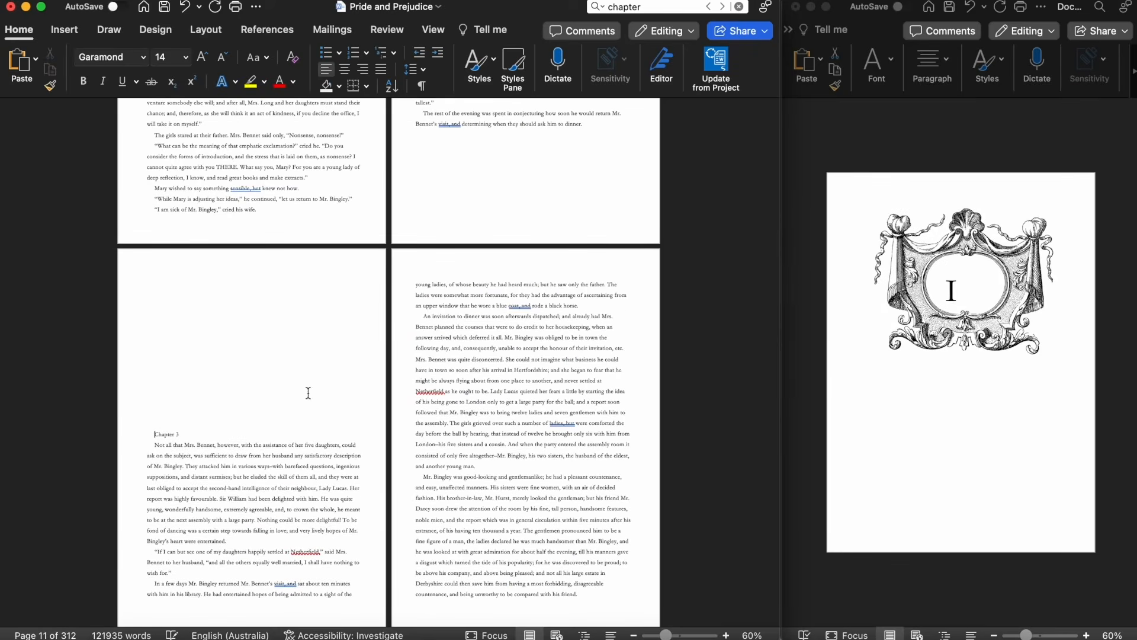
Paste the chapter ornament at the top of the Chapter 3 page and add blank lines between it and the heading.
{"action": "key", "text": "super+v"}
{"action": "left_click_drag", "start_coordinate": [293, 367], "coordinate": [309, 317]}
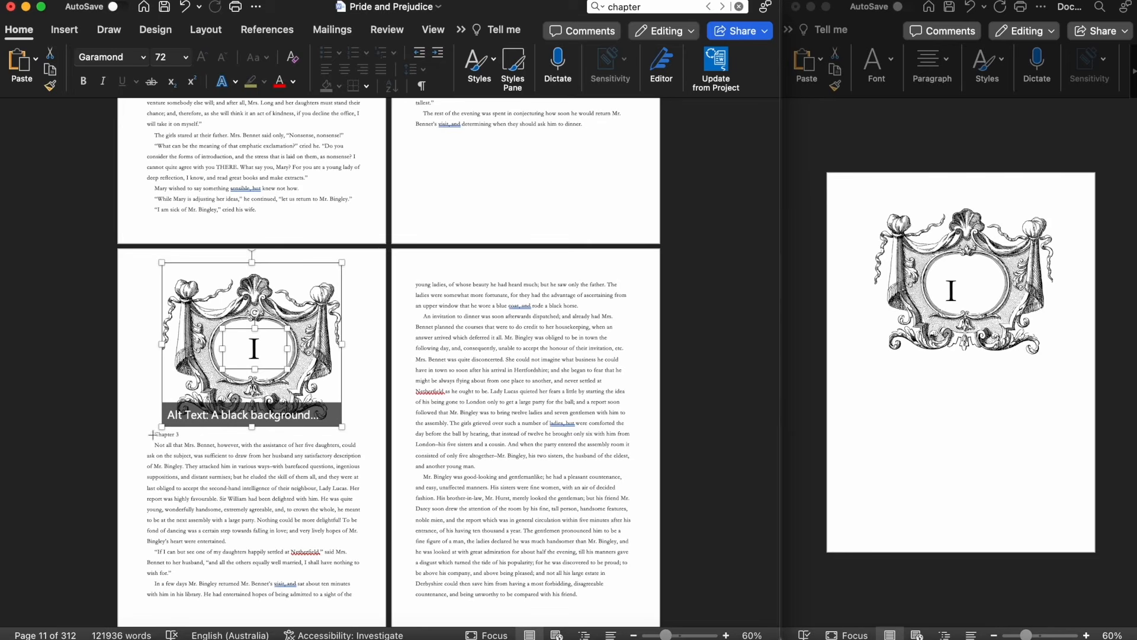
{"action": "left_click", "coordinate": [151, 442]}
{"action": "key", "text": "Return"}
{"action": "key", "text": "Return"}
Change the numeral in the Chapter 3 ornament to III and close the formatting pane.
{"action": "double_click", "coordinate": [264, 341]}
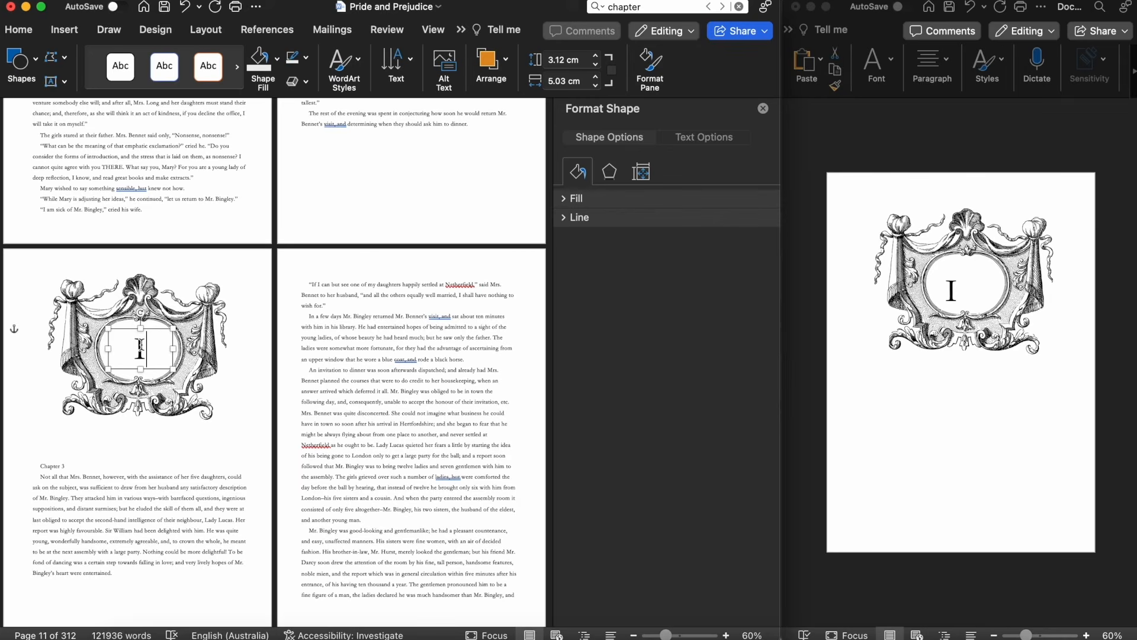
{"action": "left_click", "coordinate": [276, 477]}
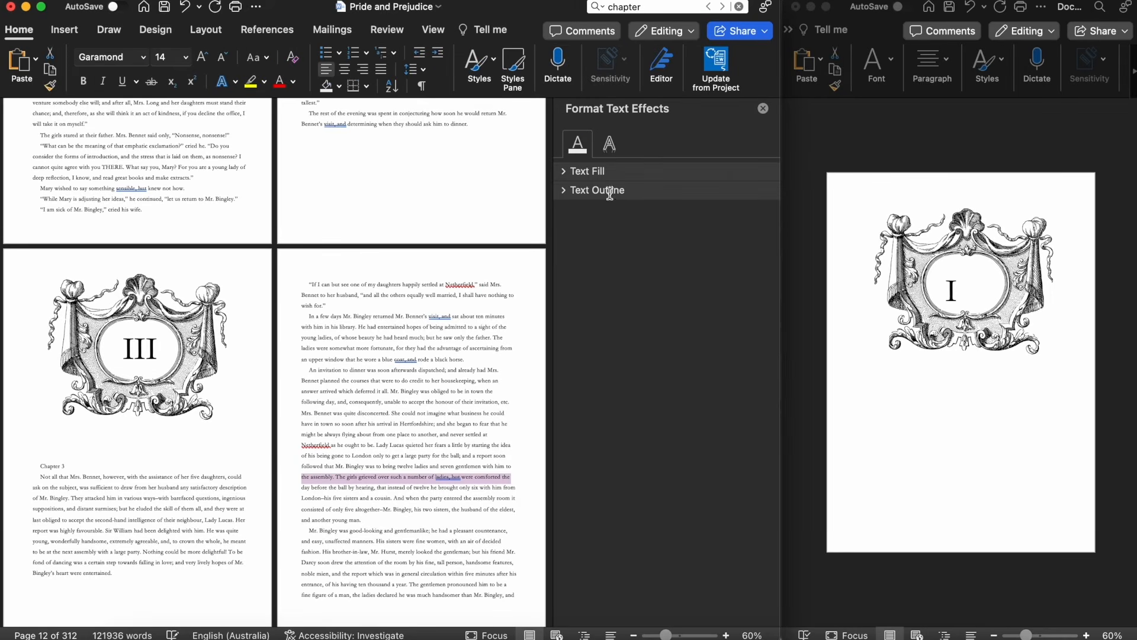
{"action": "left_click", "coordinate": [763, 109]}
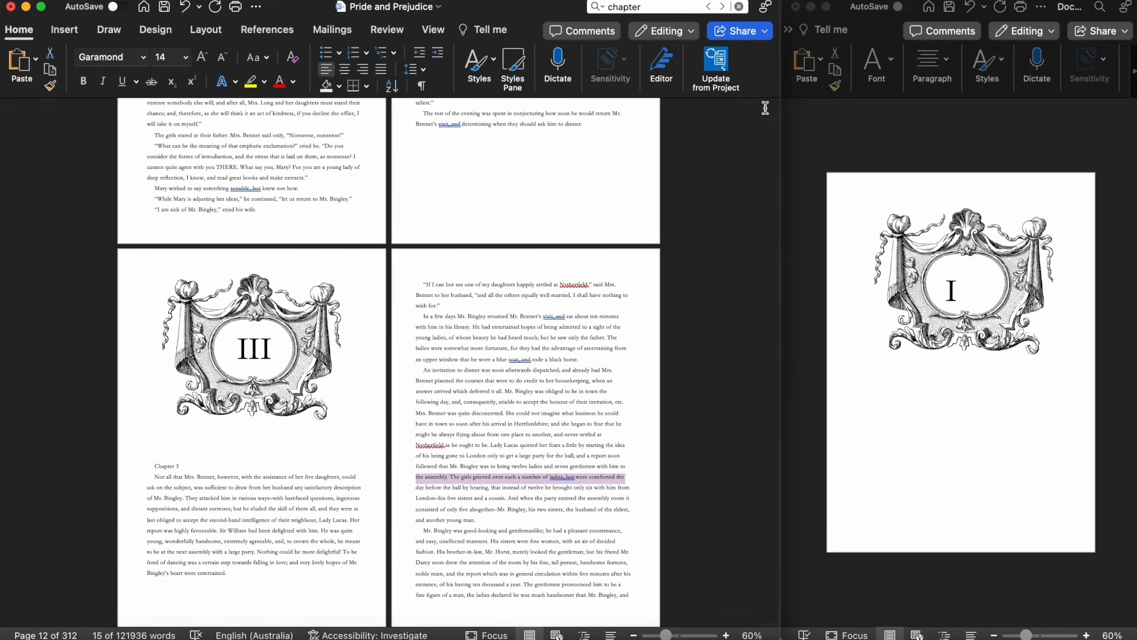
Delete the Chapter 3 heading line and apply a Dropped cap to the opening N.
{"action": "scroll", "coordinate": [281, 497], "scroll_direction": "down", "scroll_amount": 5}
{"action": "left_click_drag", "start_coordinate": [180, 345], "coordinate": [171, 344]}
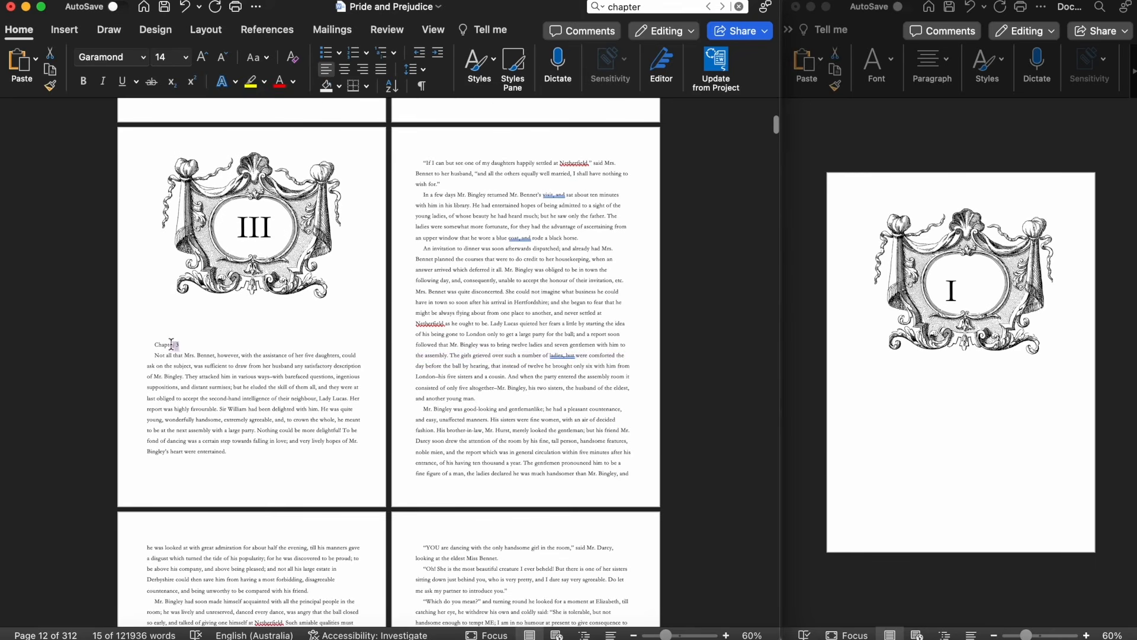
{"action": "key", "text": "BackSpace"}
{"action": "key", "text": "super+d"}
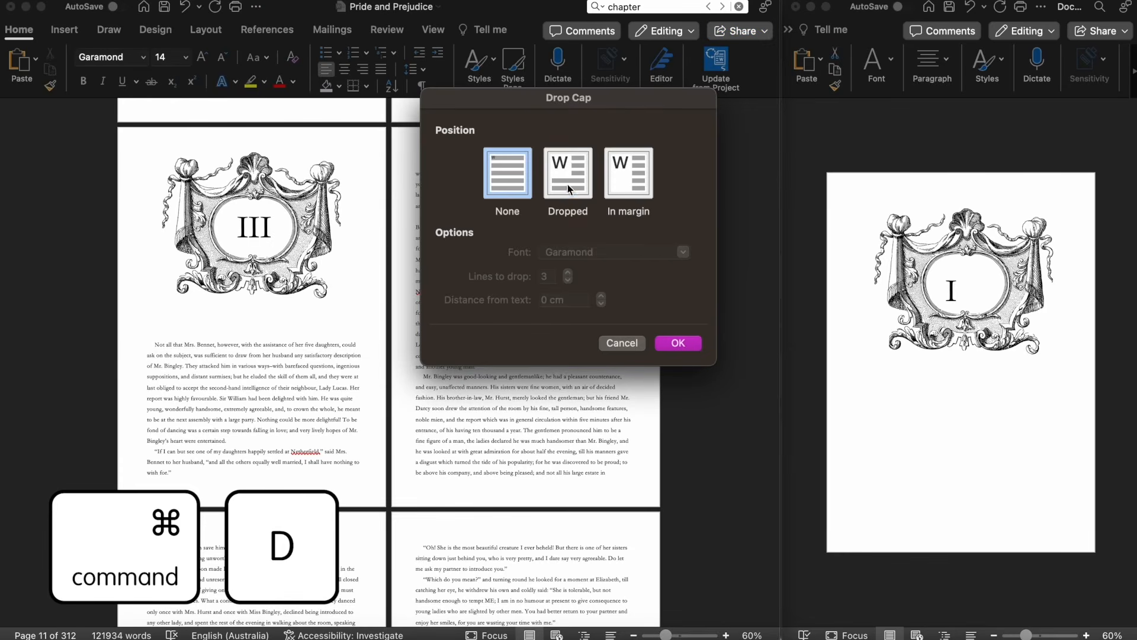
{"action": "double_click", "coordinate": [568, 189]}
Give Chapter 3's drop cap the Letter style and move it up beside the first two lines of the opening paragraph.
{"action": "left_click", "coordinate": [478, 64]}
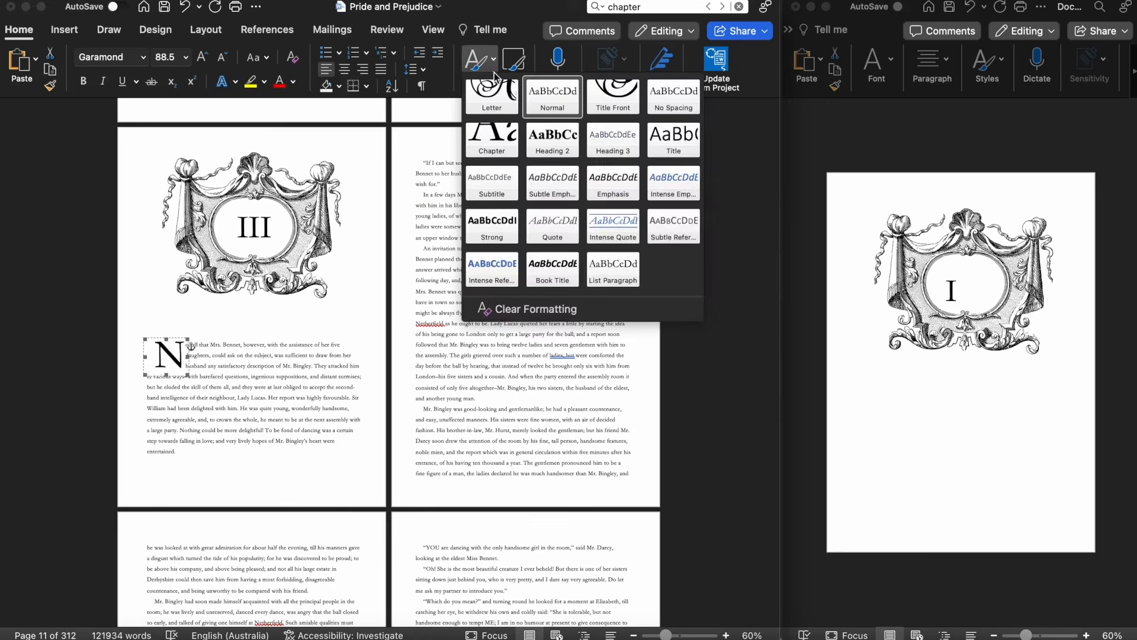
{"action": "left_click", "coordinate": [494, 125]}
{"action": "left_click_drag", "start_coordinate": [187, 345], "coordinate": [188, 327]}
{"action": "left_click", "coordinate": [245, 318]}
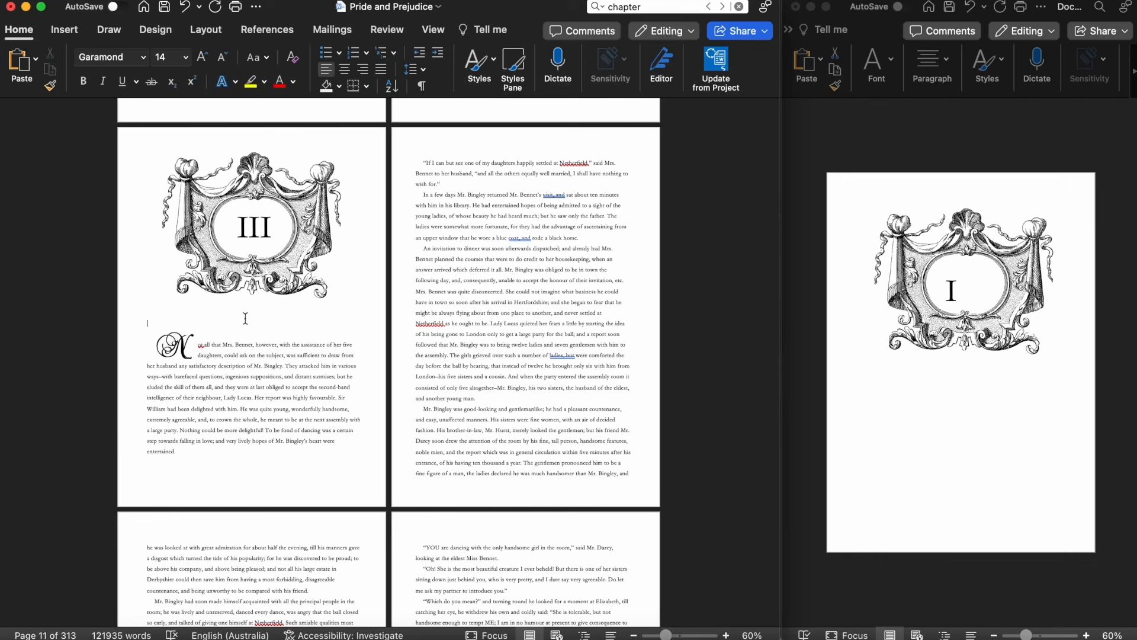
{"action": "left_click", "coordinate": [186, 330]}
{"action": "left_click_drag", "start_coordinate": [188, 325], "coordinate": [159, 319]}
{"action": "key", "text": "BackSpace"}
{"action": "left_click", "coordinate": [237, 331]}
{"action": "left_click", "coordinate": [246, 321]}
Add blank lines above the Chapter 4 heading so it begins partway down a new page.
{"action": "scroll", "coordinate": [511, 483], "scroll_direction": "down", "scroll_amount": 7}
{"action": "scroll", "coordinate": [510, 483], "scroll_direction": "down", "scroll_amount": 5}
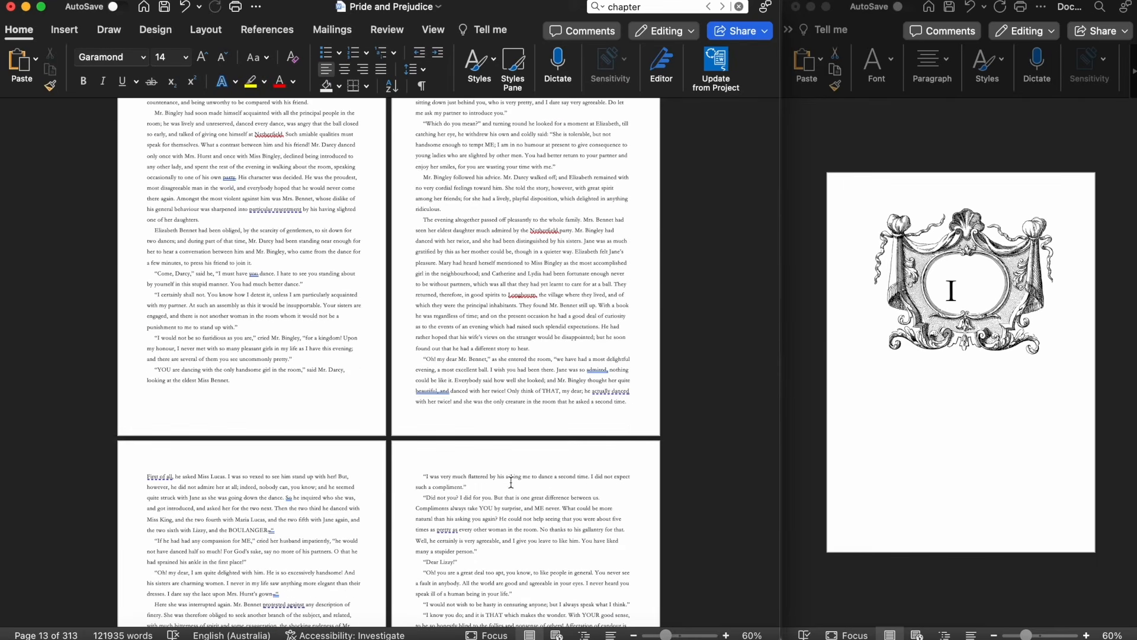
{"action": "key", "text": "Return"}
{"action": "left_click", "coordinate": [151, 229]}
{"action": "key", "text": "Return"}
{"action": "key", "text": "Return"}
{"action": "key", "text": "Return"}
{"action": "key", "text": "Return"}
{"action": "key", "text": "Return"}
{"action": "key", "text": "Return"}
{"action": "key", "text": "Return"}
{"action": "key", "text": "Return"}
{"action": "key", "text": "Return"}
{"action": "key", "text": "Return"}
{"action": "key", "text": "Return"}
{"action": "key", "text": "Return"}
{"action": "key", "text": "Return"}
{"action": "key", "text": "Return"}
{"action": "key", "text": "Return"}
{"action": "key", "text": "Return"}
{"action": "key", "text": "Return"}
{"action": "key", "text": "Return"}
{"action": "key", "text": "Return"}
{"action": "key", "text": "Return"}
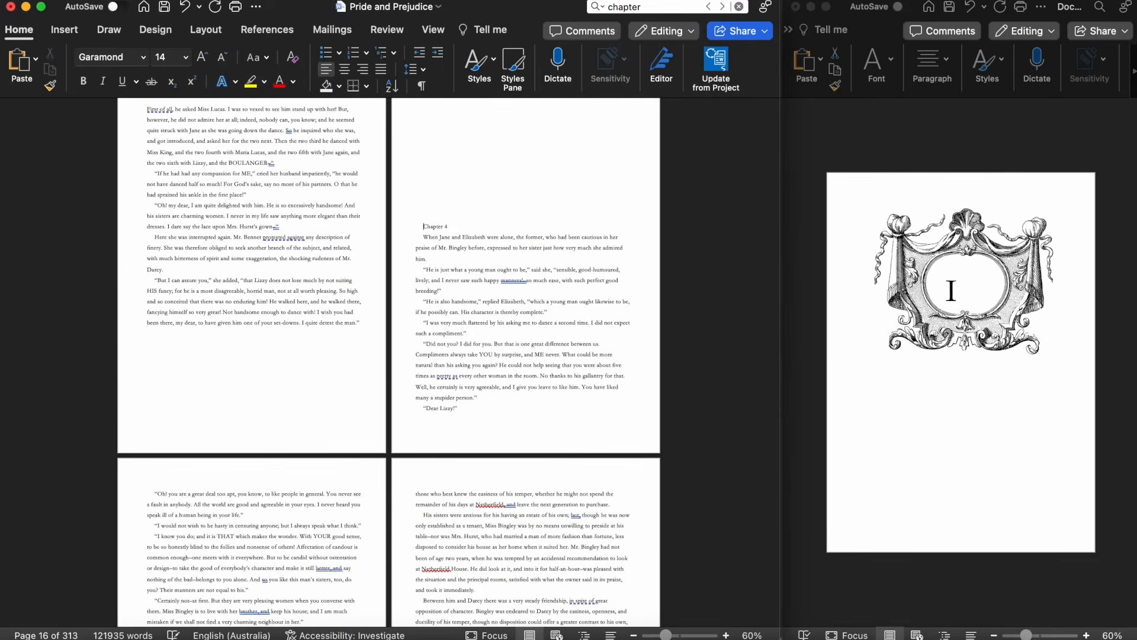
Paste the ornament at the top of the Chapter 4 page and add blank lines between it and the heading.
{"action": "scroll", "coordinate": [431, 313], "scroll_direction": "up", "scroll_amount": 4}
{"action": "key", "text": "super+v"}
{"action": "left_click_drag", "start_coordinate": [574, 385], "coordinate": [592, 350]}
{"action": "left_click", "coordinate": [422, 402]}
{"action": "key", "text": "Return"}
{"action": "key", "text": "Return"}
{"action": "key", "text": "Return"}
{"action": "key", "text": "Return"}
{"action": "key", "text": "Return"}
Delete the Chapter 4 heading line and apply a Dropped cap to the opening W.
{"action": "left_click_drag", "start_coordinate": [453, 457], "coordinate": [421, 458]}
{"action": "key", "text": "BackSpace"}
{"action": "key", "text": "super+d"}
{"action": "left_click", "coordinate": [563, 190]}
{"action": "left_click", "coordinate": [678, 343]}
Change the numeral in the Chapter 4 ornament to IV.
{"action": "left_click", "coordinate": [527, 359]}
{"action": "left_click_drag", "start_coordinate": [404, 357], "coordinate": [427, 357]}
{"action": "type", "text": "IV"}
{"action": "left_click", "coordinate": [551, 326]}
Give Chapter 4's drop cap the Letter style and move it up beside the opening lines.
{"action": "left_click", "coordinate": [441, 467]}
{"action": "left_click", "coordinate": [479, 65]}
{"action": "left_click", "coordinate": [495, 95]}
{"action": "left_click_drag", "start_coordinate": [466, 477], "coordinate": [440, 449]}
{"action": "left_click", "coordinate": [543, 509]}
Start Chapter 5 on a new page and place the ornament above its text with the numeral V.
{"action": "scroll", "coordinate": [543, 462], "scroll_direction": "down", "scroll_amount": 11}
{"action": "key", "text": "super+Return"}
{"action": "key", "text": "super+v"}
{"action": "left_click_drag", "start_coordinate": [503, 498], "coordinate": [527, 446]}
{"action": "type", "text": "V"}
Delete the Chapter 5 heading and give the opening letter a Dropped cap in the Letter style.
{"action": "key", "text": "BackSpace"}
{"action": "left_click", "coordinate": [568, 173]}
{"action": "left_click", "coordinate": [679, 343]}
{"action": "left_click", "coordinate": [479, 66]}
{"action": "left_click", "coordinate": [495, 95]}
Start Chapter 6 on a new page and place the ornament at the page top with the numeral VI.
{"action": "scroll", "coordinate": [589, 343], "scroll_direction": "down", "scroll_amount": 11}
{"action": "key", "text": "super+Return"}
{"action": "key", "text": "super+v"}
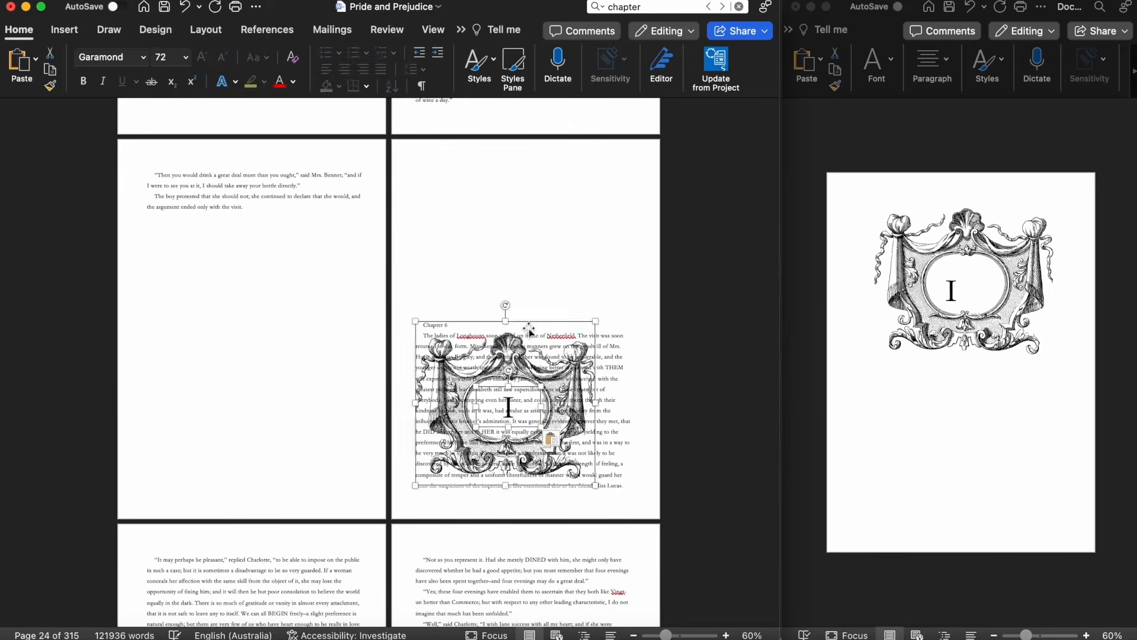
{"action": "left_click_drag", "start_coordinate": [531, 330], "coordinate": [546, 168]}
{"action": "left_click", "coordinate": [519, 245]}
{"action": "type", "text": "V"}
Replace the Chapter 6 heading with a Letter-style drop cap T, positioned beside the first two lines.
{"action": "key", "text": "BackSpace"}
{"action": "left_click", "coordinate": [479, 65]}
{"action": "left_click", "coordinate": [495, 95]}
{"action": "mouse_move", "coordinate": [451, 346]}
{"action": "left_mouse_down"}
{"action": "mouse_move", "coordinate": [422, 346]}
{"action": "mouse_move", "coordinate": [441, 352]}
{"action": "left_mouse_up"}
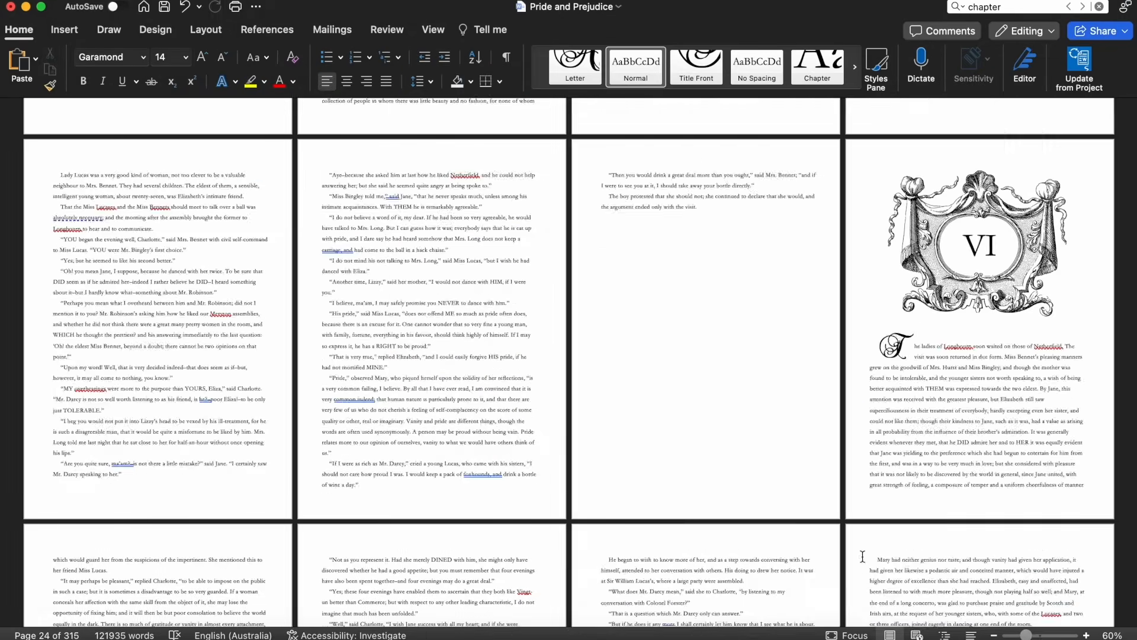
Start Chapter 7 on a new page and paste the ornament above its text with the numeral VII.
{"action": "scroll", "coordinate": [876, 509], "scroll_direction": "down", "scroll_amount": 12}
{"action": "left_click", "coordinate": [801, 535]}
{"action": "key", "text": "super+Return"}
{"action": "key", "text": "super+v"}
{"action": "left_click", "coordinate": [270, 359]}
{"action": "type", "text": "VI"}
Apply a Dropped cap to Chapter 7's opening M.
{"action": "left_click", "coordinate": [564, 180]}
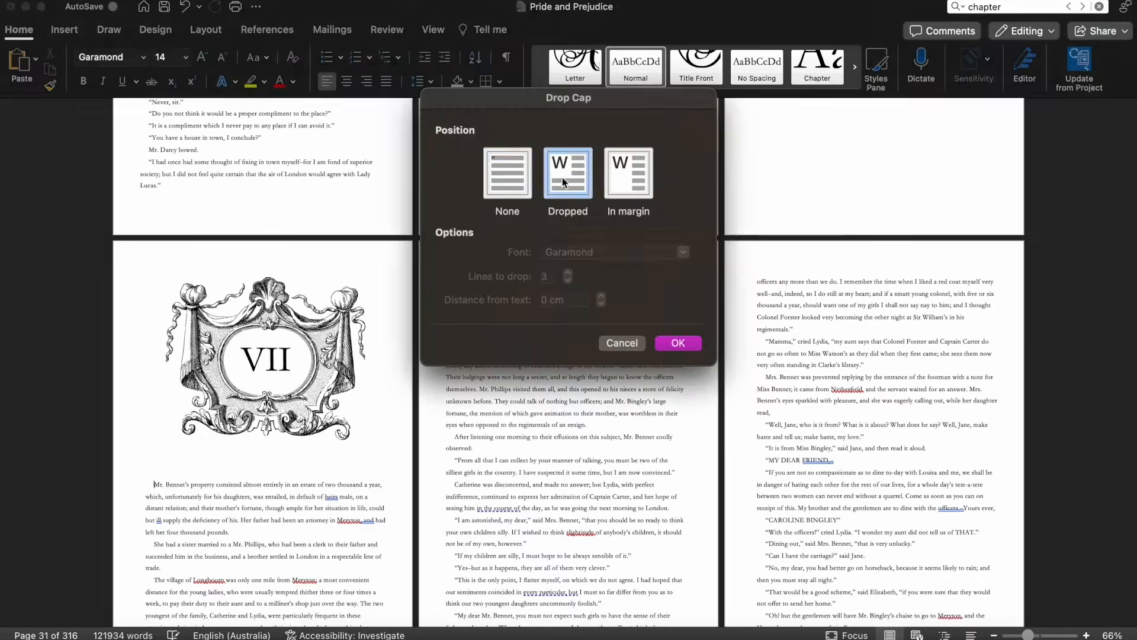
{"action": "left_click", "coordinate": [677, 343]}
Move the LXI numeral into the centre of the Chapter 61 ornament and nudge it slightly to the left.
{"action": "scroll", "coordinate": [283, 489], "scroll_direction": "down", "scroll_amount": 8}
{"action": "scroll", "coordinate": [283, 489], "scroll_direction": "down", "scroll_amount": 5}
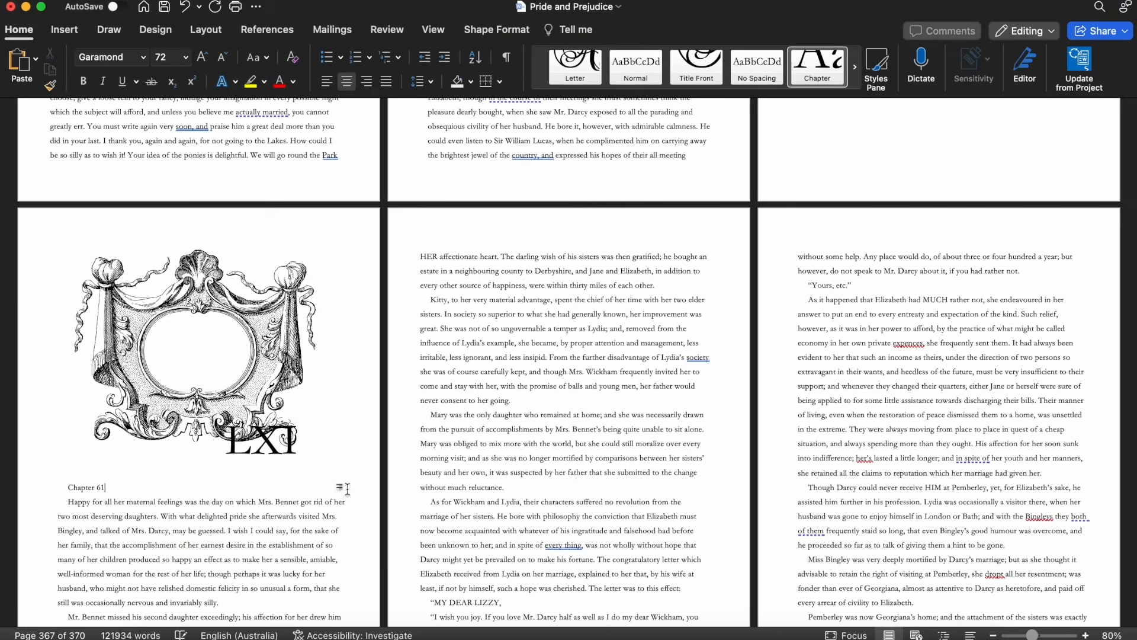
{"action": "left_click_drag", "start_coordinate": [286, 451], "coordinate": [222, 361]}
{"action": "key", "text": "Left"}
{"action": "key", "text": "Left"}
Delete the Chapter 61 heading line and apply a Dropped cap to the opening H.
{"action": "left_click_drag", "start_coordinate": [106, 487], "coordinate": [67, 486]}
{"action": "key", "text": "BackSpace"}
{"action": "key", "text": "super+d"}
{"action": "left_click", "coordinate": [577, 183]}
{"action": "left_click", "coordinate": [678, 343]}
Give Chapter 61's drop cap the Letter style and move it up beside the first two lines.
{"action": "left_click", "coordinate": [575, 67]}
{"action": "left_click", "coordinate": [125, 516]}
{"action": "left_click_drag", "start_coordinate": [123, 515], "coordinate": [128, 514]}
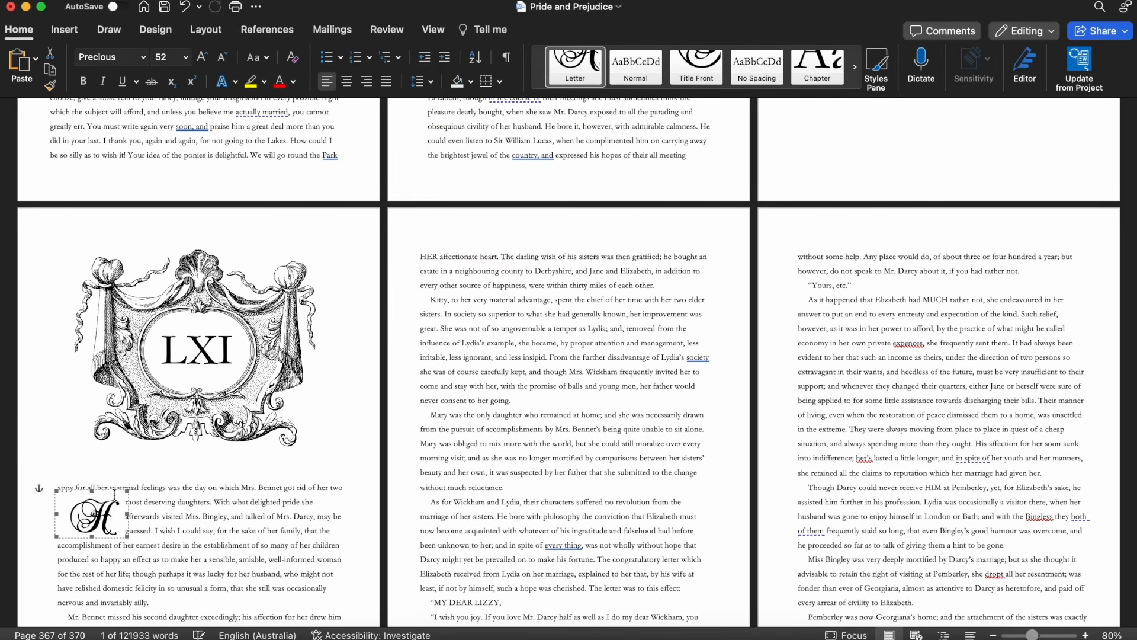
{"action": "left_click_drag", "start_coordinate": [109, 465], "coordinate": [109, 468]}
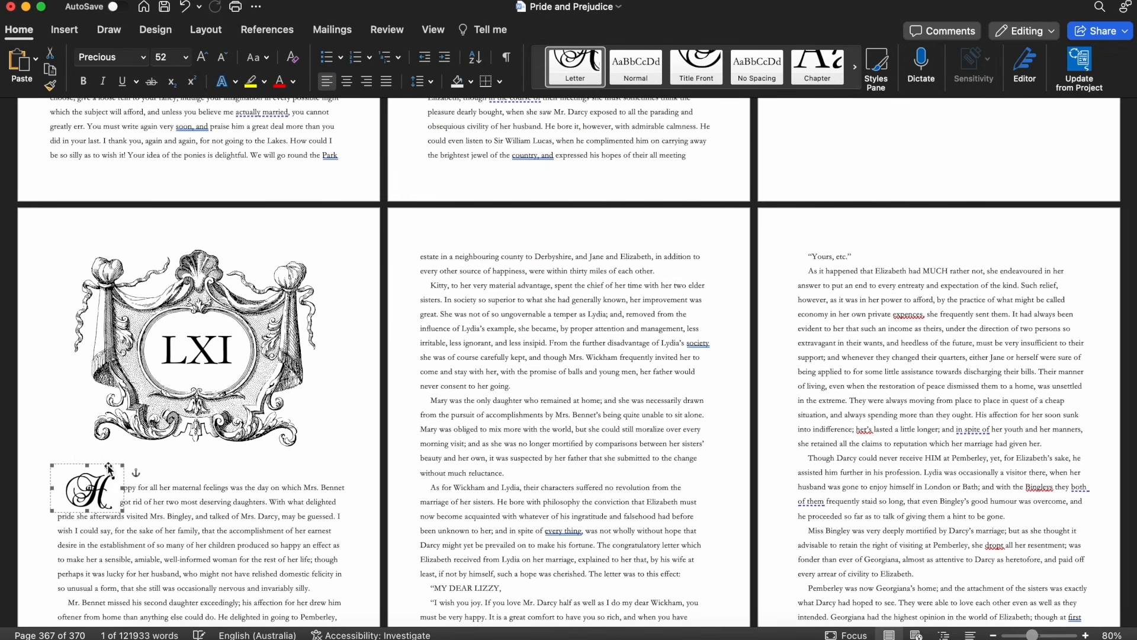
{"action": "left_click", "coordinate": [201, 539]}
Centre the word END on the book's last page and enlarge its font by several sizes.
{"action": "scroll", "coordinate": [417, 461], "scroll_direction": "down", "scroll_amount": 3}
{"action": "scroll", "coordinate": [417, 461], "scroll_direction": "down", "scroll_amount": 8}
{"action": "left_click", "coordinate": [526, 466]}
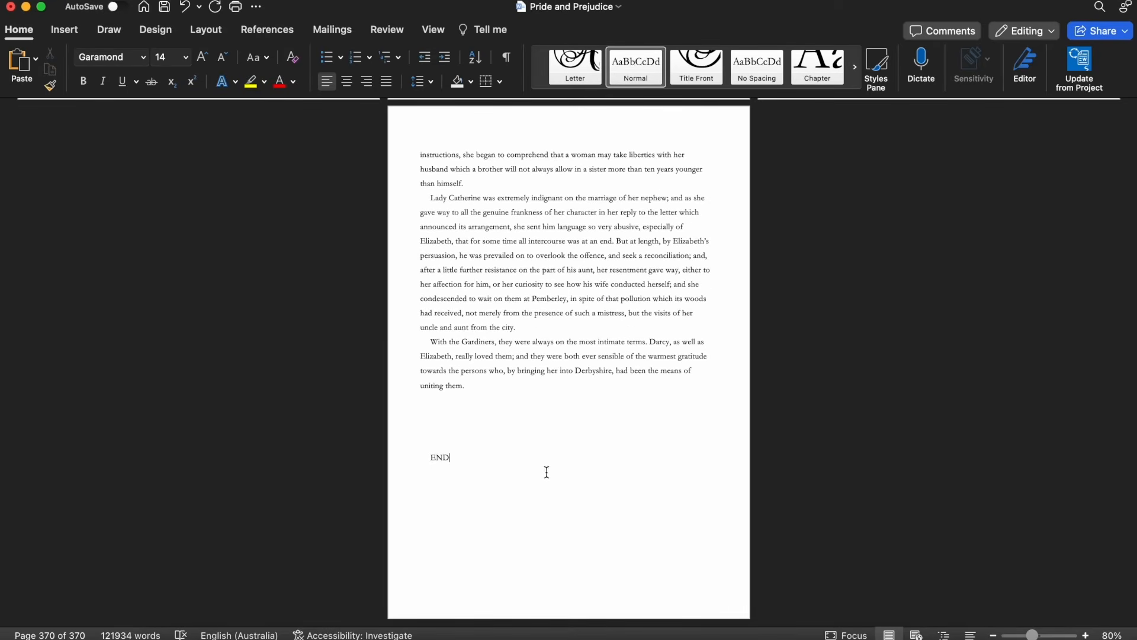
{"action": "left_click", "coordinate": [205, 58]}
{"action": "left_click", "coordinate": [205, 58]}
{"action": "left_click", "coordinate": [205, 58]}
{"action": "left_click", "coordinate": [205, 58]}
{"action": "left_click", "coordinate": [205, 58]}
{"action": "left_click", "coordinate": [205, 58]}
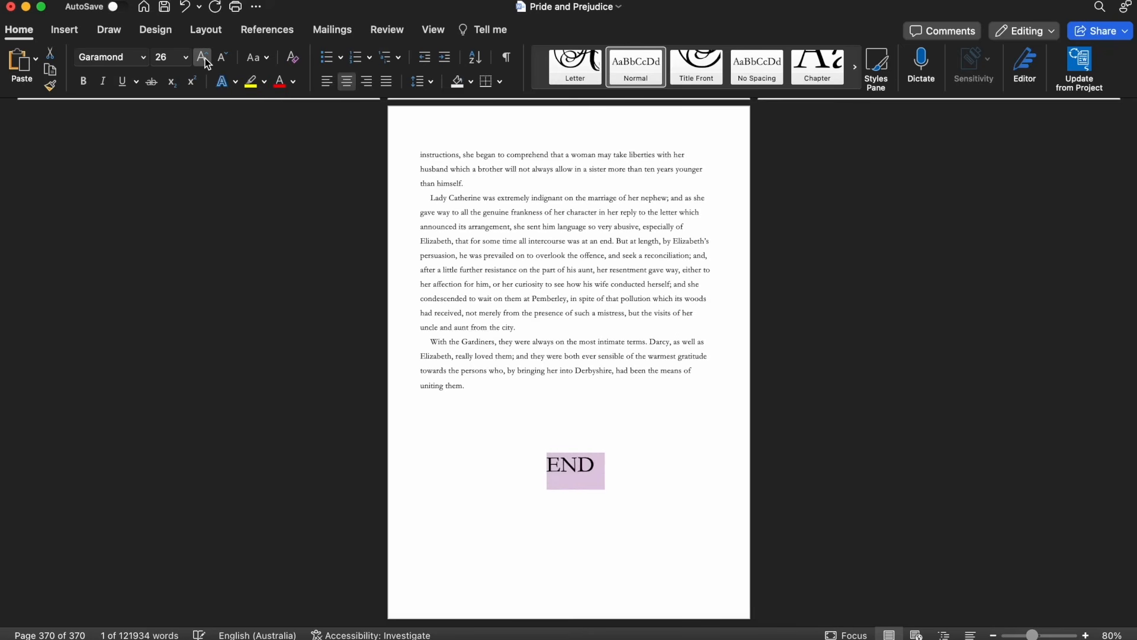
{"action": "left_click", "coordinate": [204, 58]}
{"action": "left_click", "coordinate": [205, 58]}
{"action": "left_click", "coordinate": [205, 58]}
{"action": "left_click", "coordinate": [617, 256]}
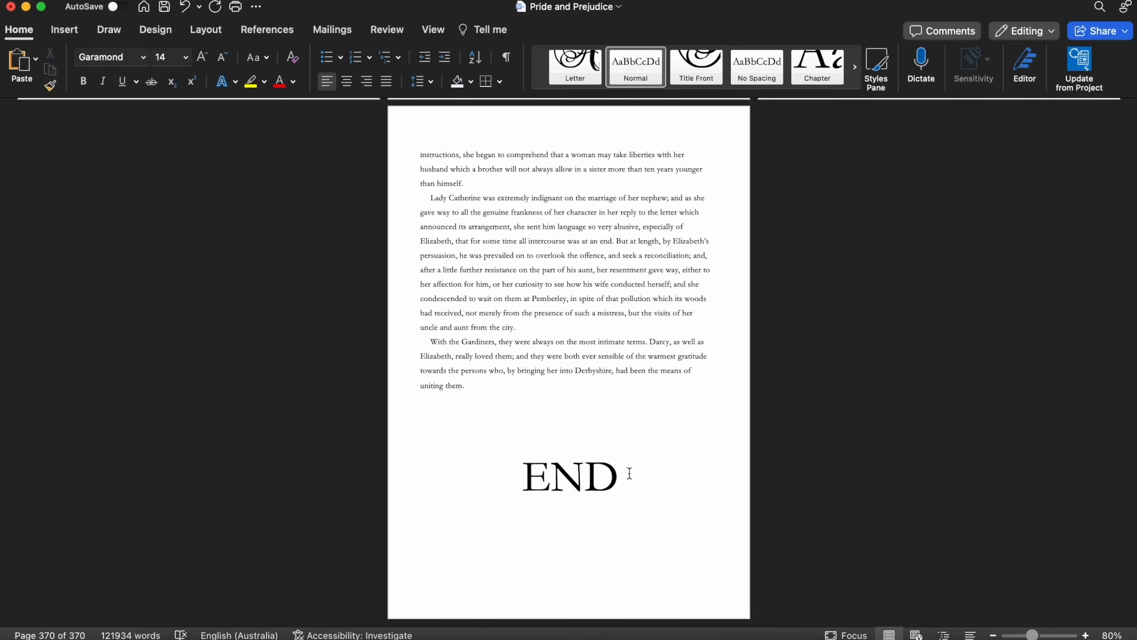
Apply the Title Front style to the closing word END.
{"action": "left_click_drag", "start_coordinate": [630, 473], "coordinate": [524, 474]}
{"action": "left_click", "coordinate": [686, 67]}
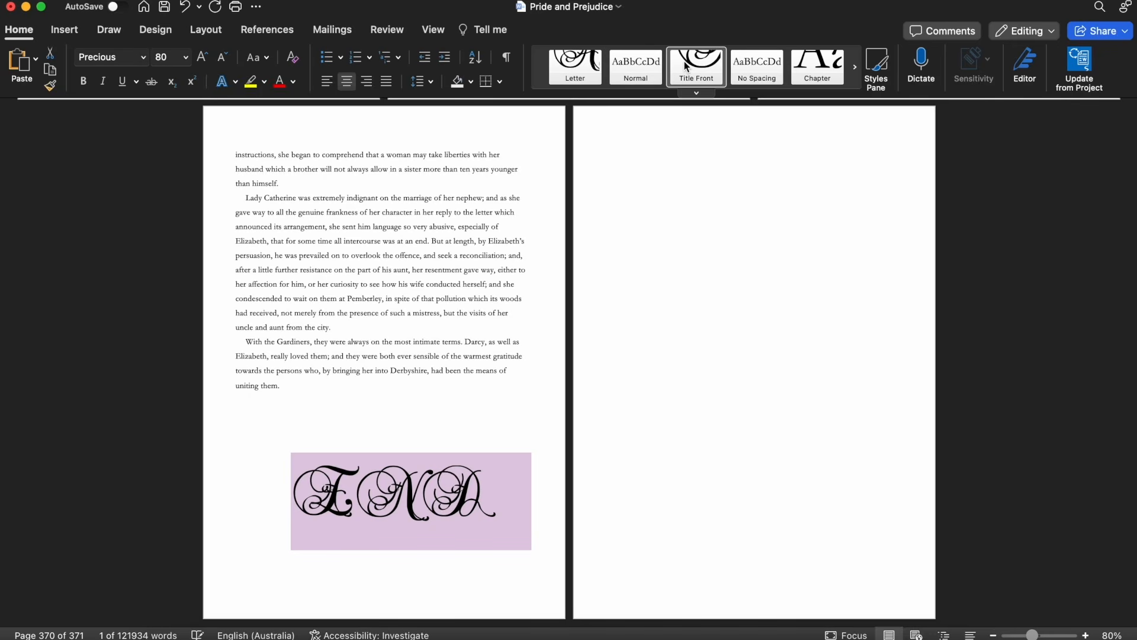
{"action": "left_click", "coordinate": [524, 491]}
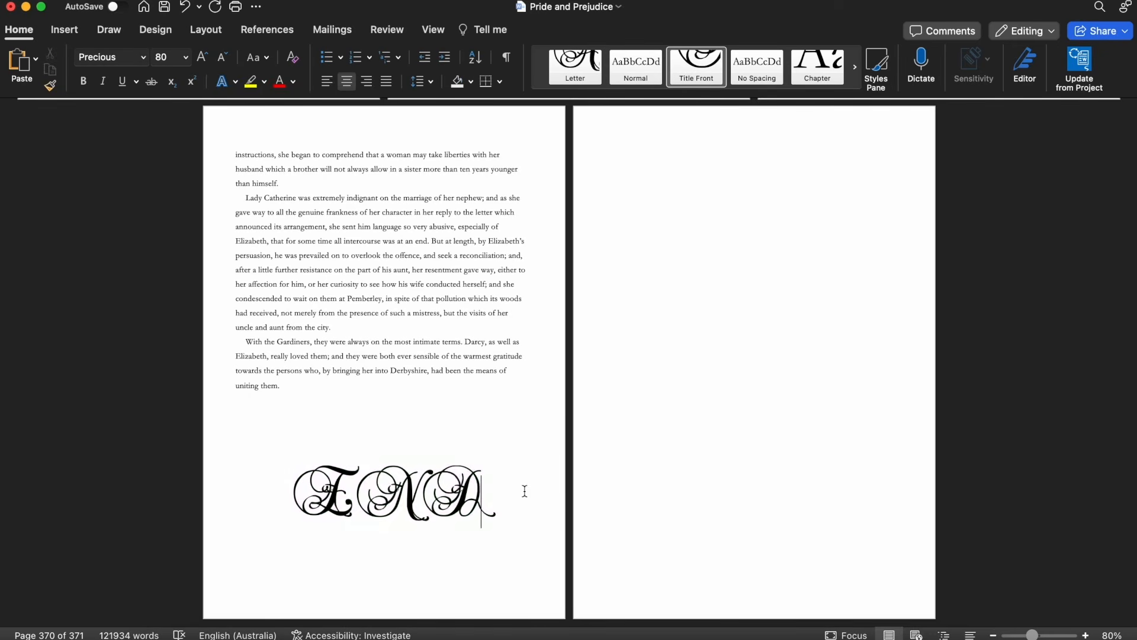
Rewrite the closing word as End and remove the blank page that follows it.
{"action": "key", "text": "BackSpace"}
{"action": "key", "text": "BackSpace"}
{"action": "type", "text": "nd"}
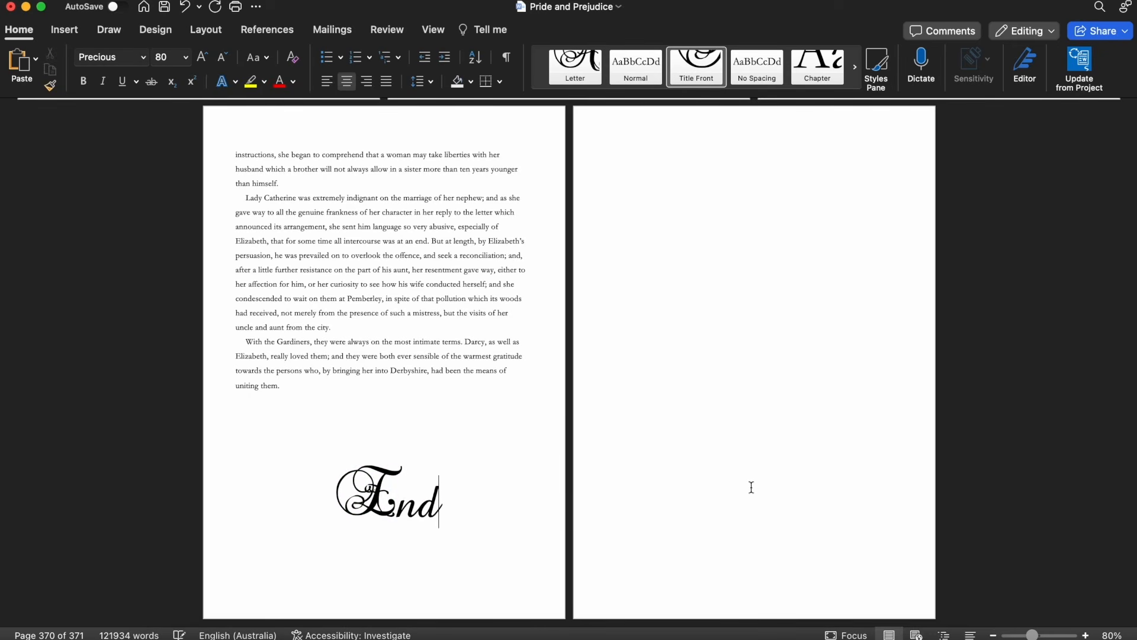
{"action": "left_click", "coordinate": [751, 487]}
{"action": "key", "text": "BackSpace"}
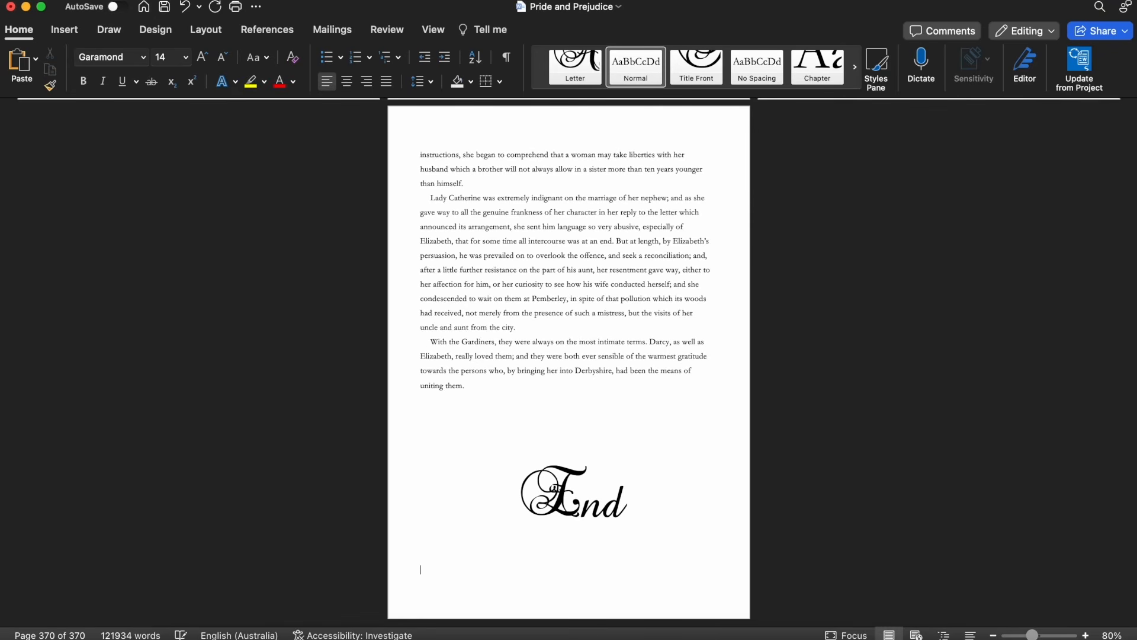
{"action": "scroll", "coordinate": [806, 456], "scroll_direction": "up", "scroll_amount": 15}
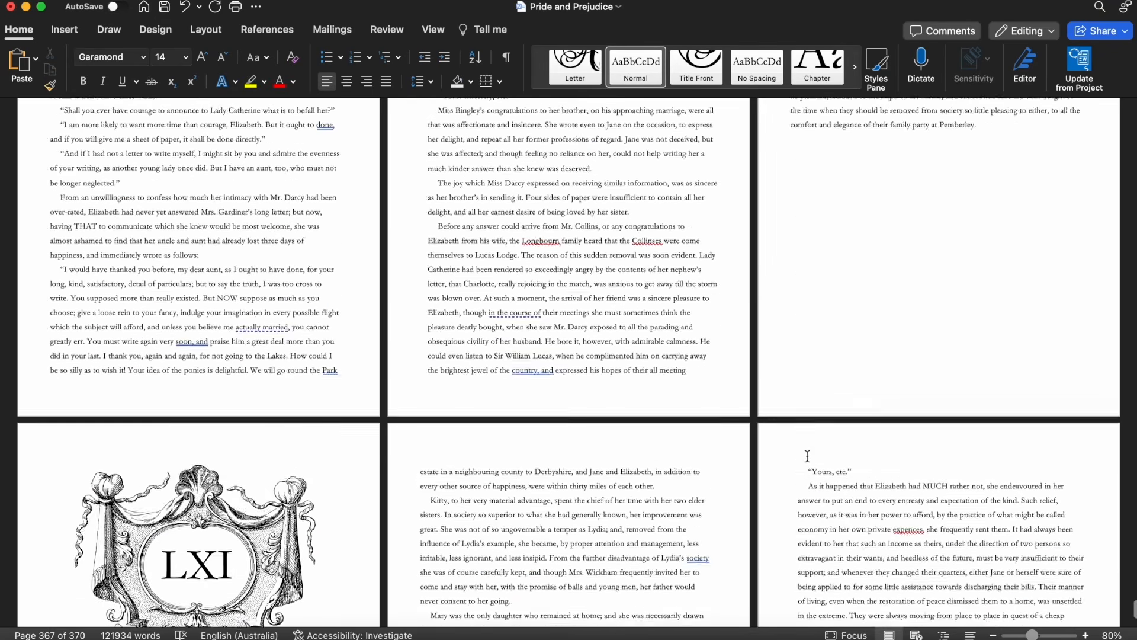
{"action": "scroll", "coordinate": [806, 456], "scroll_direction": "up", "scroll_amount": 15}
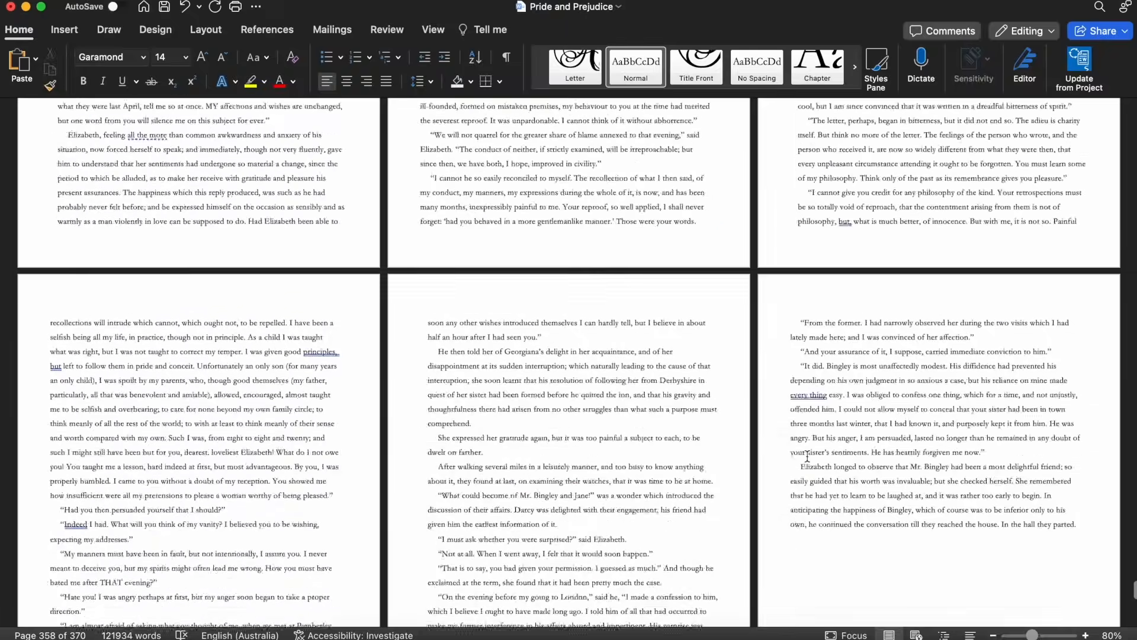
Look back through the whole book from the last chapters to the title page, examining the page layout and the first chapter openings.
{"action": "scroll", "coordinate": [807, 457], "scroll_direction": "up", "scroll_amount": 15}
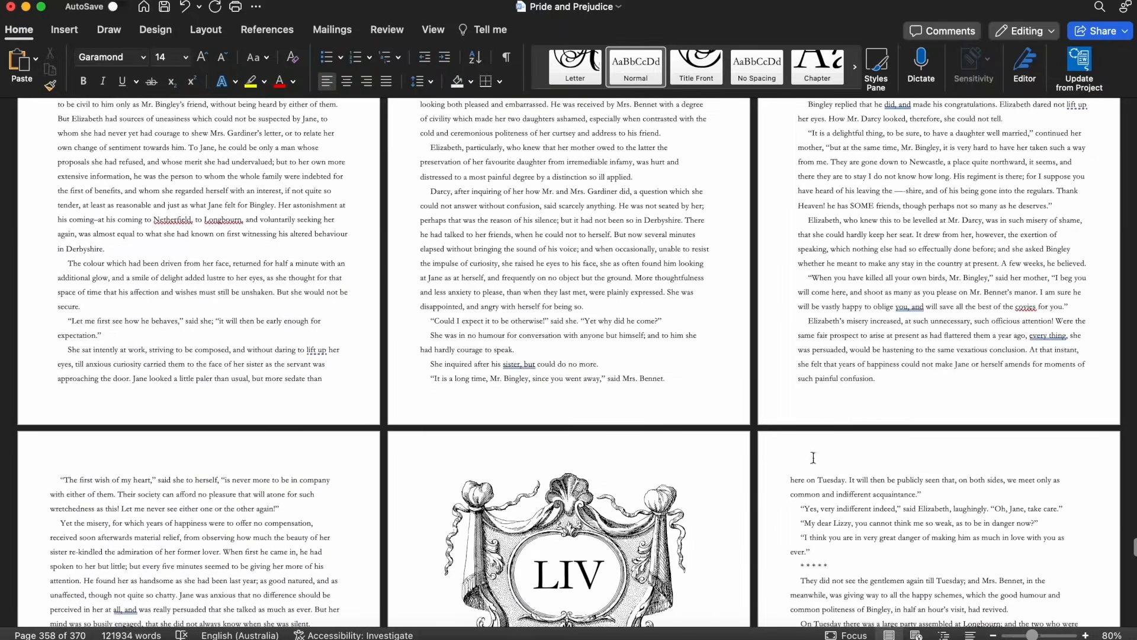
{"action": "left_click_drag", "start_coordinate": [1133, 550], "coordinate": [1132, 306]}
{"action": "scroll", "coordinate": [833, 307], "scroll_direction": "up", "scroll_amount": 20}
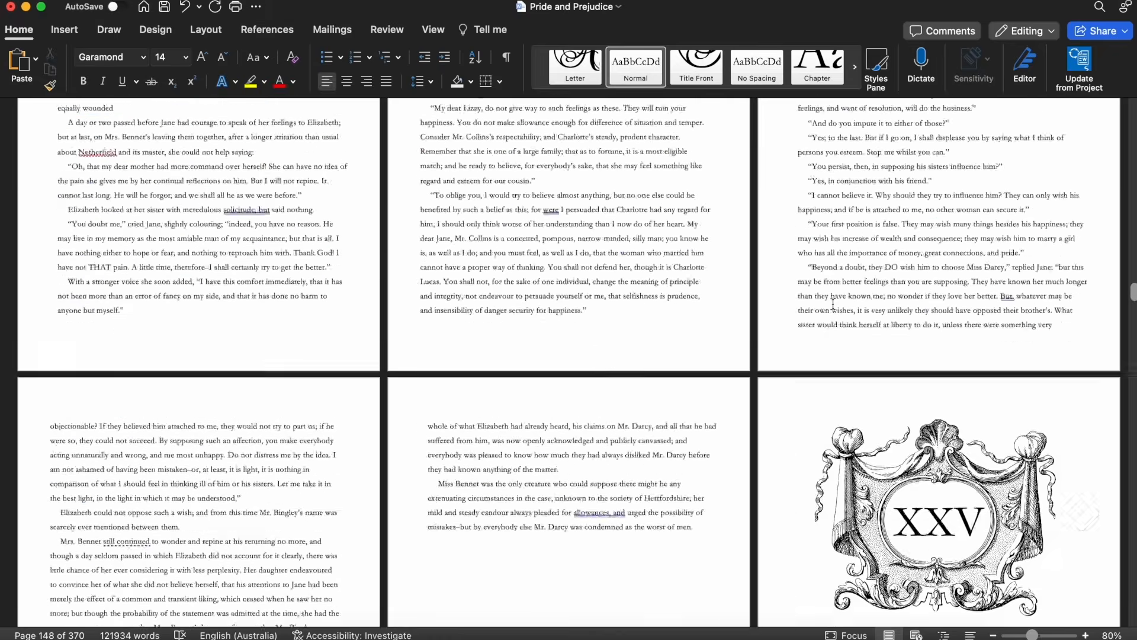
{"action": "scroll", "coordinate": [834, 304], "scroll_direction": "up", "scroll_amount": 20}
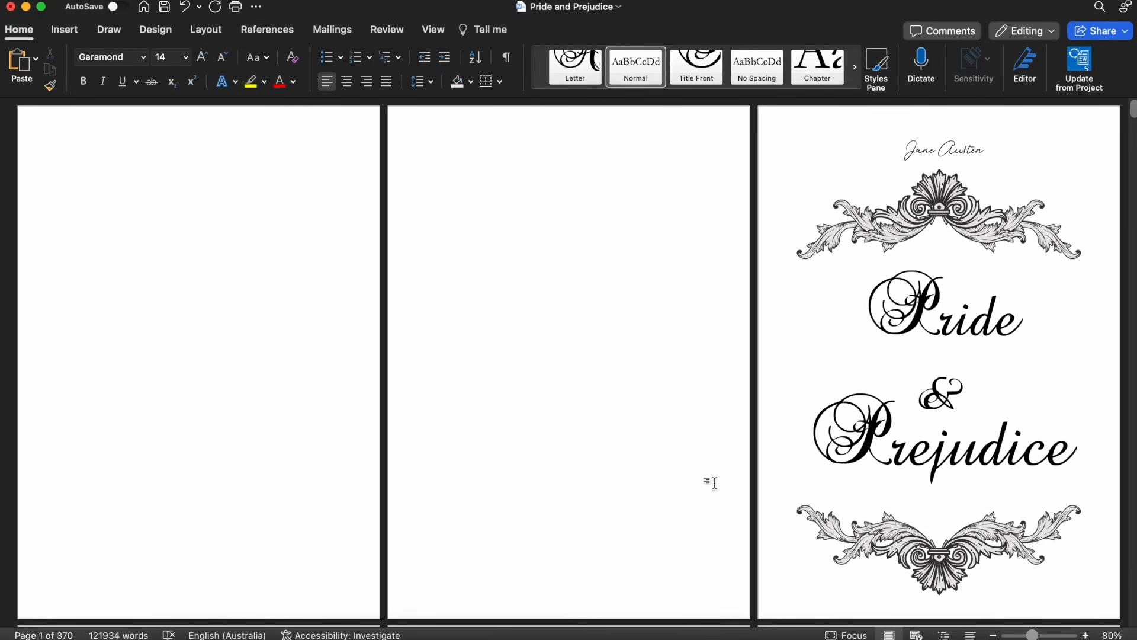
{"action": "scroll", "coordinate": [646, 349], "scroll_direction": "down", "scroll_amount": 10}
{"action": "scroll", "coordinate": [646, 349], "scroll_direction": "down", "scroll_amount": 15}
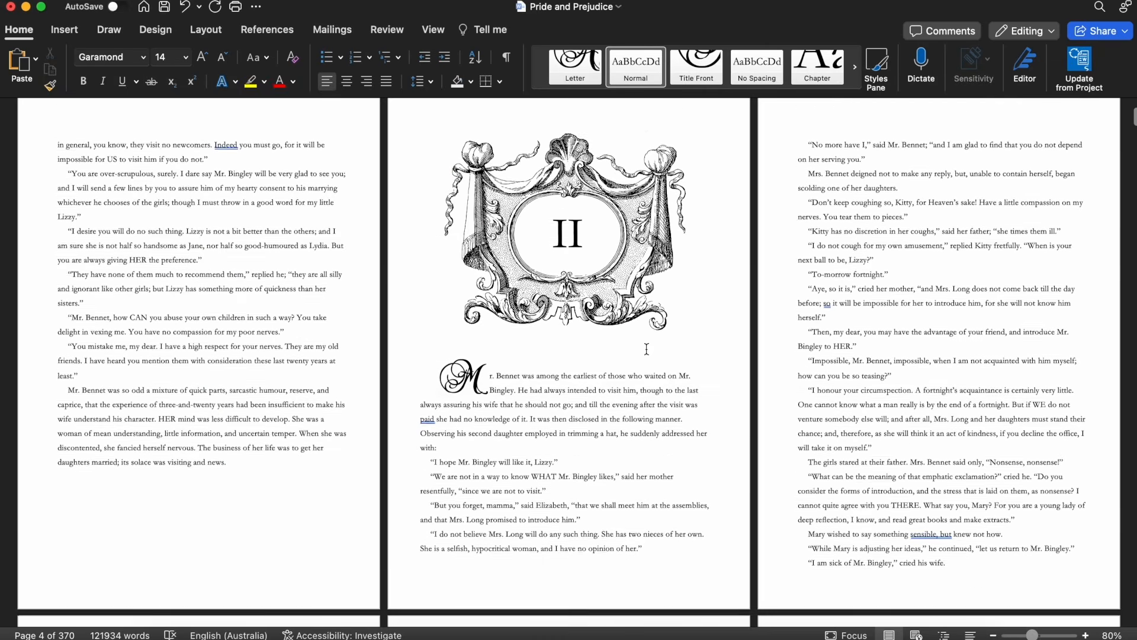
{"action": "scroll", "coordinate": [647, 348], "scroll_direction": "down", "scroll_amount": 15}
{"action": "scroll", "coordinate": [646, 349], "scroll_direction": "up", "scroll_amount": 10}
{"action": "scroll", "coordinate": [646, 351], "scroll_direction": "up", "scroll_amount": 10}
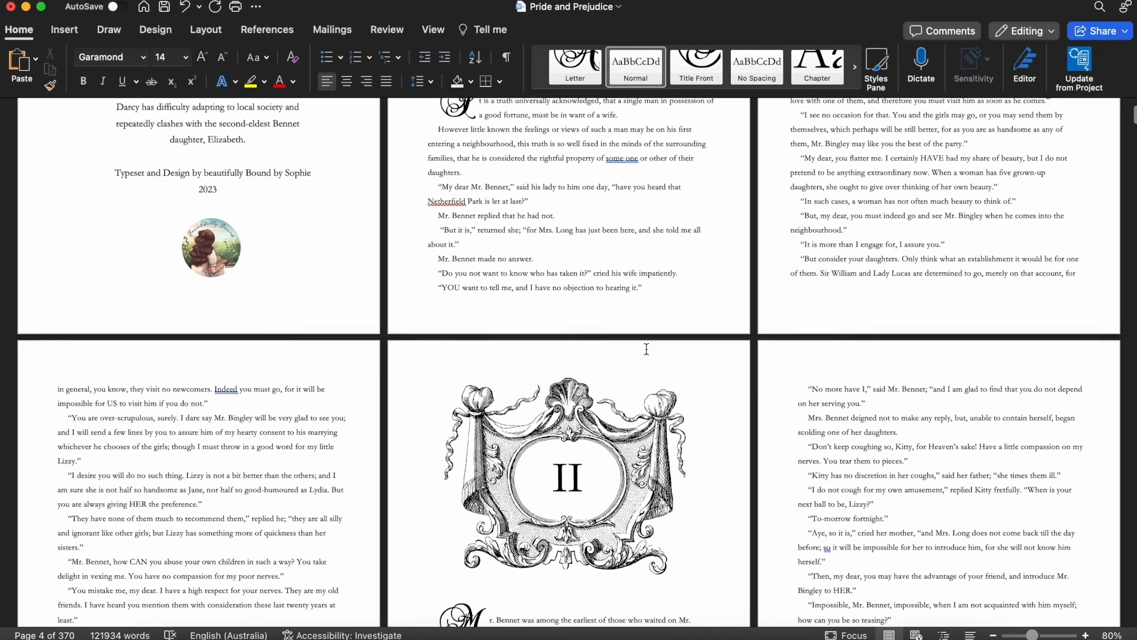